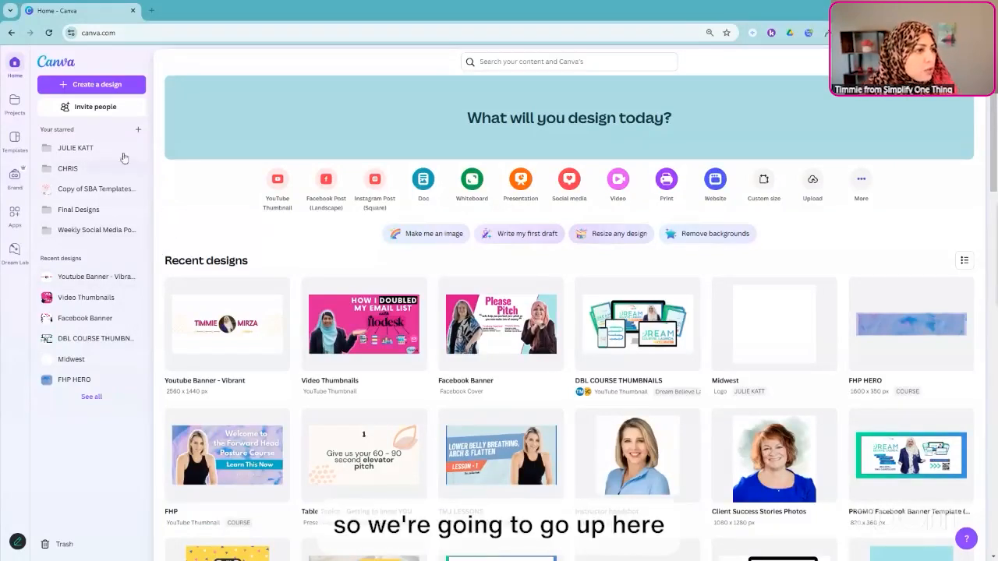
# Step: Search the Canva templates for "workbook"
pyautogui.click(515, 60)
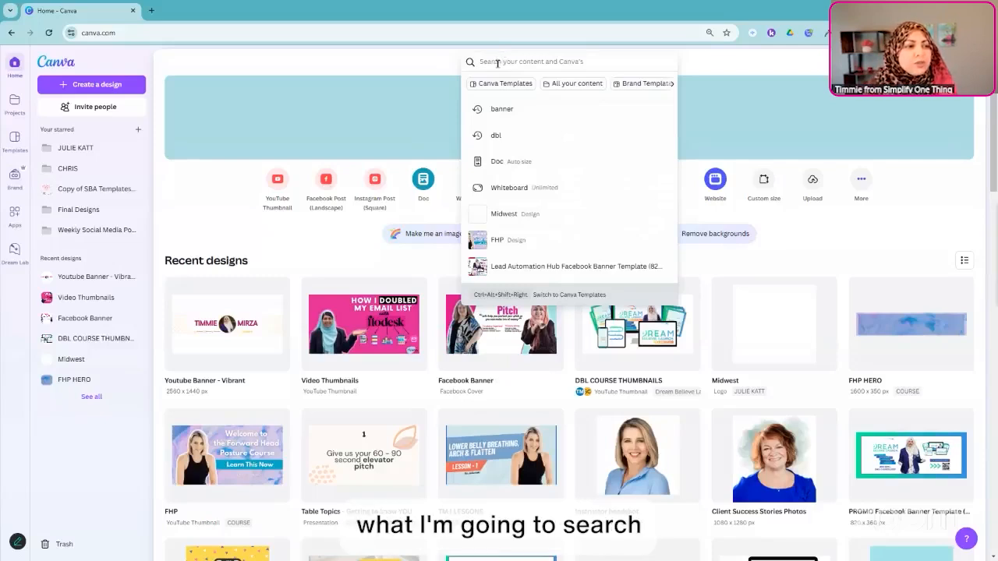
pyautogui.write('wor')
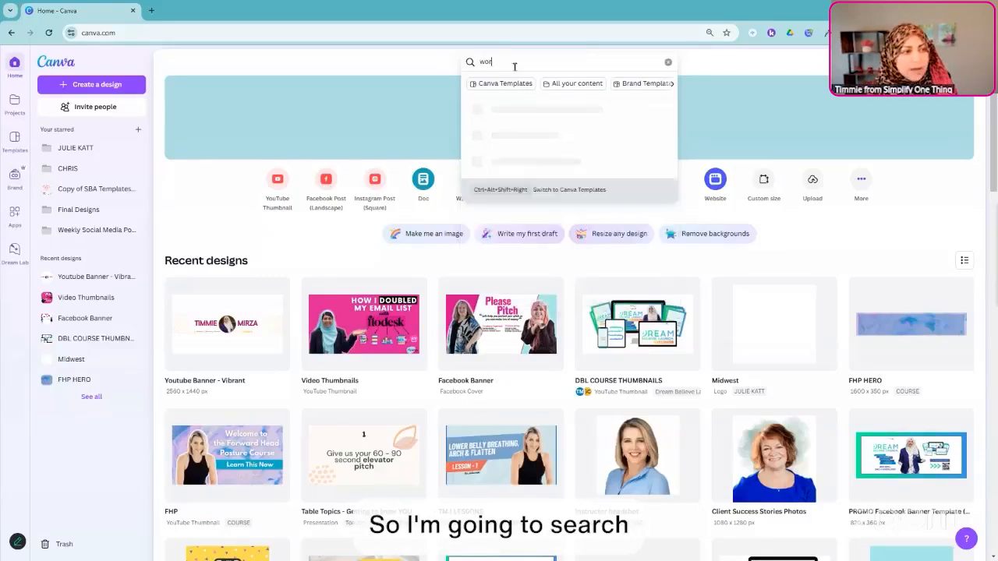
pyautogui.write('kbook')
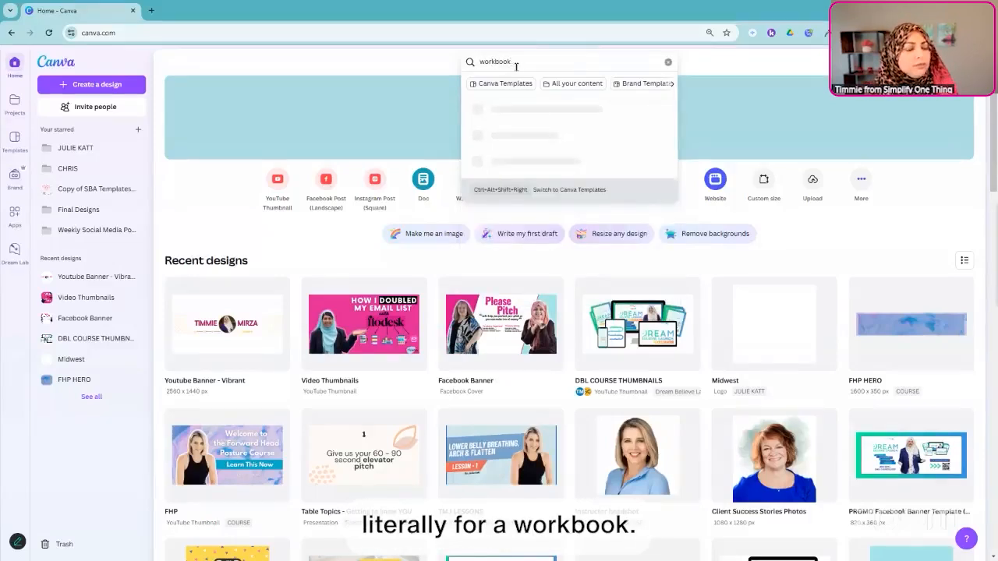
pyautogui.click(511, 87)
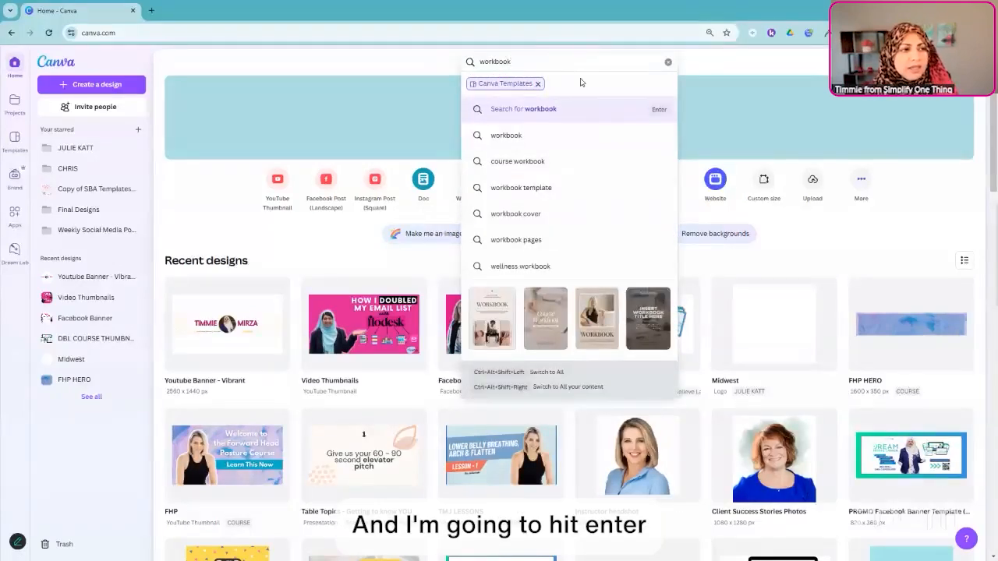
pyautogui.press('Return')
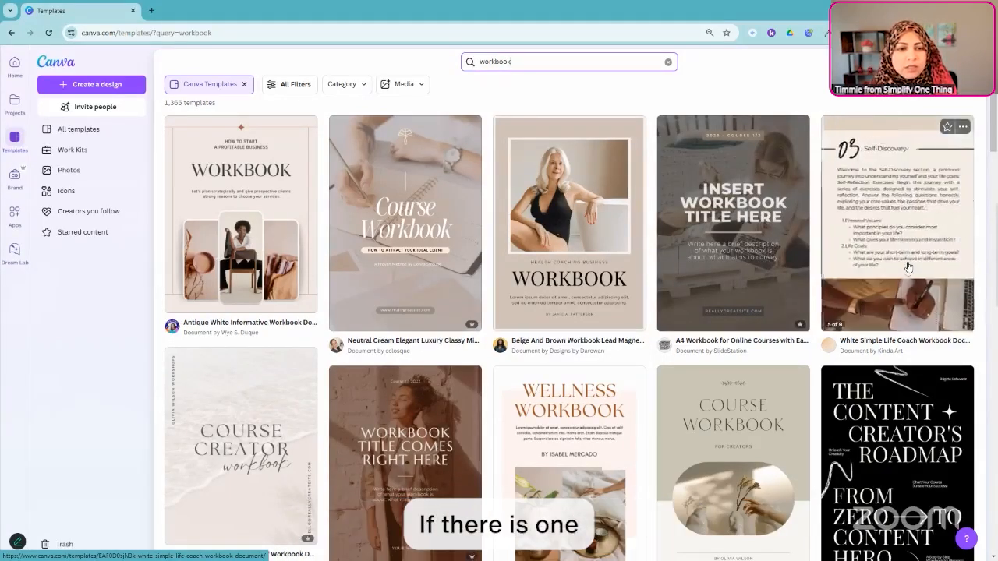
# Step: Find the Black and White Bold Minimal Workbook Document among the template results and open its preview
pyautogui.scroll(-3, 908, 267)
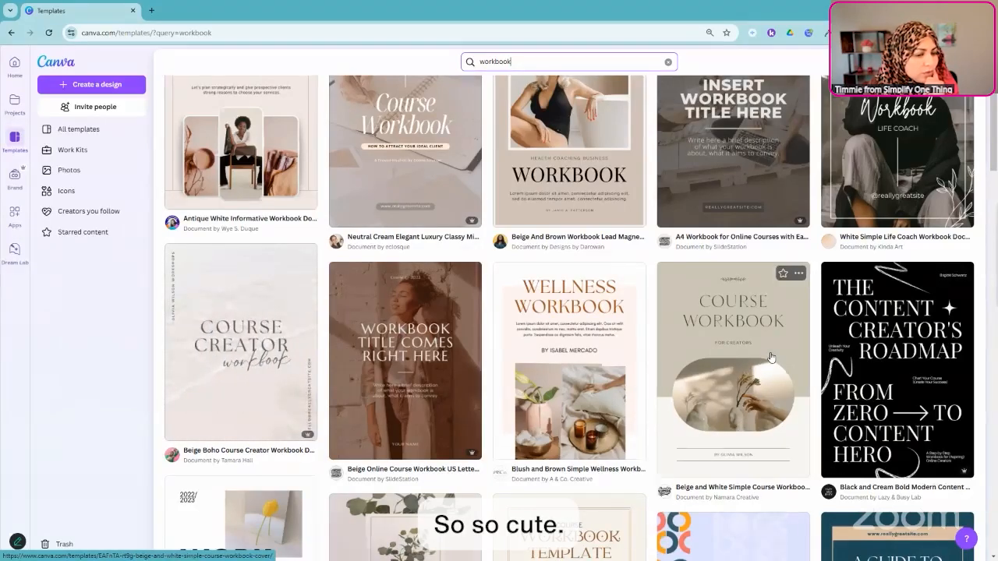
pyautogui.scroll(-1, 770, 357)
pyautogui.scroll(1, 472, 234)
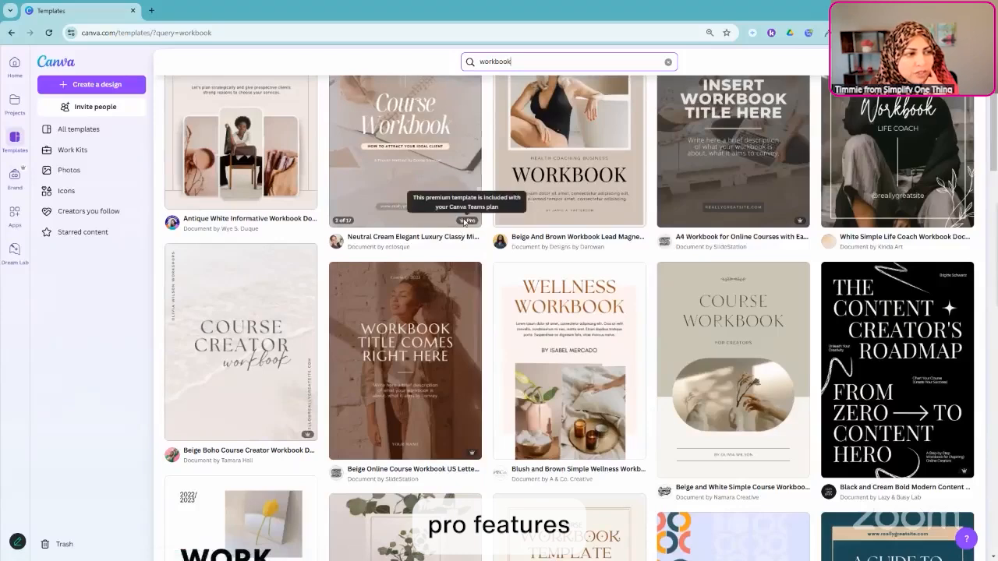
pyautogui.scroll(1, 464, 224)
pyautogui.scroll(2, 465, 224)
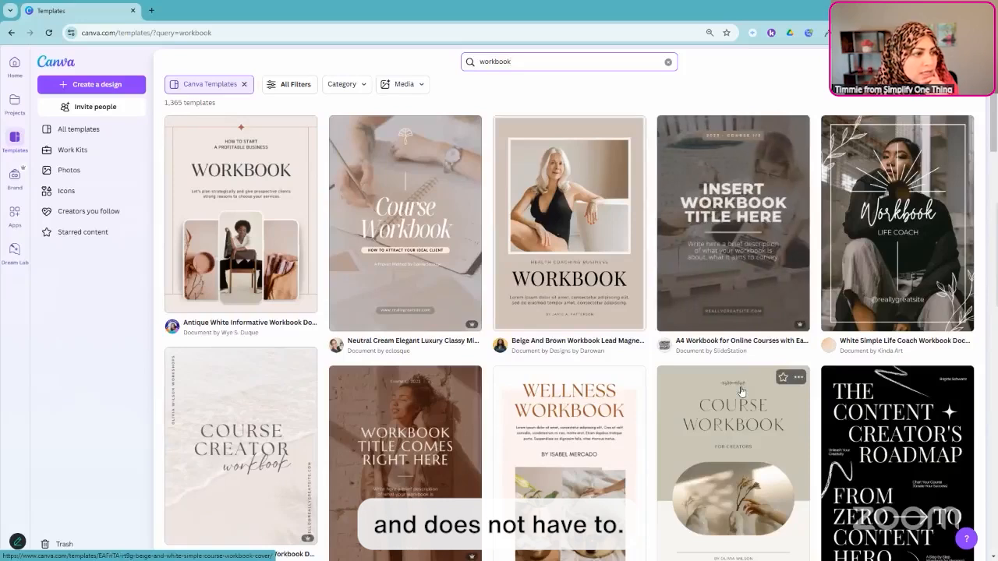
pyautogui.scroll(-5, 741, 391)
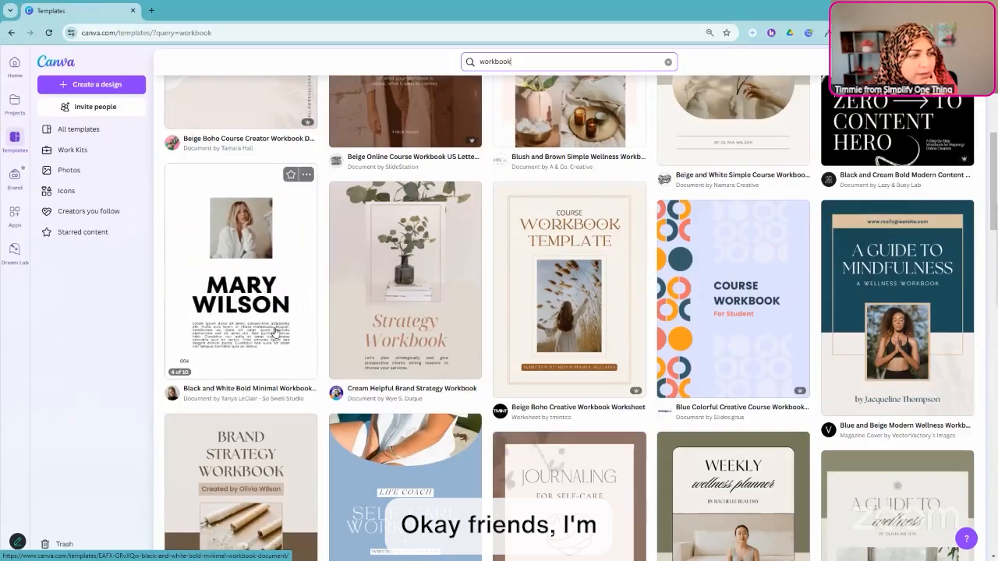
pyautogui.click(283, 351)
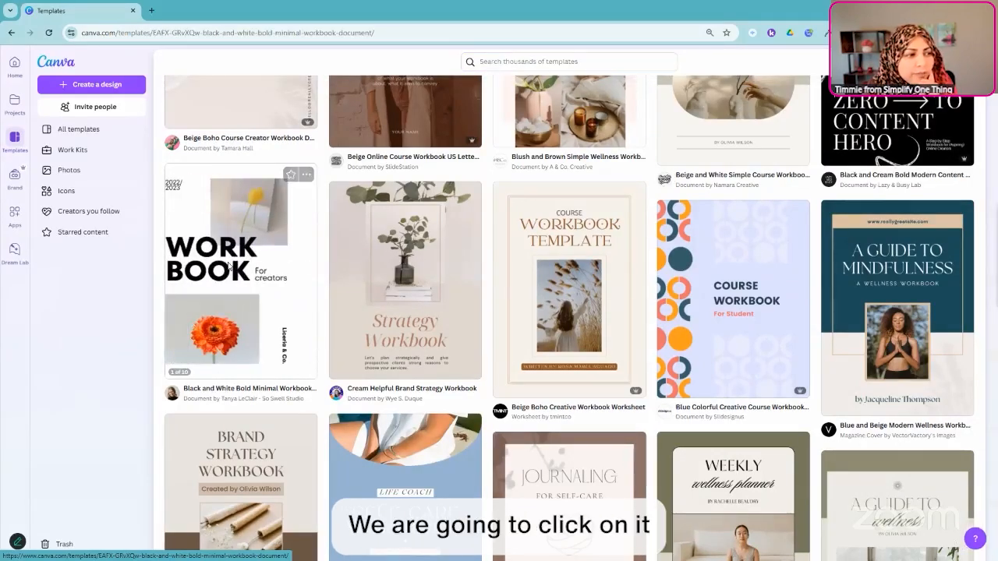
pyautogui.click(228, 267)
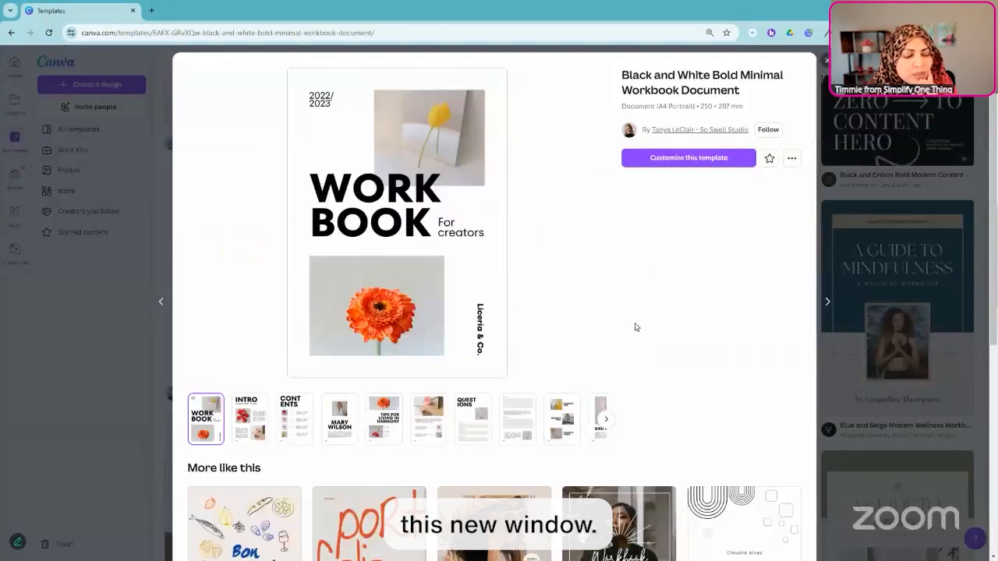
# Step: Examine the workbook template's preview and browse the similar templates suggested under More like this
pyautogui.click(681, 161)
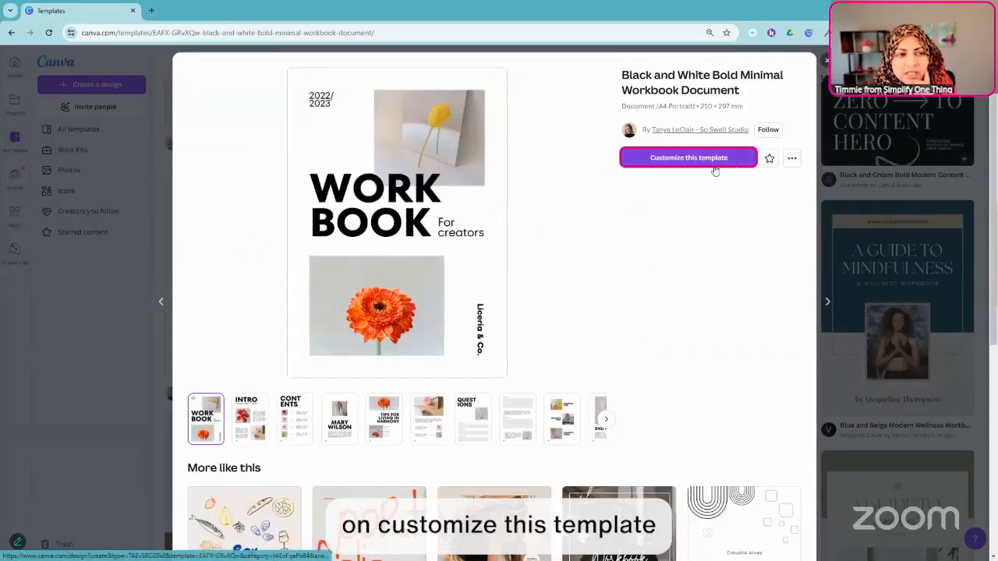
pyautogui.scroll(-1, 569, 250)
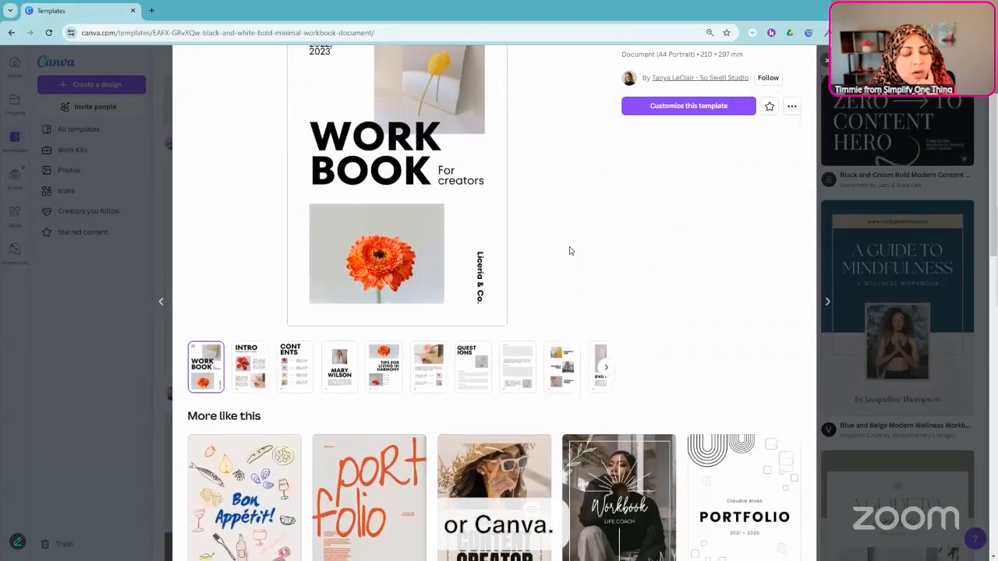
pyautogui.scroll(1, 436, 248)
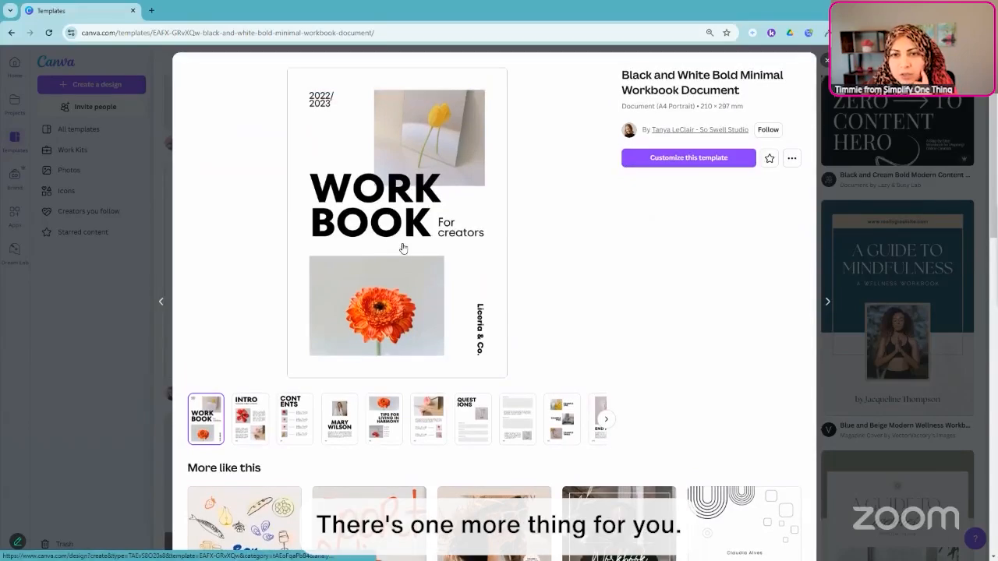
pyautogui.scroll(-3, 403, 248)
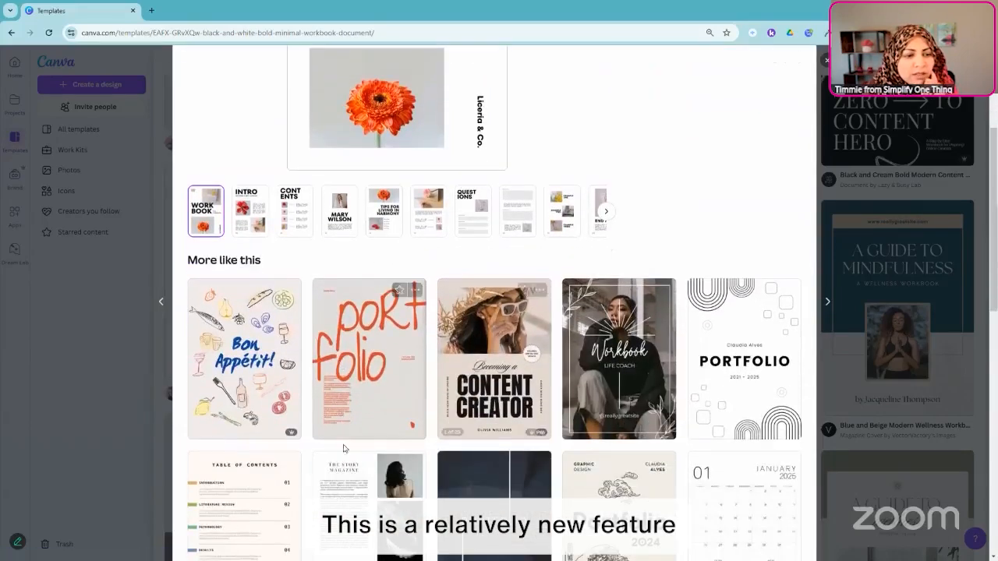
pyautogui.scroll(2, 393, 288)
pyautogui.scroll(1, 401, 105)
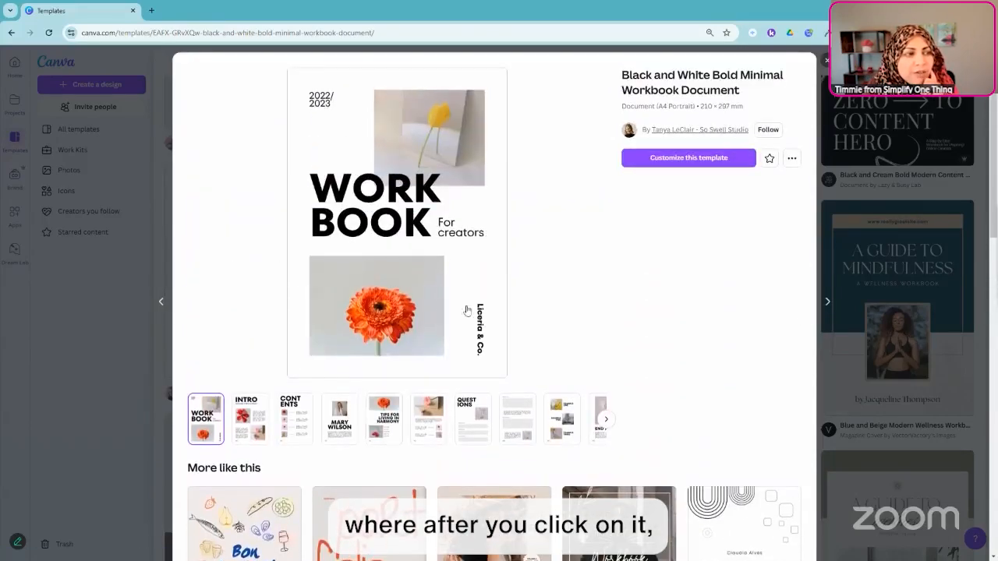
pyautogui.scroll(-5, 396, 265)
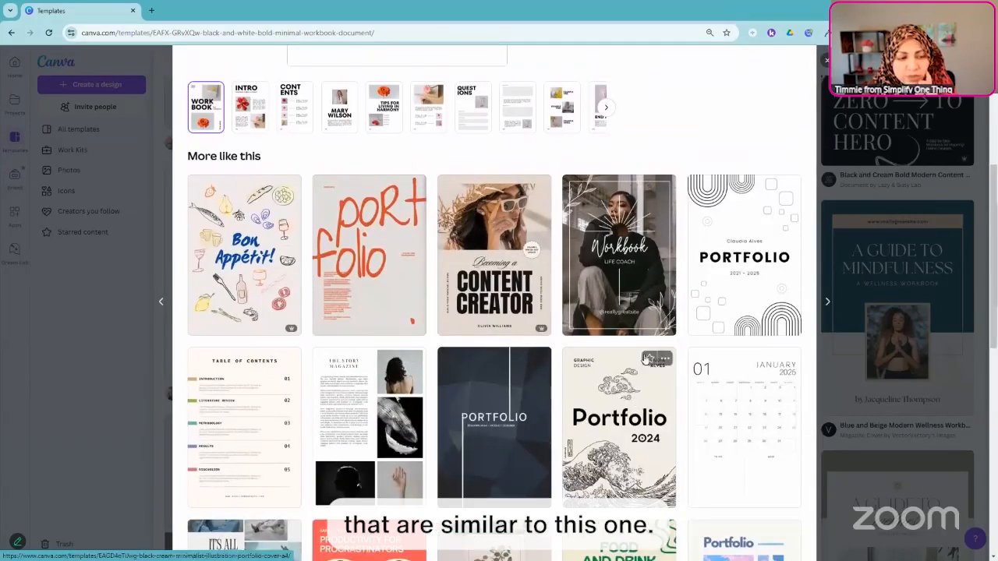
pyautogui.scroll(-2, 645, 354)
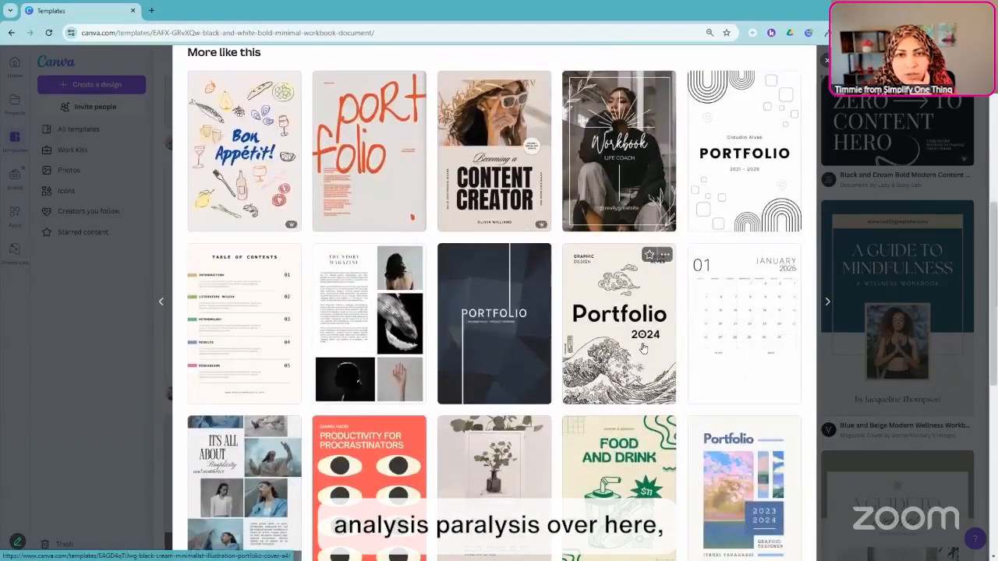
pyautogui.scroll(-5, 643, 347)
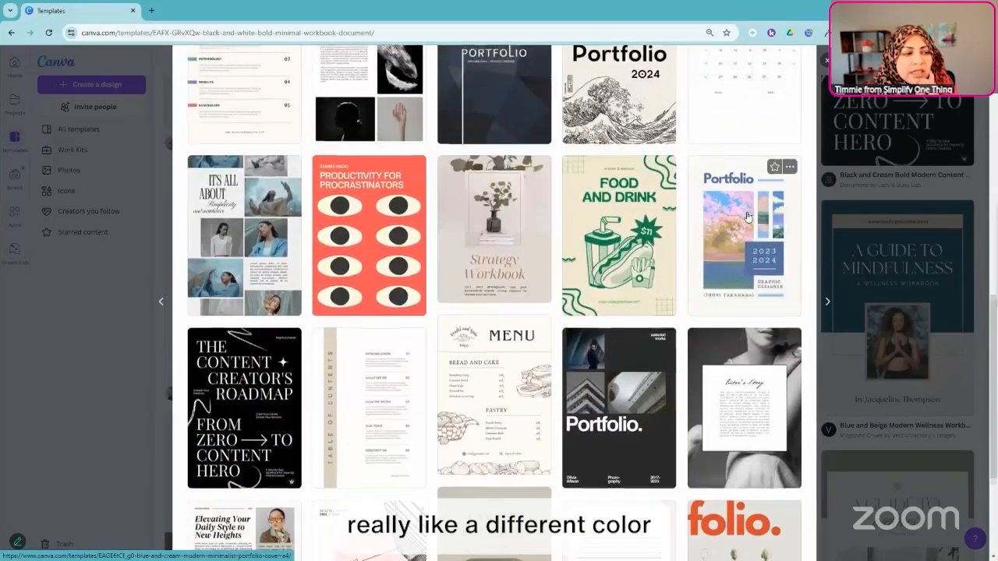
pyautogui.scroll(-4, 733, 350)
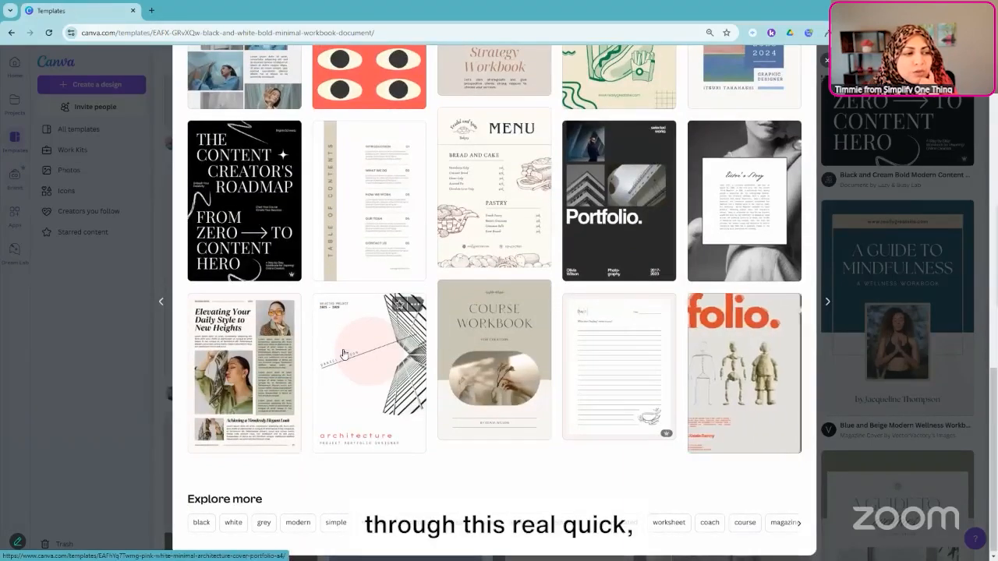
pyautogui.scroll(6, 350, 333)
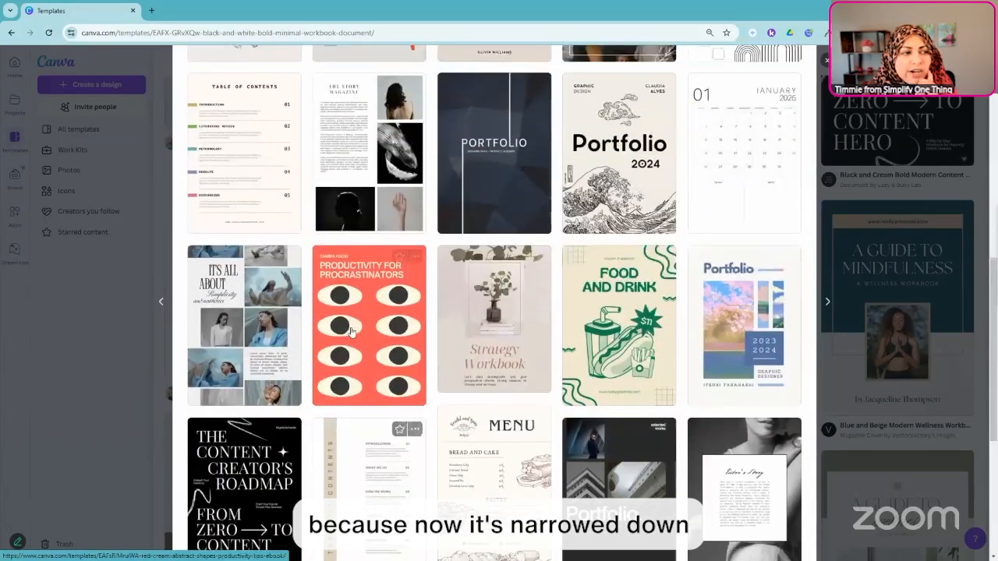
pyautogui.scroll(2, 350, 333)
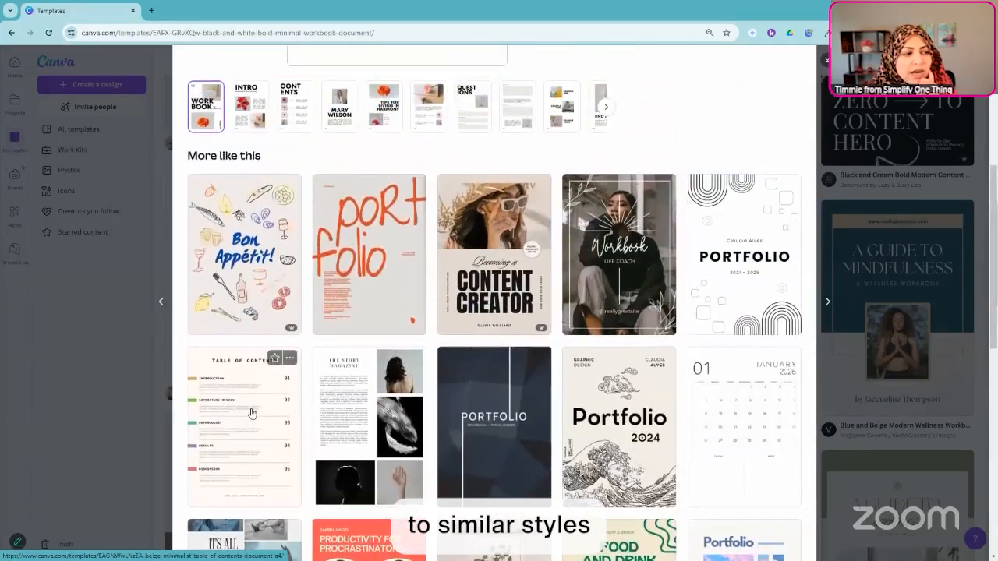
pyautogui.scroll(6, 267, 407)
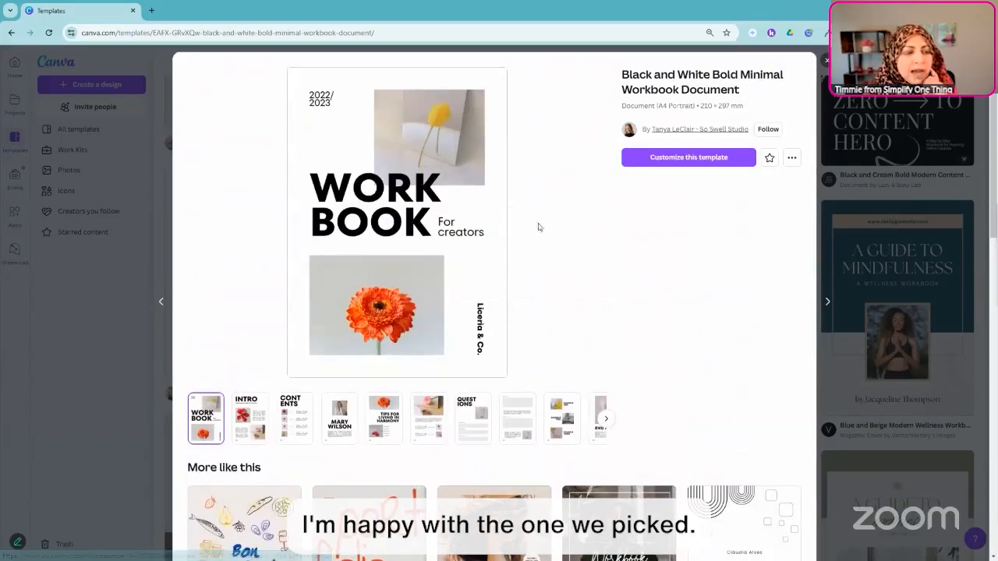
# Step: Start customizing the previewed workbook template and delete the 2022/2023 text from its cover page
pyautogui.click(689, 159)
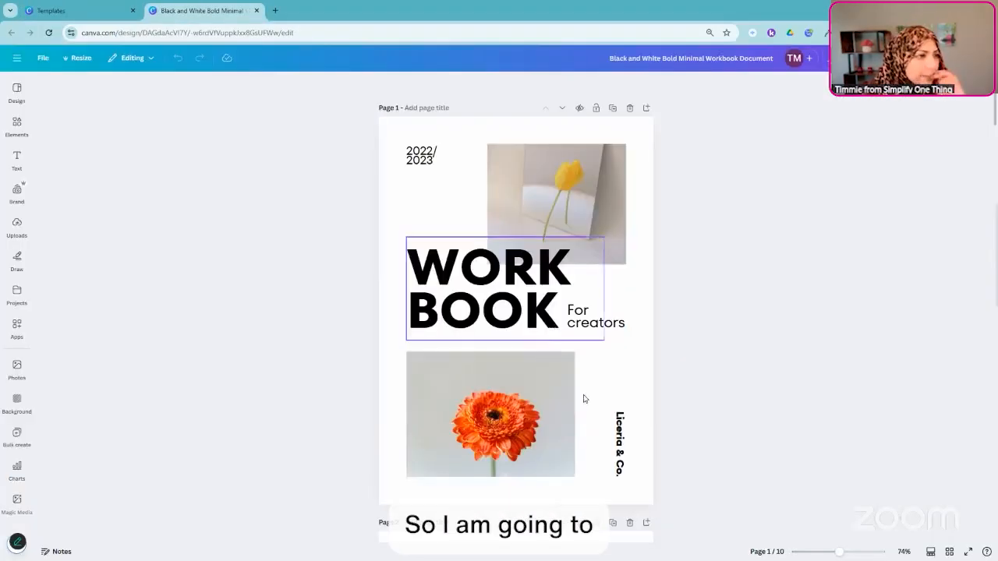
pyautogui.click(419, 161)
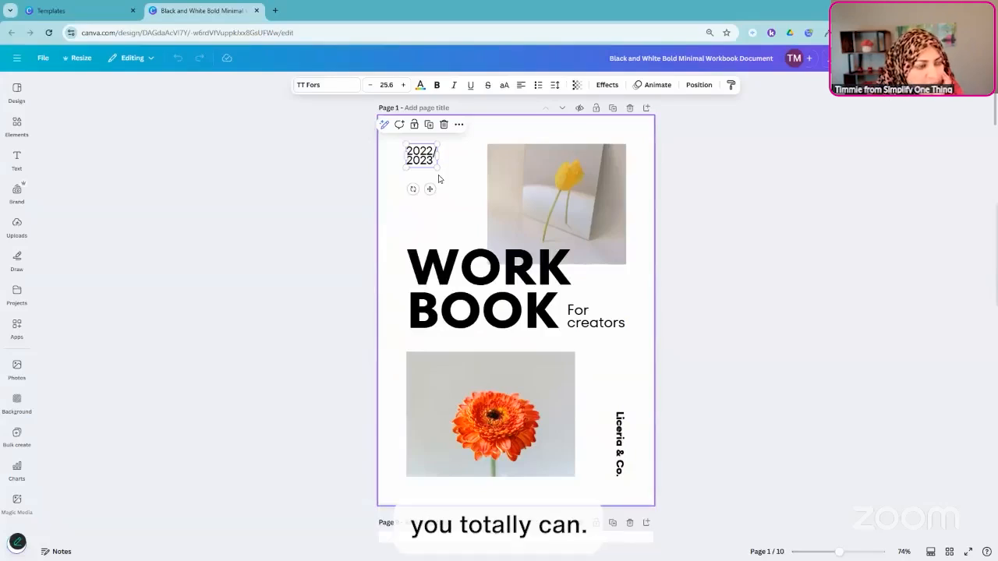
pyautogui.press('Delete')
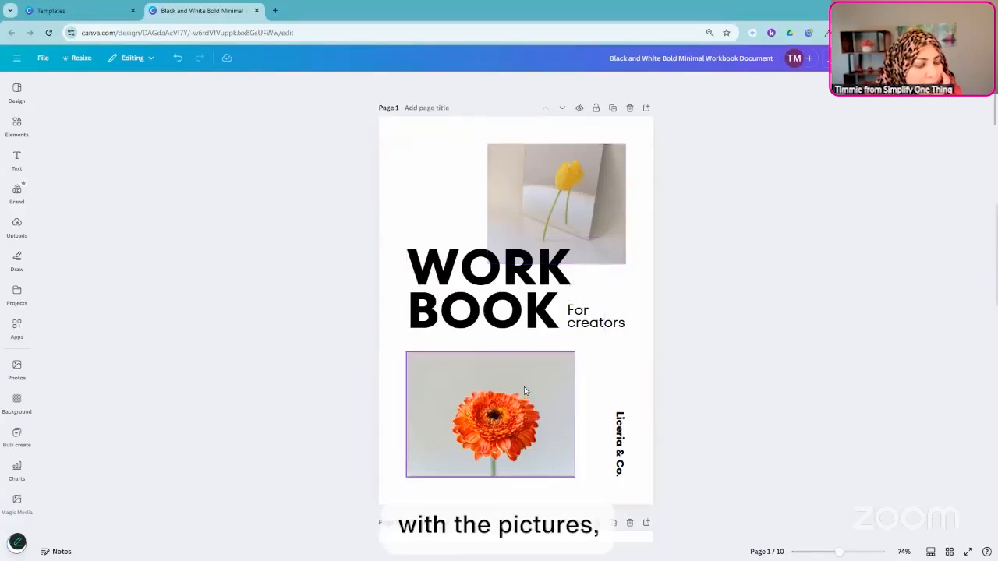
pyautogui.click(438, 168)
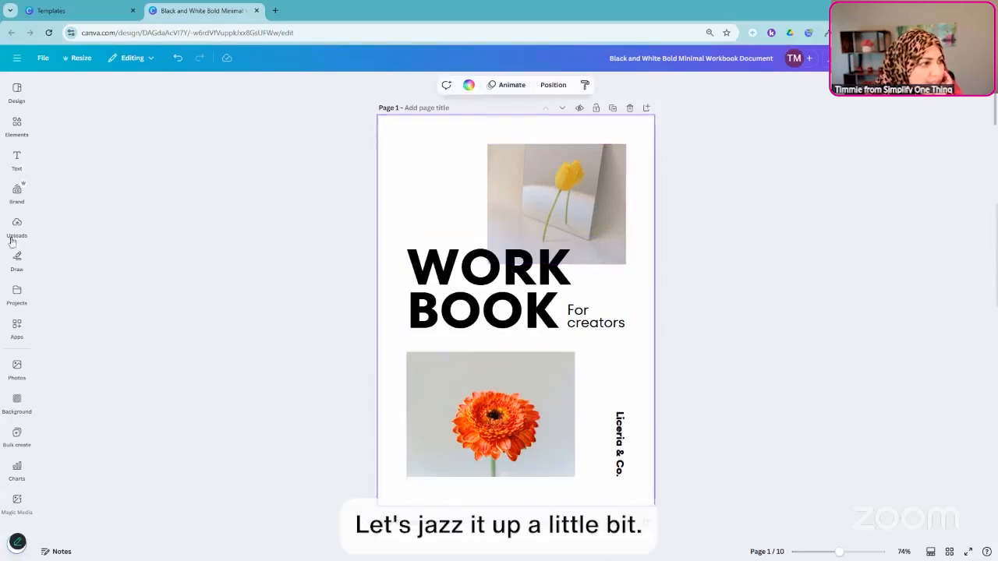
# Step: Switch the design's active brand kit to Business Brand Kits
pyautogui.click(17, 238)
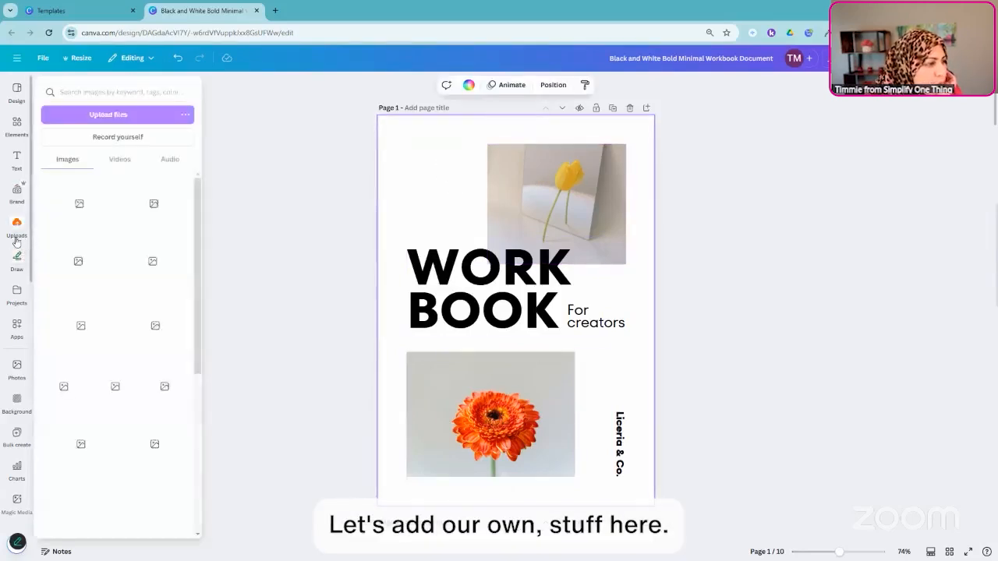
pyautogui.click(19, 193)
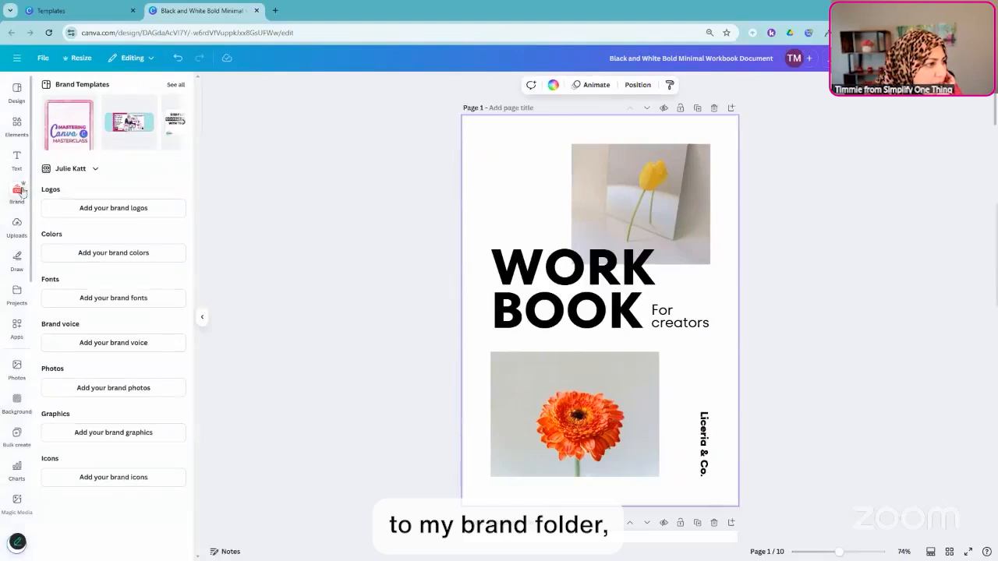
pyautogui.click(91, 169)
pyautogui.scroll(-3, 464, 316)
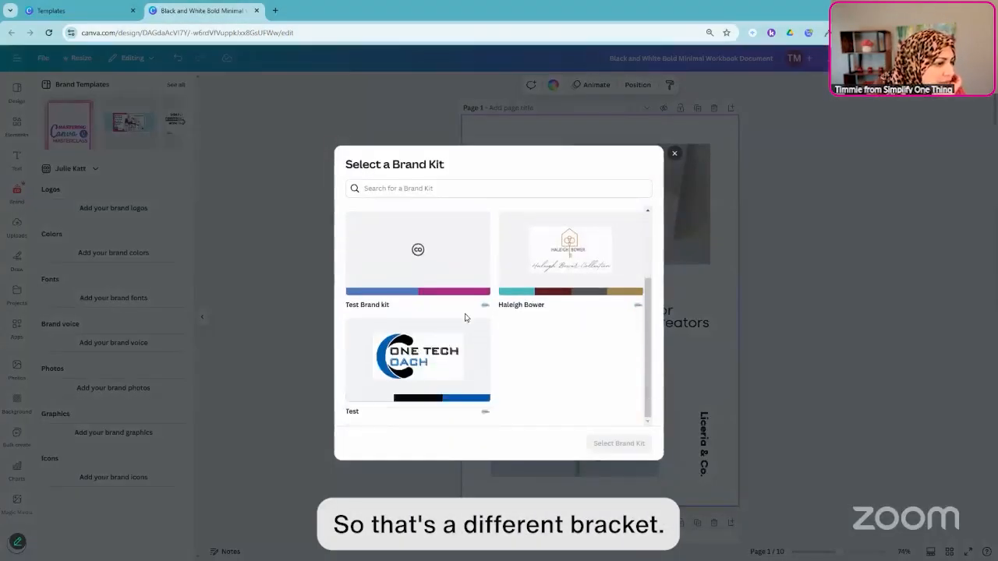
pyautogui.scroll(3, 464, 315)
pyautogui.click(530, 265)
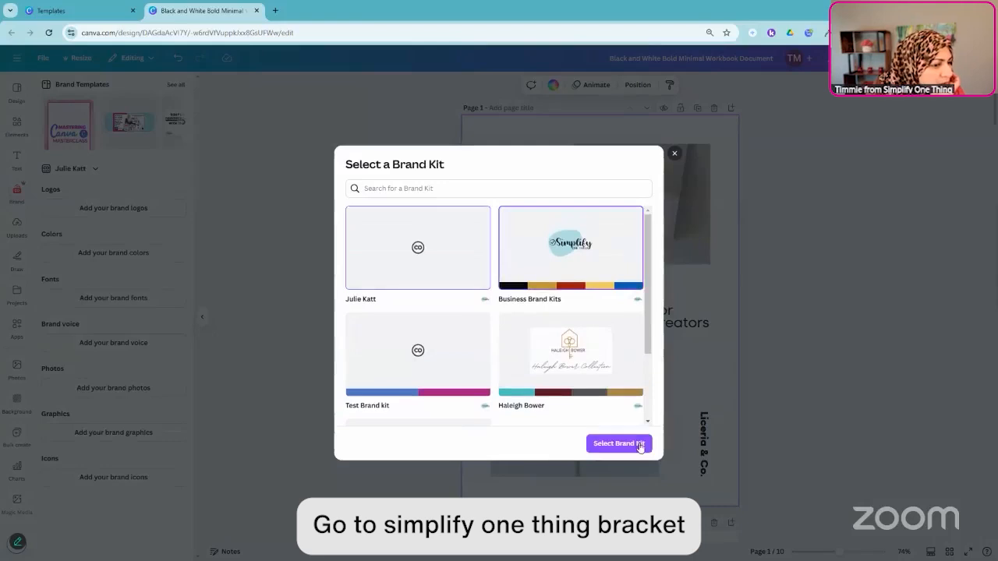
pyautogui.click(636, 444)
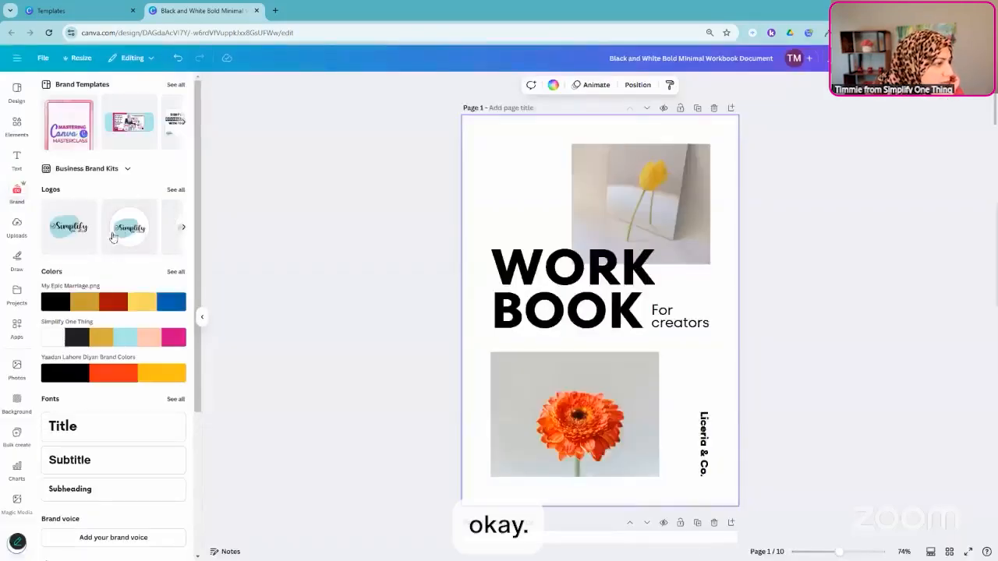
# Step: Add the round Simplify One Thing logo to the cover and shrink it into the page's upper-left corner
pyautogui.click(123, 227)
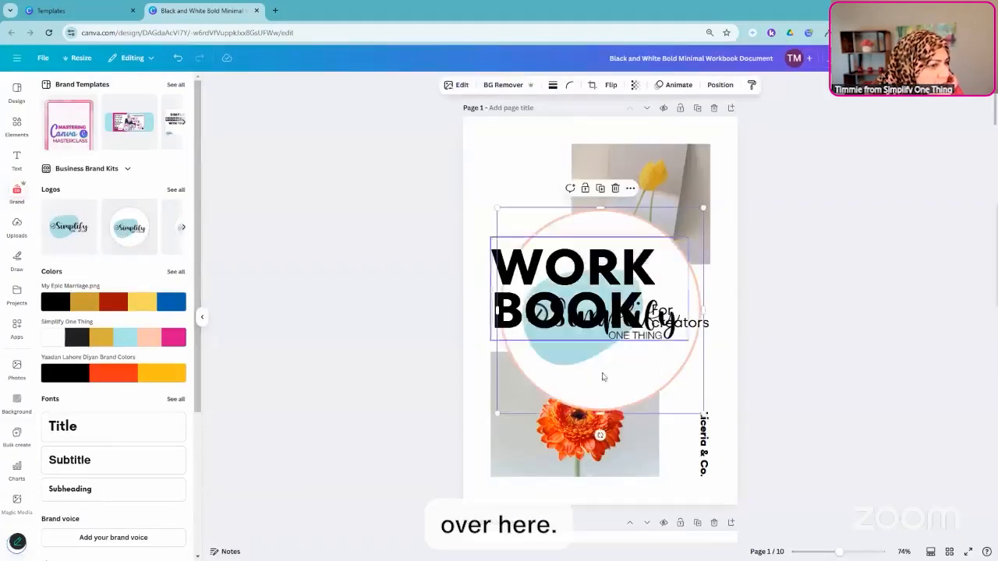
pyautogui.moveTo(703, 414); pyautogui.dragTo(513, 157)
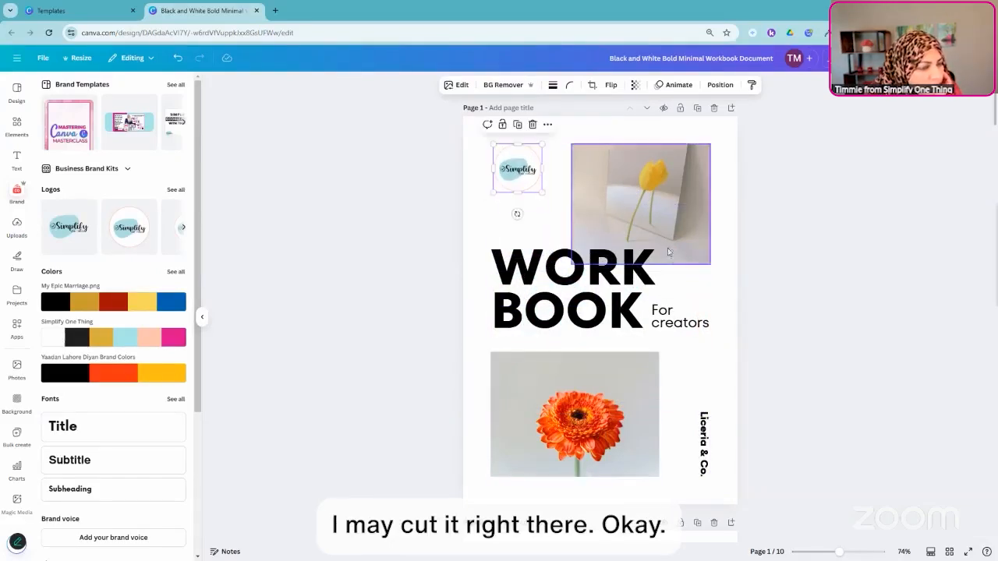
# Step: Replace the WORK BOOK title on the cover with TIME MANAGEMENT
pyautogui.click(549, 301)
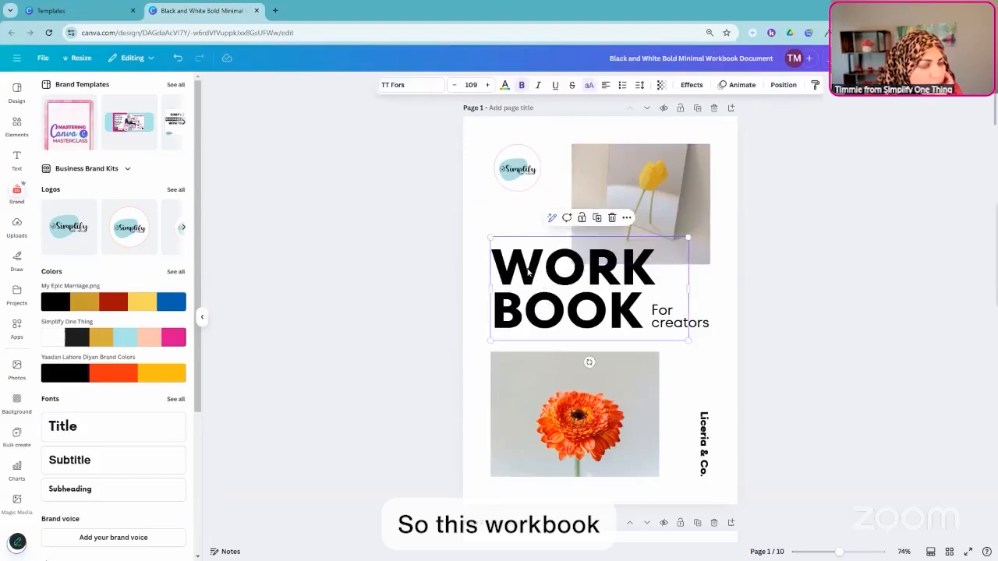
pyautogui.click(519, 273)
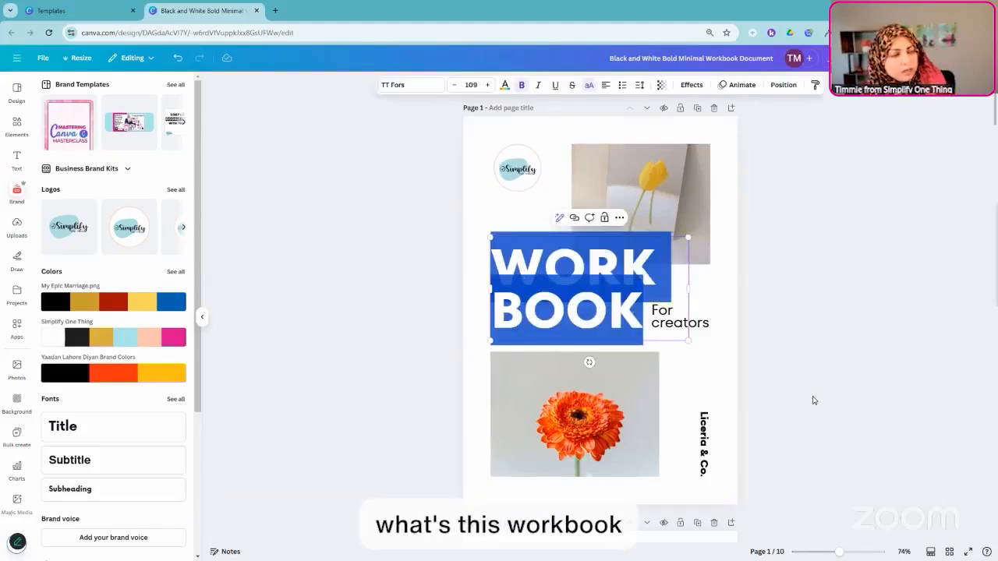
pyautogui.write('TIM')
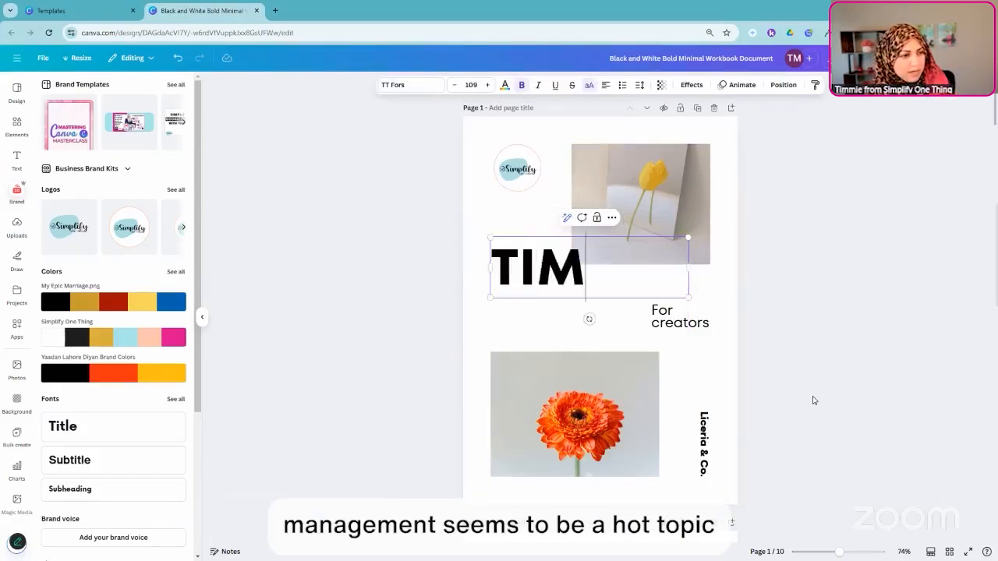
pyautogui.write('E MANAGEMENT')
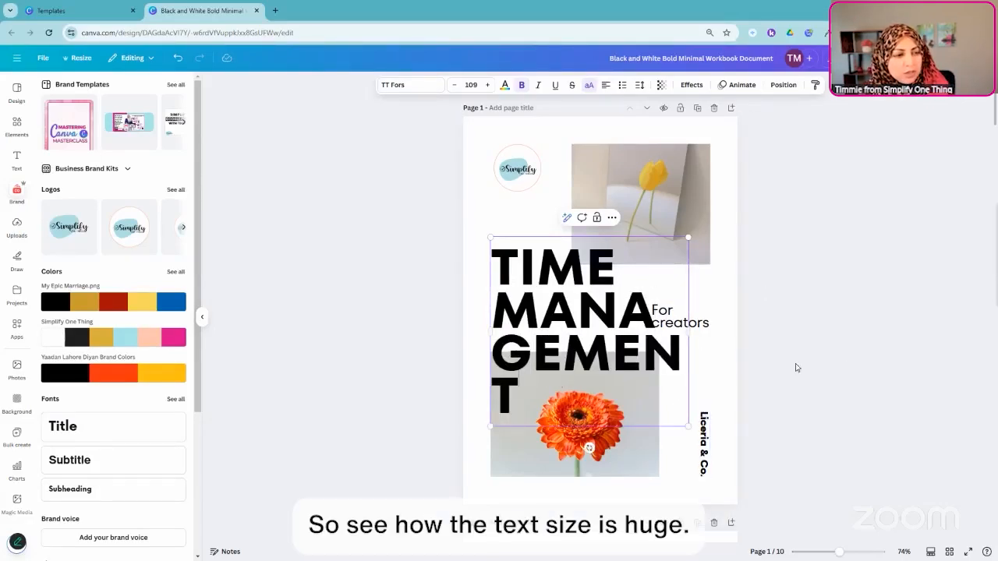
pyautogui.click(797, 368)
# Step: Widen the cover title's text box and set its font size to 65 so MANAGEMENT fits on one line
pyautogui.click(584, 337)
pyautogui.click(473, 84)
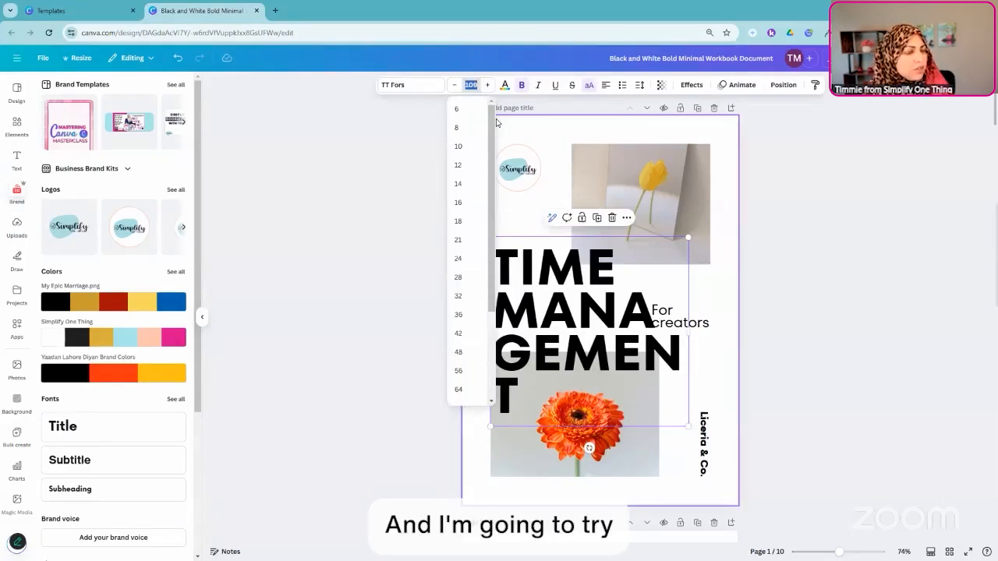
pyautogui.write('70')
pyautogui.press('Return')
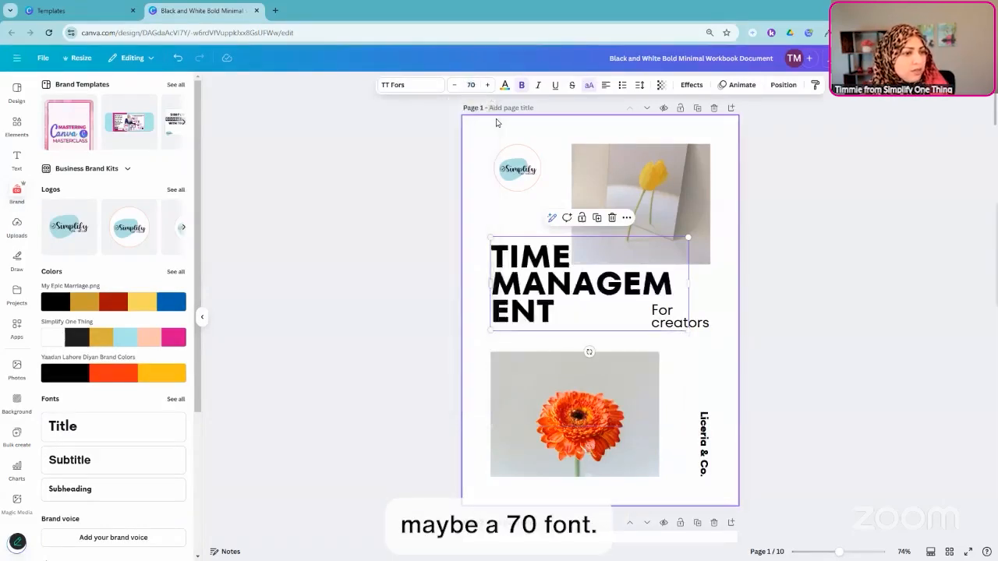
pyautogui.moveTo(688, 283); pyautogui.dragTo(723, 285)
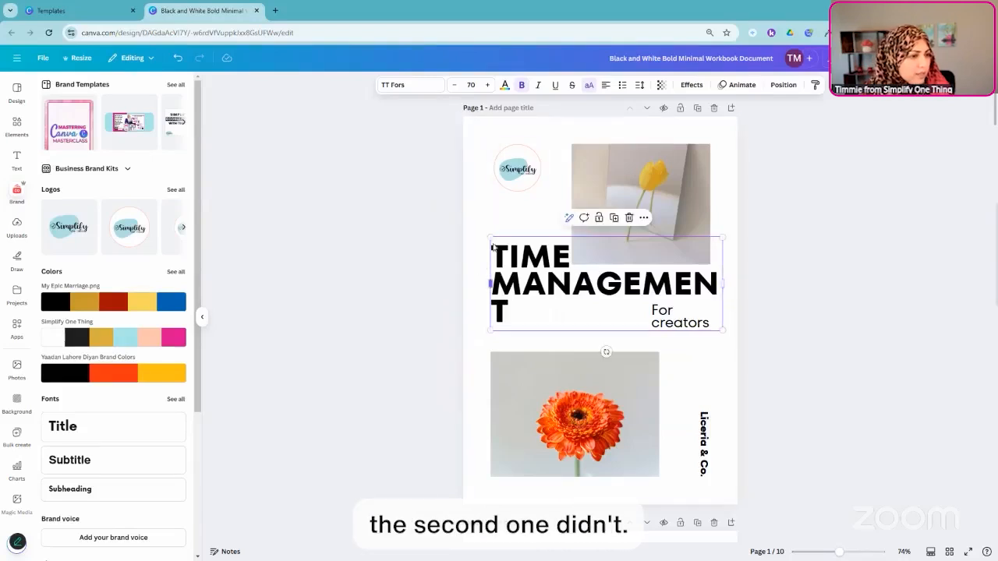
pyautogui.click(471, 85)
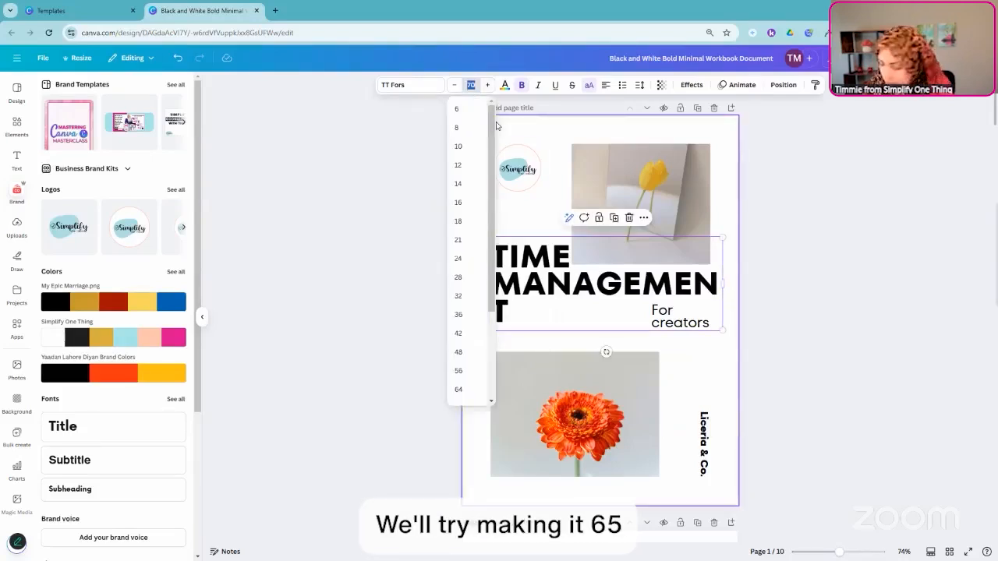
pyautogui.press('Return')
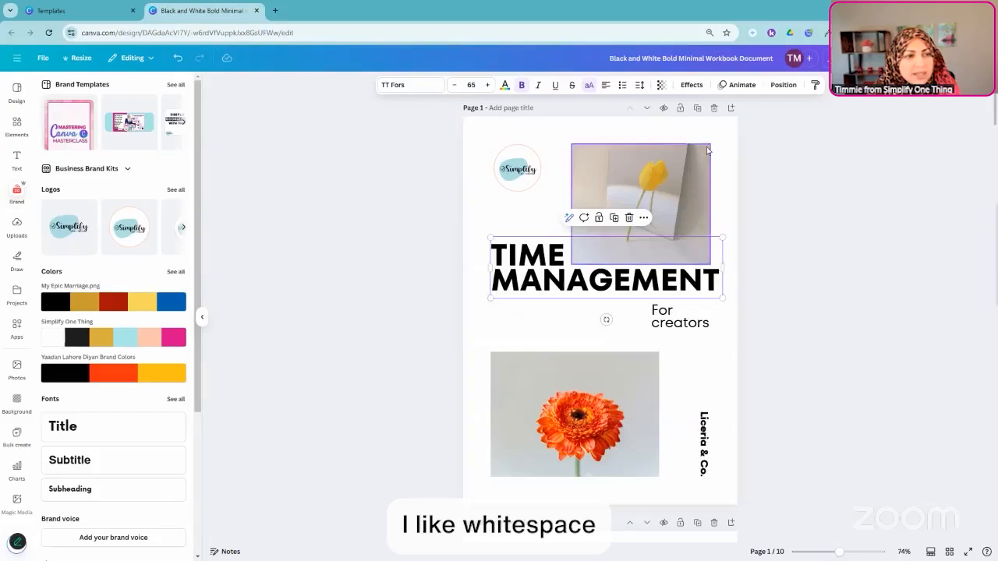
# Step: Show the rulers and guides, and place a horizontal guide at 21 along the cover's top margin
pyautogui.click(43, 58)
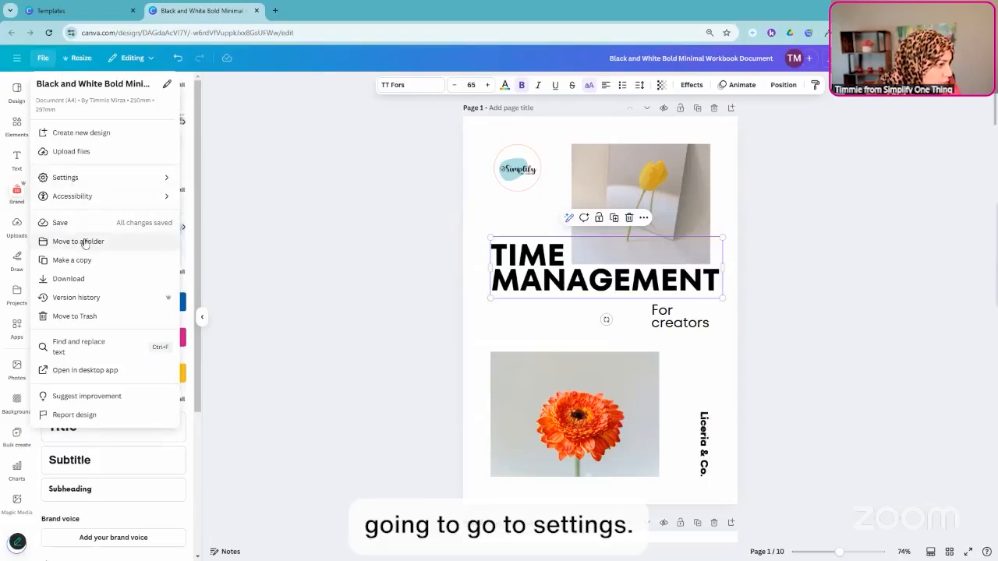
pyautogui.moveTo(88, 181)
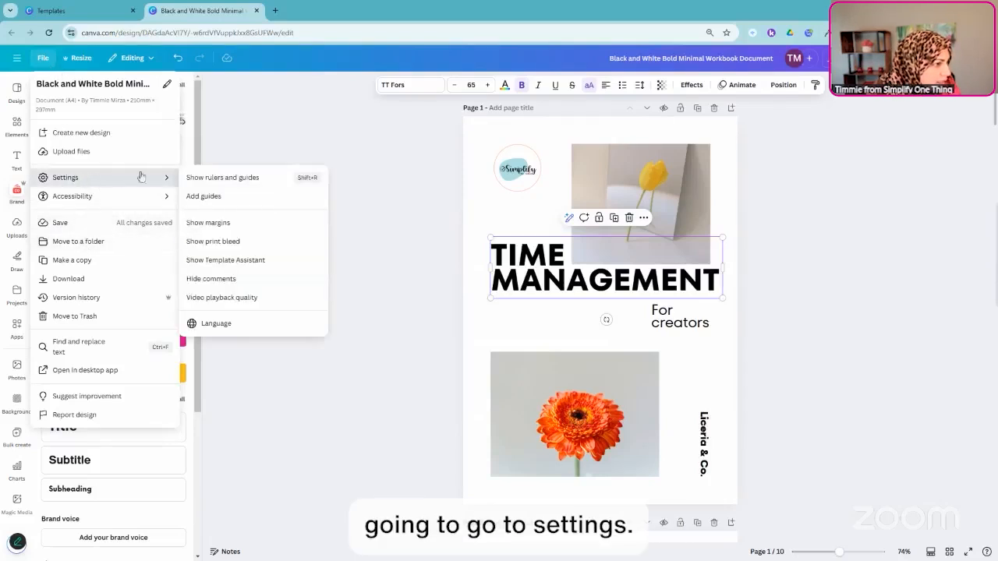
pyautogui.click(246, 178)
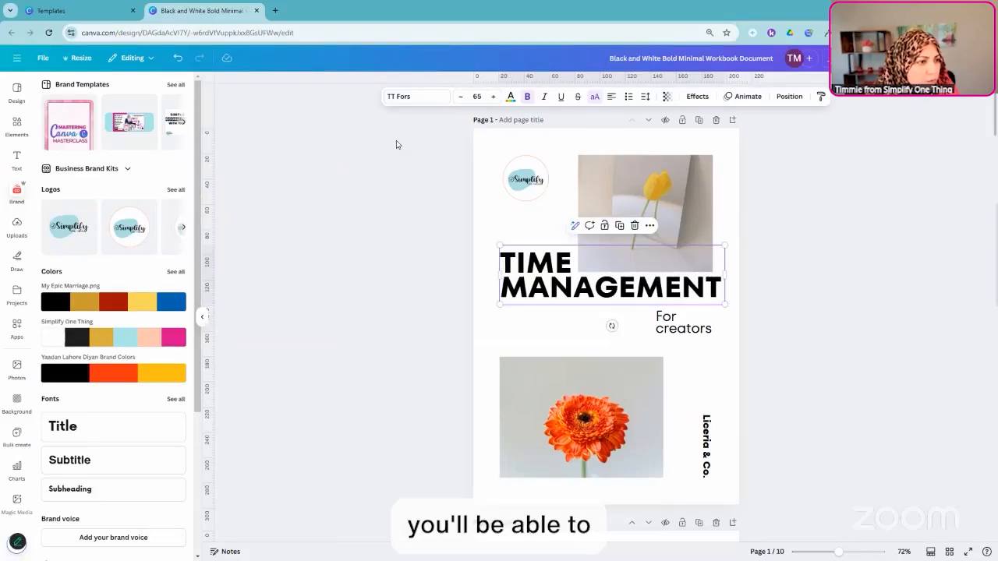
pyautogui.click(436, 145)
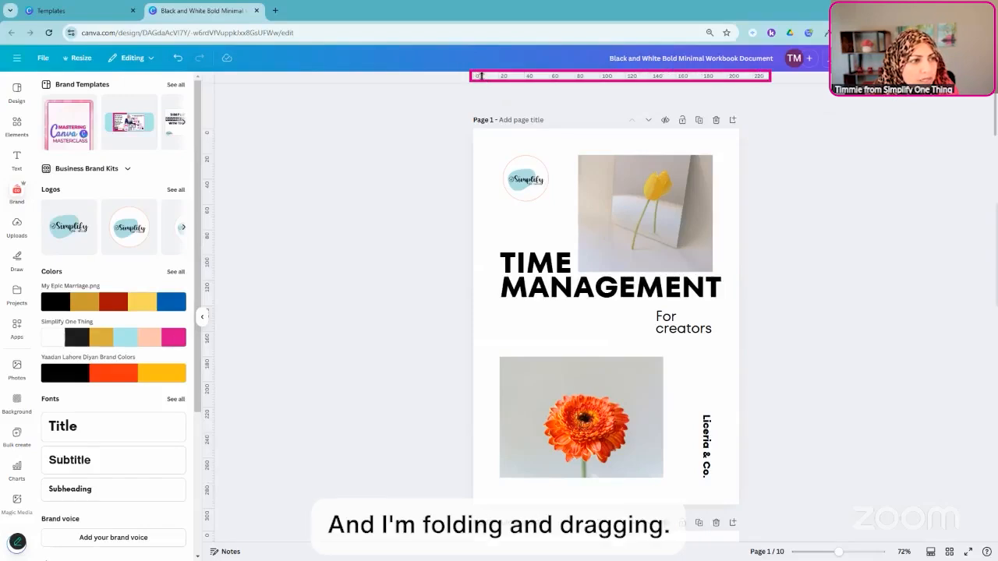
pyautogui.moveTo(491, 78); pyautogui.dragTo(492, 152)
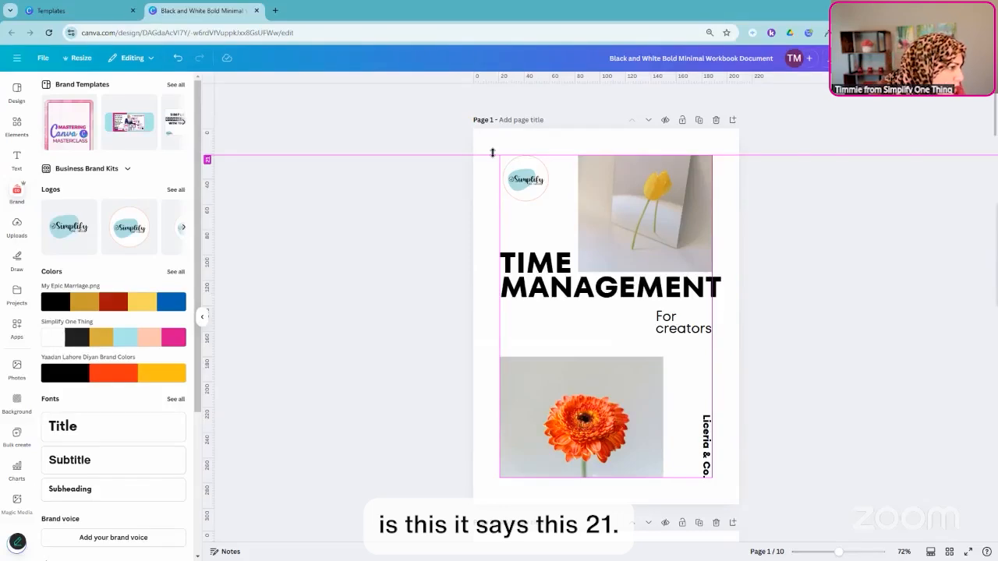
pyautogui.moveTo(492, 152); pyautogui.dragTo(493, 154)
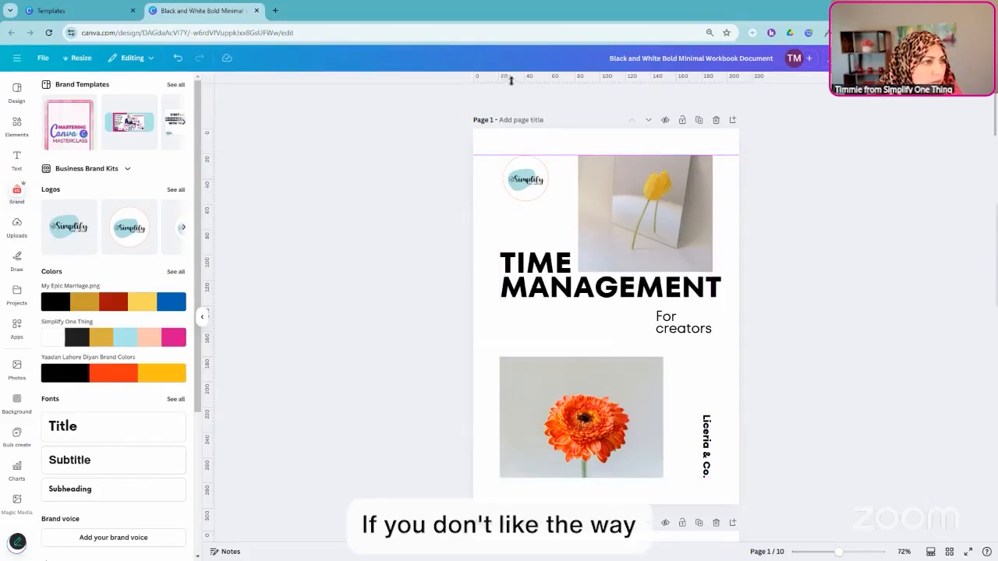
# Step: Look through the design's settings and resize options for a way to change the ruler units
pyautogui.click(43, 59)
pyautogui.moveTo(89, 178)
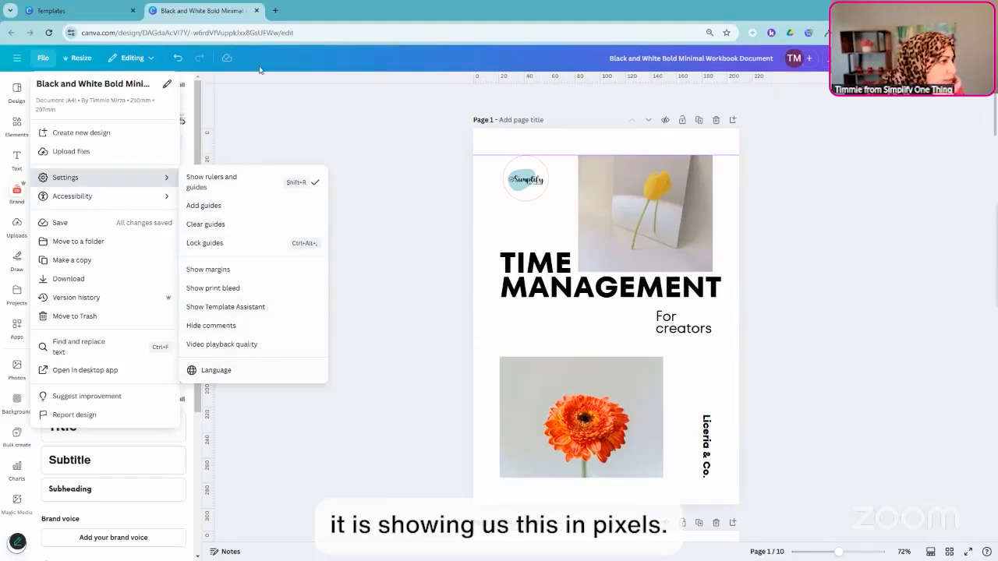
pyautogui.click(81, 57)
pyautogui.click(82, 58)
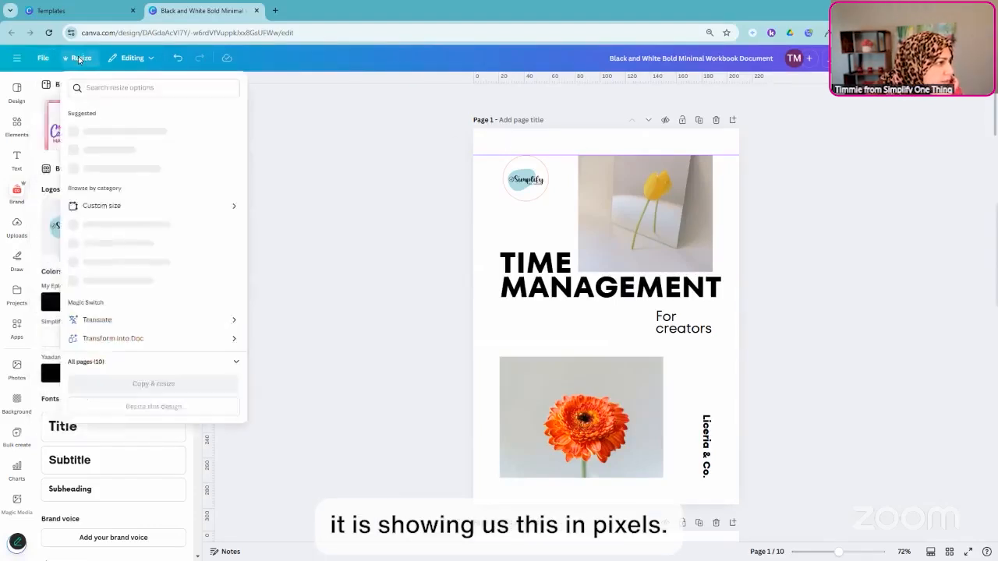
pyautogui.scroll(-1, 145, 240)
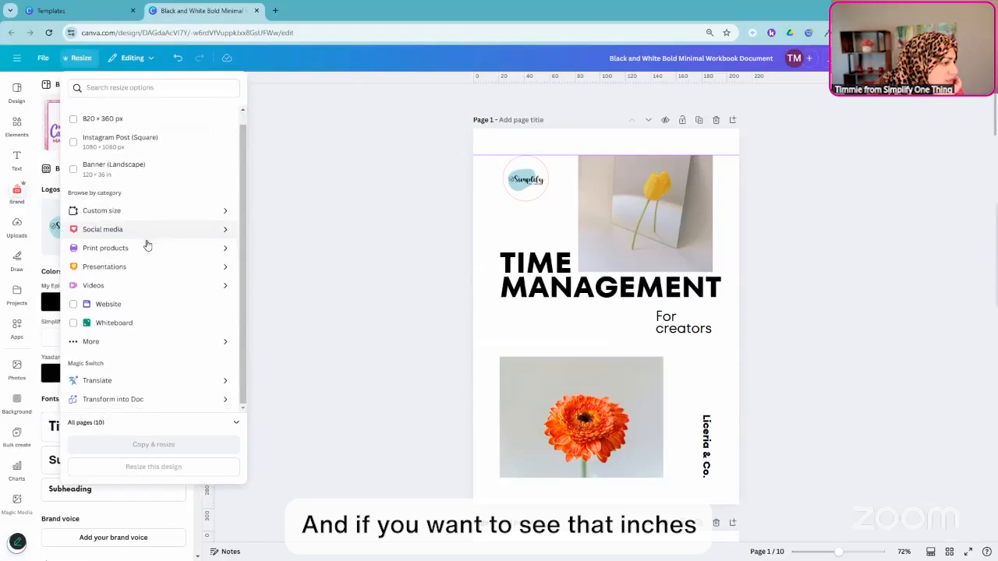
pyautogui.scroll(1, 156, 247)
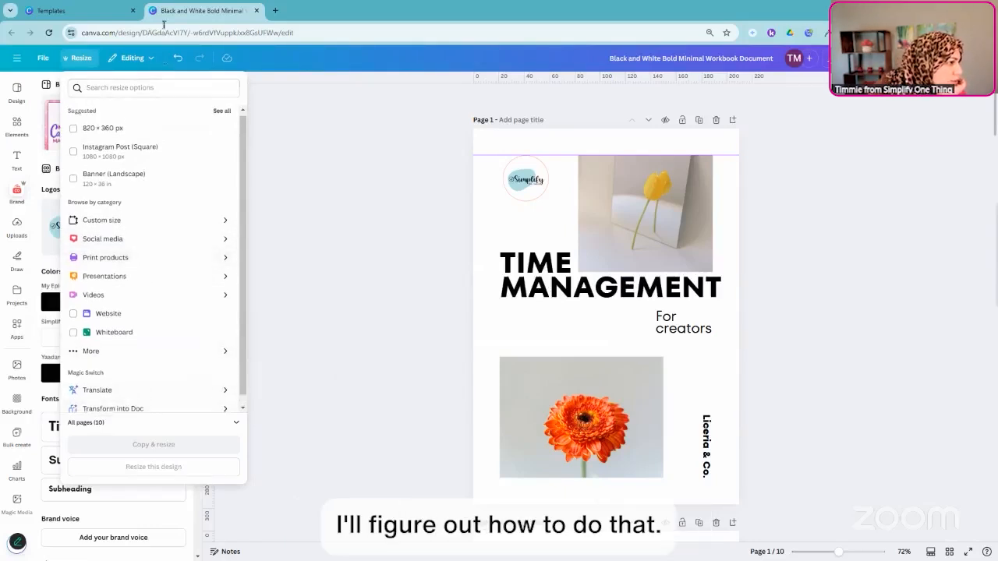
pyautogui.click(815, 107)
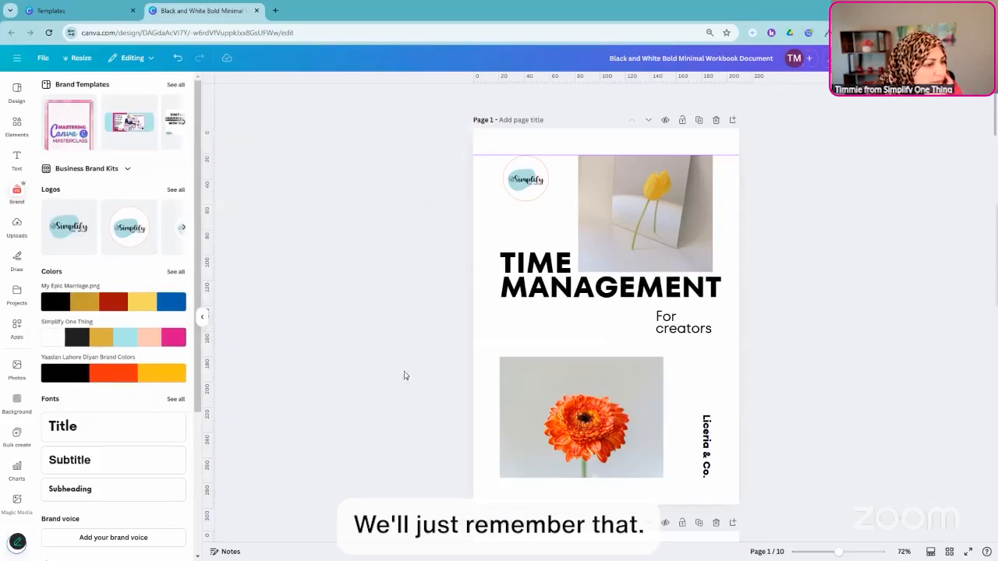
# Step: Place a second horizontal guide at 276 along the cover's bottom margin, checking it against the page's lower edge
pyautogui.moveTo(490, 77); pyautogui.dragTo(504, 477)
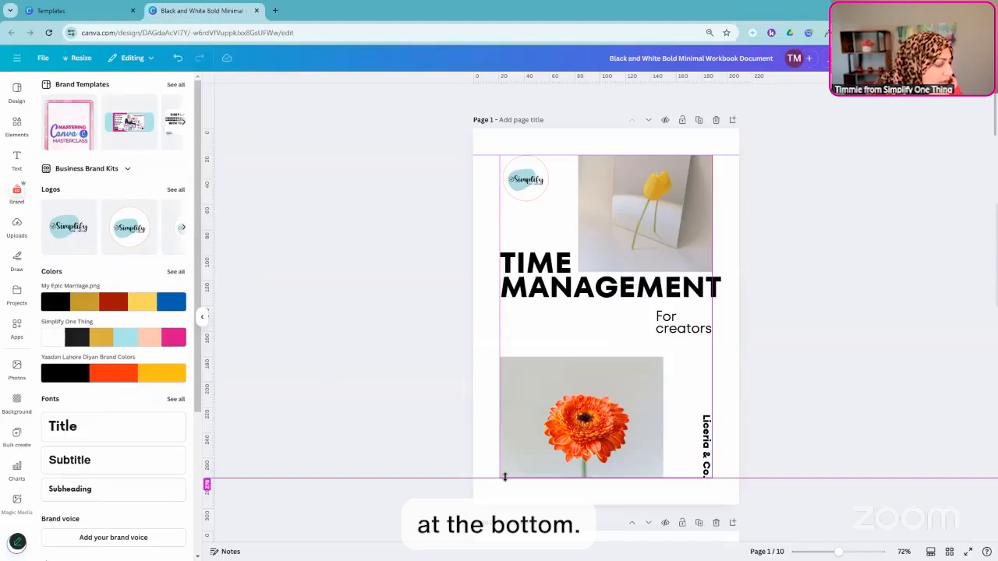
pyautogui.moveTo(504, 477)
pyautogui.mouseDown()
pyautogui.moveTo(510, 505)
pyautogui.moveTo(517, 478)
pyautogui.moveTo(516, 505)
pyautogui.mouseUp()
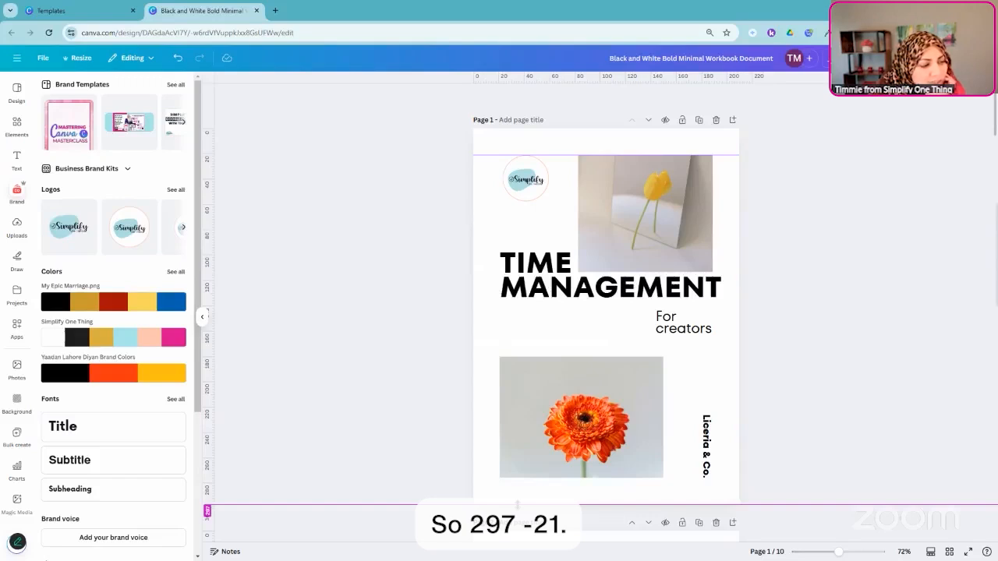
pyautogui.moveTo(517, 505); pyautogui.dragTo(513, 478)
# Step: Switch to Calculator, compute 297 - 21 to verify the bottom guide's position, and return to the design
pyautogui.press('XF86Calculator')
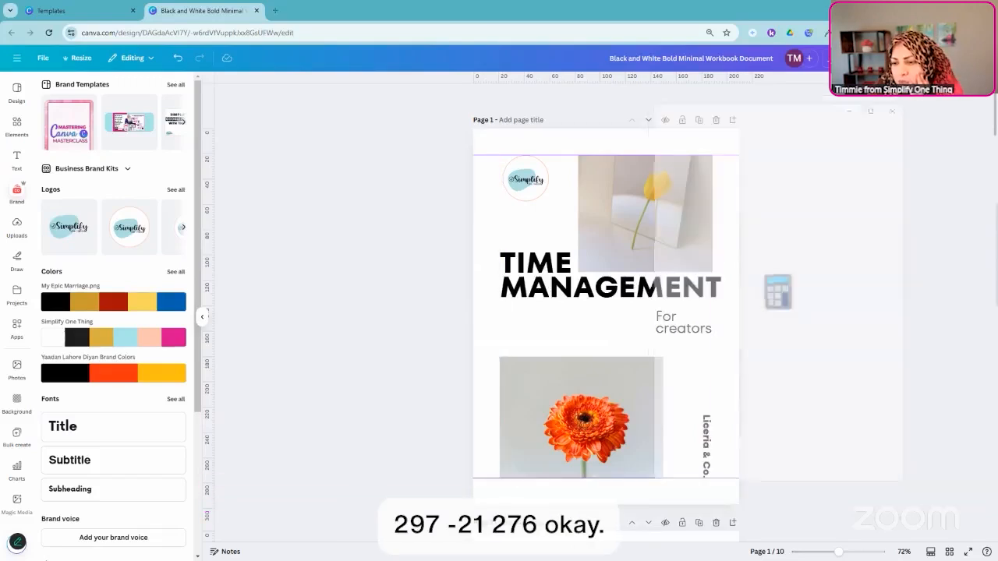
pyautogui.write('297 ')
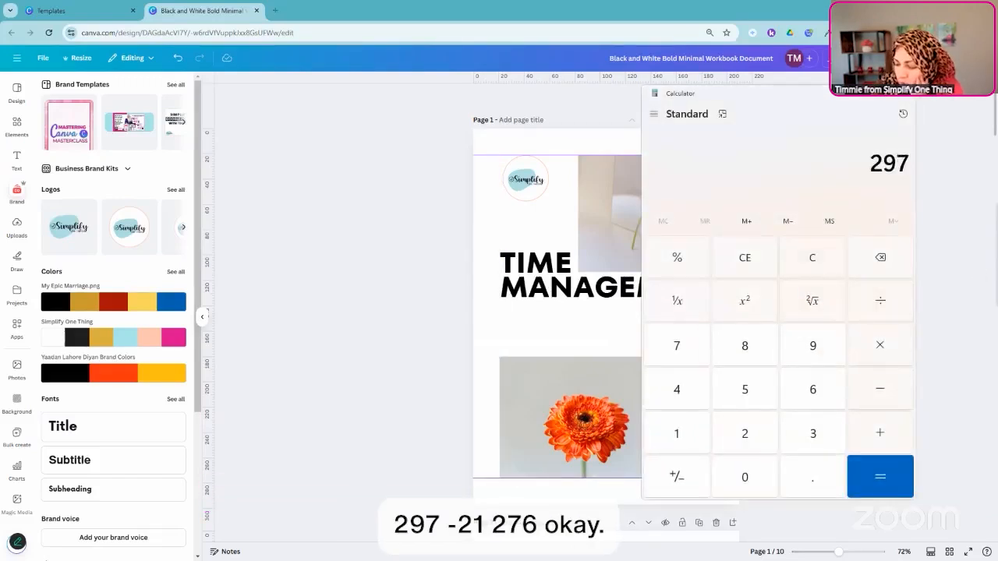
pyautogui.write('- 21')
pyautogui.press('Return')
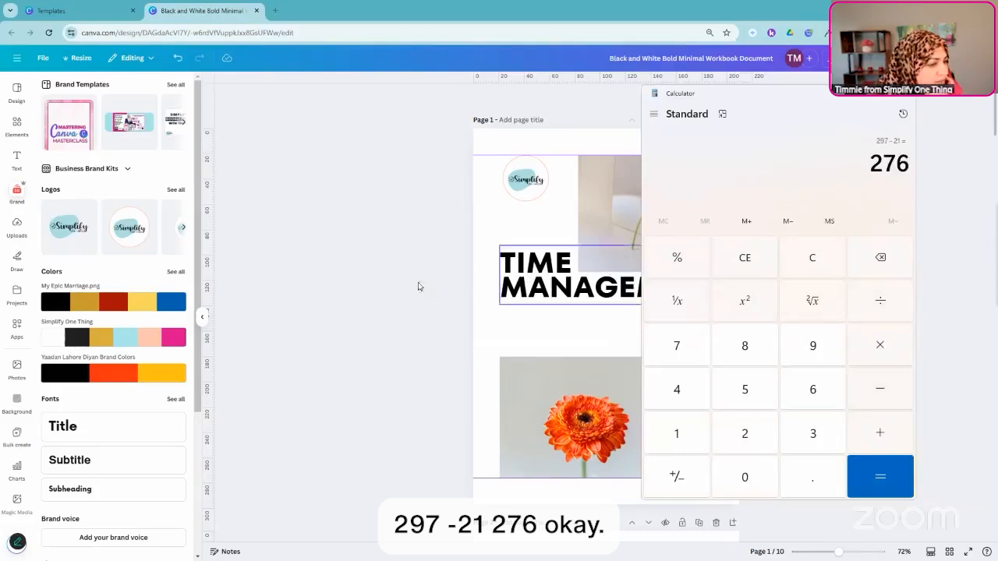
pyautogui.click(392, 318)
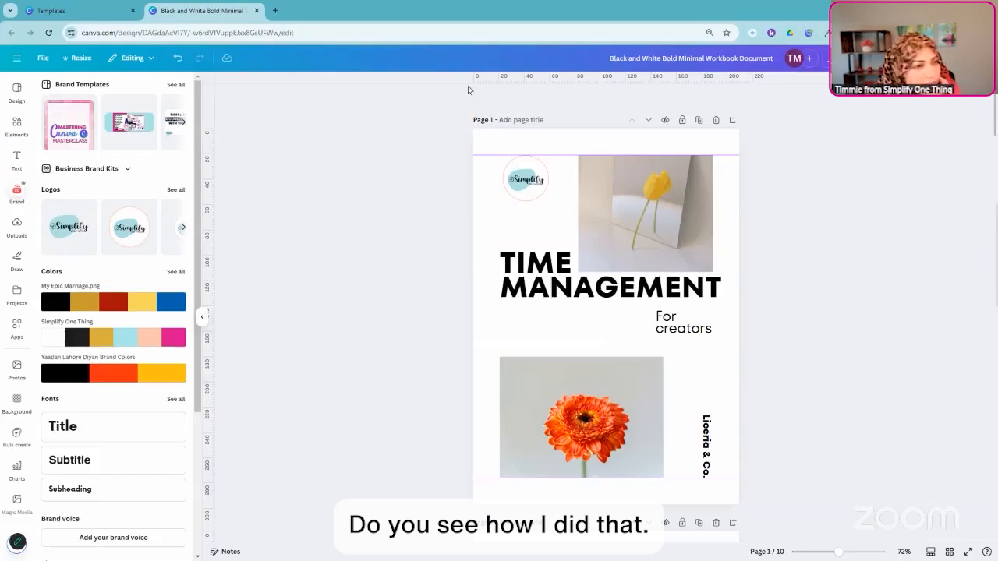
# Step: Recheck the bottom guide against the page's lower edge and examine how both guides fall on the Intro page
pyautogui.click(489, 133)
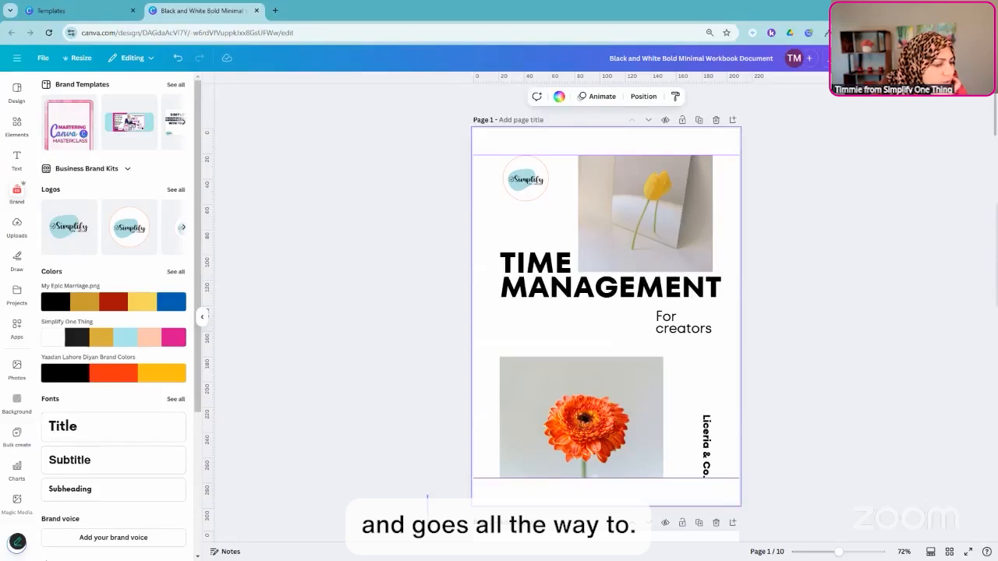
pyautogui.moveTo(427, 495); pyautogui.dragTo(446, 477)
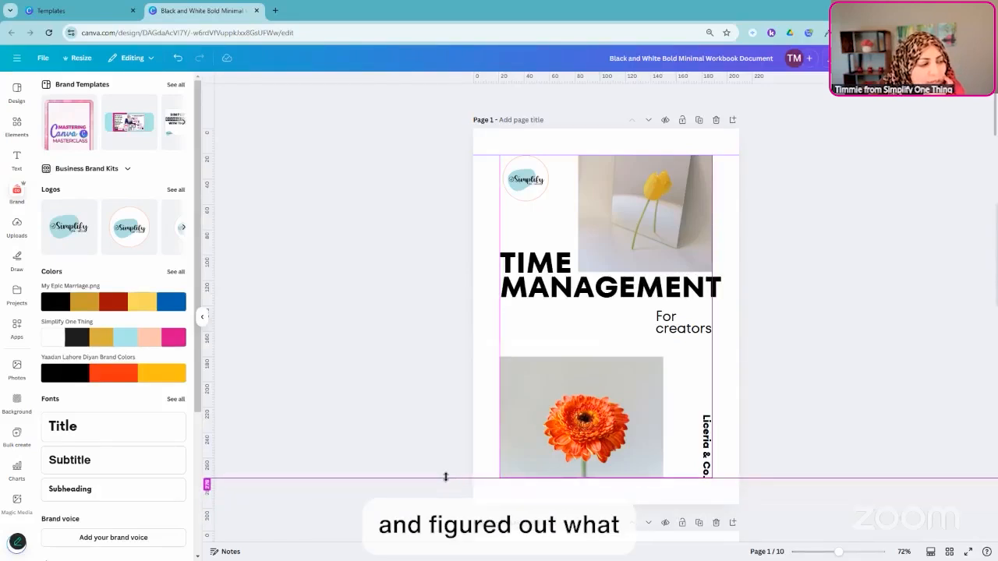
pyautogui.moveTo(446, 477)
pyautogui.mouseDown()
pyautogui.moveTo(449, 501)
pyautogui.moveTo(449, 481)
pyautogui.moveTo(435, 482)
pyautogui.moveTo(499, 482)
pyautogui.moveTo(472, 483)
pyautogui.moveTo(478, 477)
pyautogui.moveTo(482, 505)
pyautogui.mouseUp()
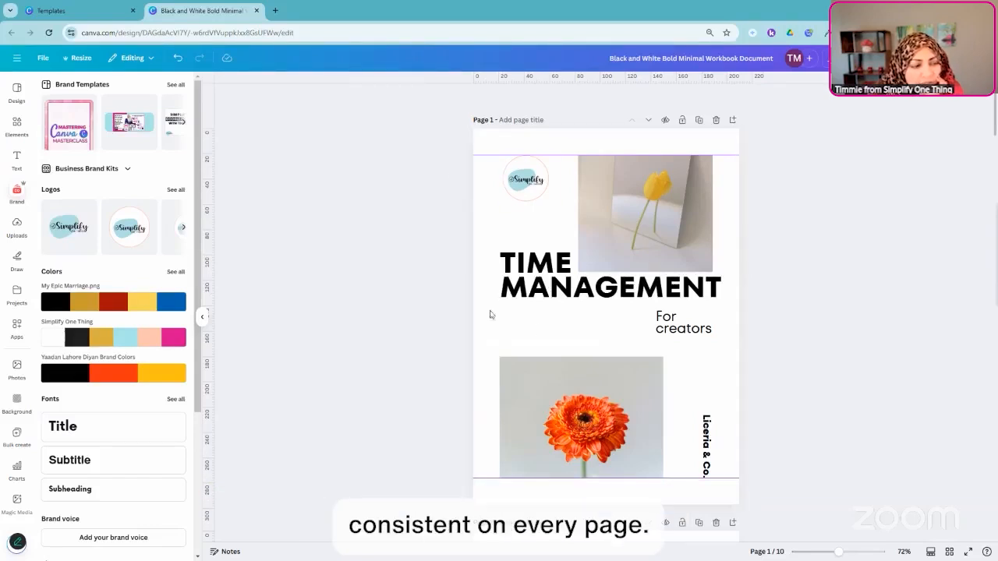
pyautogui.scroll(-7, 806, 283)
pyautogui.scroll(5, 807, 269)
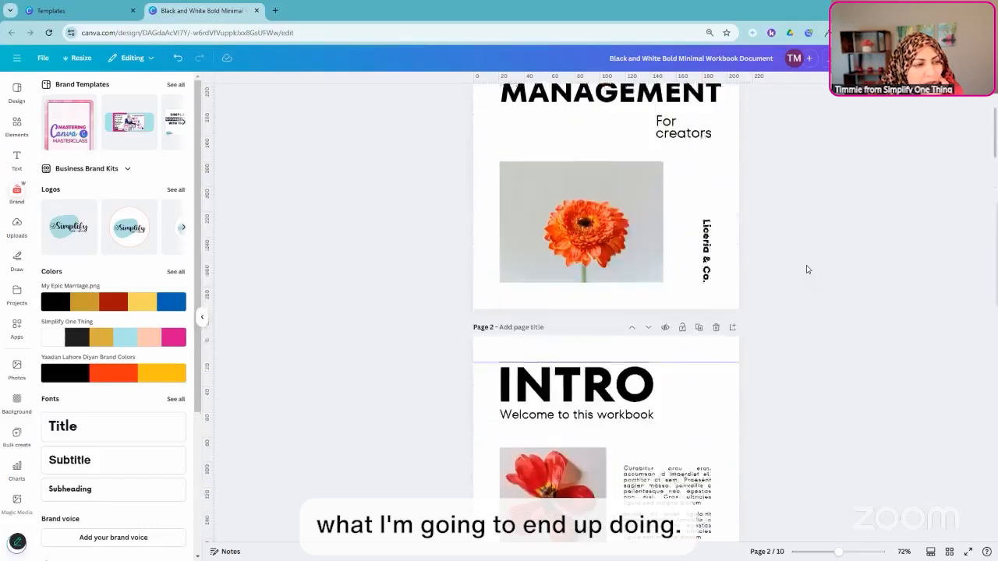
pyautogui.scroll(-3, 806, 269)
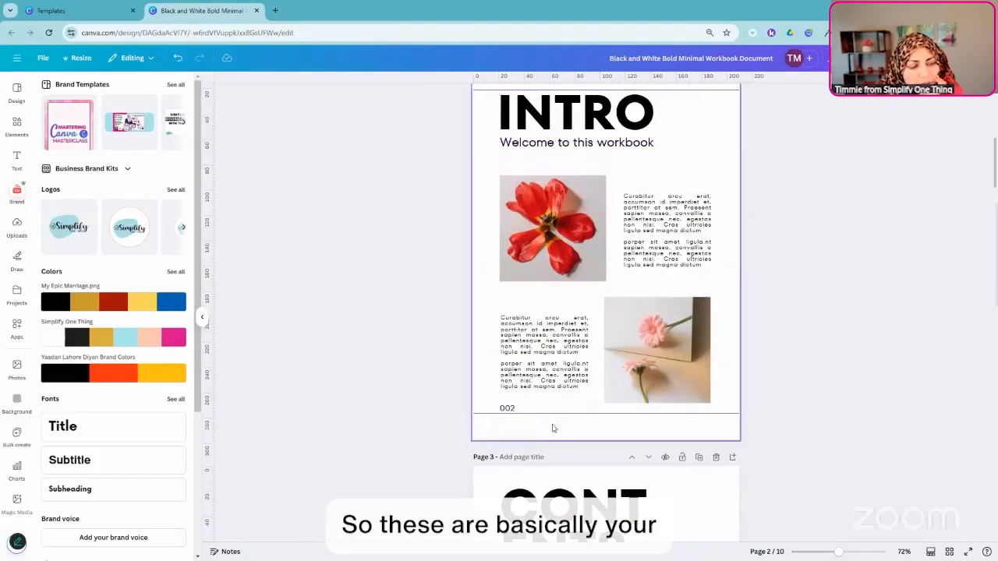
pyautogui.scroll(6, 858, 298)
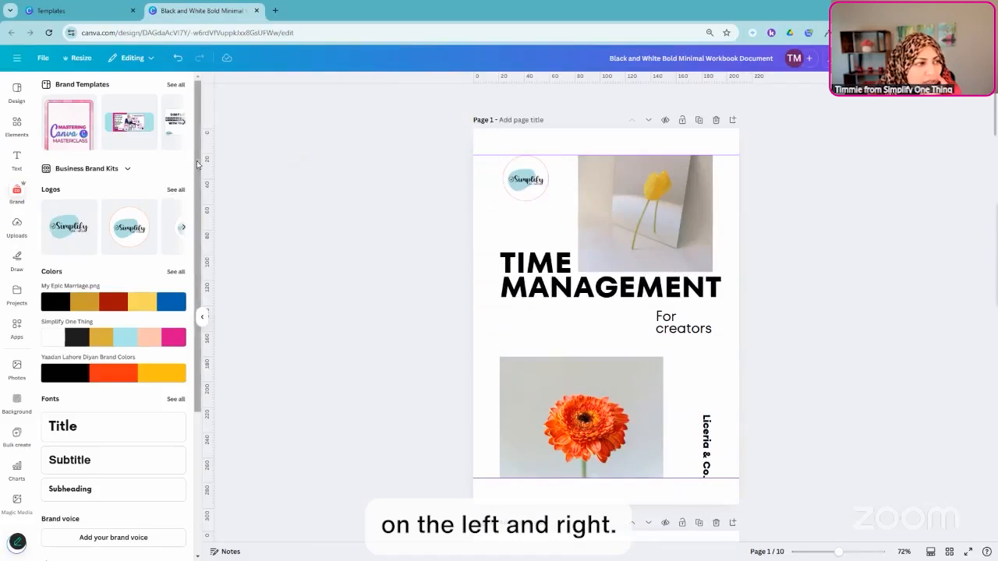
# Step: Place one vertical guide at 21 along the cover's left margin and another at about 189 along its right margin
pyautogui.moveTo(207, 167); pyautogui.dragTo(498, 195)
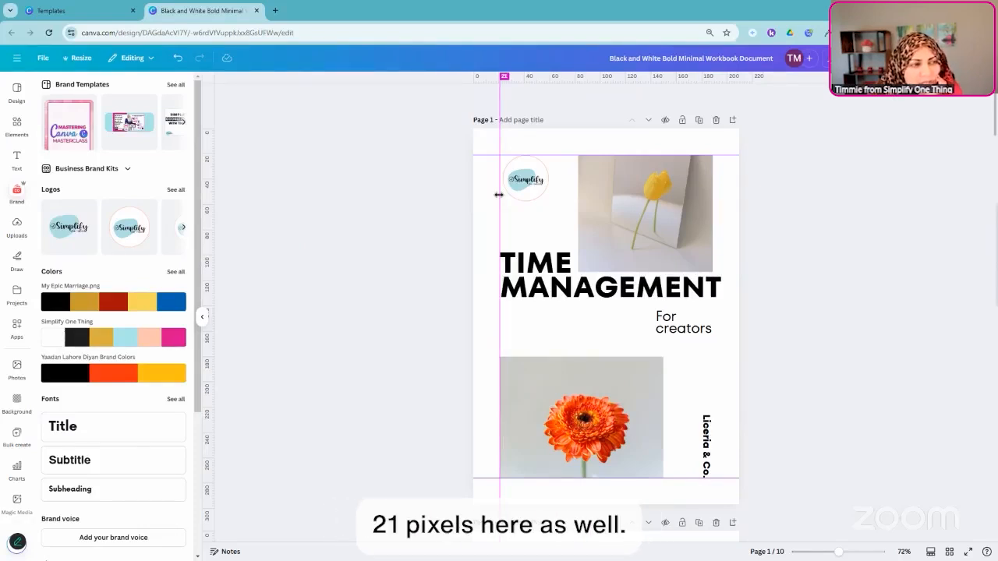
pyautogui.moveTo(499, 195); pyautogui.dragTo(499, 195)
pyautogui.moveTo(210, 184); pyautogui.dragTo(738, 191)
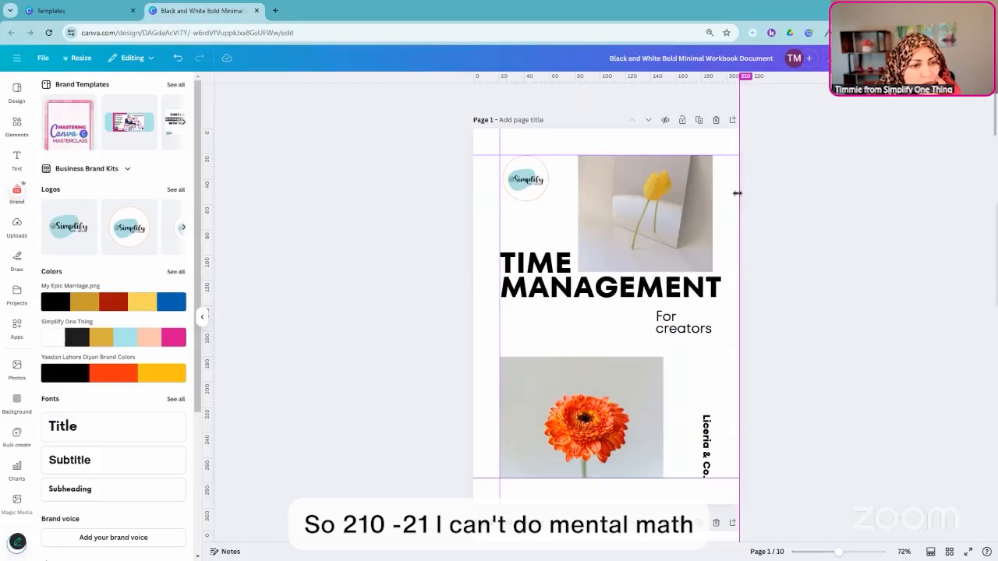
pyautogui.moveTo(736, 193); pyautogui.dragTo(711, 193)
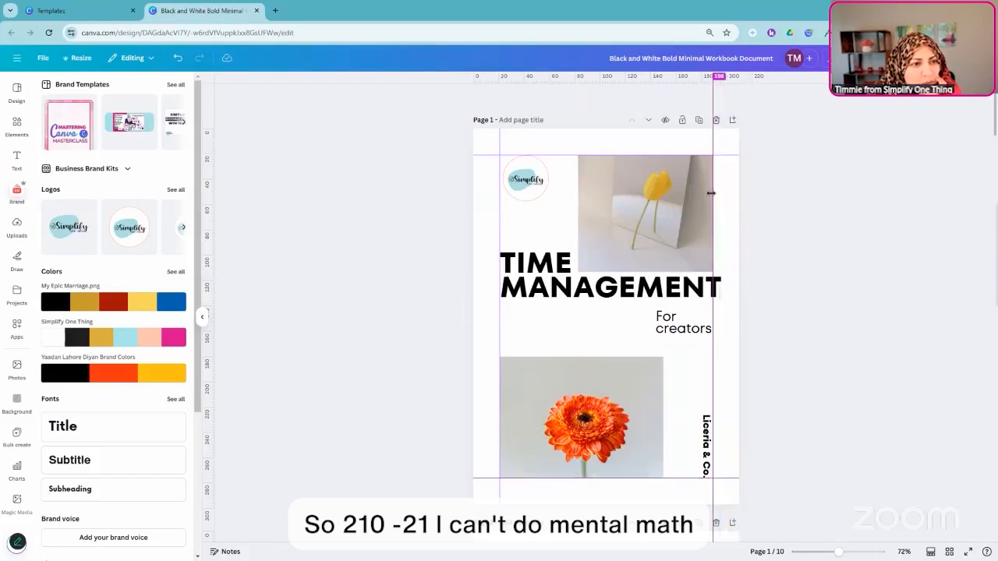
# Step: Switch to Calculator, compute 210 - 21 to verify the right guide's position, and return to the design
pyautogui.press('Escape')
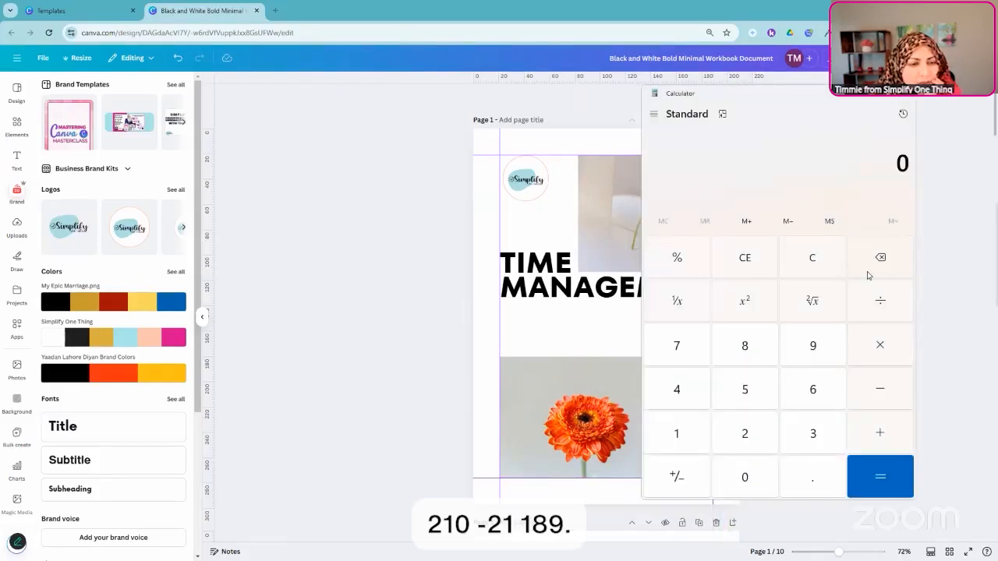
pyautogui.write('210 - ')
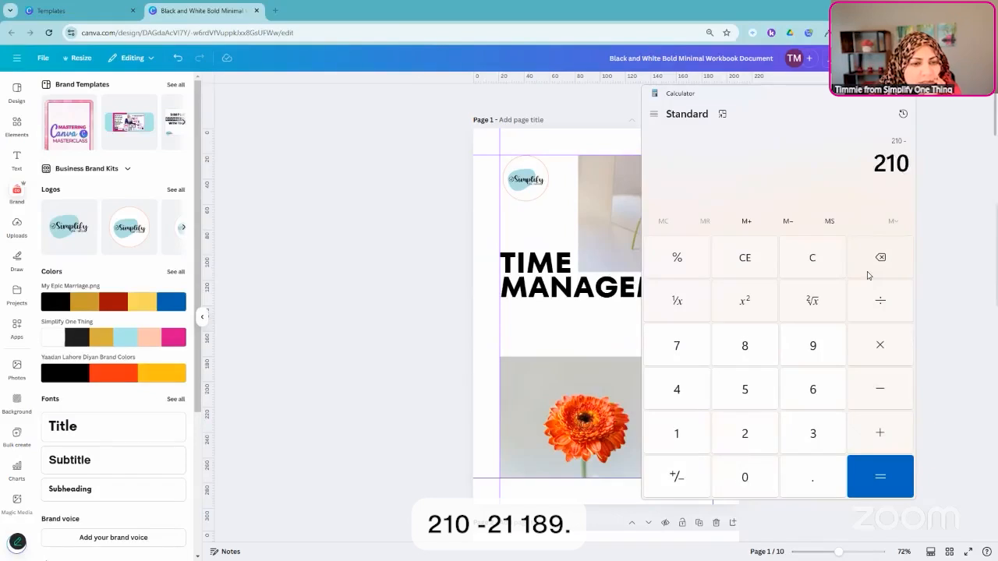
pyautogui.write('21')
pyautogui.press('Return')
pyautogui.click(299, 203)
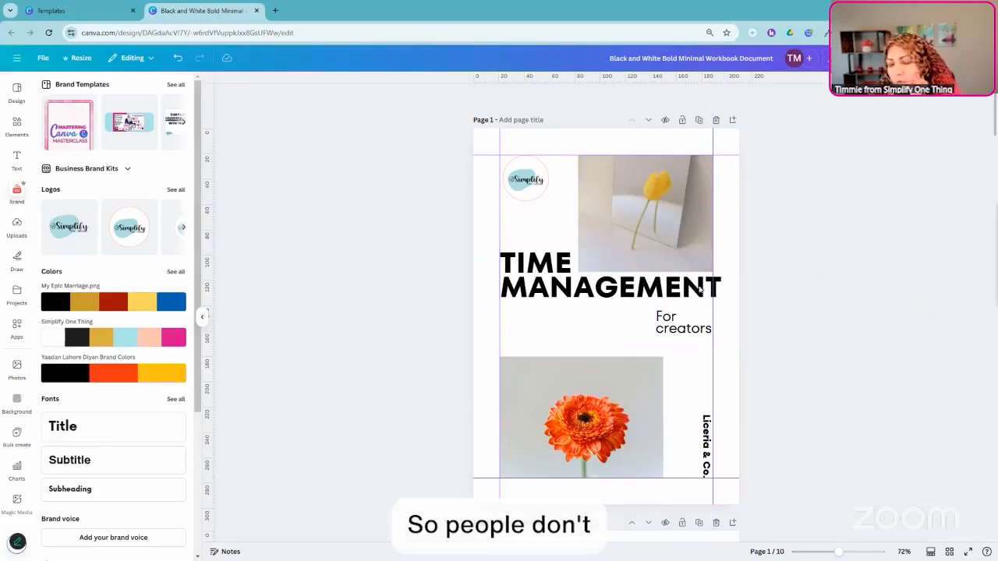
# Step: Set the font size of the TIME MANAGEMENT title on the cover to 60
pyautogui.click(630, 292)
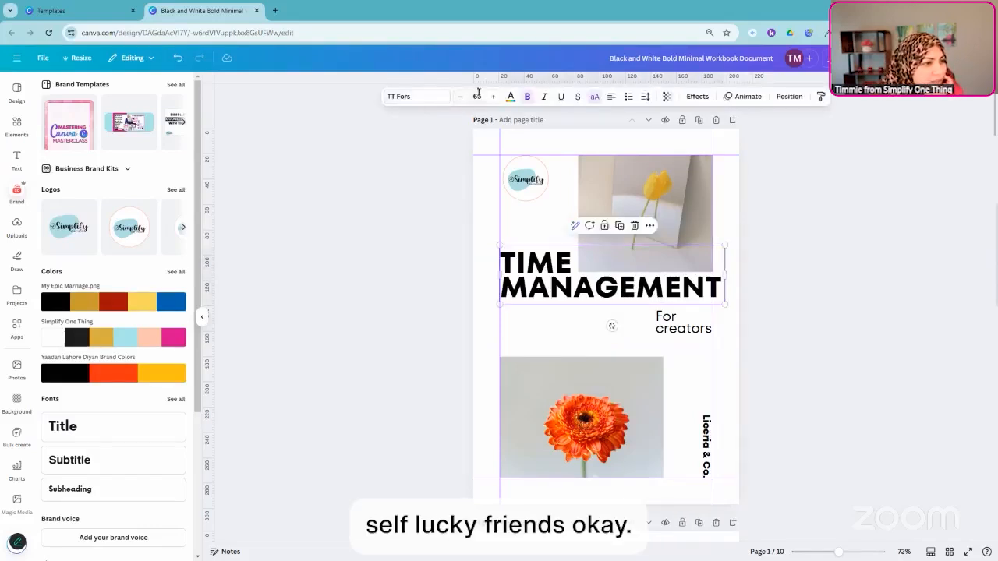
pyautogui.click(481, 95)
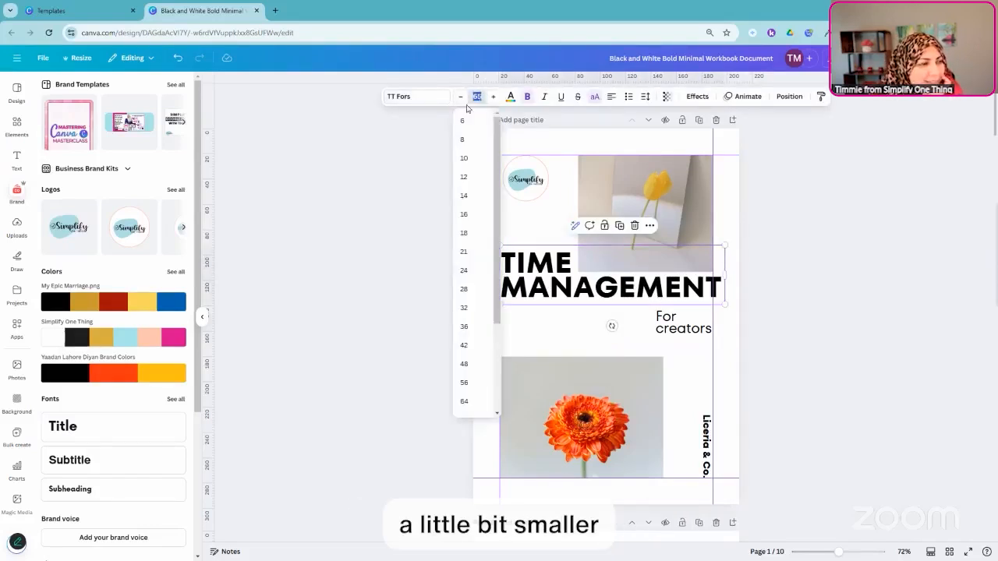
pyautogui.write('60')
pyautogui.press('Return')
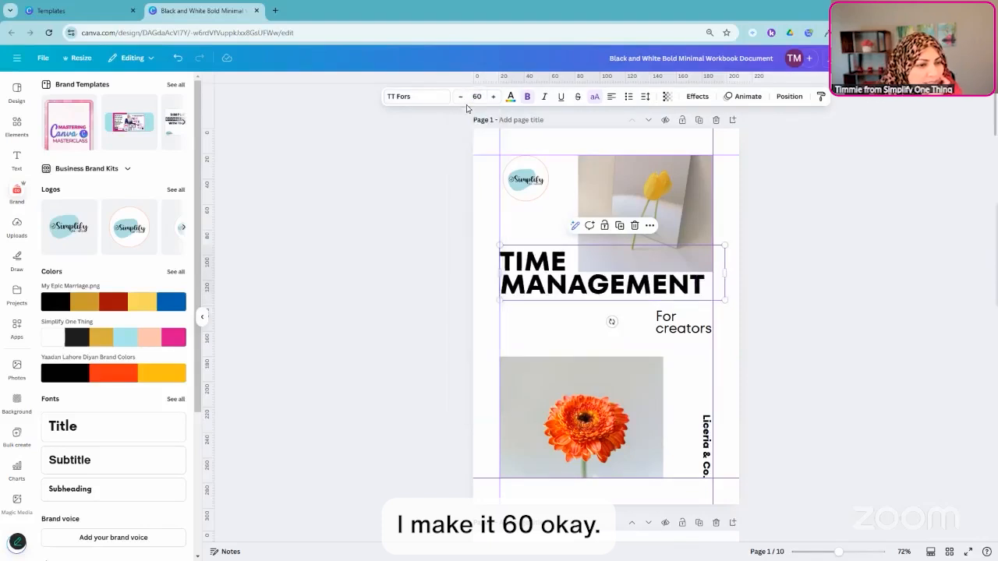
pyautogui.click(831, 273)
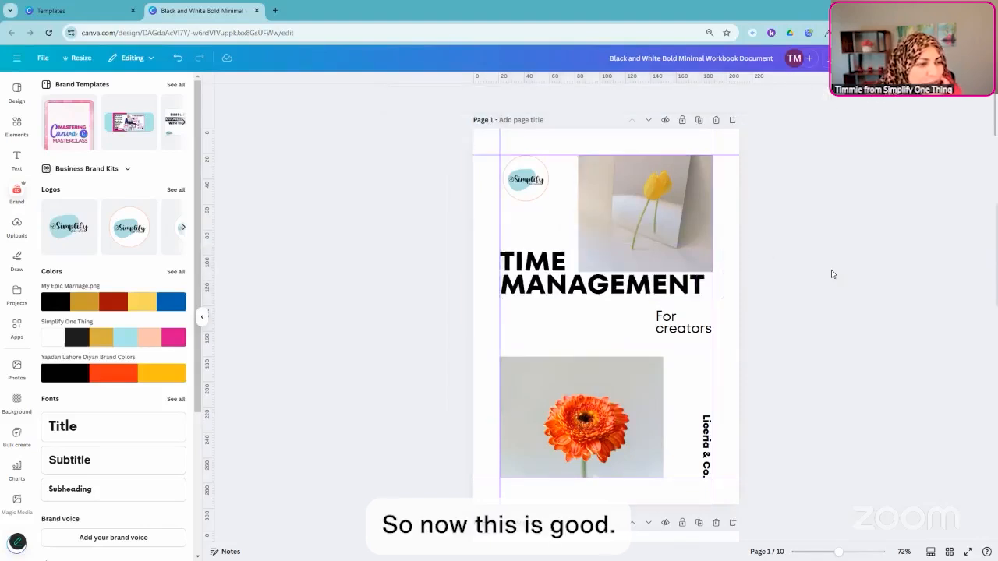
# Step: Narrow the title's text box to about 164 mm wide and centre it horizontally on the page
pyautogui.click(594, 282)
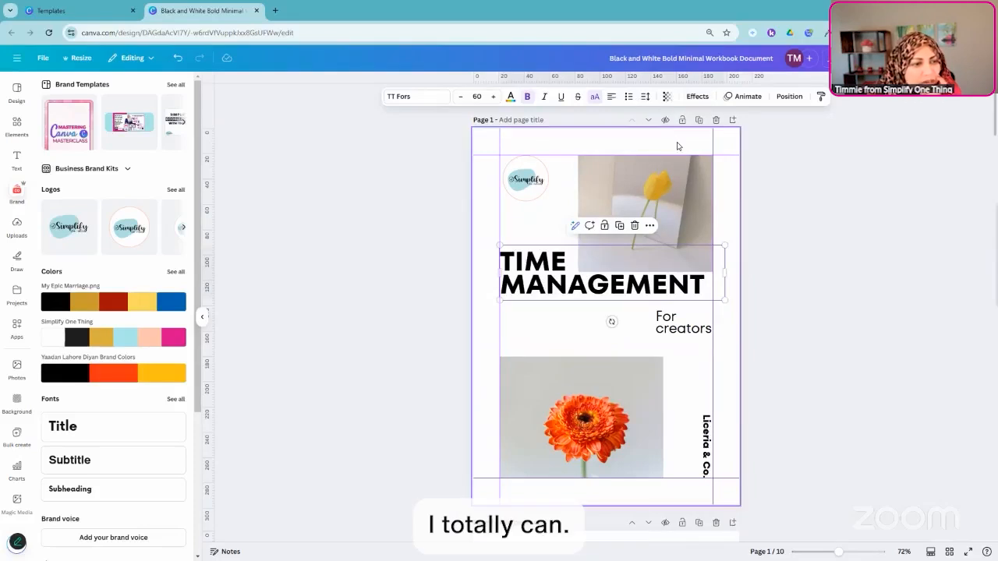
pyautogui.click(628, 295)
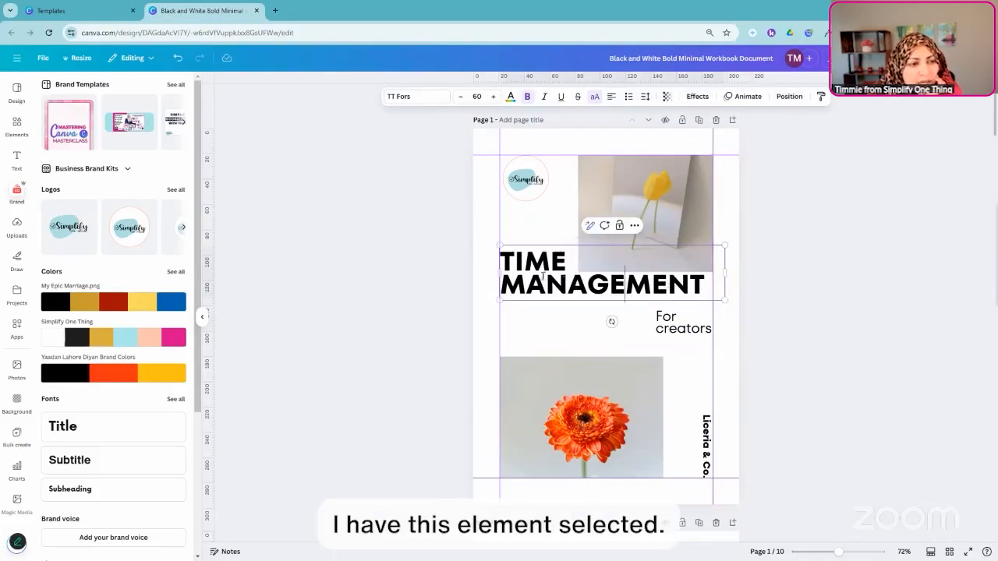
pyautogui.click(790, 97)
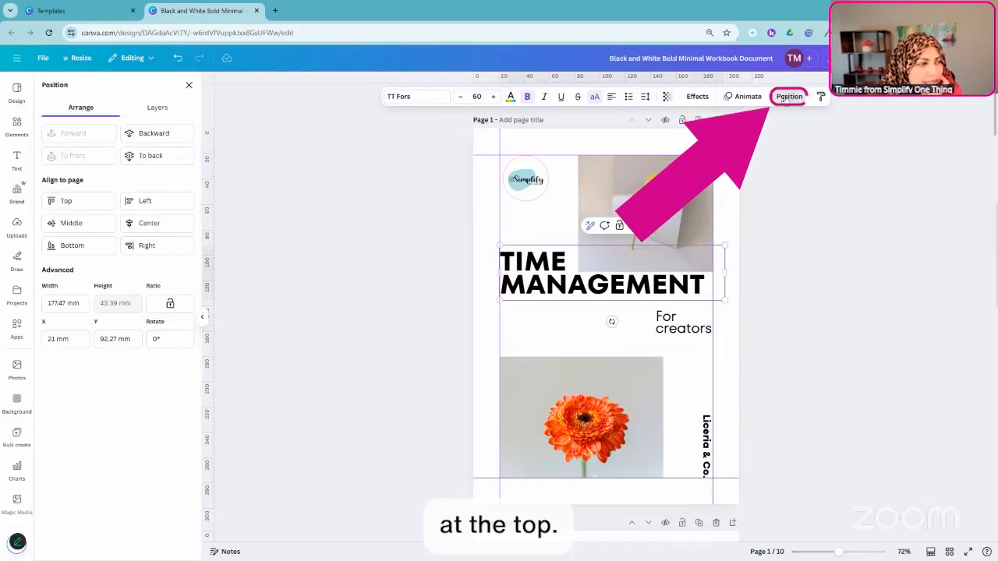
pyautogui.click(156, 226)
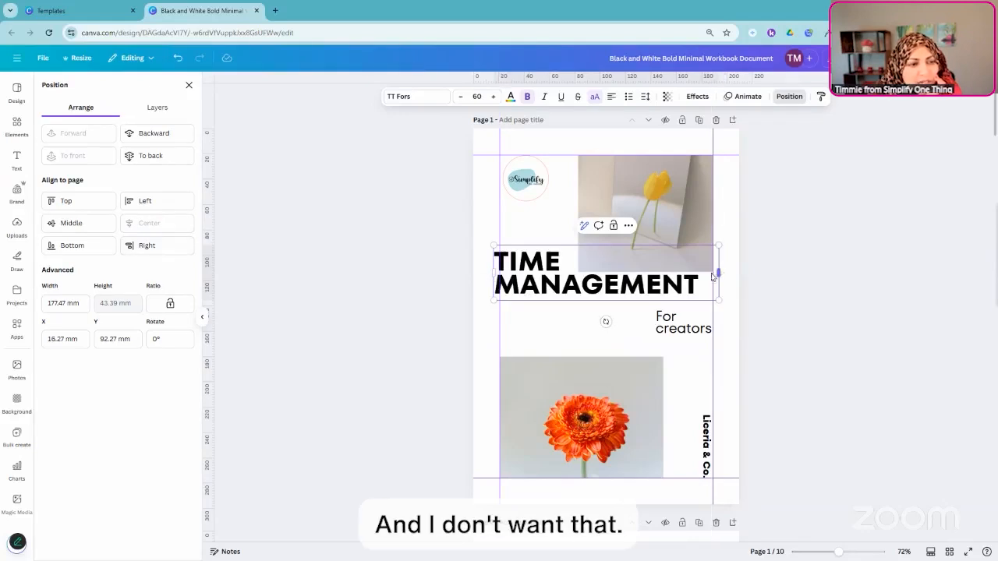
pyautogui.moveTo(718, 272); pyautogui.dragTo(701, 272)
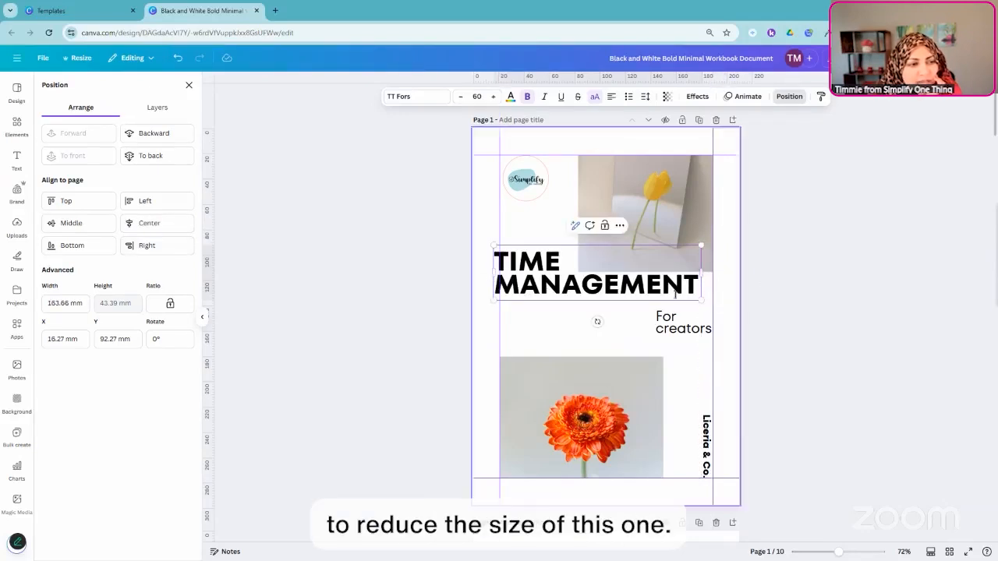
pyautogui.click(146, 223)
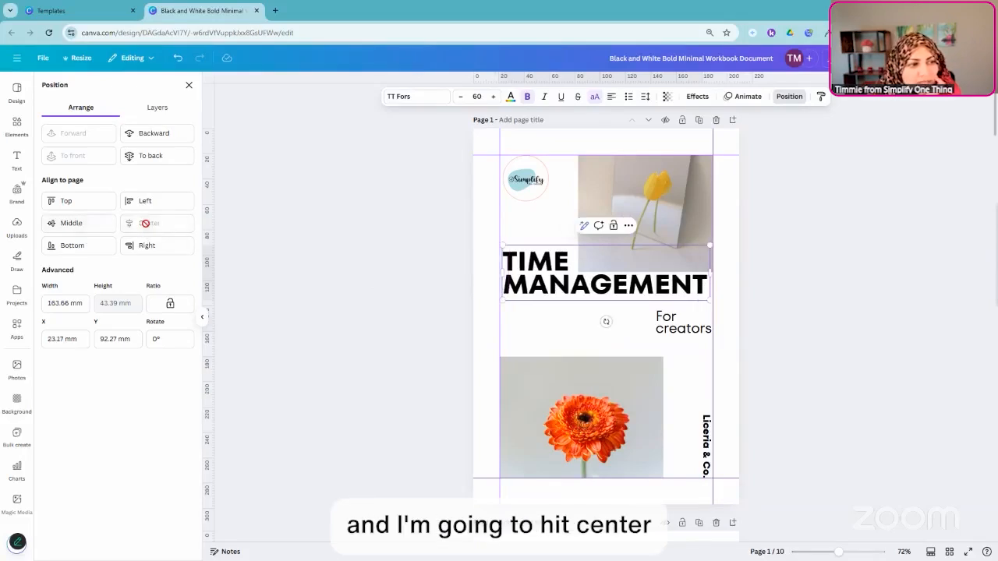
pyautogui.click(828, 283)
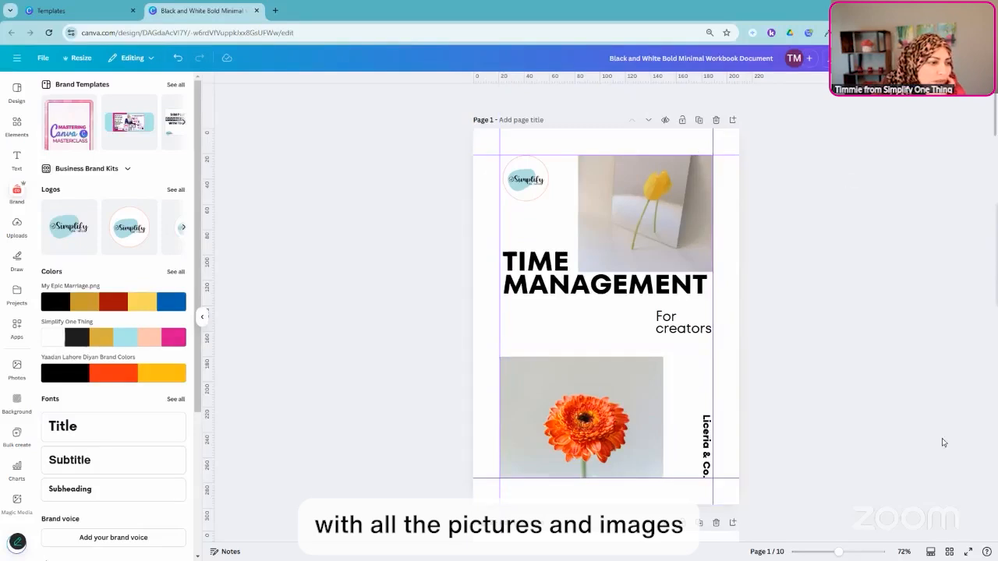
# Step: Widen the title's text box to about 168 mm to match the margin guides, undoing the accidental shift of the left guide
pyautogui.click(600, 278)
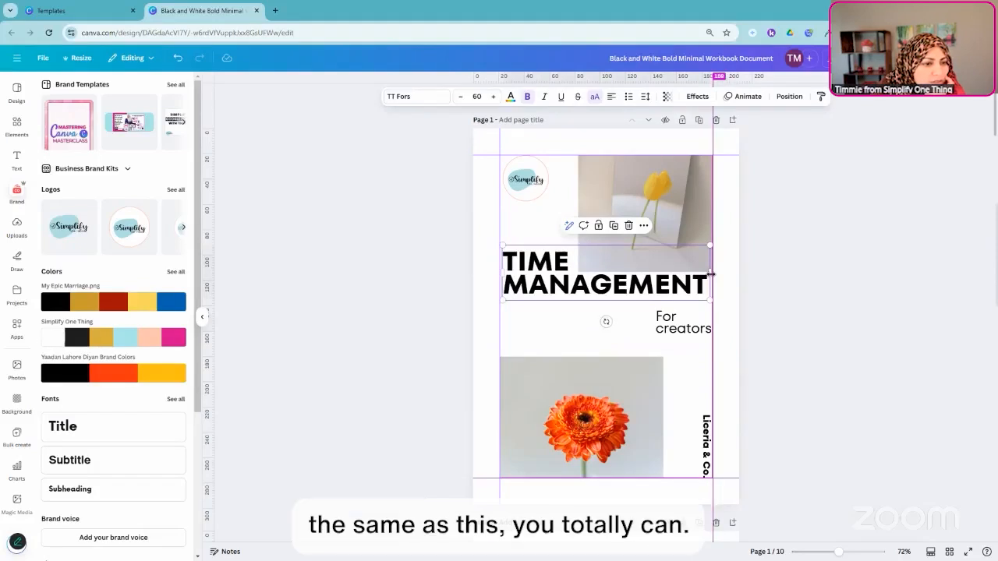
pyautogui.moveTo(710, 274); pyautogui.dragTo(713, 277)
pyautogui.moveTo(501, 271); pyautogui.dragTo(496, 272)
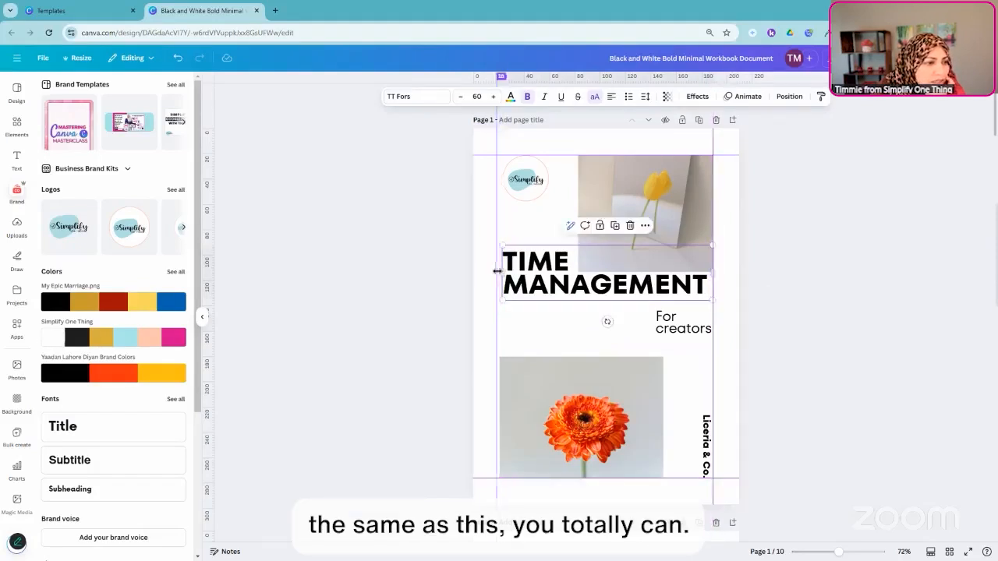
pyautogui.click(179, 62)
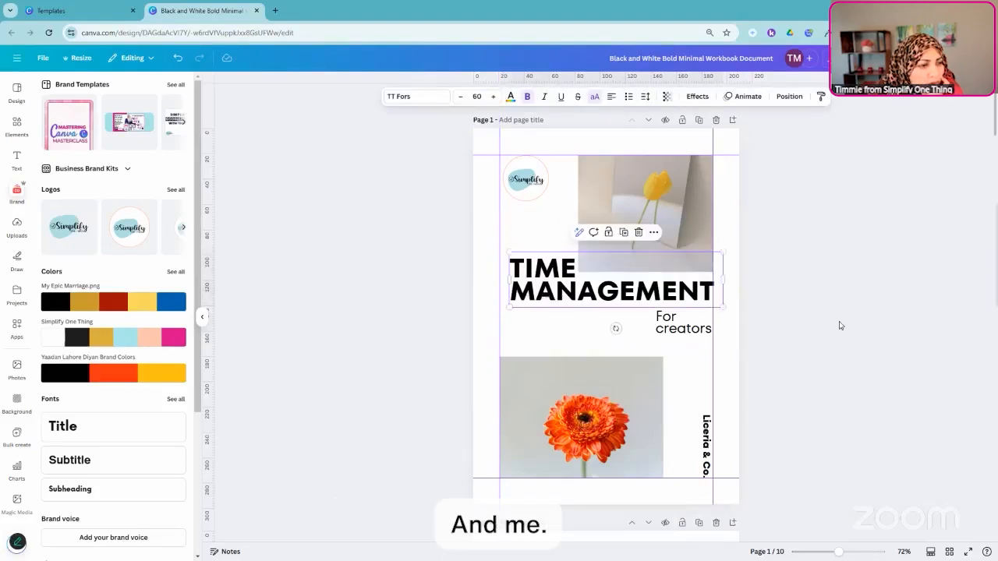
pyautogui.click(840, 325)
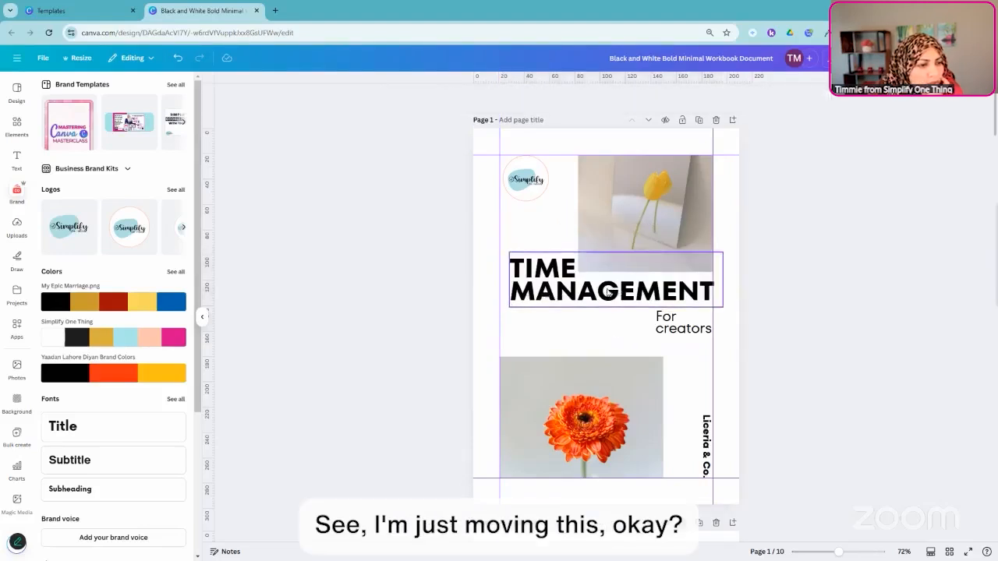
# Step: Move the title's text box against the left margin guide and centre it horizontally on the page
pyautogui.moveTo(612, 292); pyautogui.dragTo(596, 290)
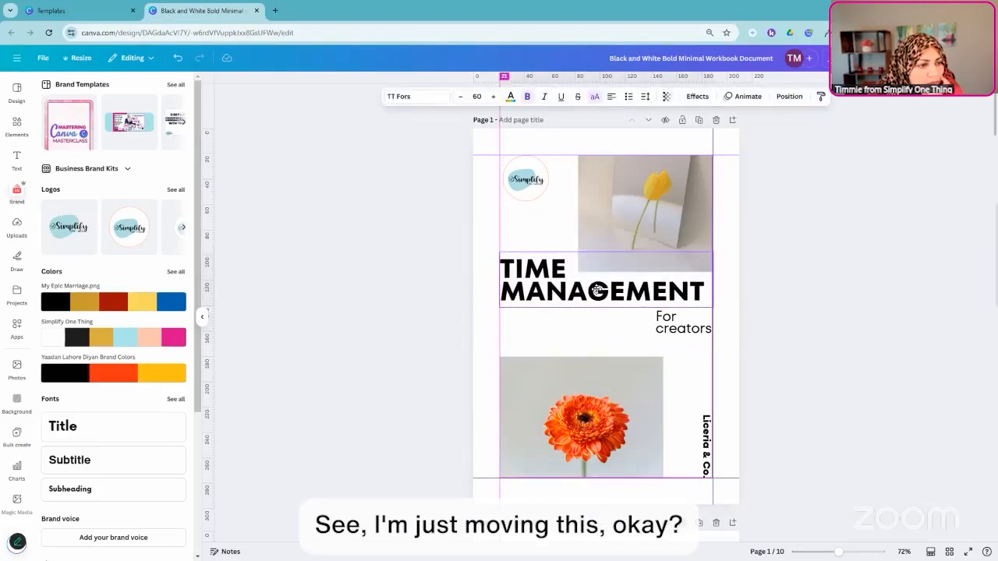
pyautogui.moveTo(596, 290); pyautogui.dragTo(597, 290)
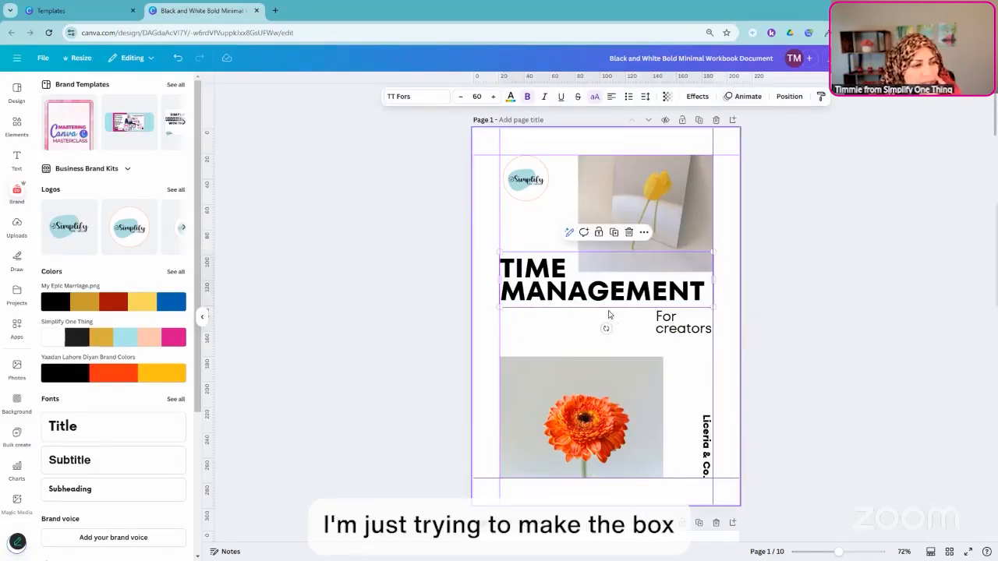
pyautogui.click(785, 96)
pyautogui.click(155, 224)
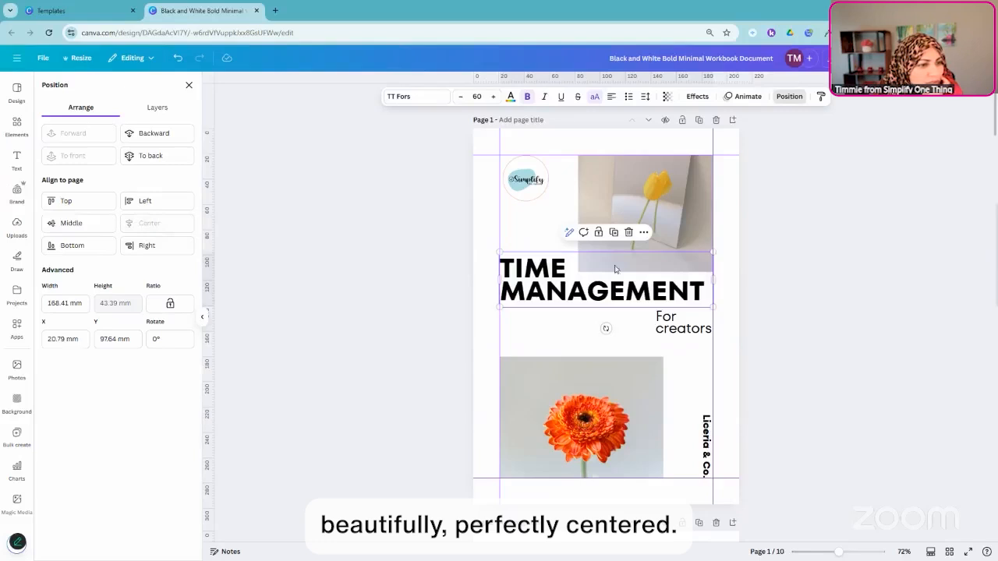
pyautogui.click(768, 283)
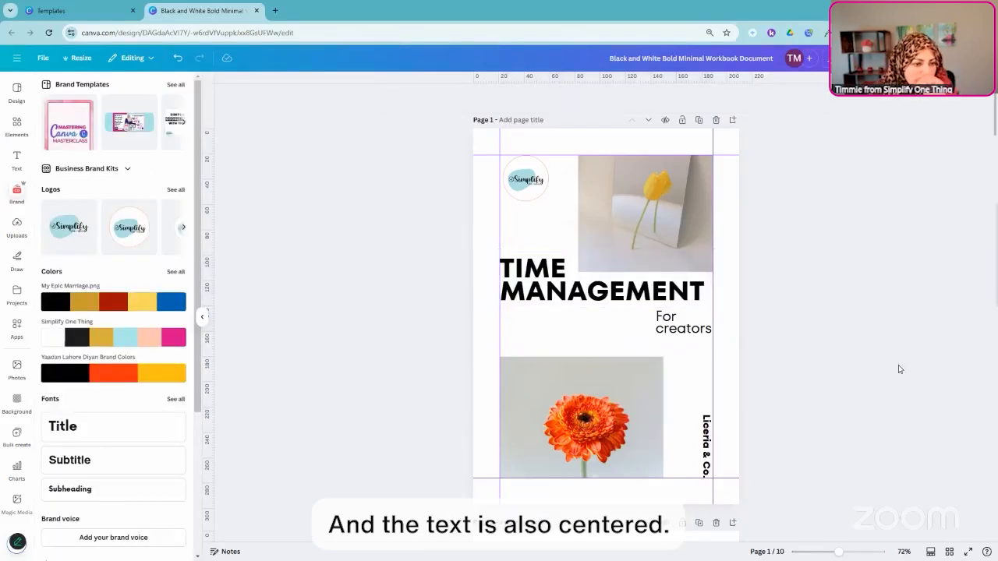
# Step: Try centred and right alignment on the title text and return it to left alignment
pyautogui.click(658, 288)
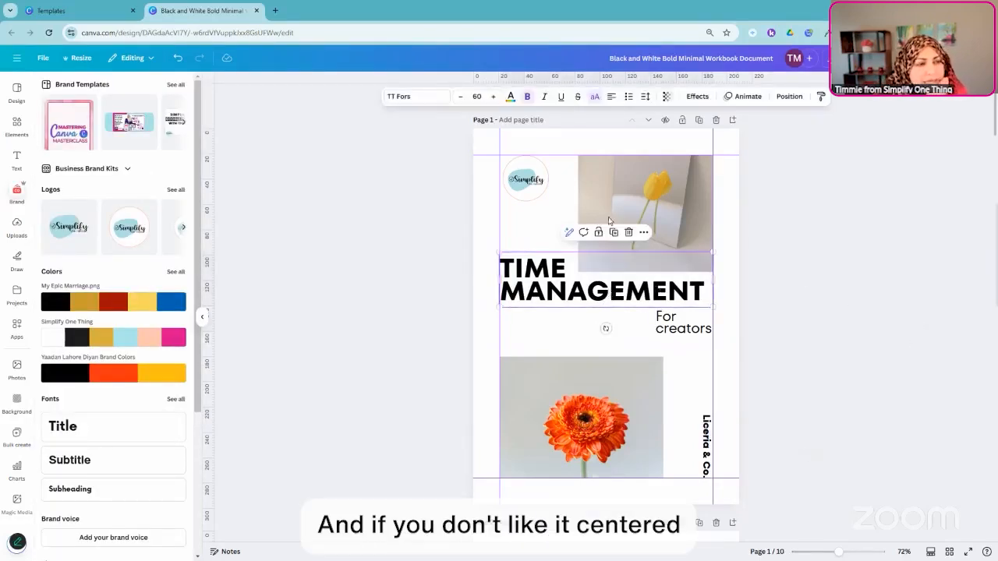
pyautogui.click(612, 97)
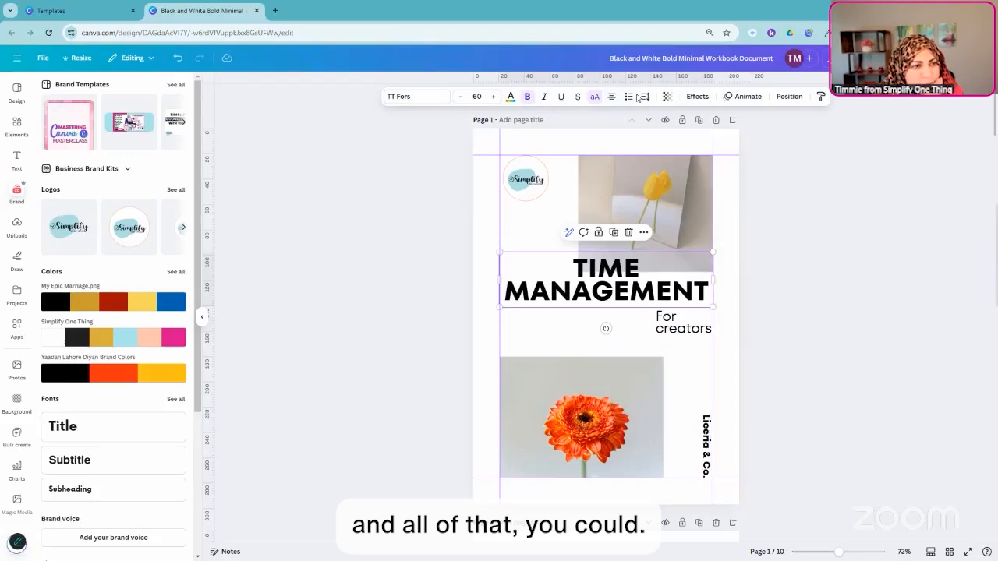
pyautogui.click(612, 96)
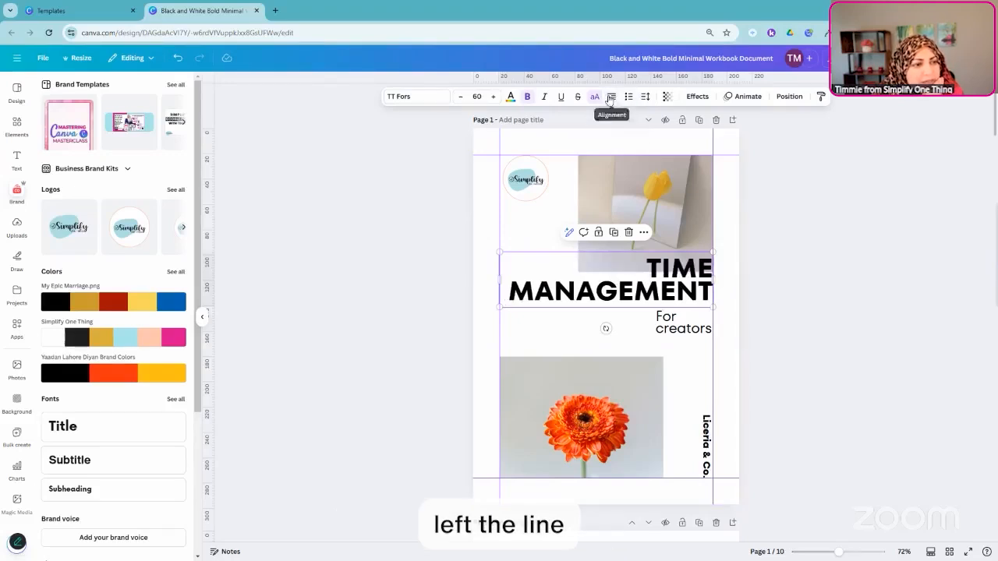
pyautogui.click(612, 98)
pyautogui.click(926, 387)
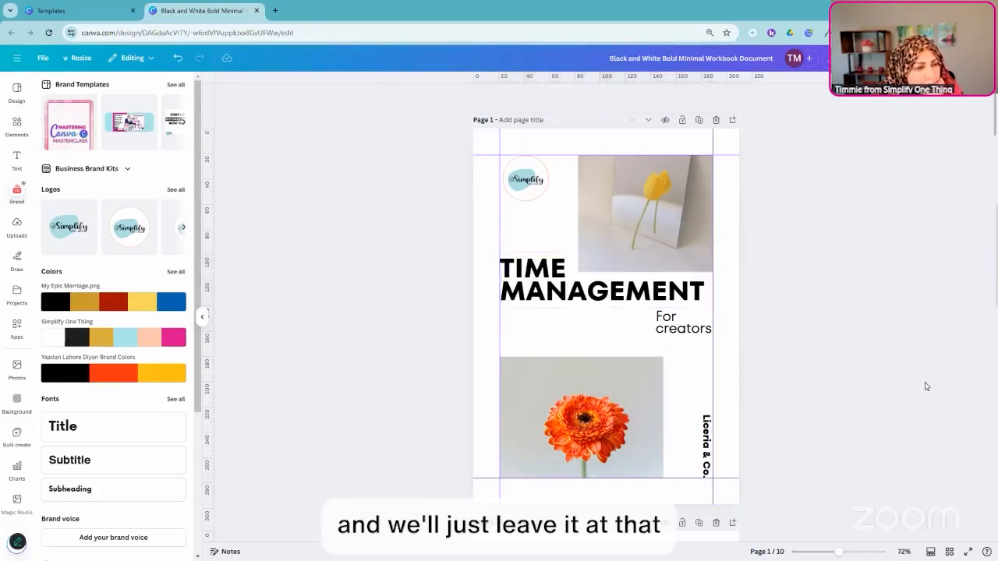
# Step: Replace "creators" with "Coaches" in the cover's subtitle and widen its text box so the word fits on one line
pyautogui.click(683, 328)
pyautogui.doubleClick(683, 328)
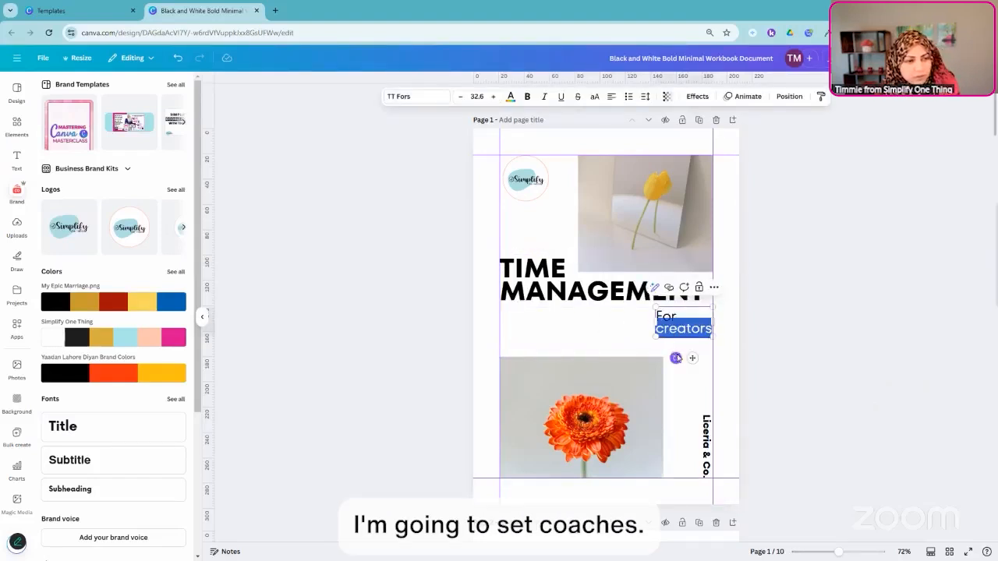
pyautogui.write('Cpac')
pyautogui.press('BackSpace')
pyautogui.press('BackSpace')
pyautogui.press('BackSpace')
pyautogui.write('oaches')
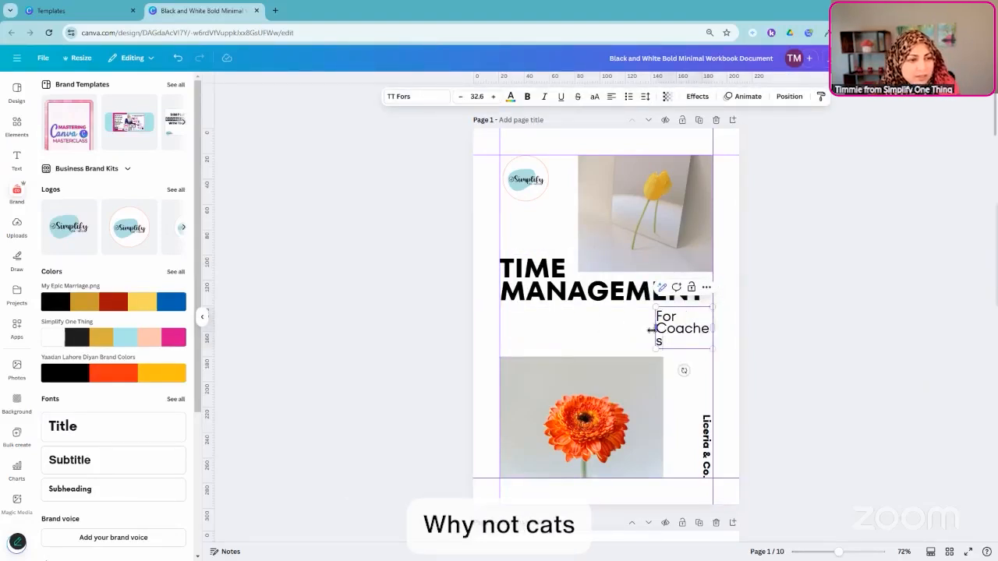
pyautogui.moveTo(650, 330); pyautogui.dragTo(635, 337)
# Step: Select the tulip photo on the cover and search the elements library for "clock"
pyautogui.click(639, 214)
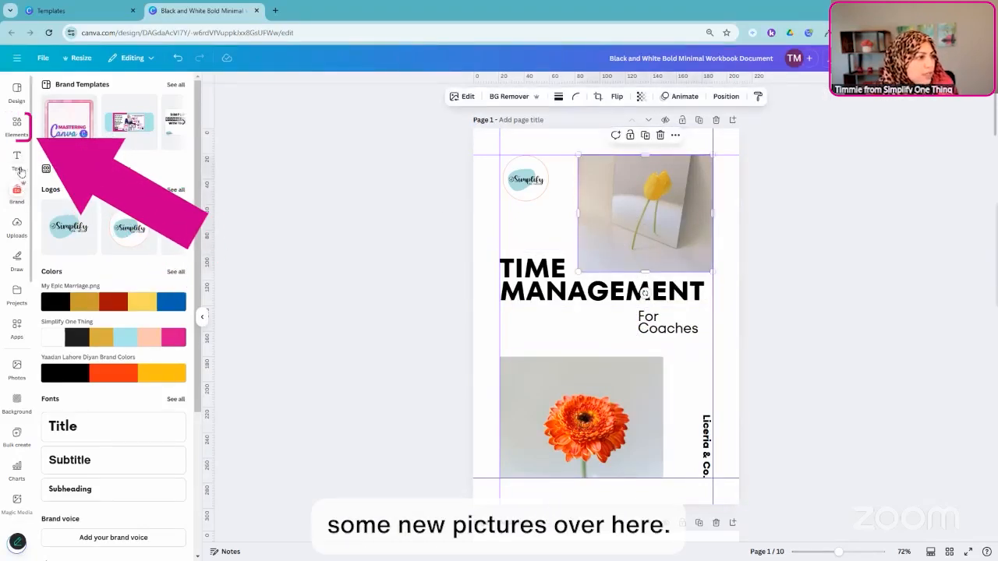
pyautogui.click(17, 126)
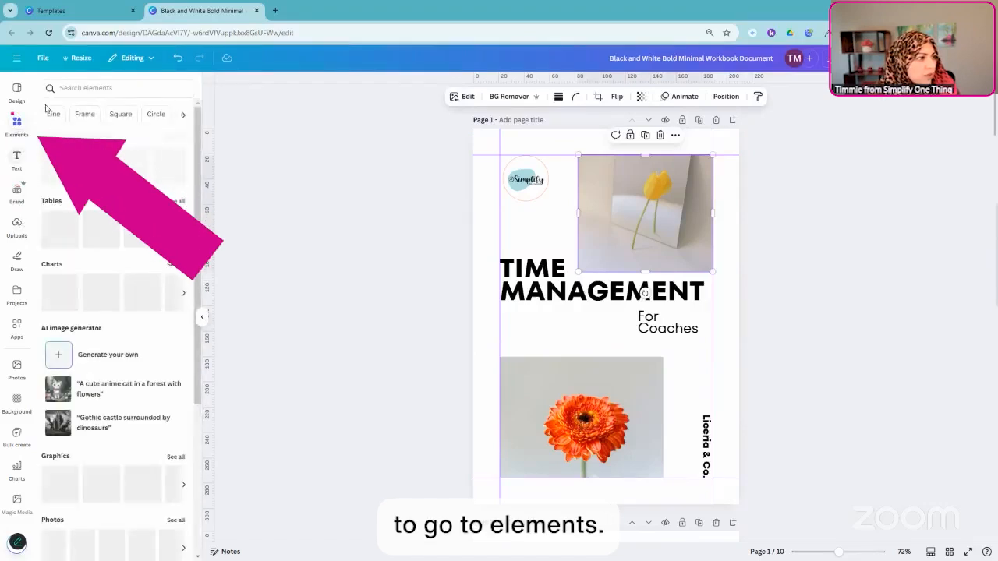
pyautogui.click(88, 88)
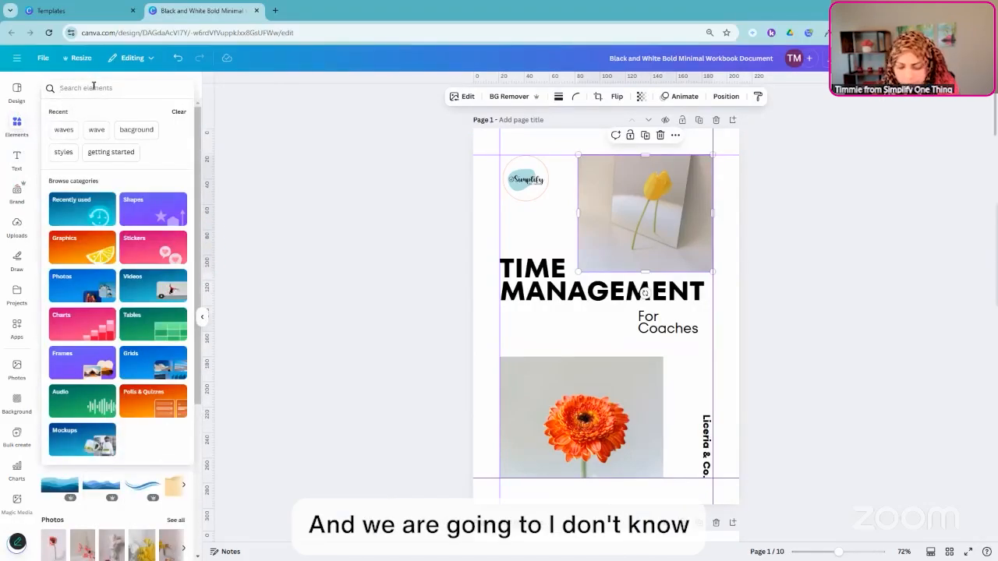
pyautogui.write('clock')
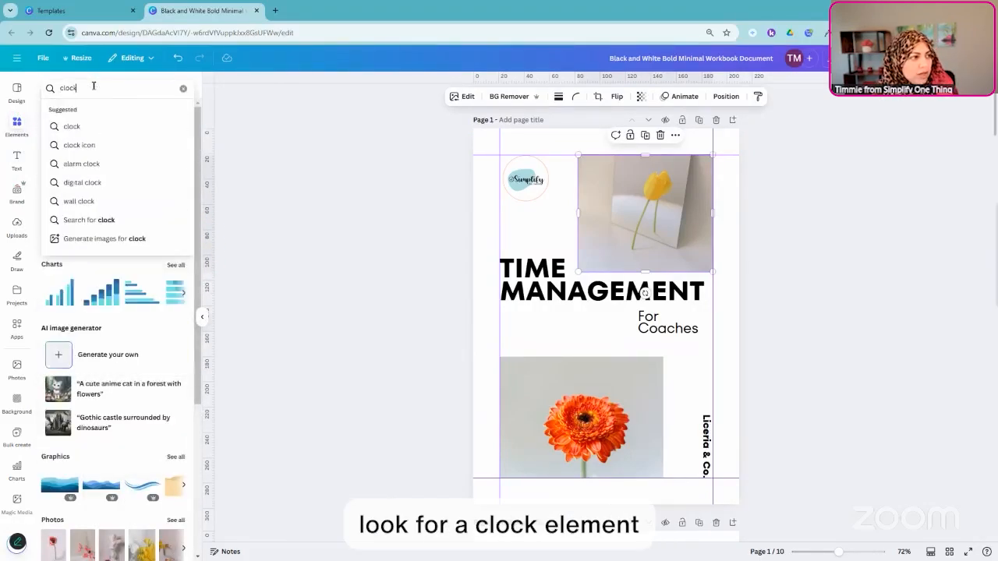
pyautogui.press('Return')
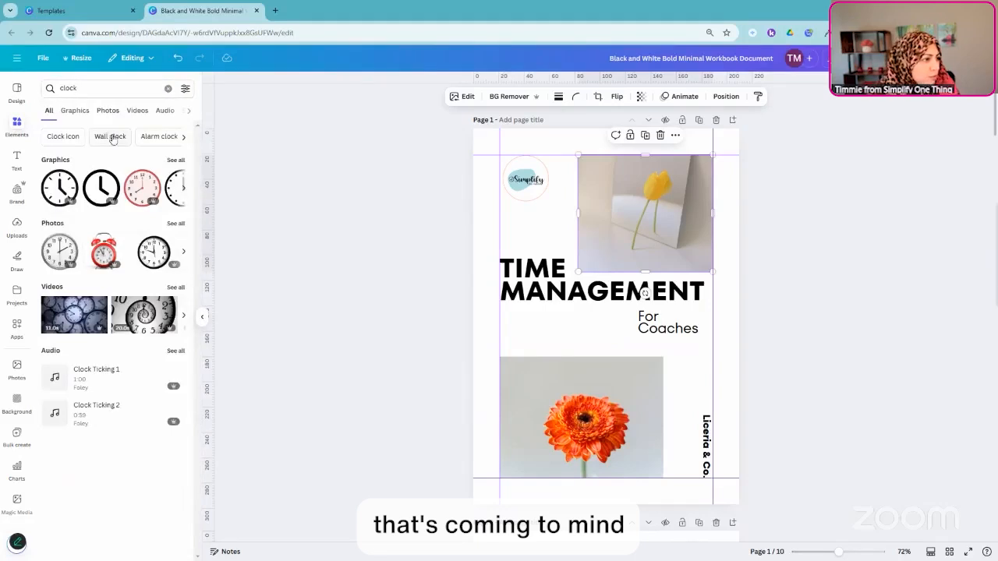
# Step: Search the element photos for "hourglass" and replace the cover's orange flower photo with the hourglass standing on grass at sunset
pyautogui.doubleClick(64, 86)
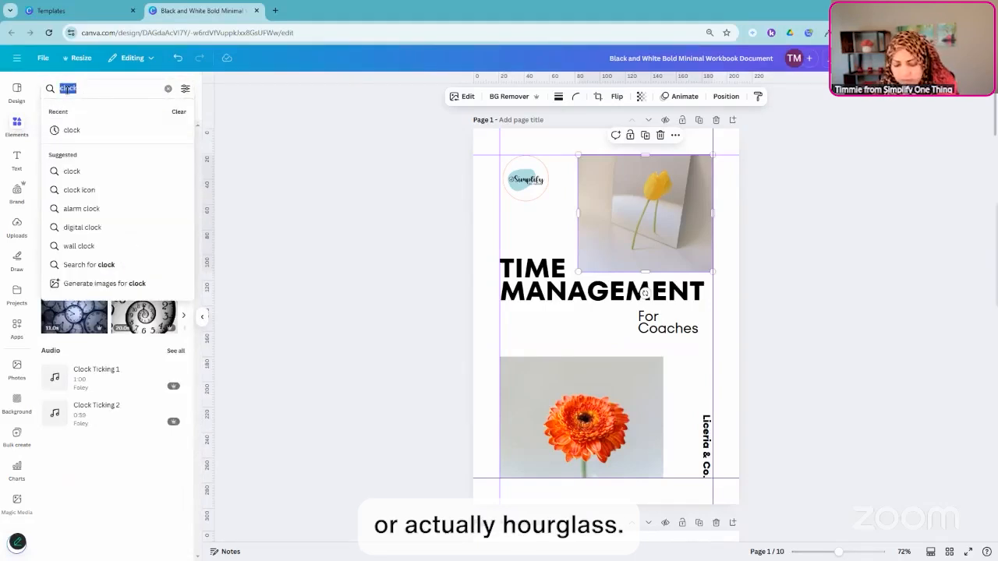
pyautogui.write('hourglass')
pyautogui.press('Return')
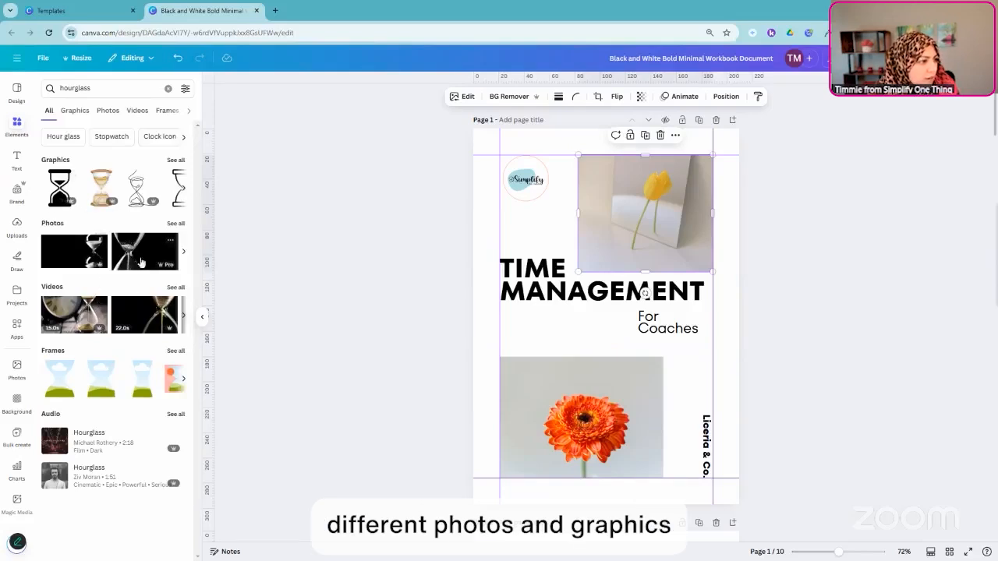
pyautogui.click(174, 225)
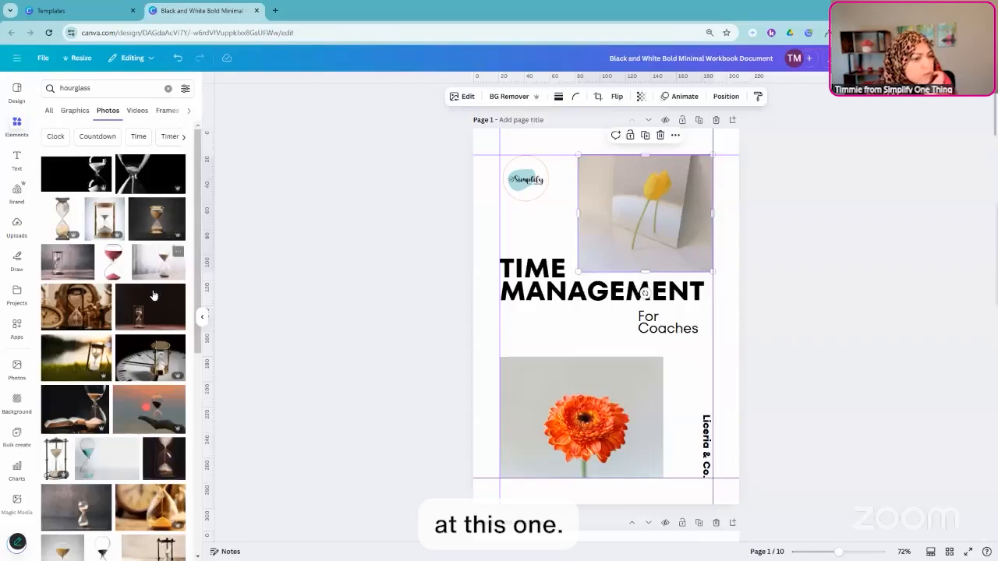
pyautogui.scroll(-3, 154, 293)
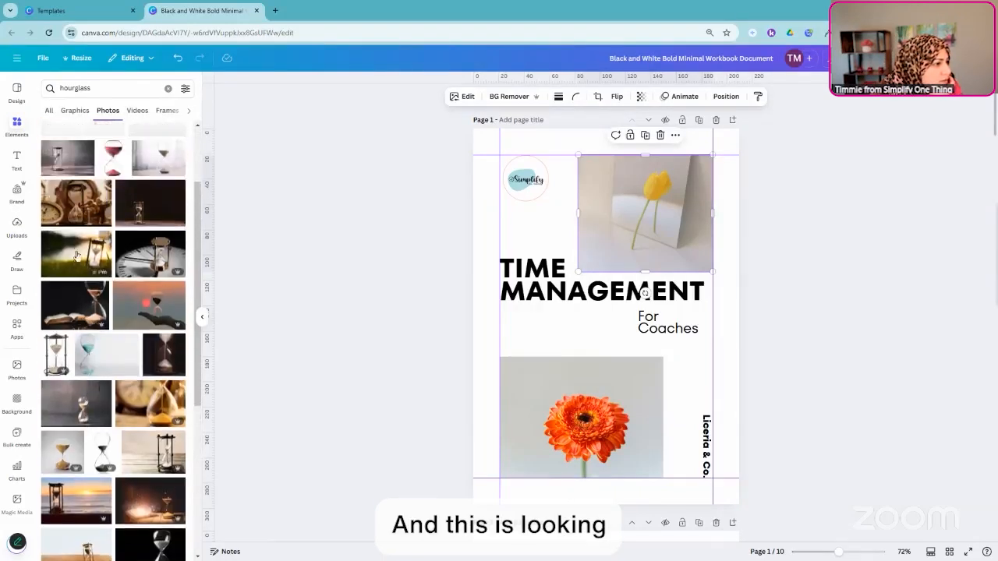
pyautogui.moveTo(148, 304); pyautogui.dragTo(524, 383)
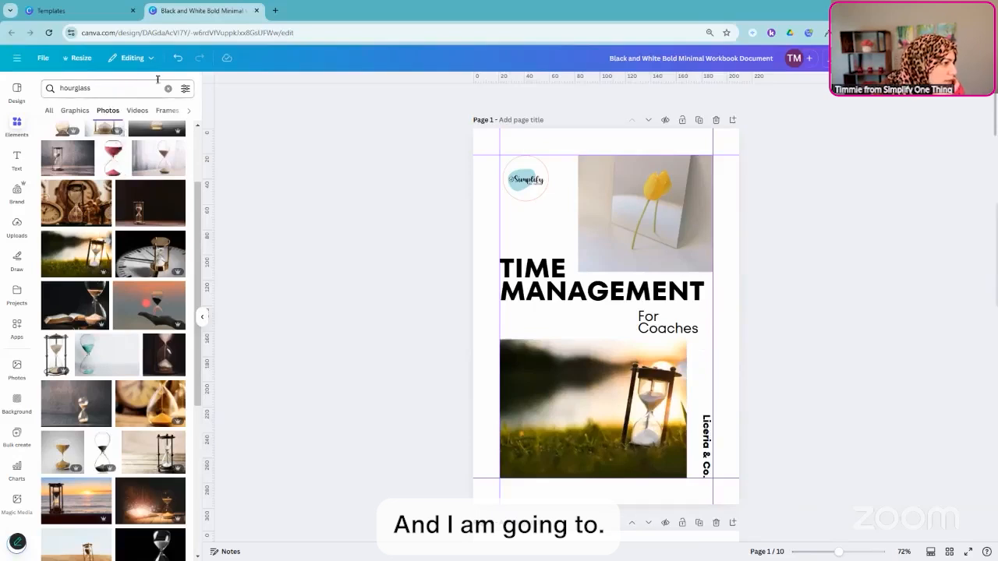
# Step: Search the element photos for "target" and replace the tulip photo with the hand drawing a rising line graph to a target
pyautogui.click(168, 90)
pyautogui.write('target')
pyautogui.press('Return')
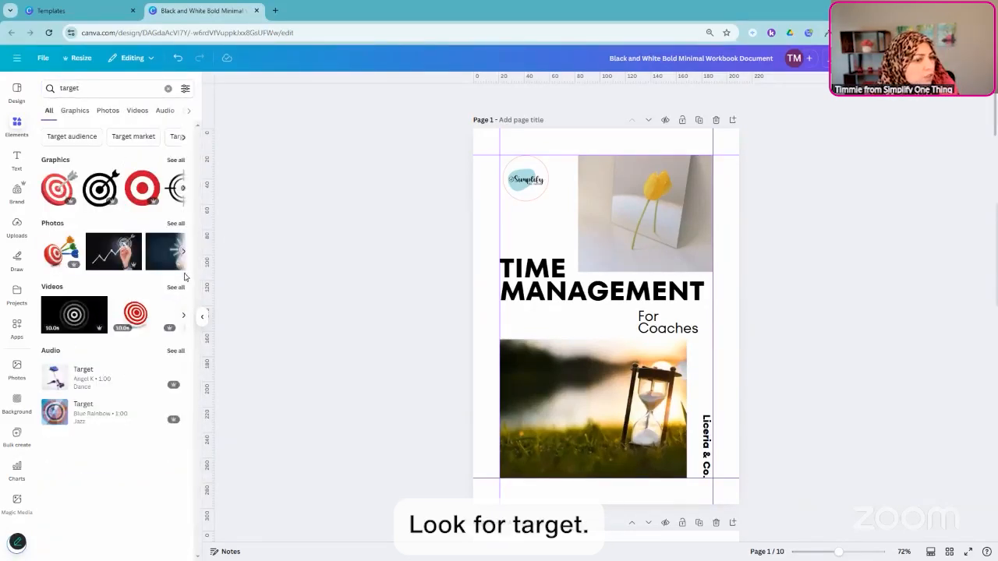
pyautogui.click(171, 224)
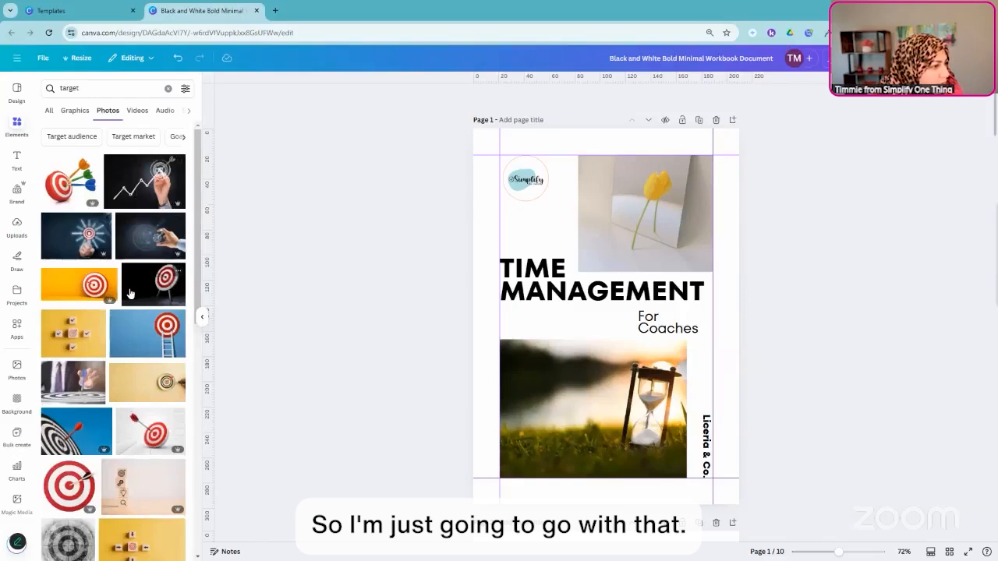
pyautogui.scroll(-1, 128, 292)
pyautogui.scroll(-10, 125, 306)
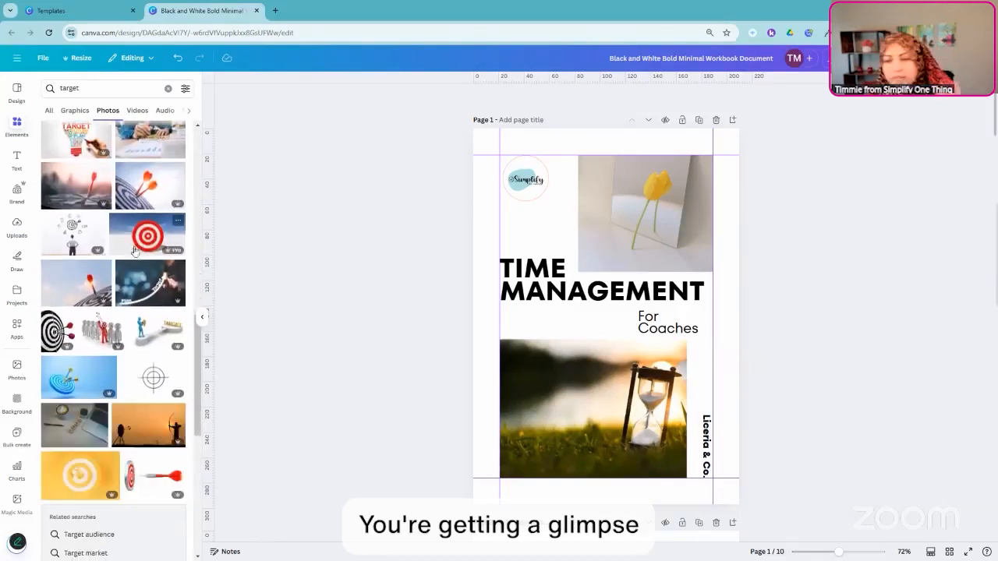
pyautogui.scroll(15, 92, 352)
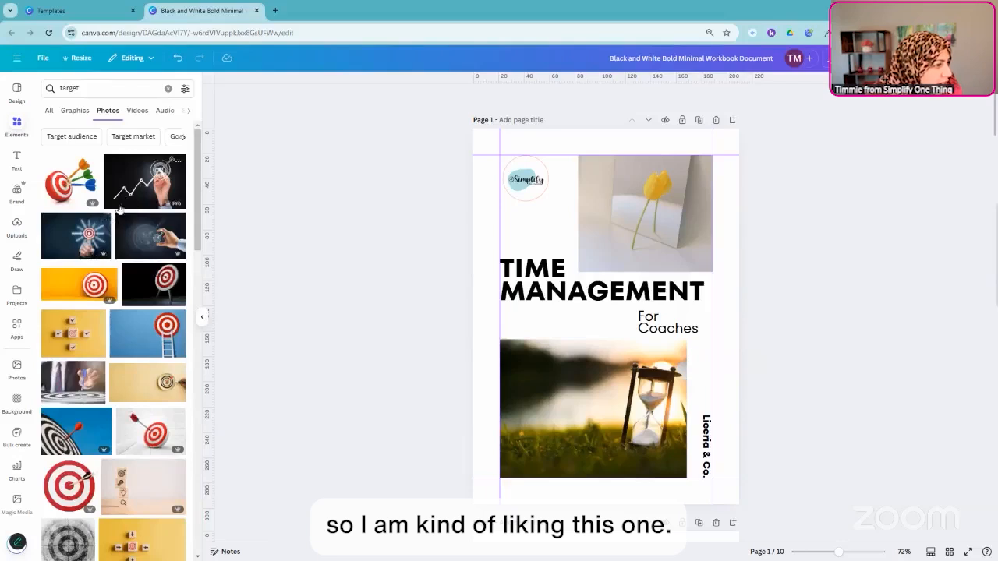
pyautogui.moveTo(136, 180); pyautogui.dragTo(593, 199)
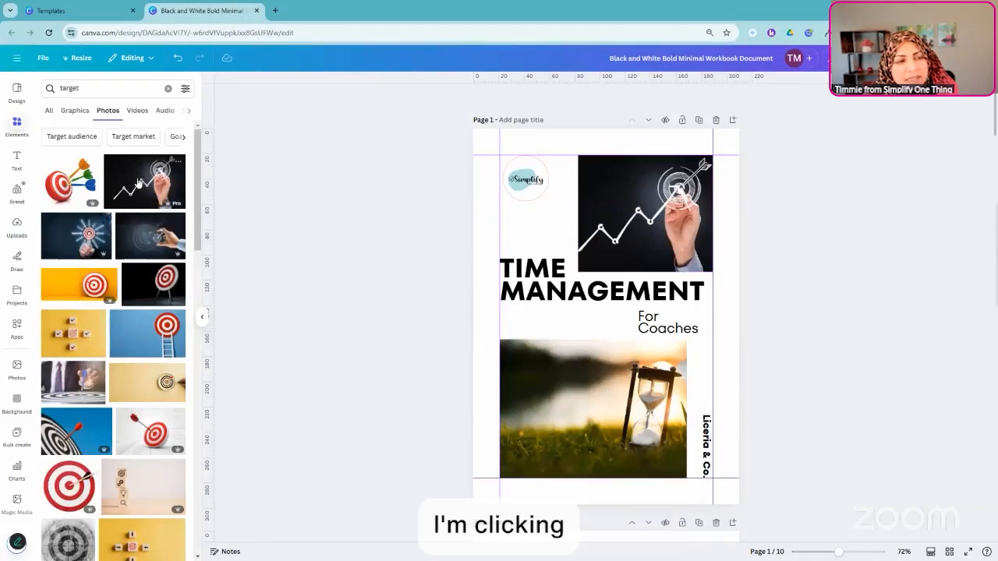
pyautogui.moveTo(138, 183); pyautogui.dragTo(635, 207)
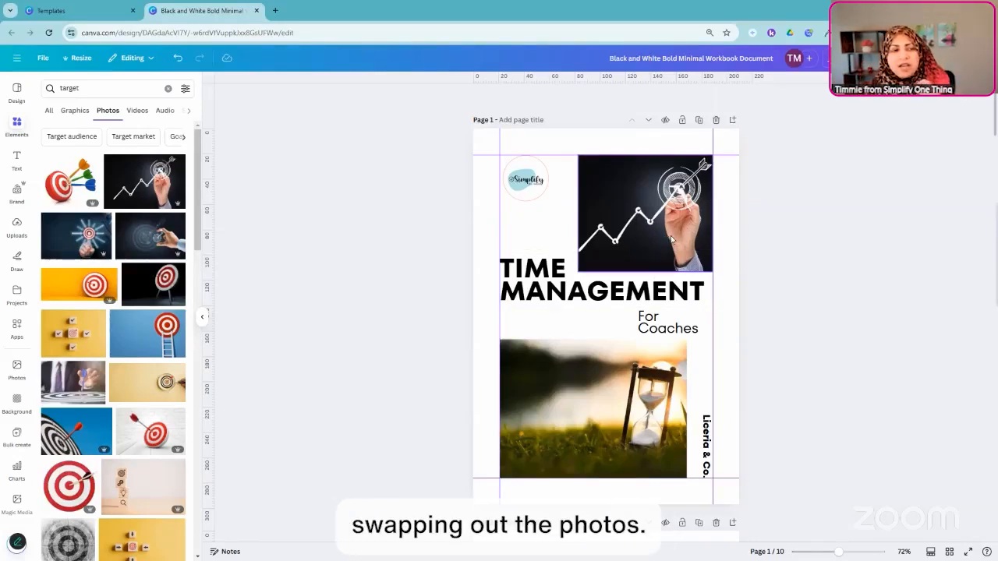
# Step: Shrink the hourglass photo slightly so there is more space between it, the subtitle and the vertical company name
pyautogui.click(561, 429)
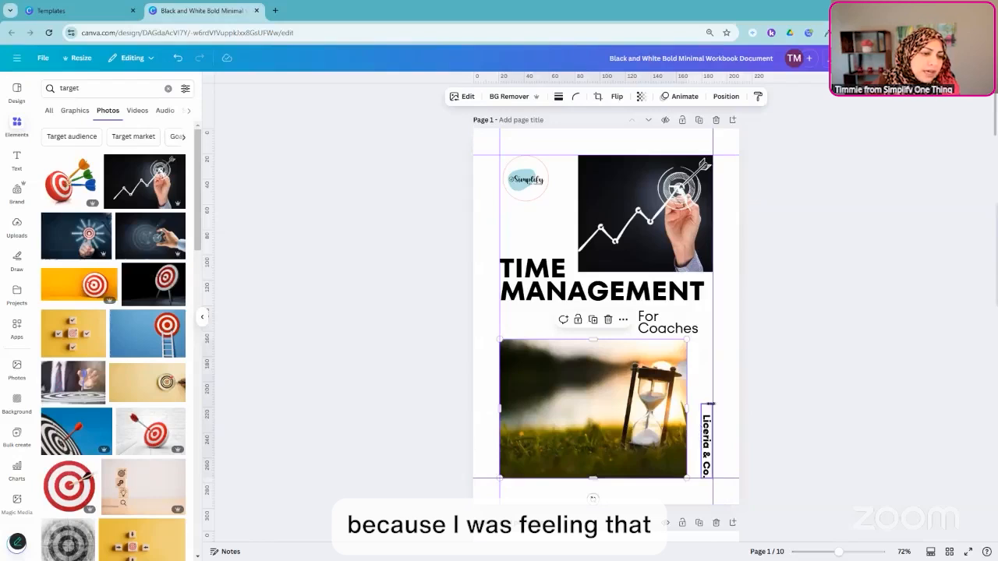
pyautogui.click(708, 452)
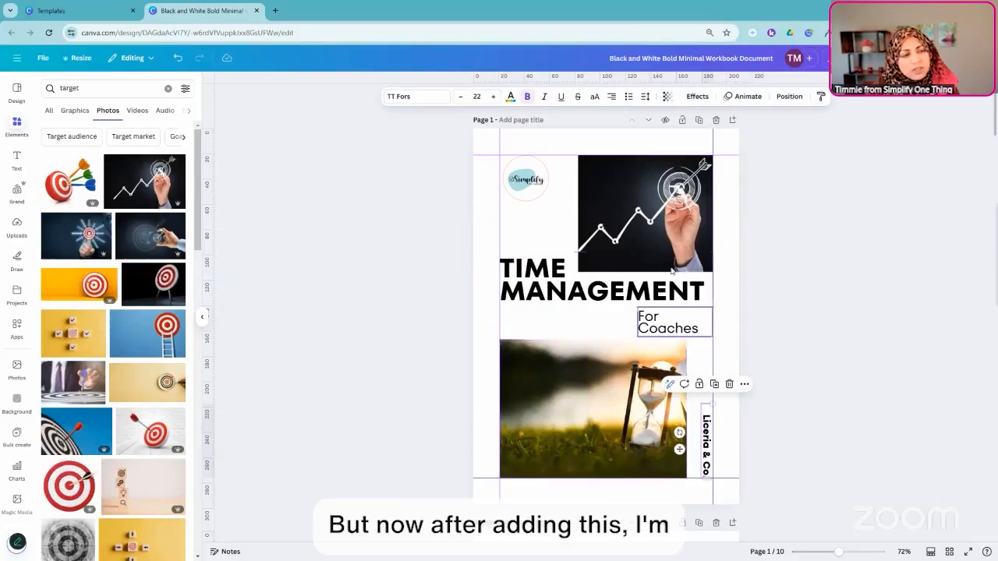
pyautogui.click(612, 378)
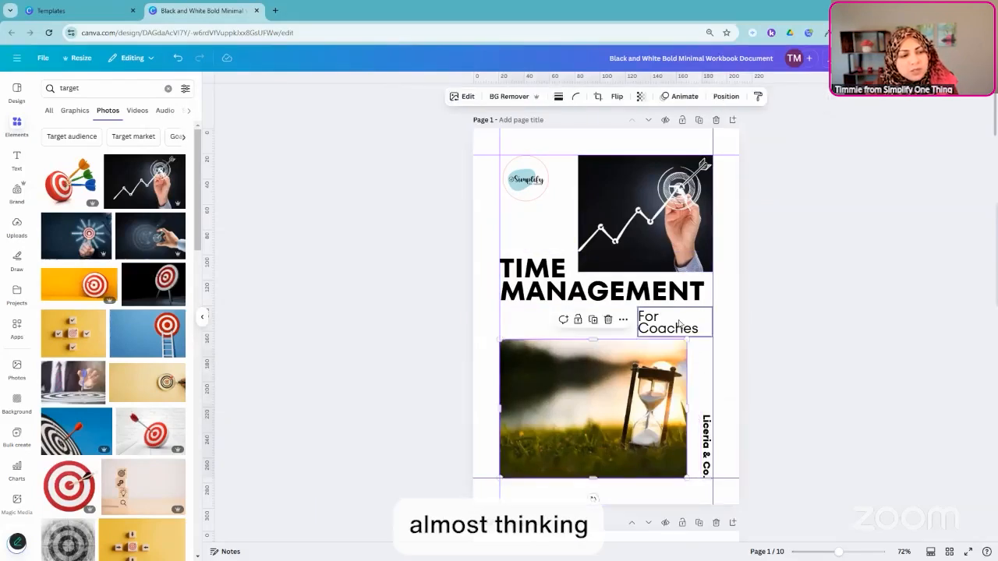
pyautogui.moveTo(686, 338); pyautogui.dragTo(671, 336)
# Step: Change the font of the vertical company name beside the hourglass photo to Now and set its size to 30
pyautogui.click(711, 440)
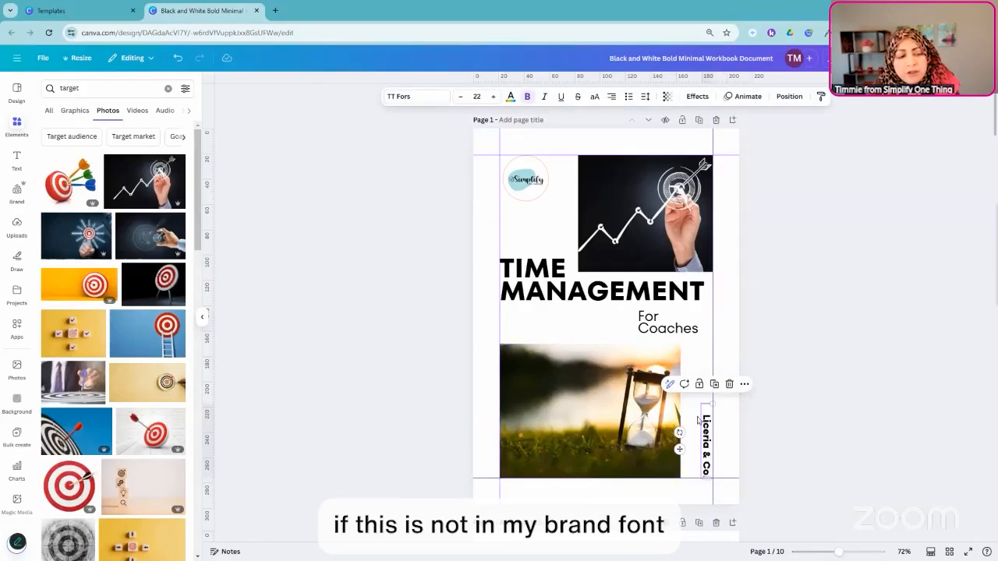
pyautogui.click(420, 96)
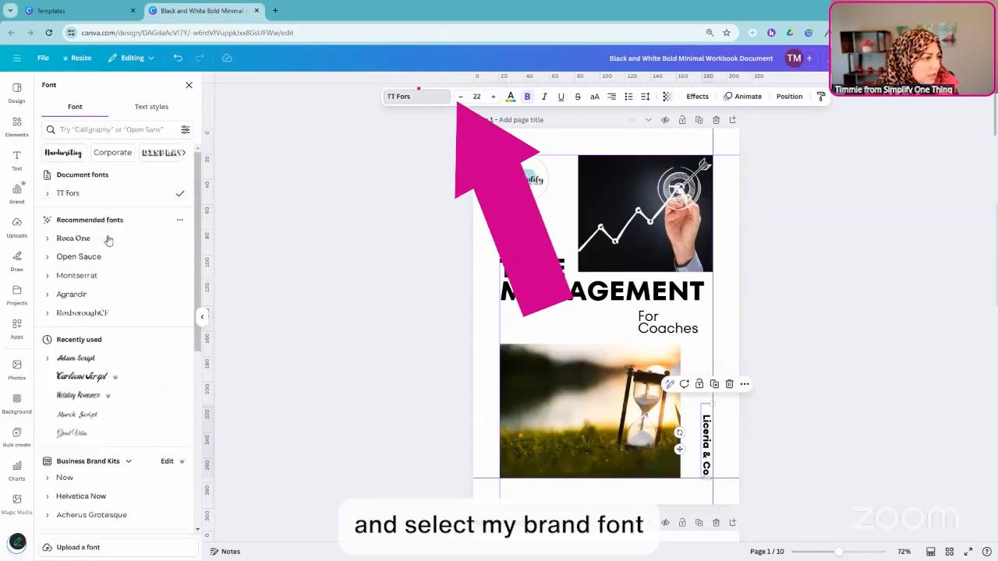
pyautogui.click(123, 130)
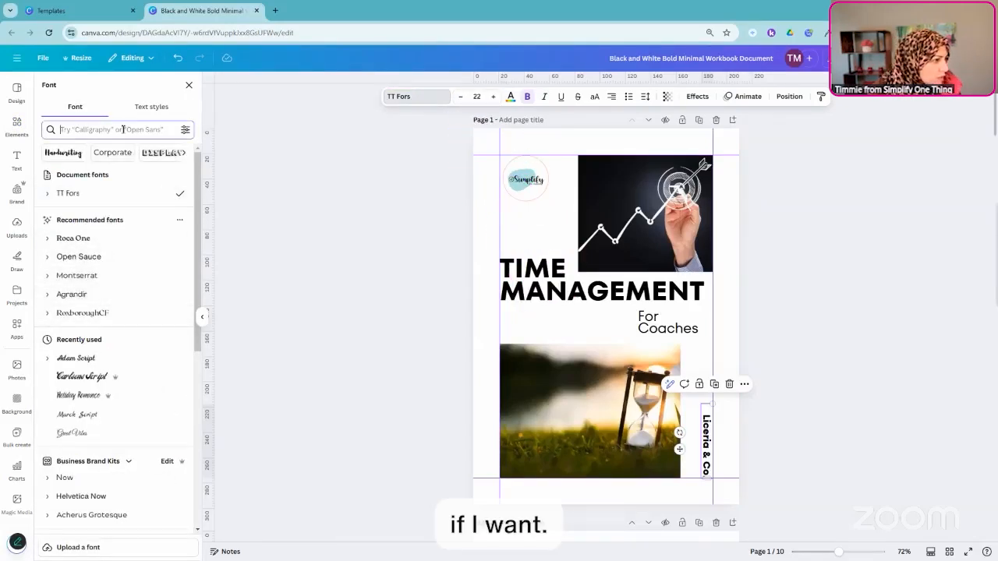
pyautogui.write('now')
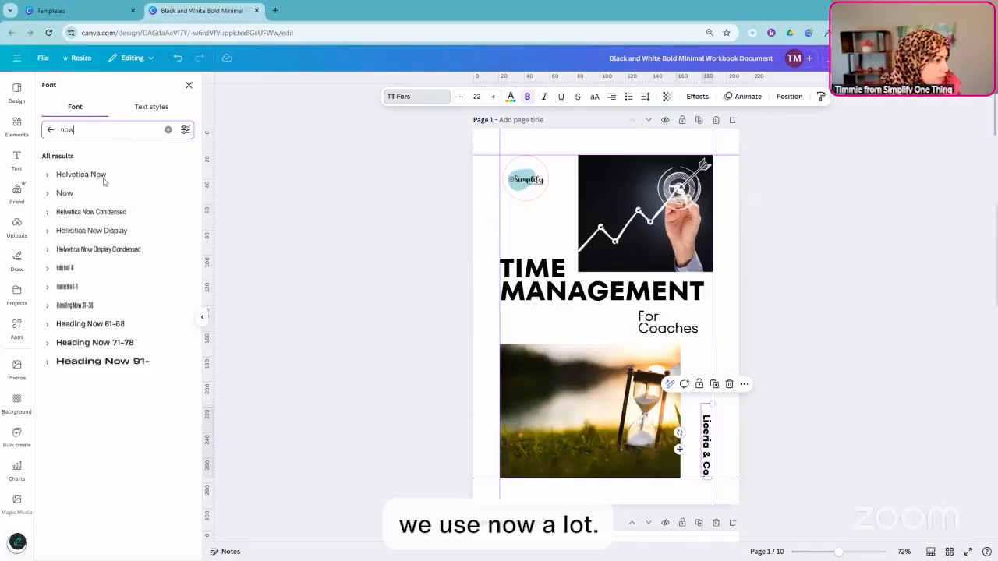
pyautogui.click(70, 193)
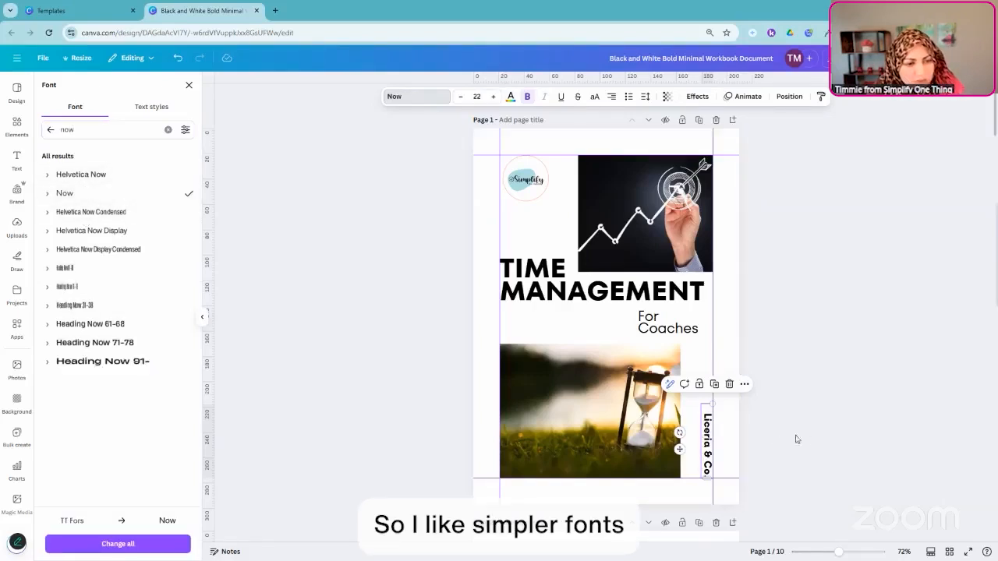
pyautogui.click(417, 96)
pyautogui.click(476, 96)
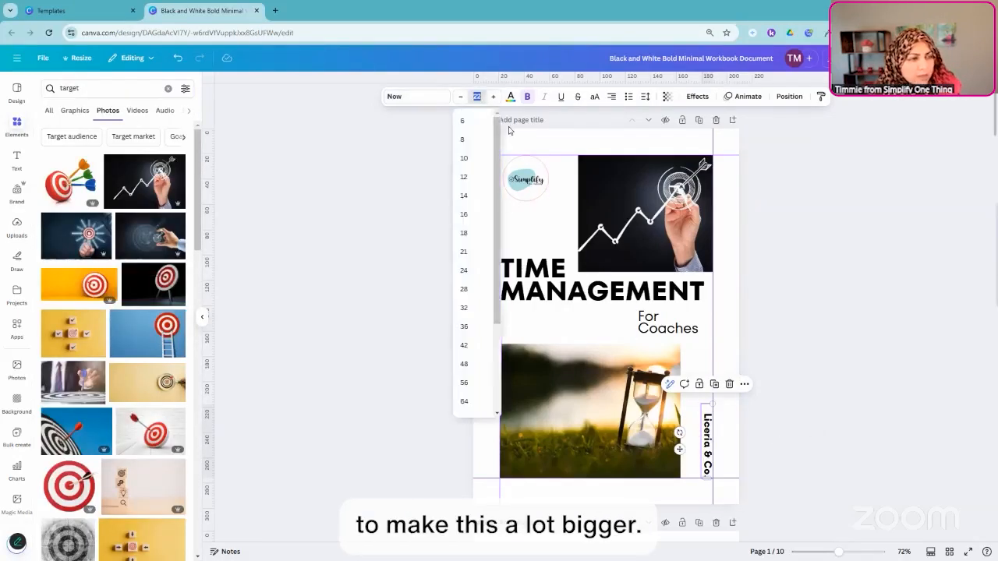
pyautogui.press('Return')
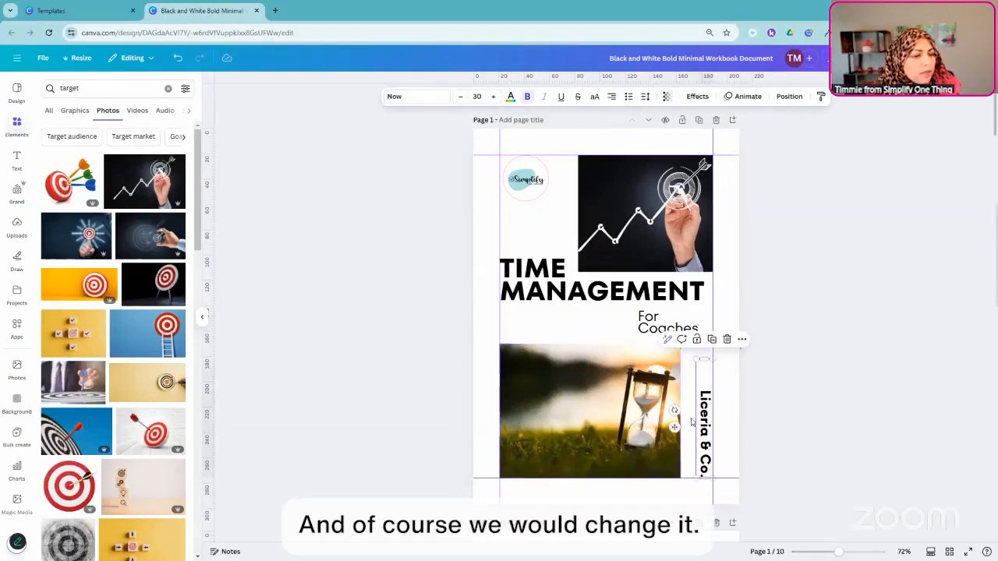
# Step: Replace the vertical company name with "Simplify One Thing" and lengthen its text box so it fits on one line
pyautogui.tripleClick(703, 420)
pyautogui.write('S')
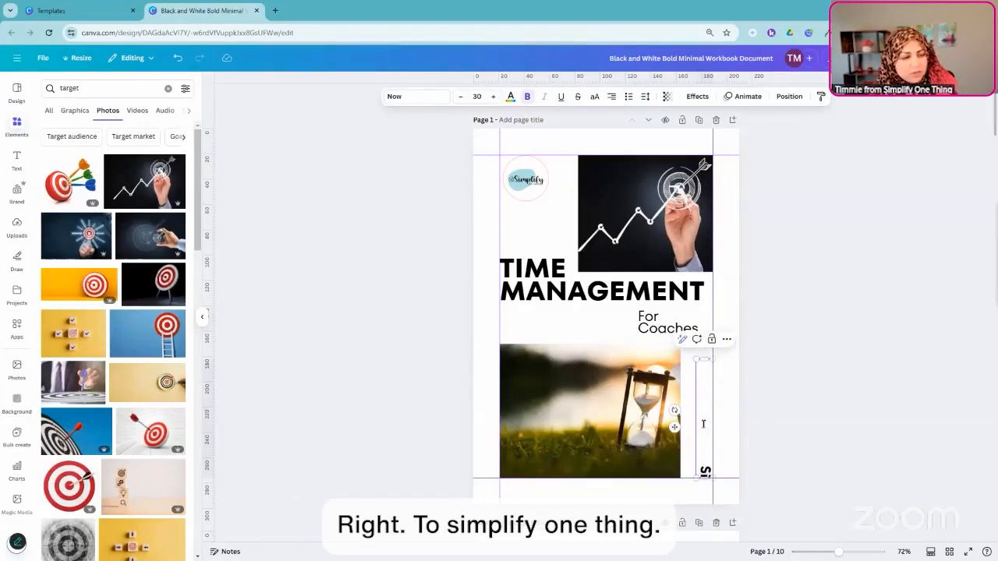
pyautogui.write('implify One Thing')
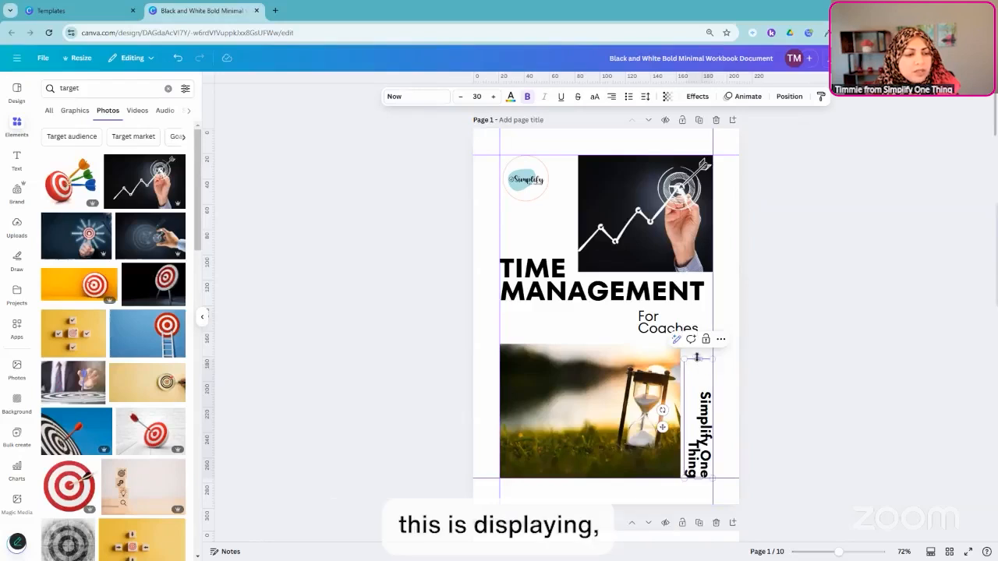
pyautogui.moveTo(696, 349); pyautogui.dragTo(698, 336)
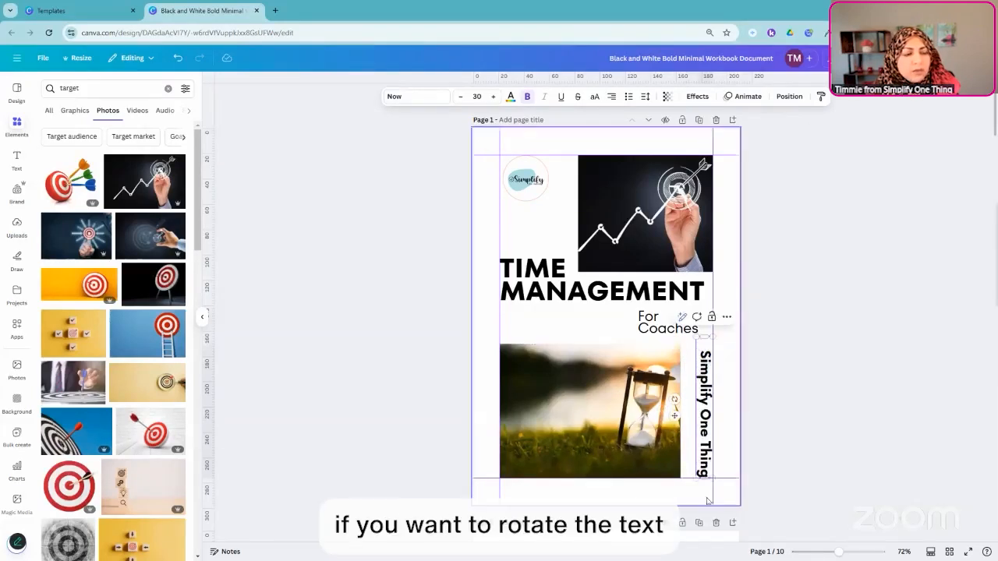
pyautogui.click(799, 377)
# Step: Move the vertical "Simplify One Thing" text slightly away from the right margin guide toward the hourglass photo
pyautogui.click(701, 411)
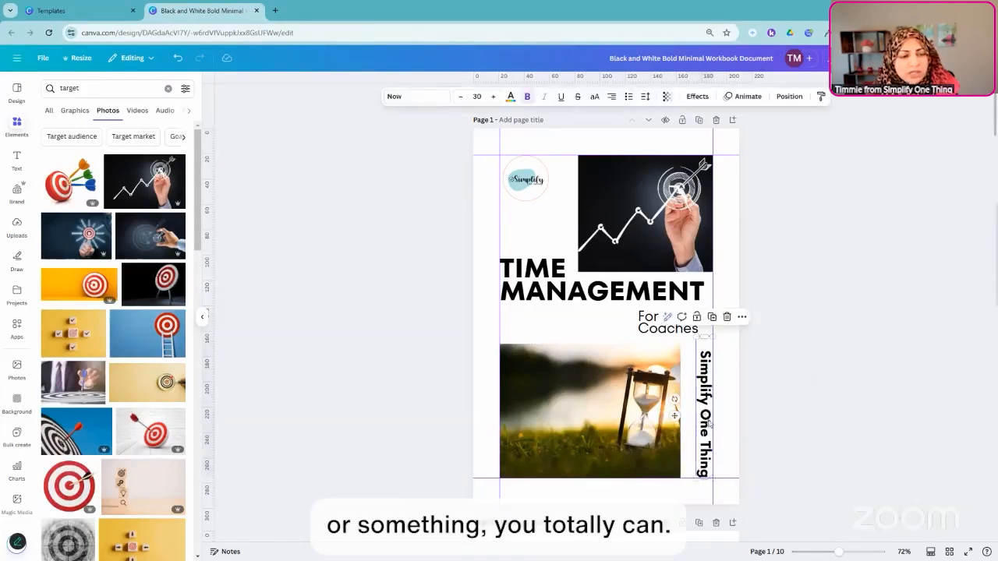
pyautogui.click(854, 423)
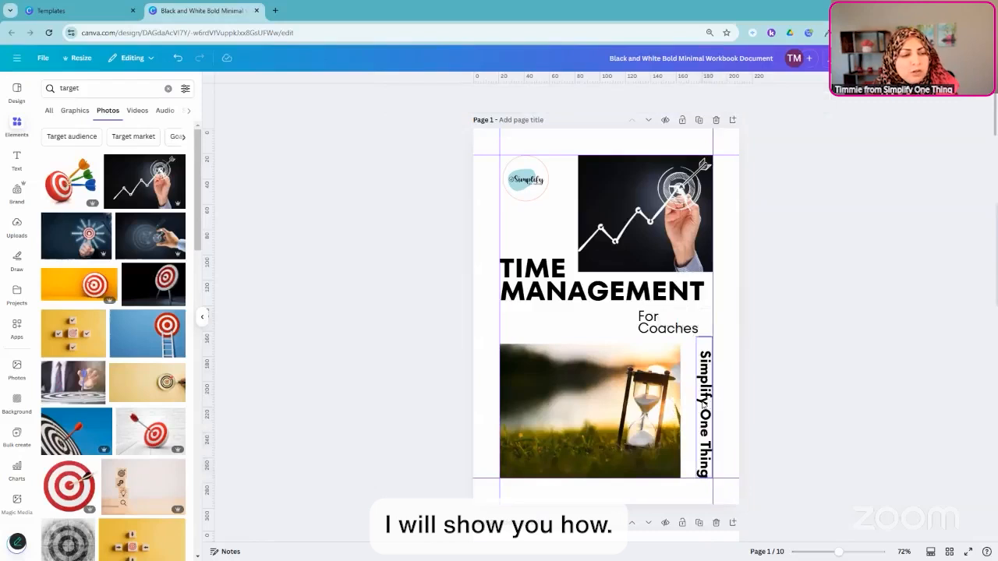
pyautogui.moveTo(702, 400); pyautogui.dragTo(696, 400)
pyautogui.click(864, 398)
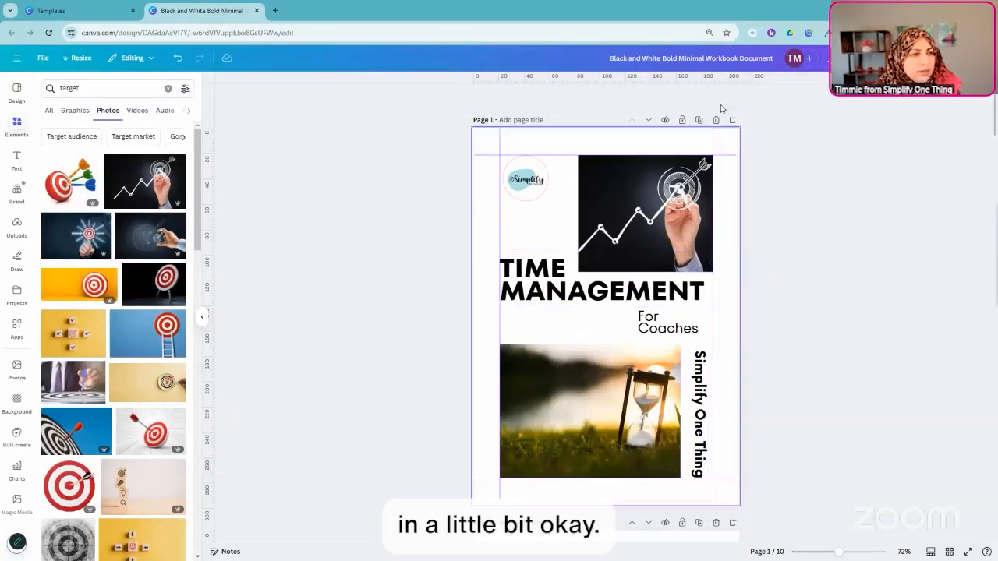
# Step: Check the effects for the vertical "Simplify One Thing" text, and rotate it freehand until it reads upward beside the hourglass photo
pyautogui.click(703, 396)
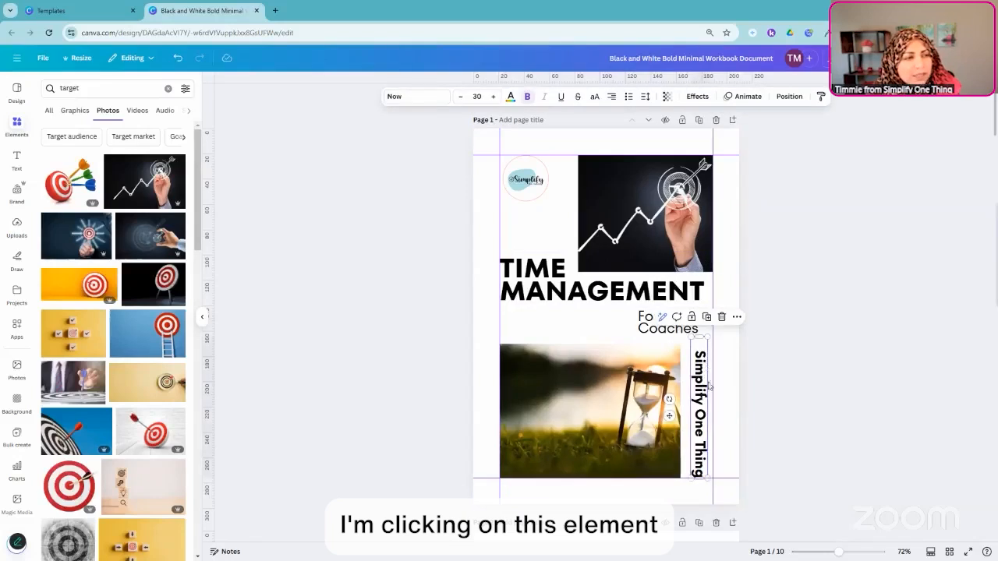
pyautogui.click(696, 98)
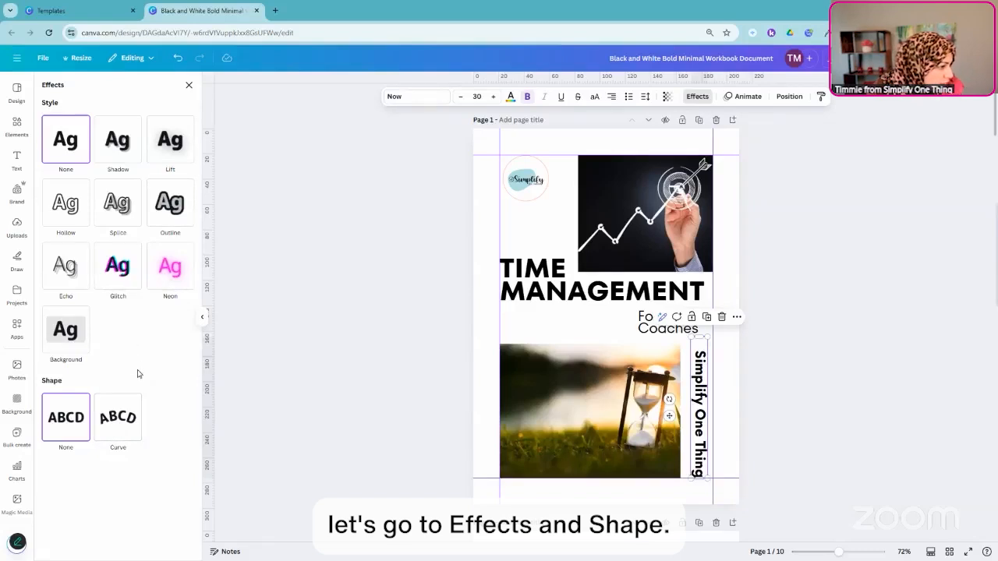
pyautogui.click(668, 411)
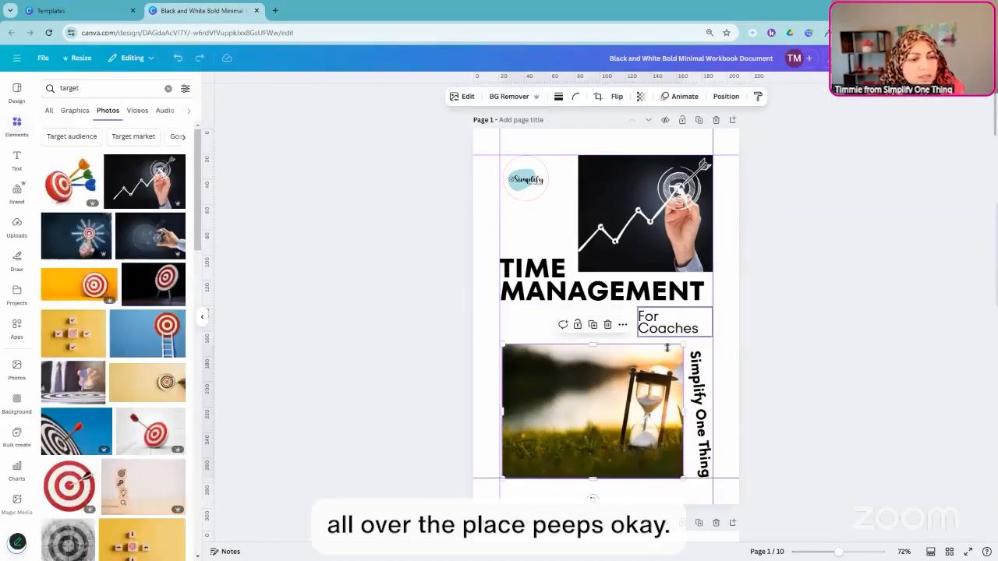
pyautogui.click(700, 390)
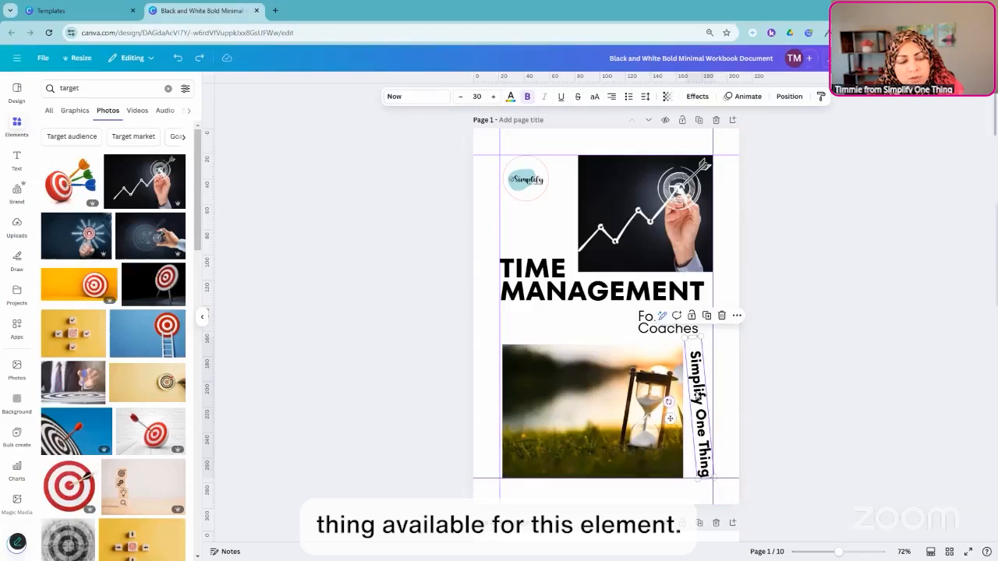
pyautogui.moveTo(669, 401); pyautogui.dragTo(723, 416)
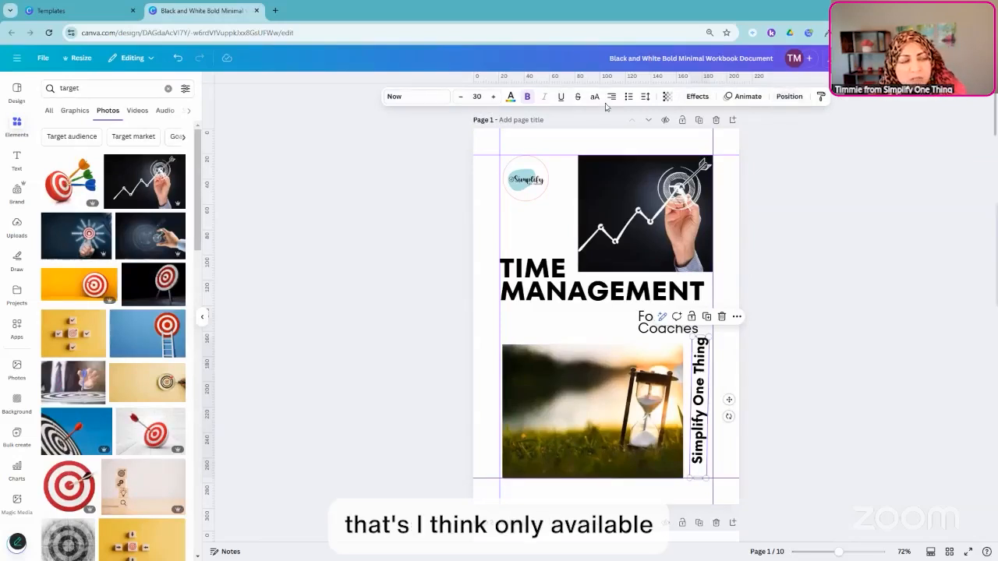
# Step: Set the rotation of the vertical "Simplify One Thing" text to exactly -90°
pyautogui.click(789, 96)
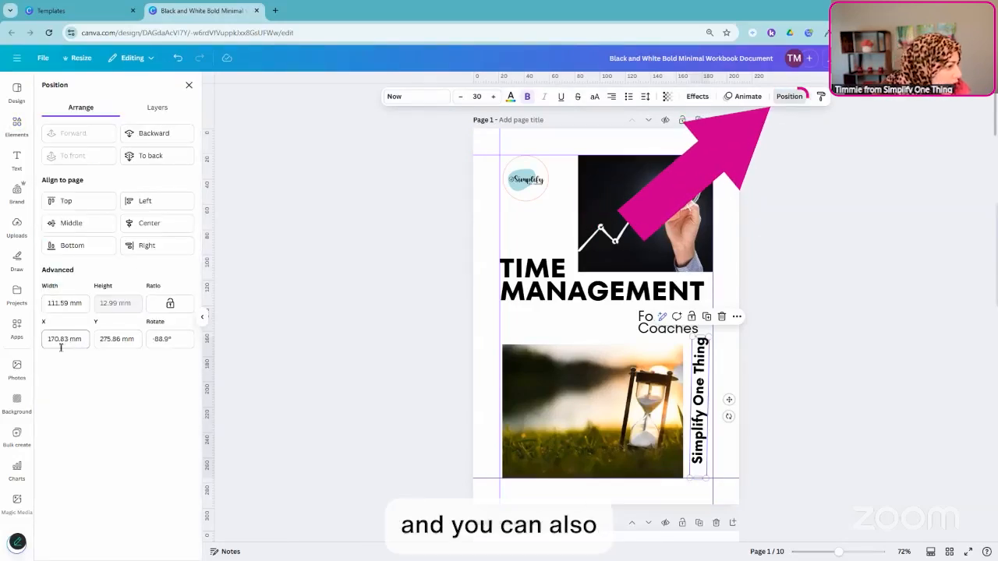
pyautogui.click(160, 338)
pyautogui.press('BackSpace')
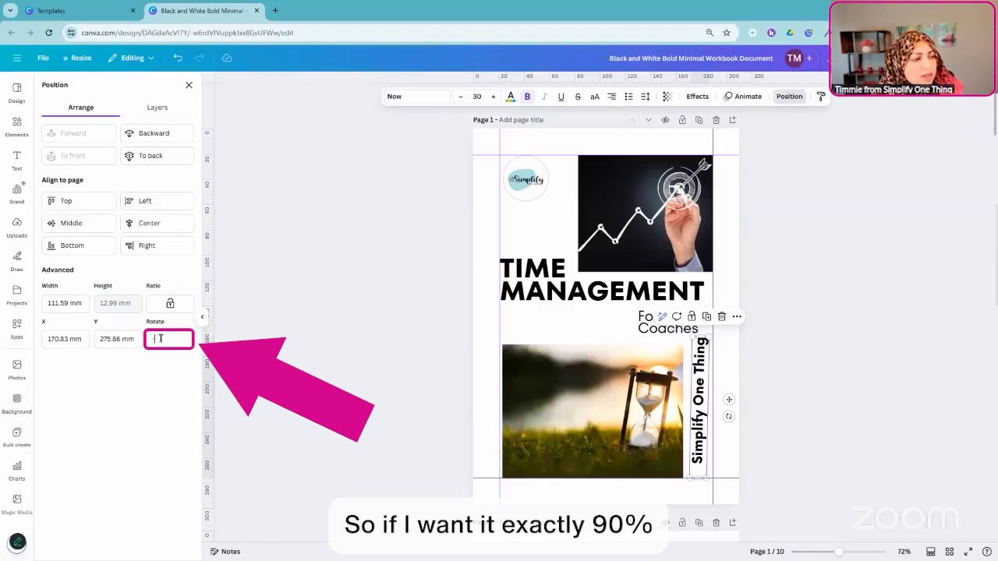
pyautogui.write('-90')
pyautogui.press('Return')
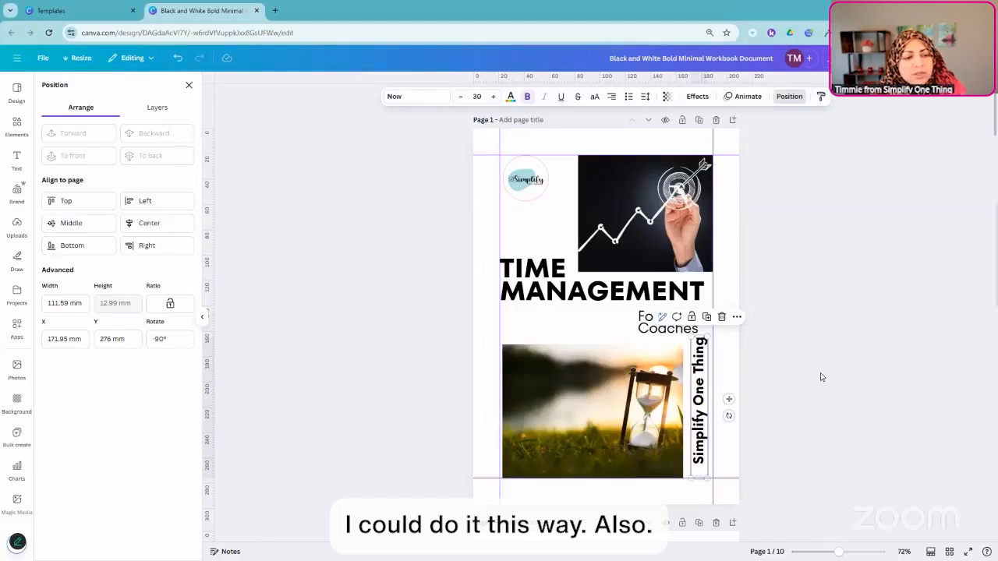
# Step: Set the rotation of the vertical "Simplify One Thing" text to 90° so it reads downward, and deselect it
pyautogui.click(159, 340)
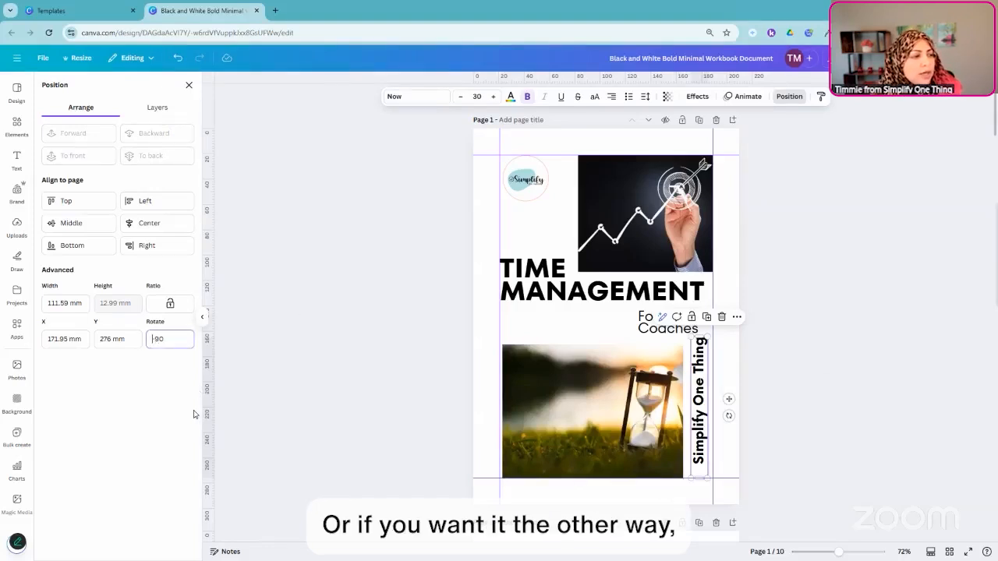
pyautogui.press('Return')
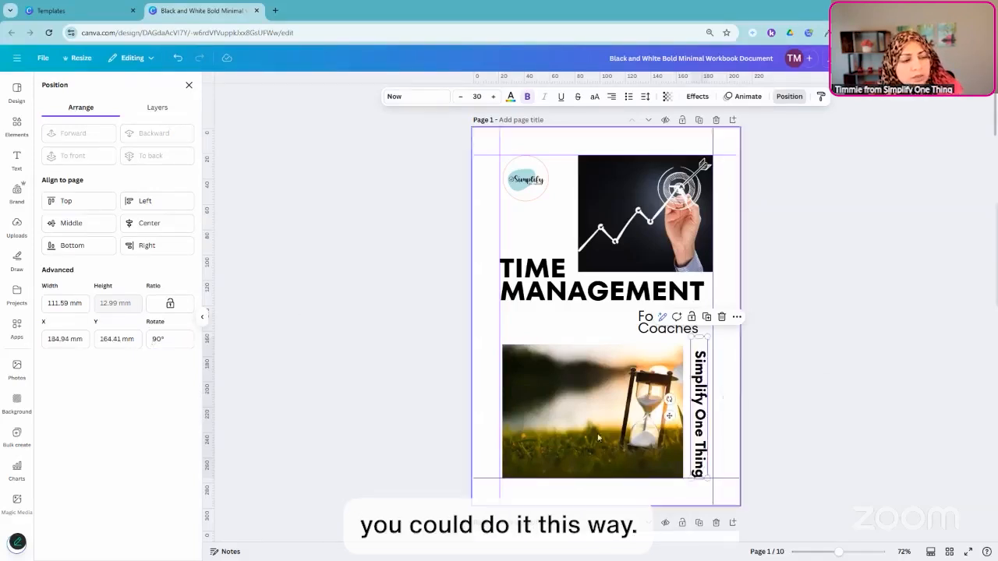
pyautogui.click(834, 427)
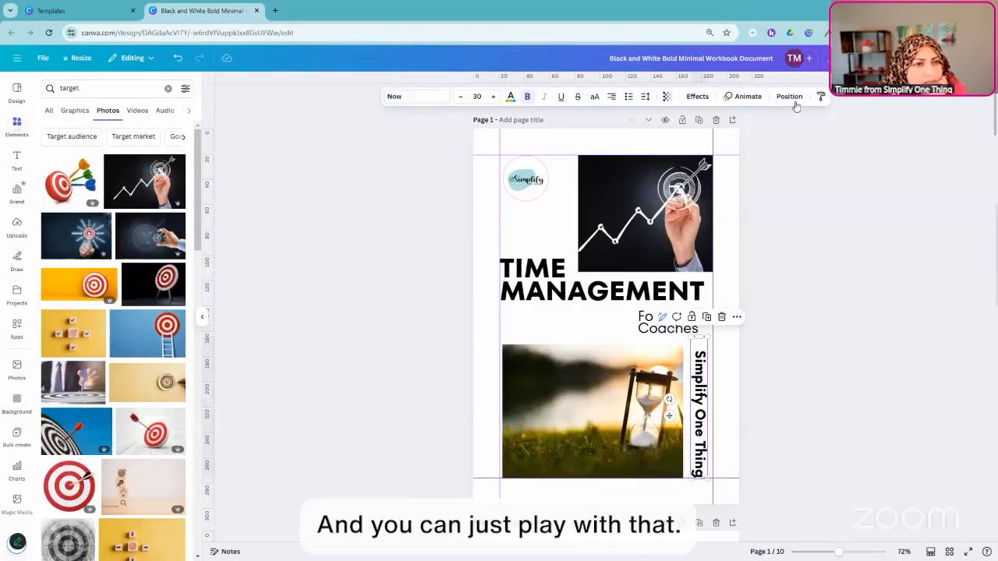
pyautogui.click(789, 97)
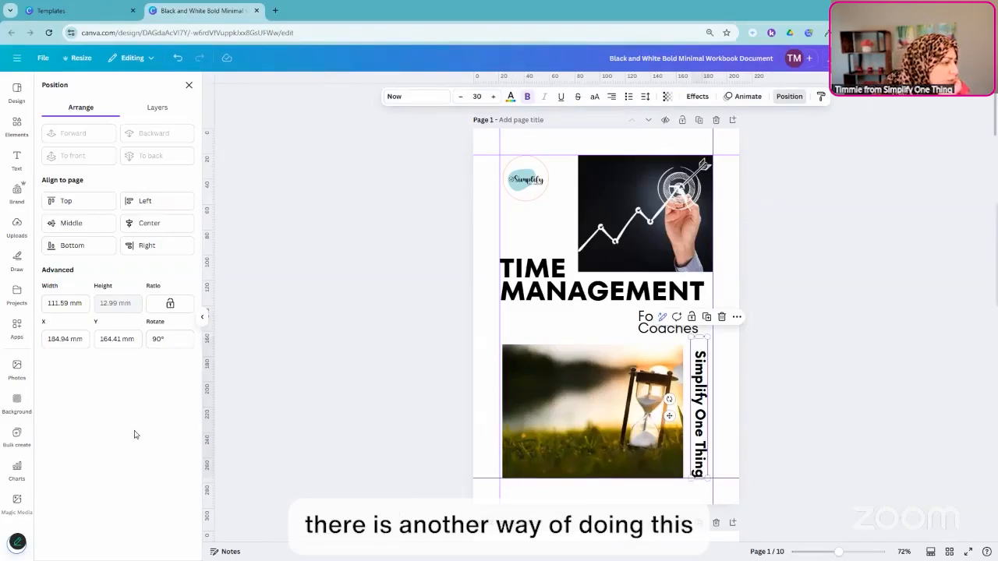
pyautogui.click(830, 403)
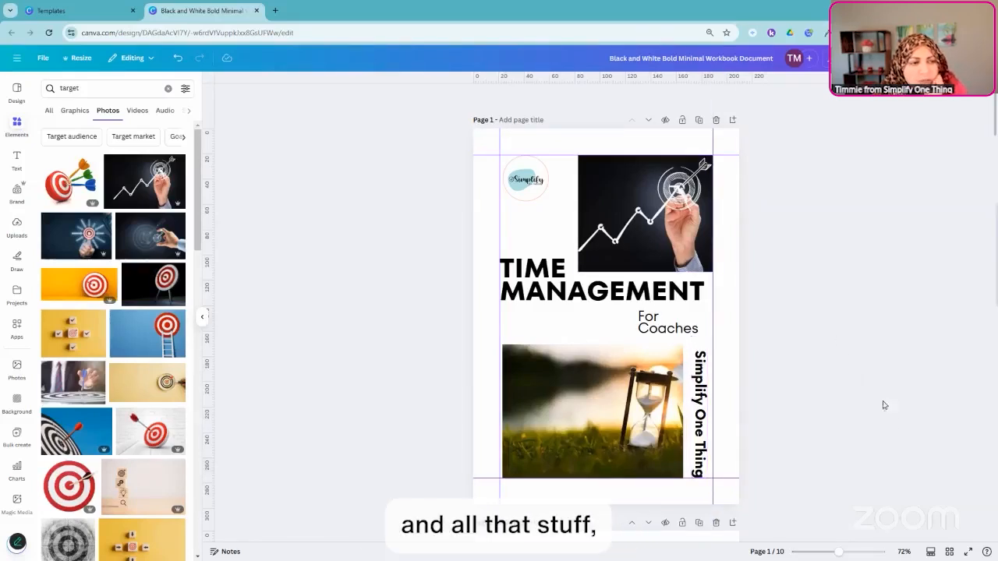
# Step: Nudge the round Simplify logo on the cover down slightly from the top margin guide
pyautogui.click(540, 200)
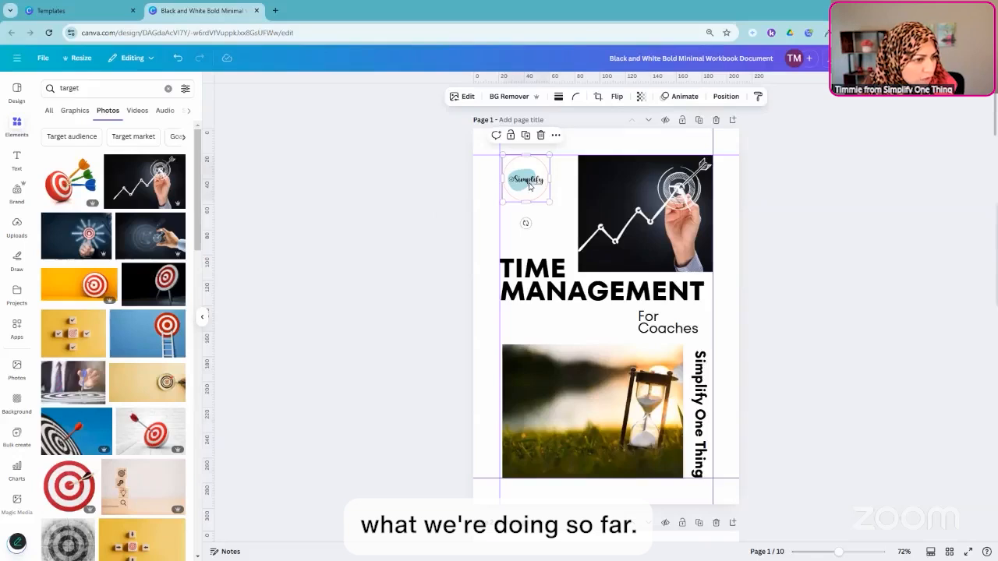
pyautogui.click(837, 232)
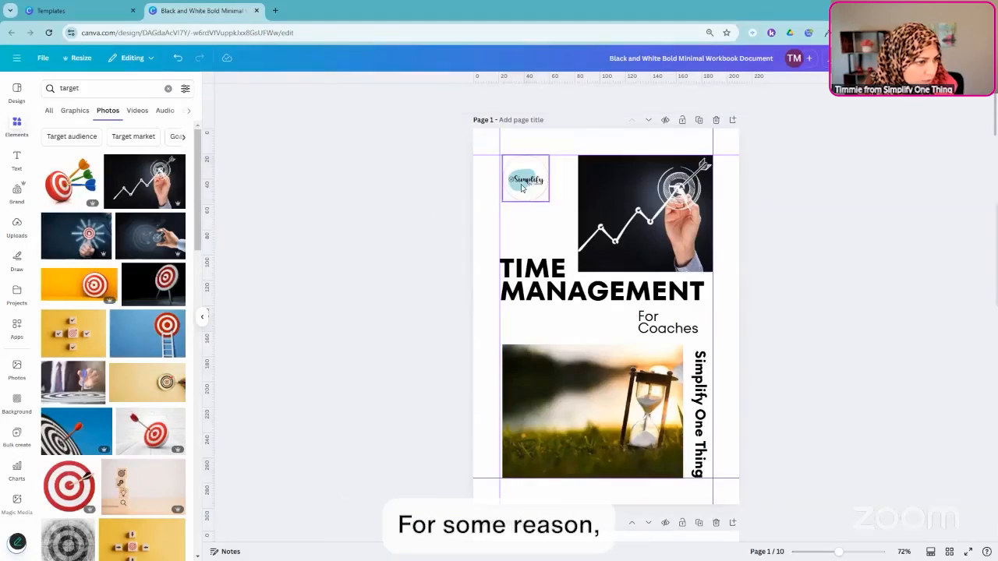
pyautogui.click(531, 183)
pyautogui.press('Down')
pyautogui.press('Down')
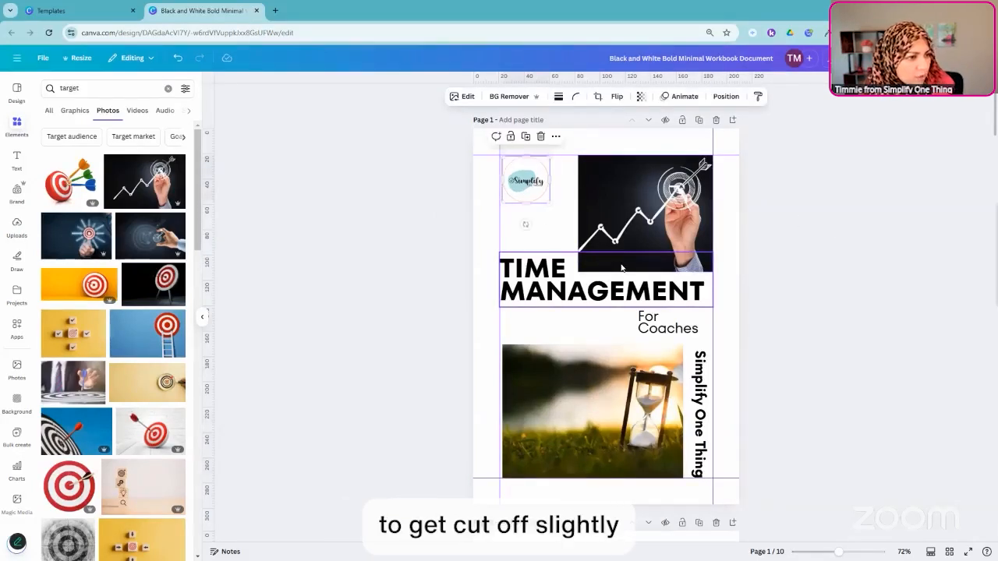
pyautogui.click(894, 223)
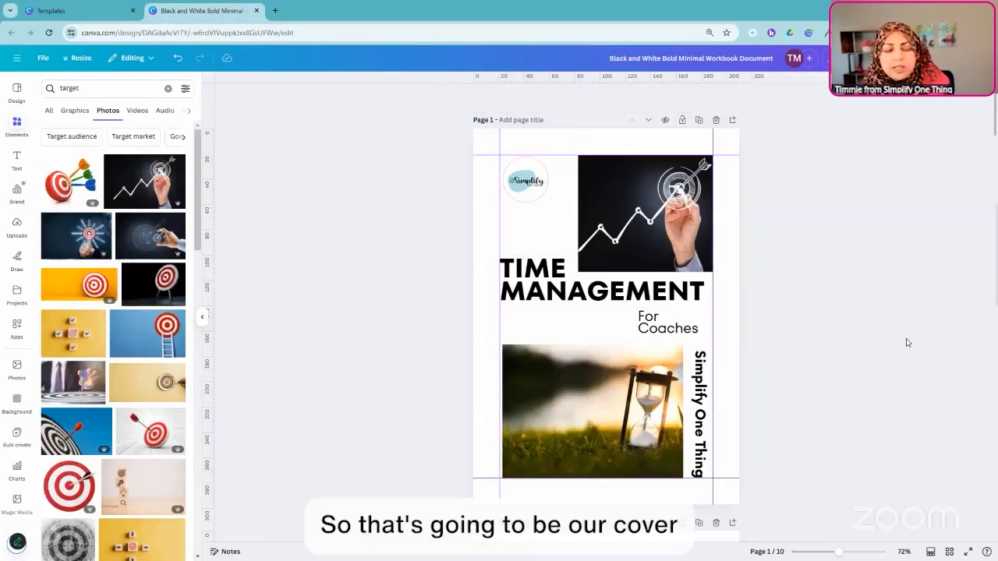
# Step: Change the font of the body paragraph beside the red flower on page 2 to Now, and apply that change across the design
pyautogui.scroll(-5, 770, 284)
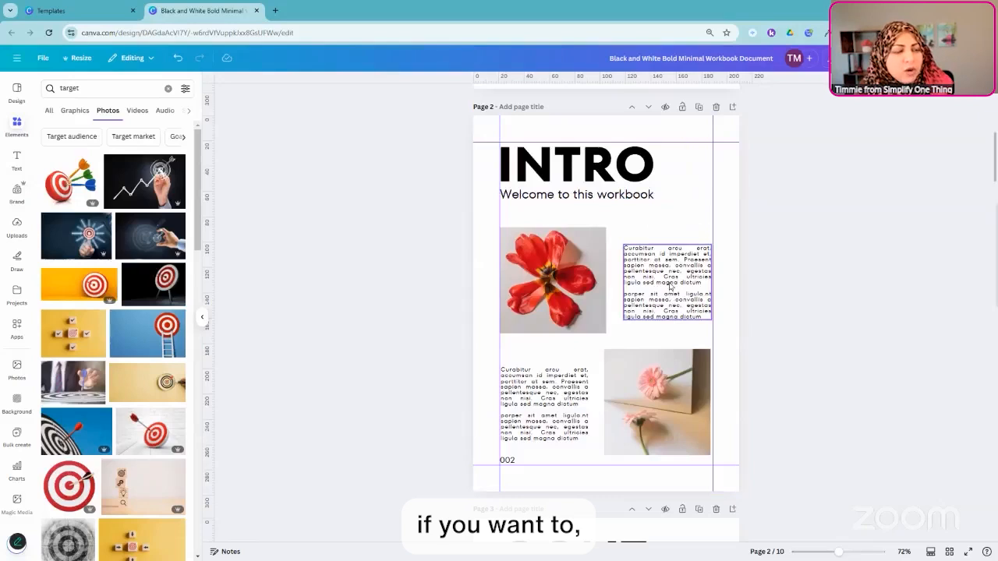
pyautogui.click(669, 287)
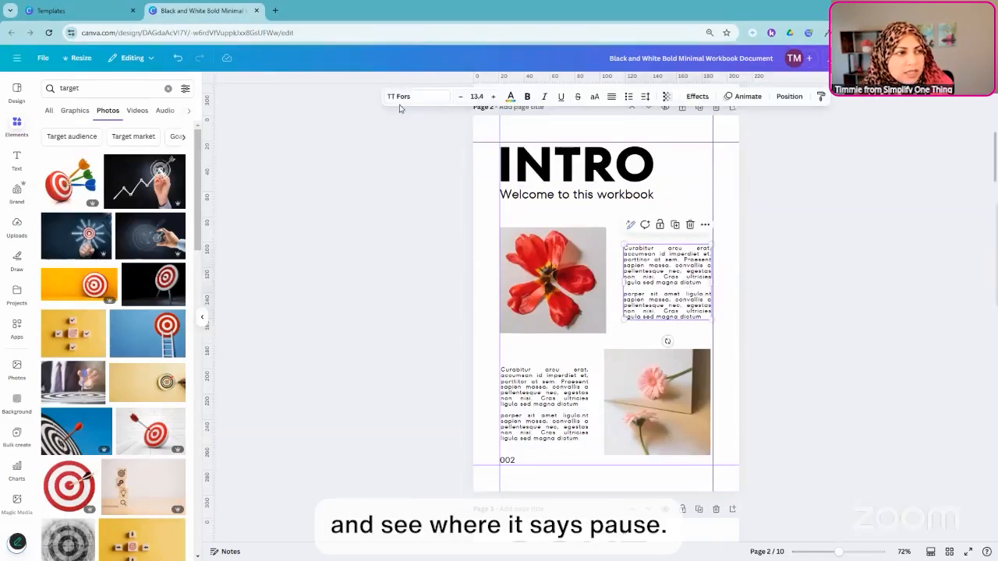
pyautogui.scroll(5, 577, 210)
pyautogui.click(534, 276)
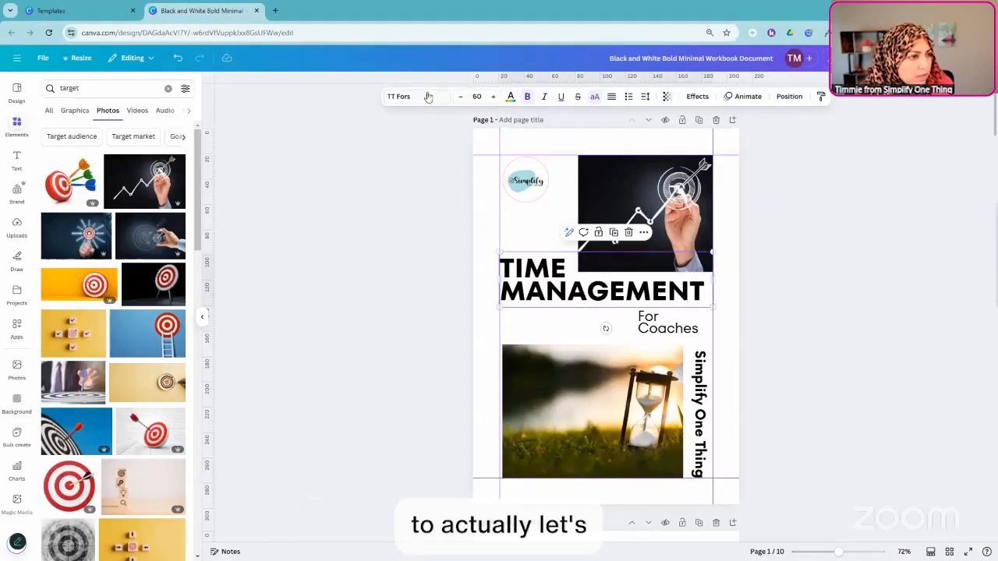
pyautogui.scroll(-5, 638, 268)
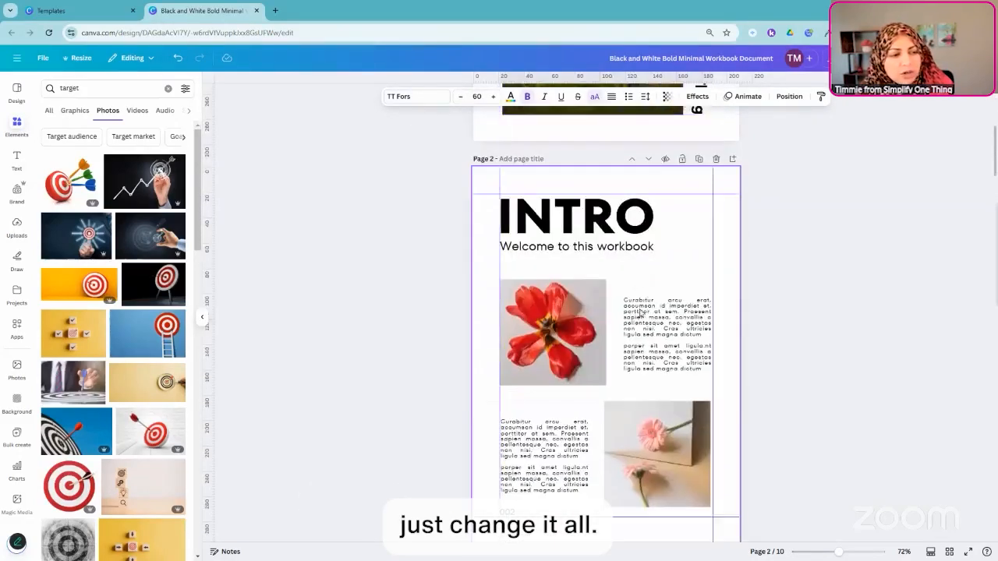
pyautogui.click(689, 345)
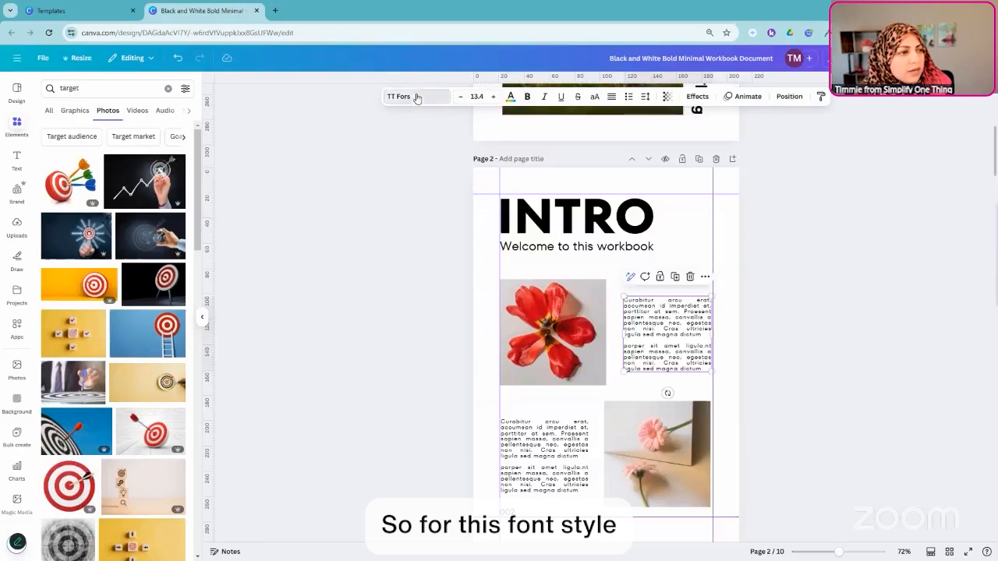
pyautogui.click(417, 98)
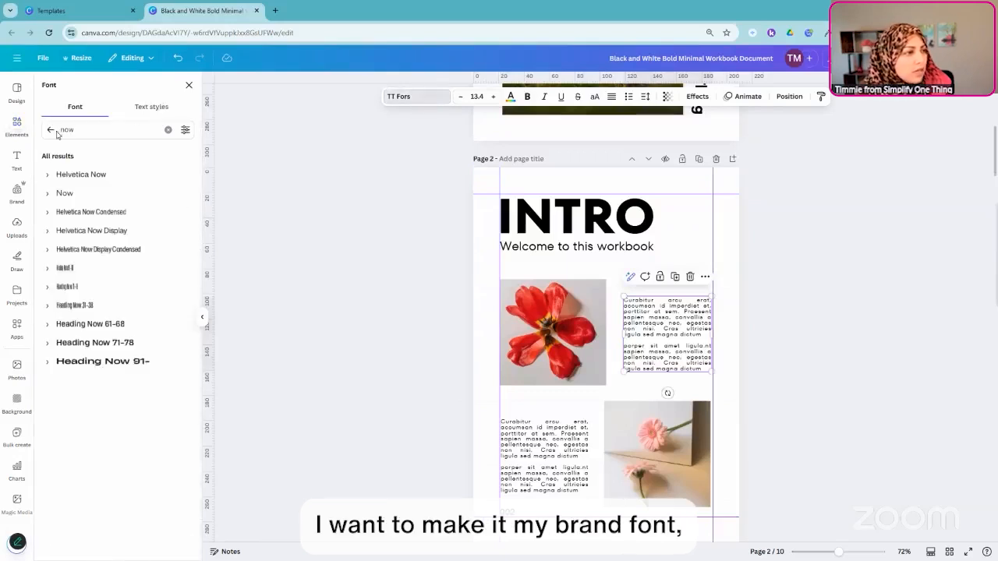
pyautogui.click(66, 194)
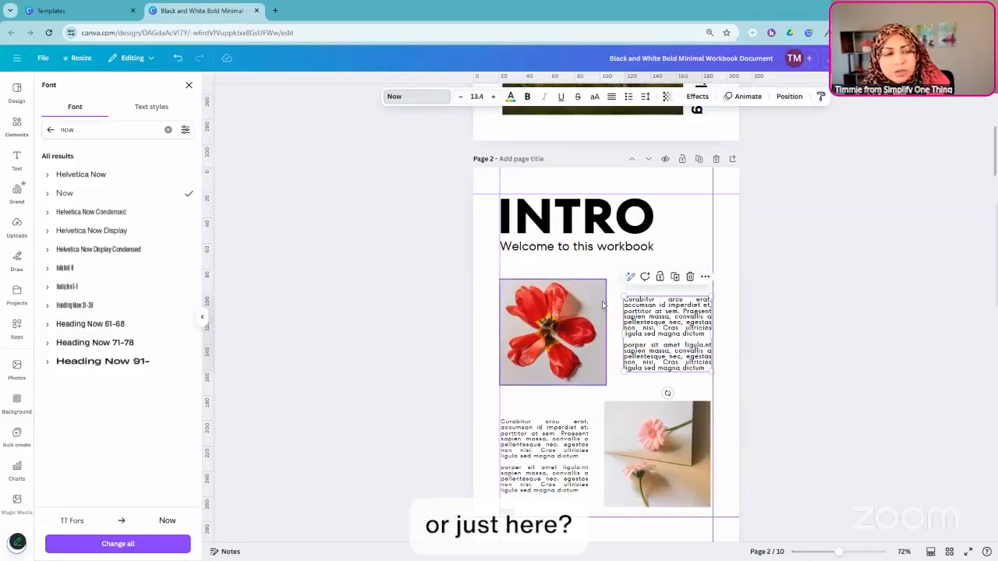
pyautogui.click(118, 544)
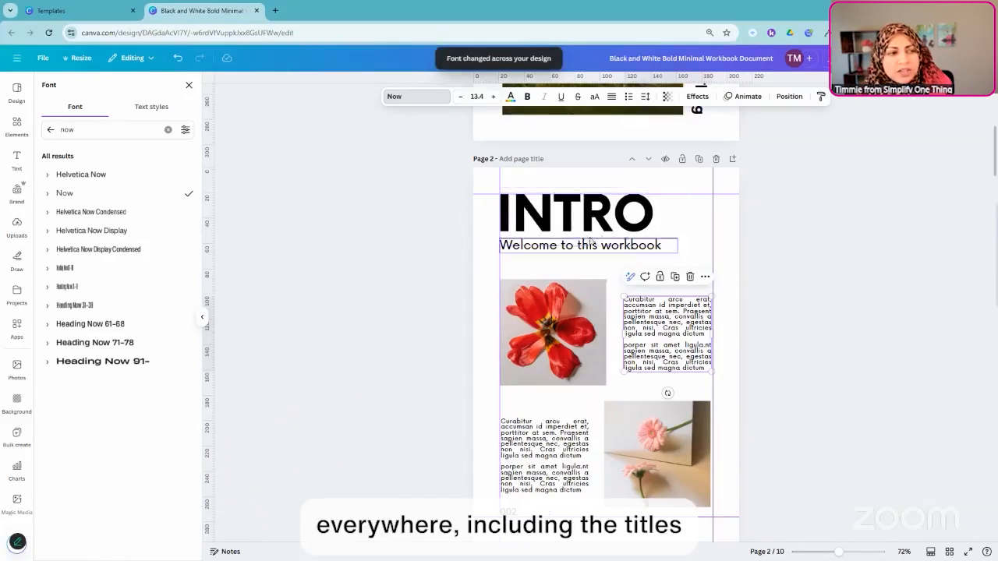
# Step: On page 7, recolor the Question One answer box, trying a pale pink pastel before applying the light blue from the Simplify One Thing brand palette
pyautogui.scroll(3, 592, 243)
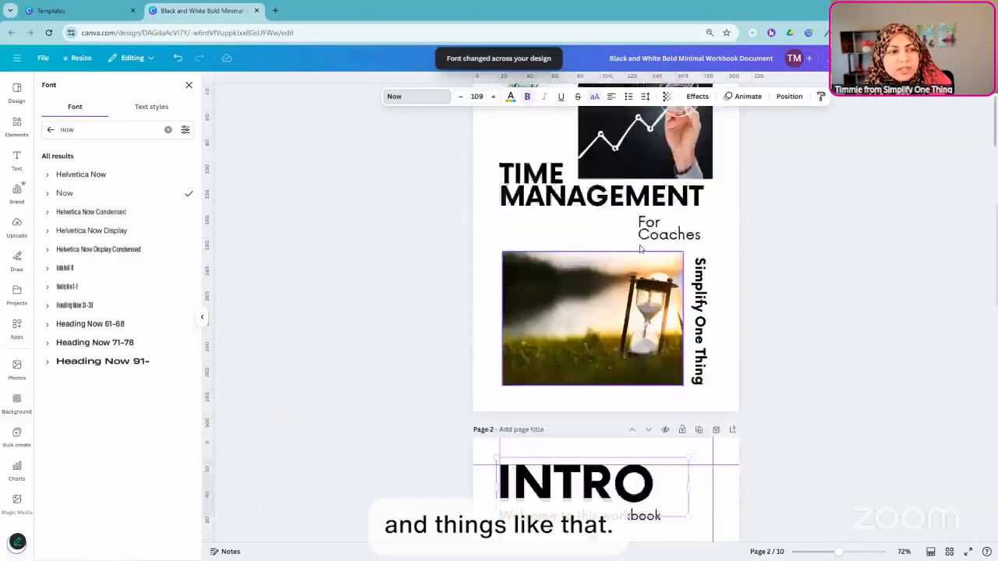
pyautogui.scroll(-6, 635, 281)
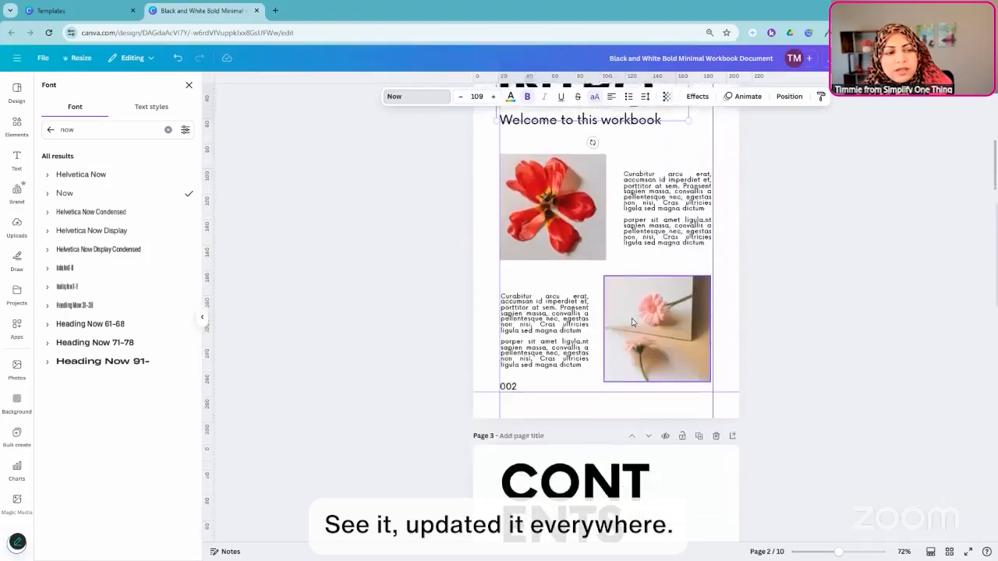
pyautogui.scroll(-10, 631, 318)
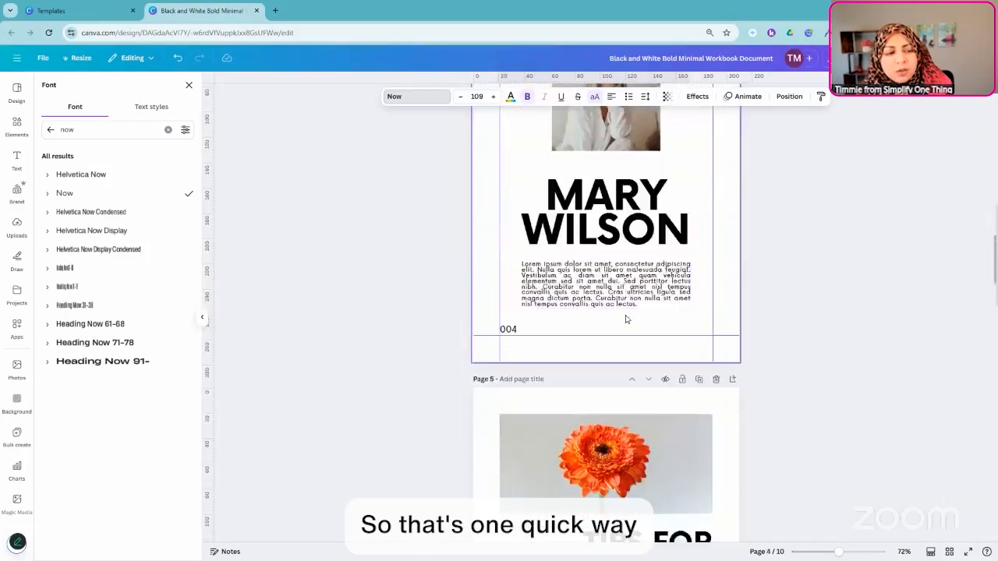
pyautogui.scroll(-8, 625, 319)
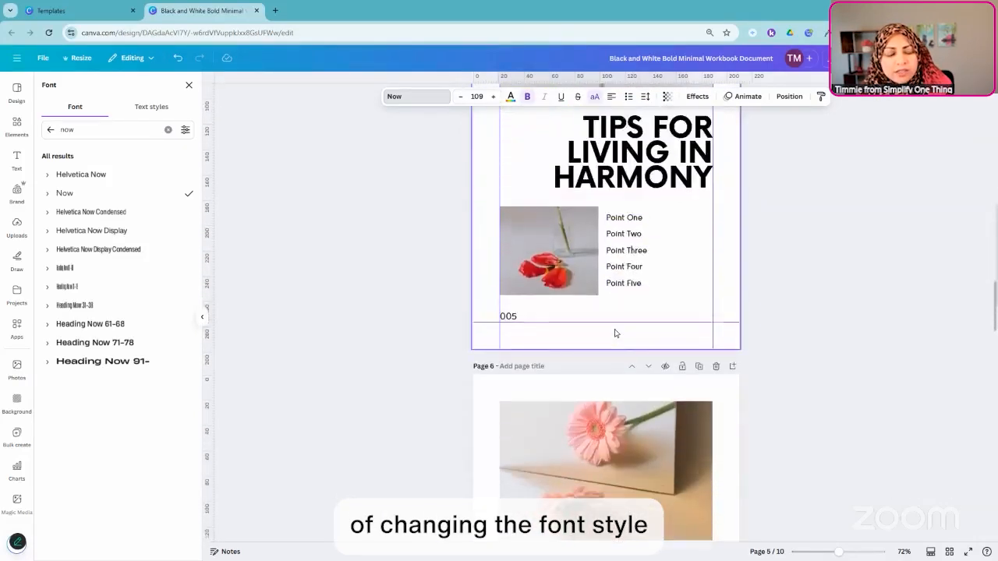
pyautogui.scroll(-7, 614, 333)
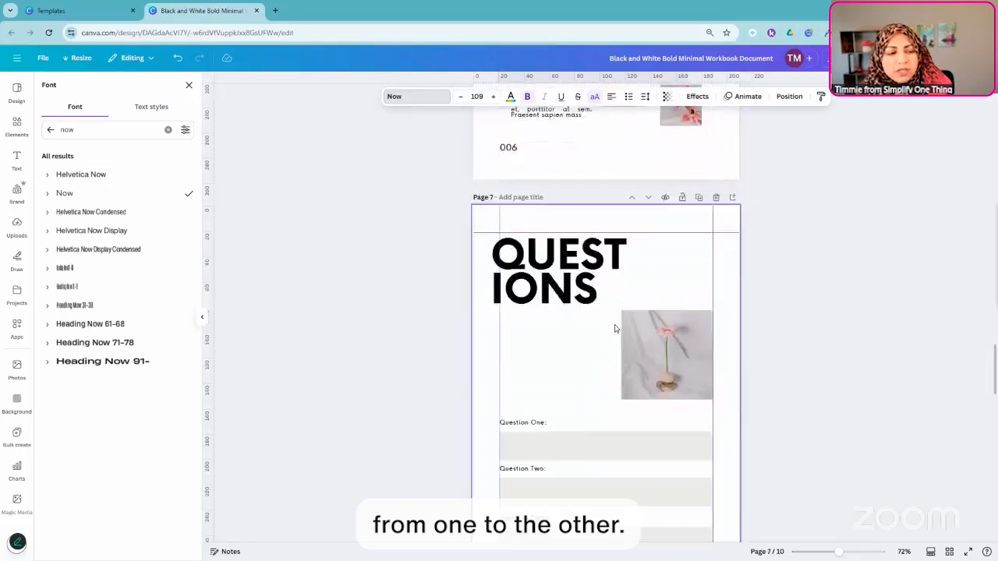
pyautogui.scroll(-3, 614, 328)
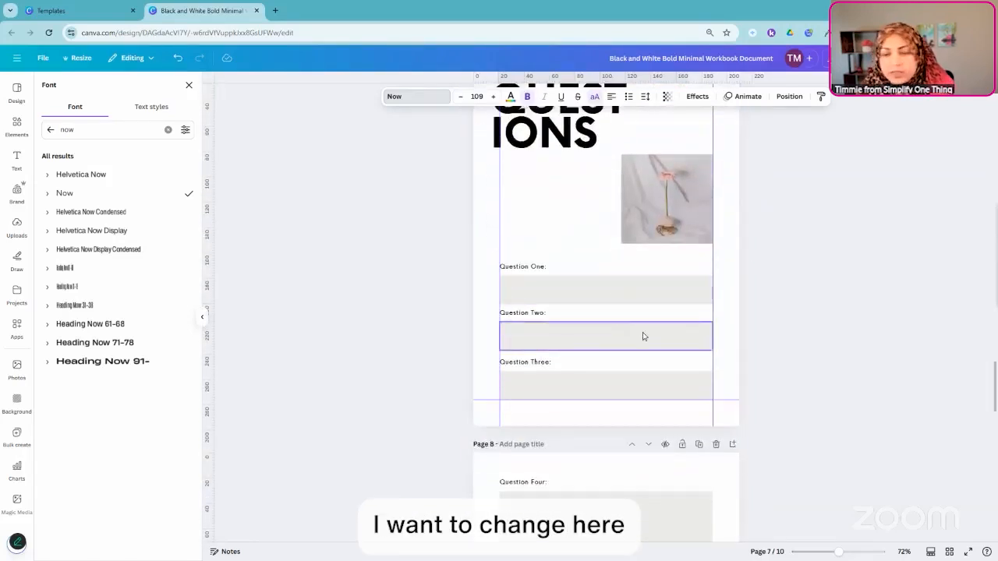
pyautogui.click(616, 291)
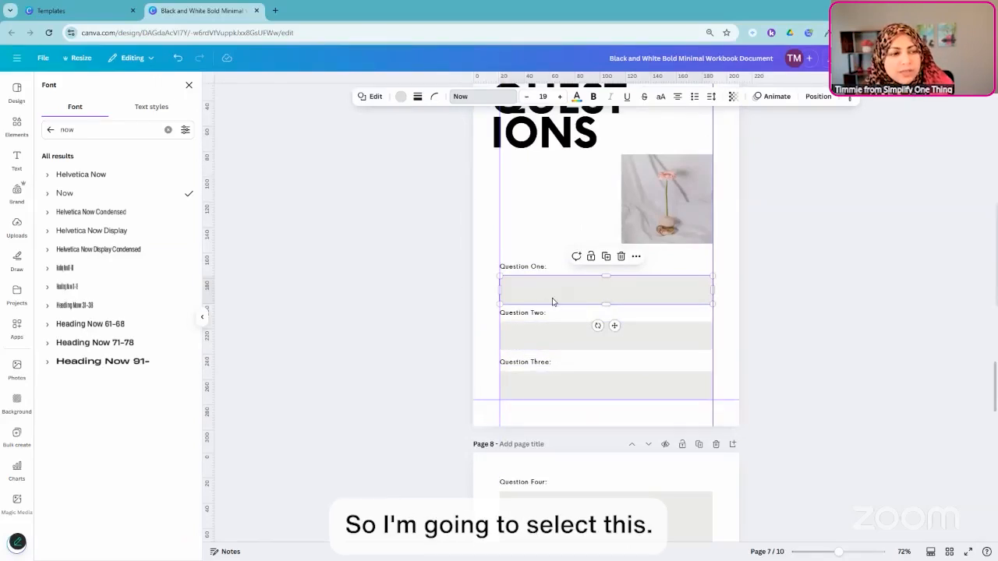
pyautogui.click(400, 98)
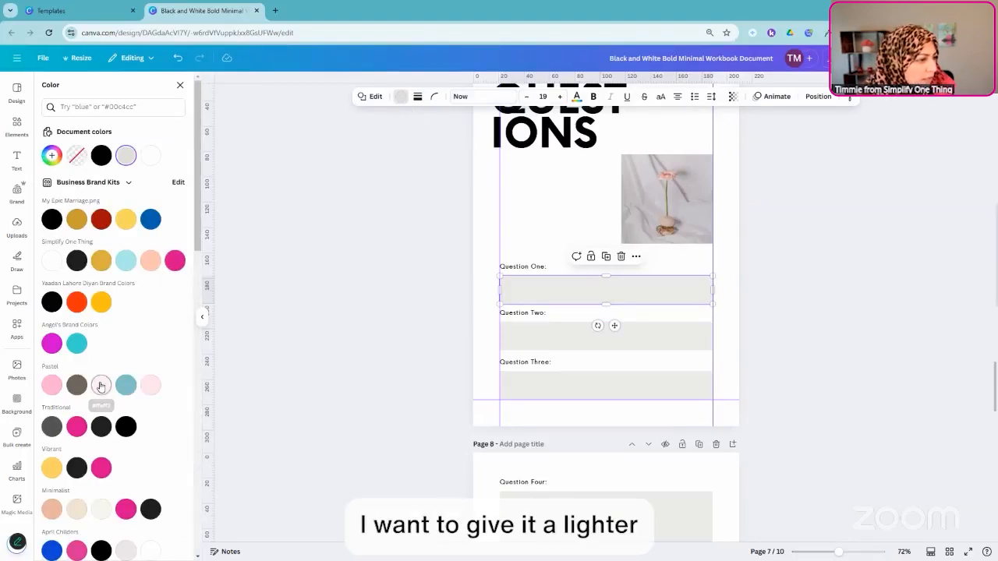
pyautogui.click(149, 386)
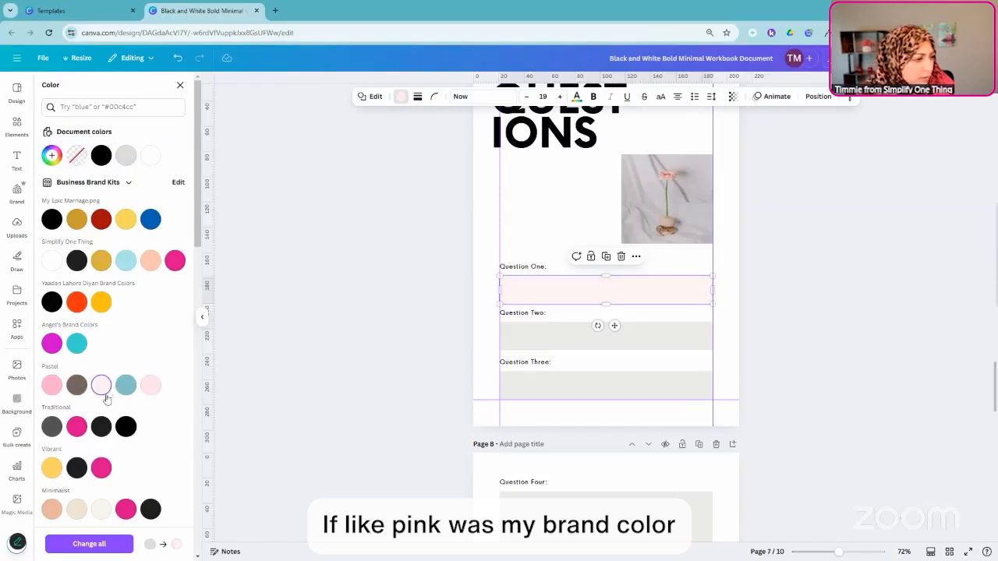
pyautogui.click(122, 262)
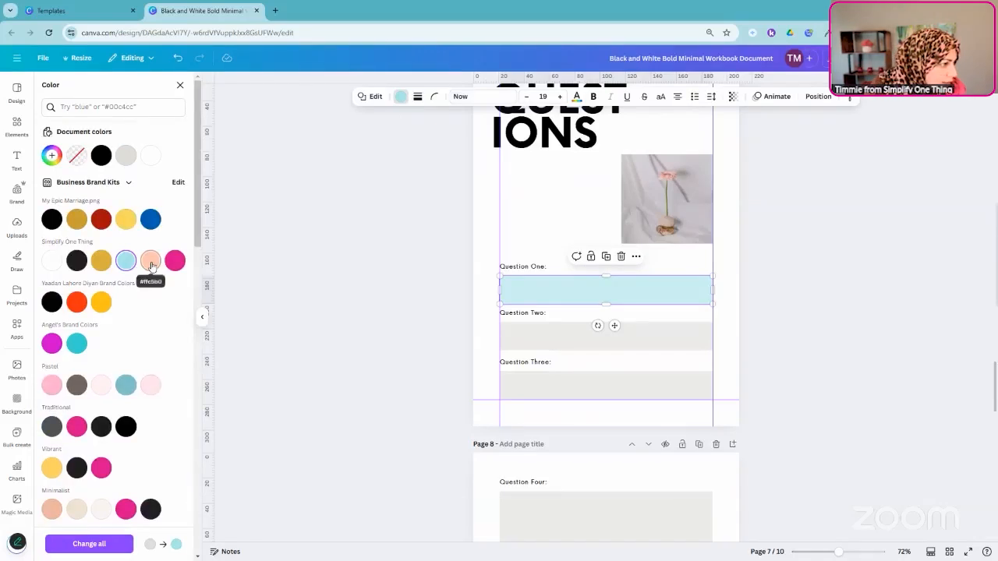
# Step: Recolor the Question One answer box light pink from the Pastel palette, and apply that color change across all pages
pyautogui.click(149, 385)
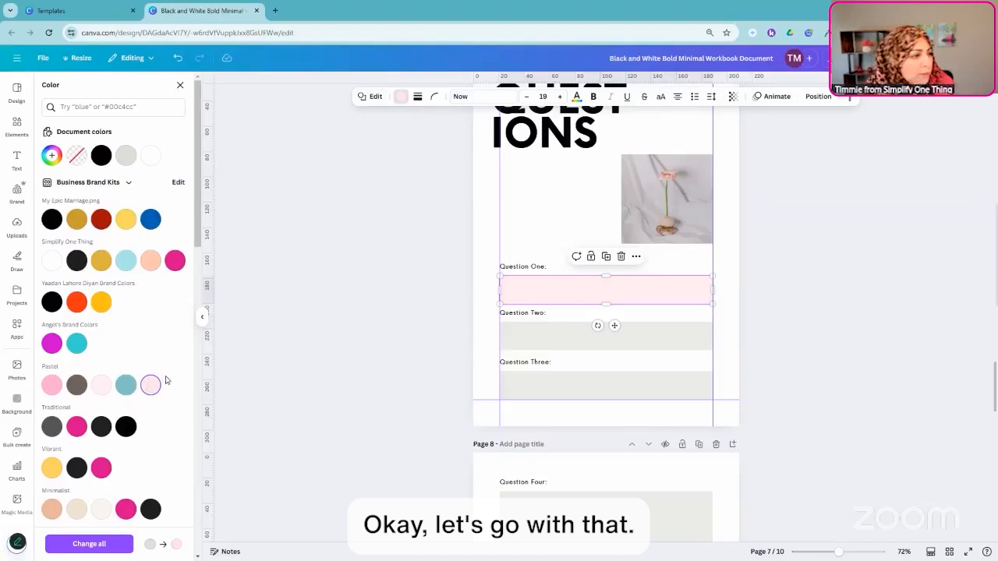
pyautogui.click(89, 544)
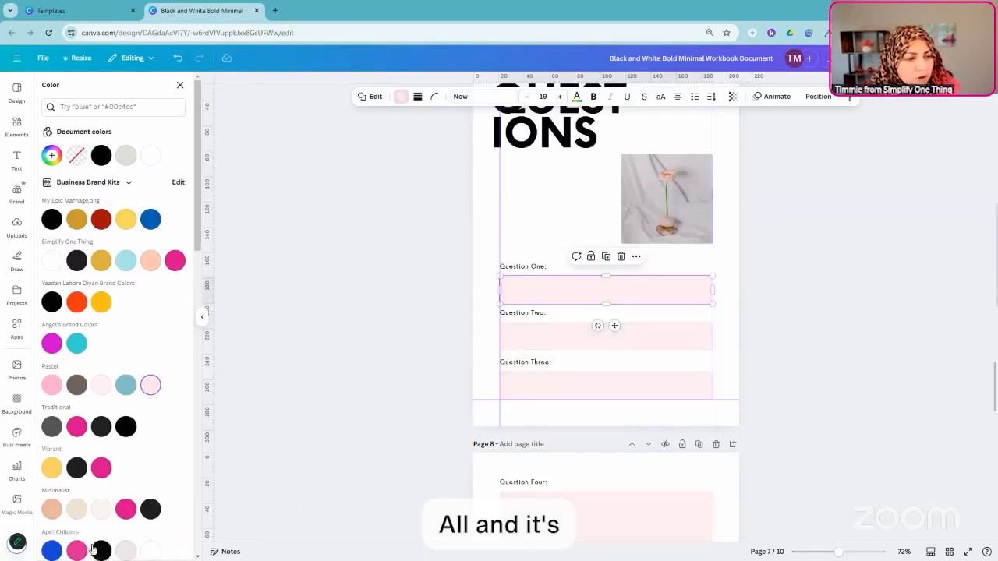
# Step: Look through pages 6 to 10 to check the font and the answer box color across the workbook
pyautogui.scroll(-5, 752, 347)
pyautogui.scroll(-3, 747, 361)
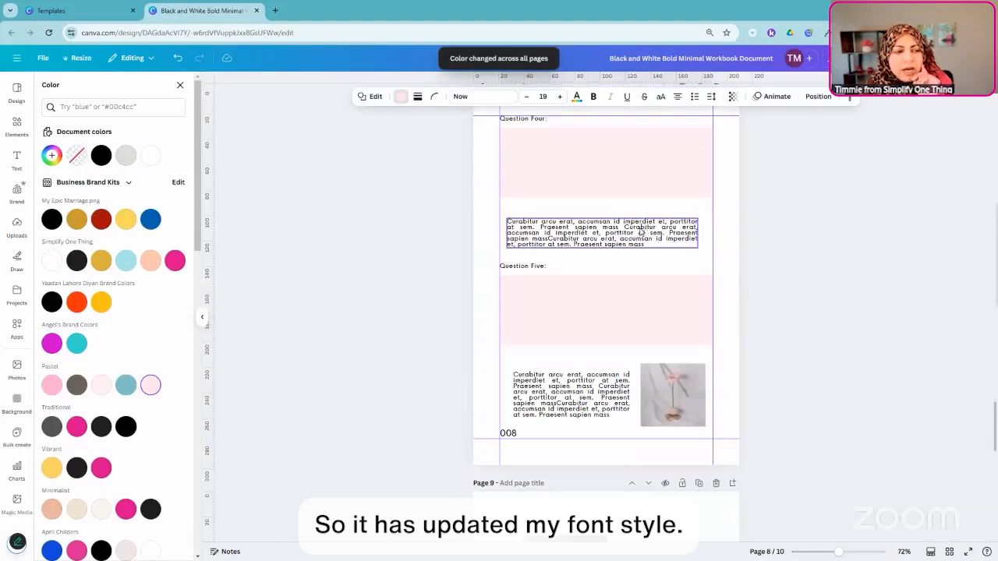
pyautogui.scroll(-2, 640, 234)
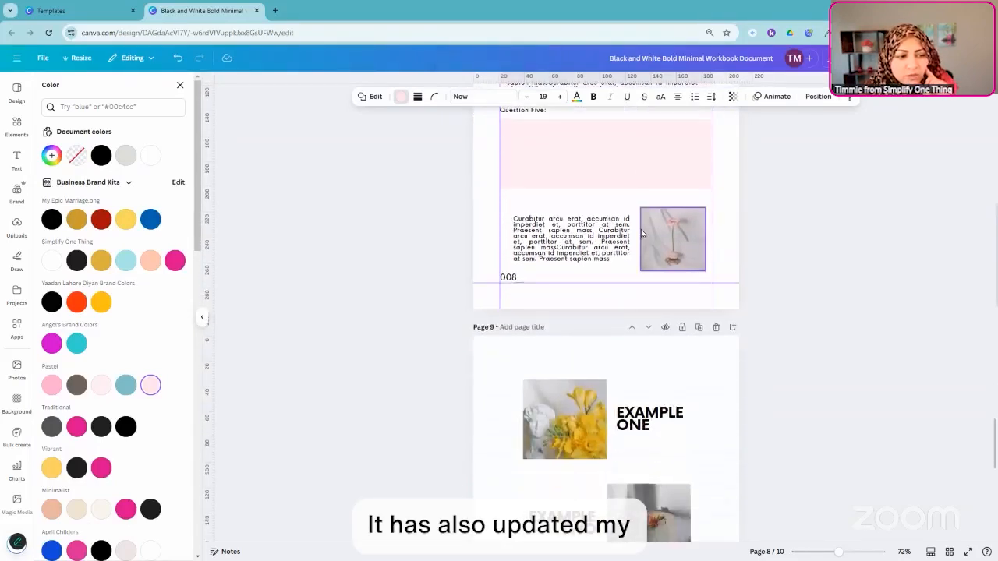
pyautogui.scroll(4, 640, 234)
pyautogui.scroll(2, 636, 236)
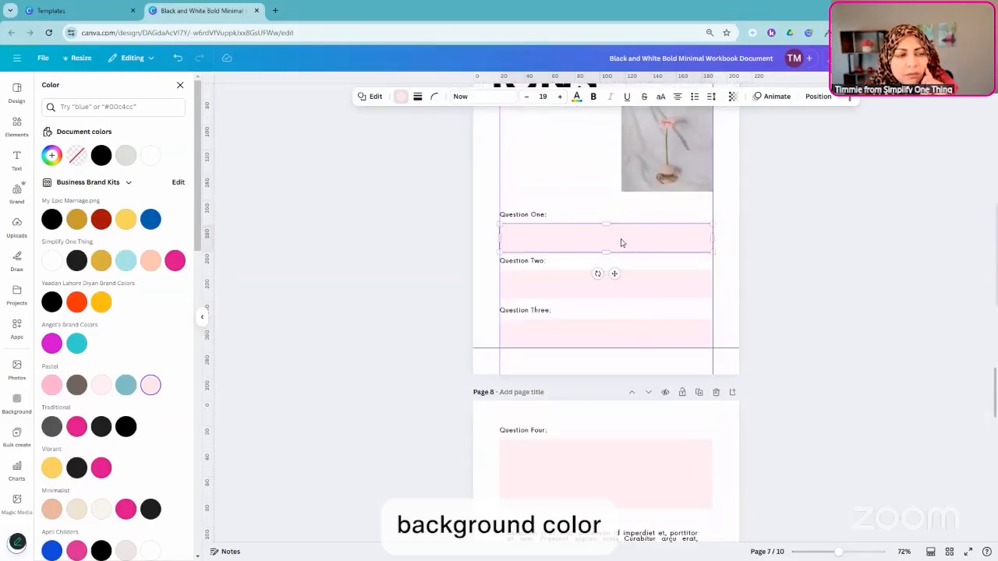
pyautogui.scroll(6, 655, 239)
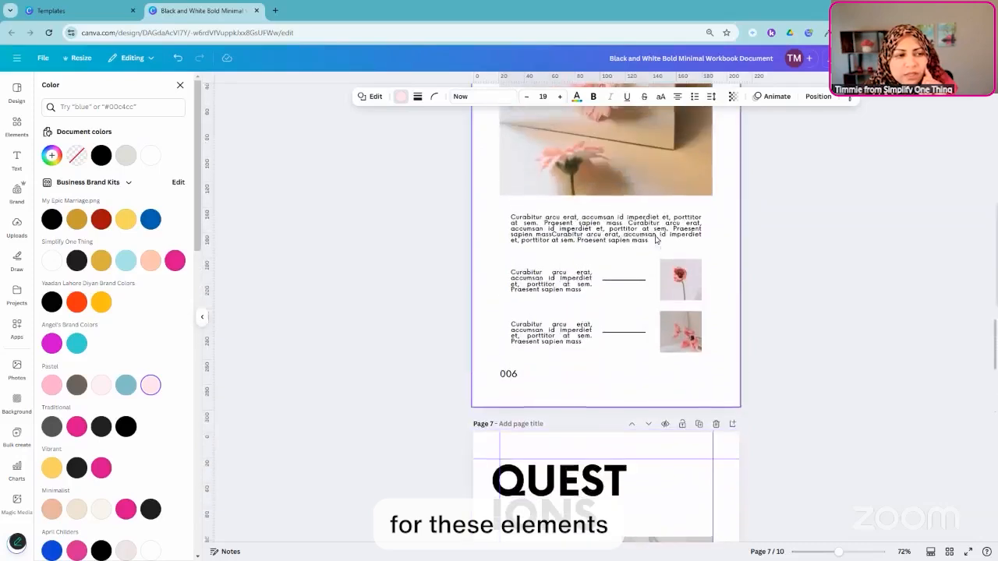
pyautogui.scroll(-15, 654, 240)
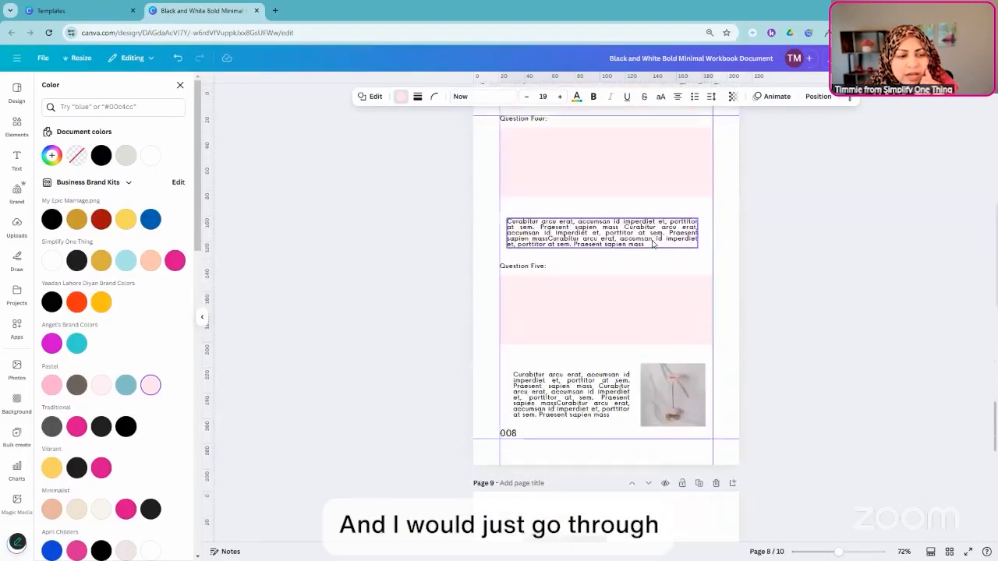
pyautogui.scroll(-4, 655, 265)
pyautogui.scroll(-4, 596, 313)
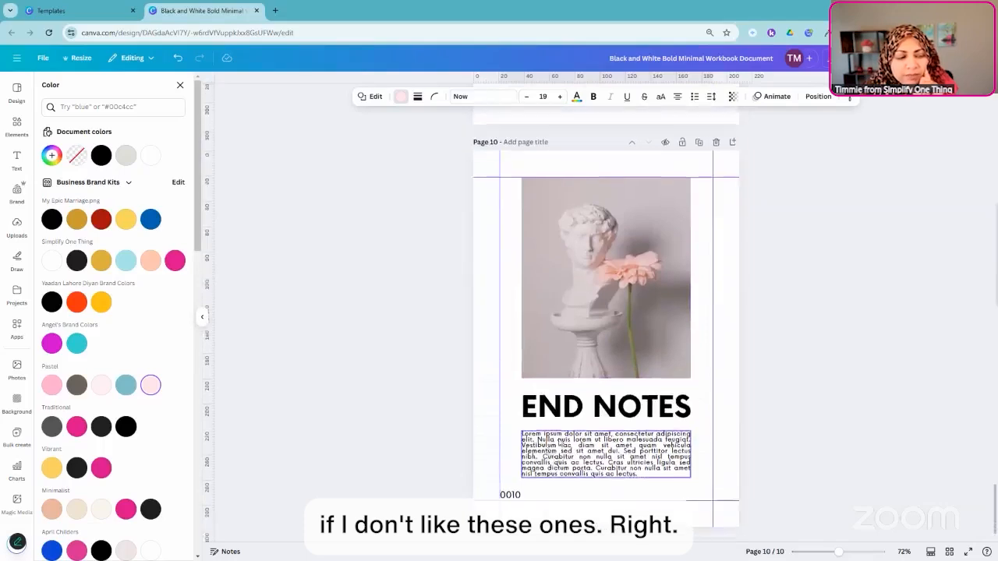
pyautogui.scroll(15, 597, 296)
pyautogui.scroll(9, 597, 296)
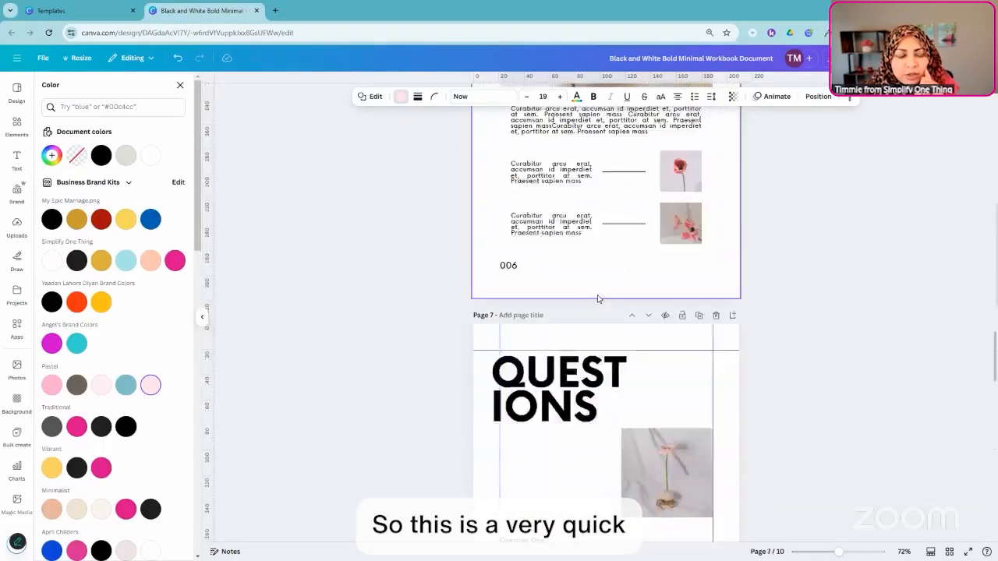
# Step: Look through the workbook from the contents page to the end notes for an existing checklist page
pyautogui.scroll(10, 664, 200)
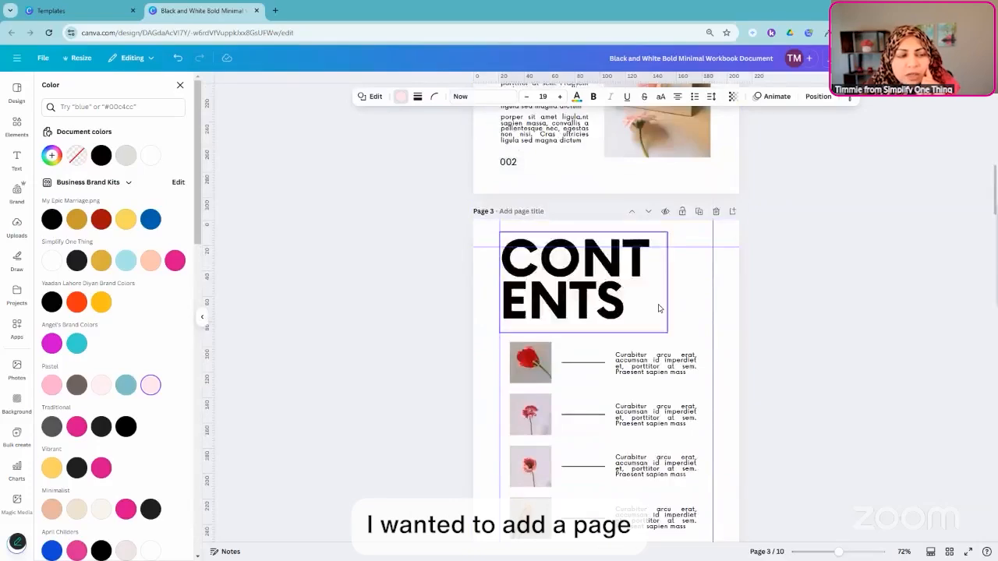
pyautogui.scroll(-3, 661, 343)
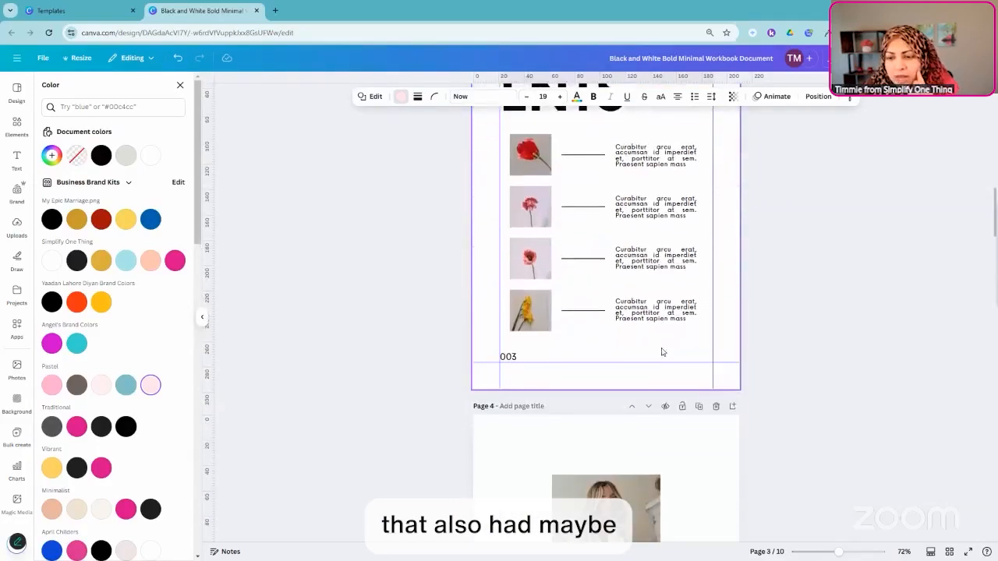
pyautogui.scroll(-14, 701, 329)
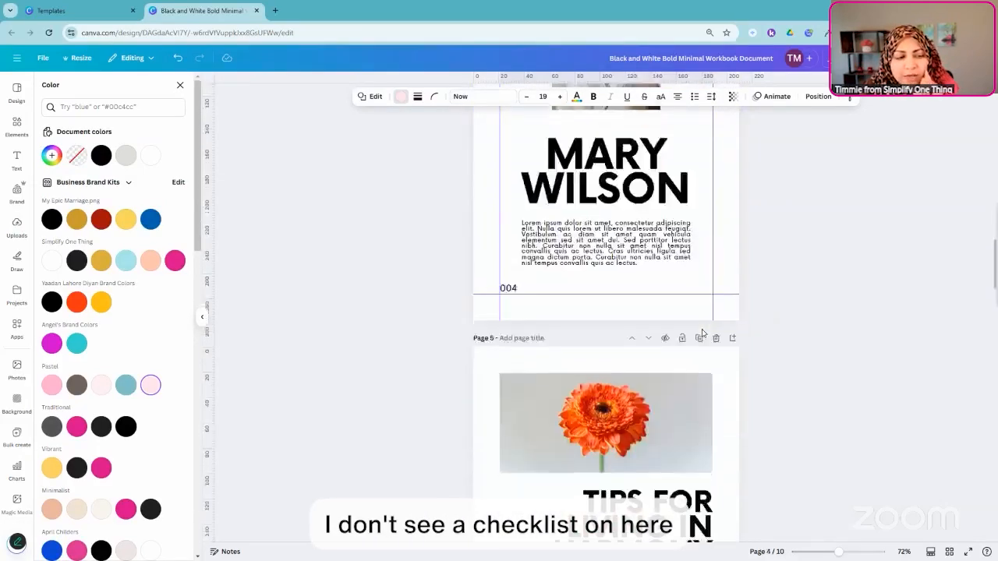
pyautogui.scroll(-20, 700, 334)
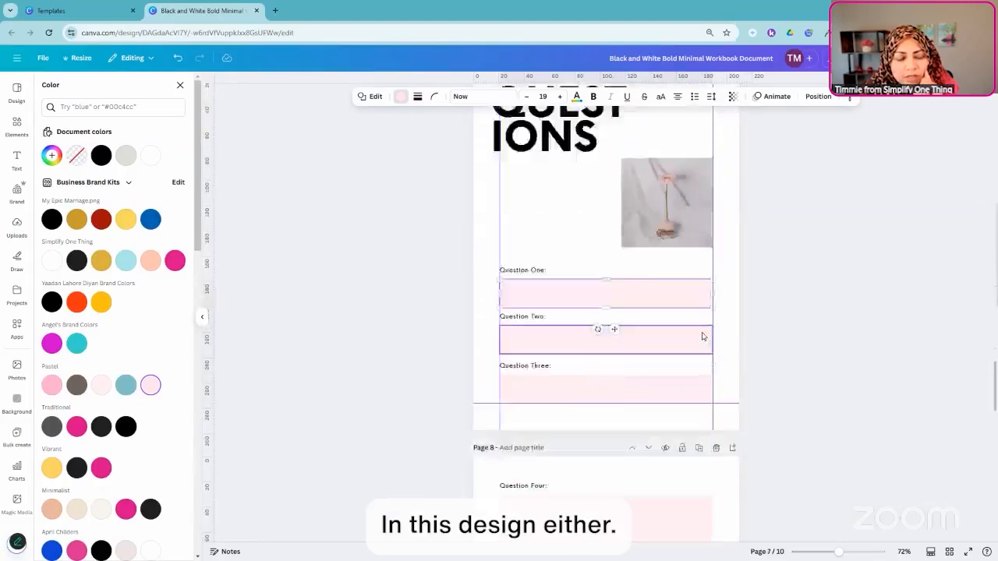
pyautogui.scroll(-8, 697, 345)
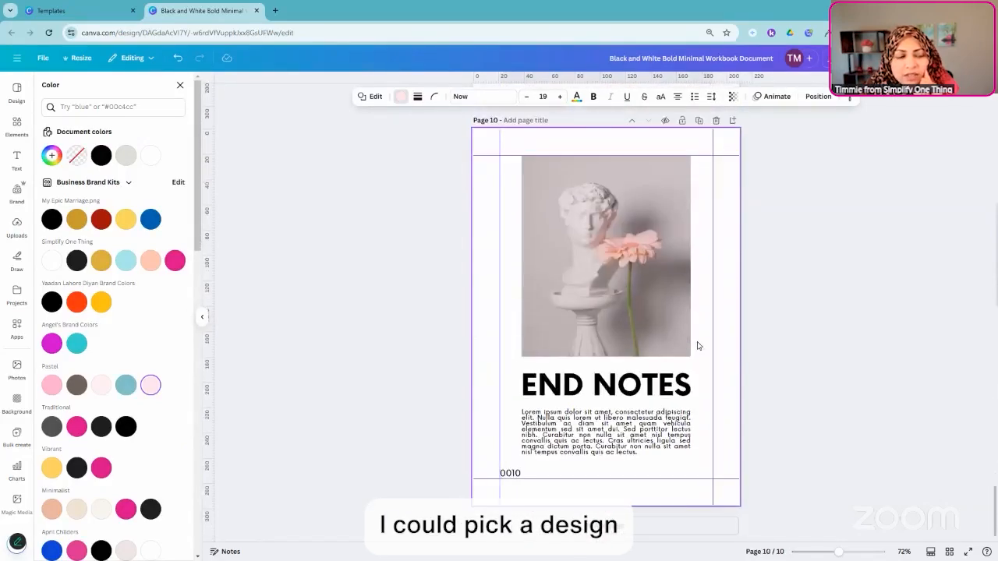
pyautogui.scroll(20, 699, 345)
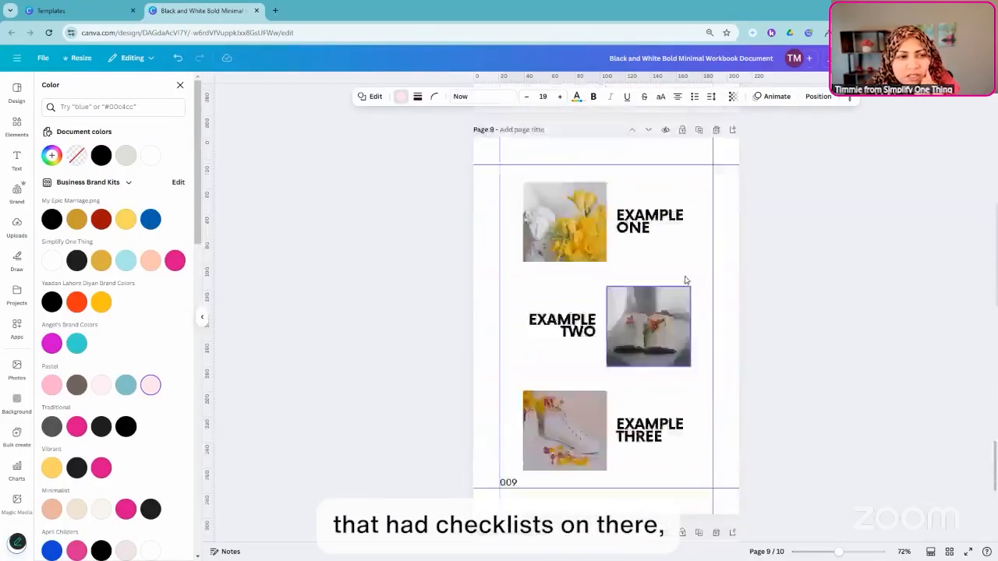
pyautogui.scroll(20, 661, 173)
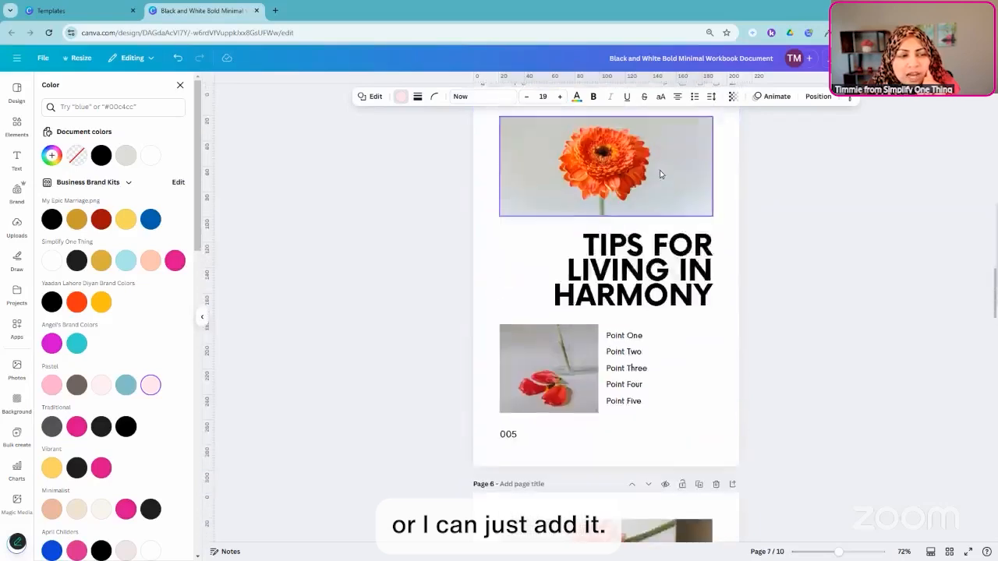
# Step: Add a blank page directly after page 5, "Tips for Living in Harmony"
pyautogui.scroll(-6, 669, 195)
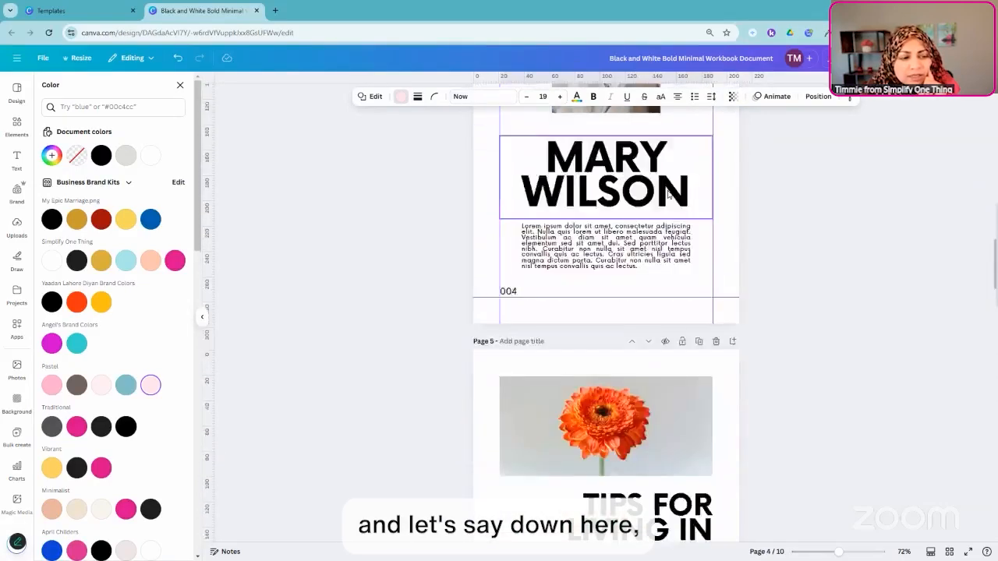
pyautogui.scroll(3, 695, 191)
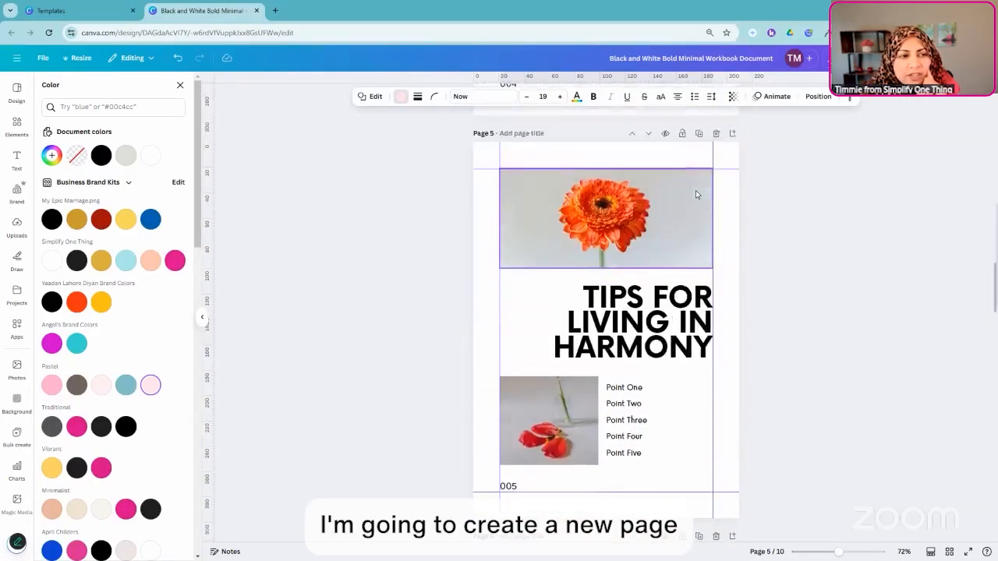
pyautogui.click(732, 135)
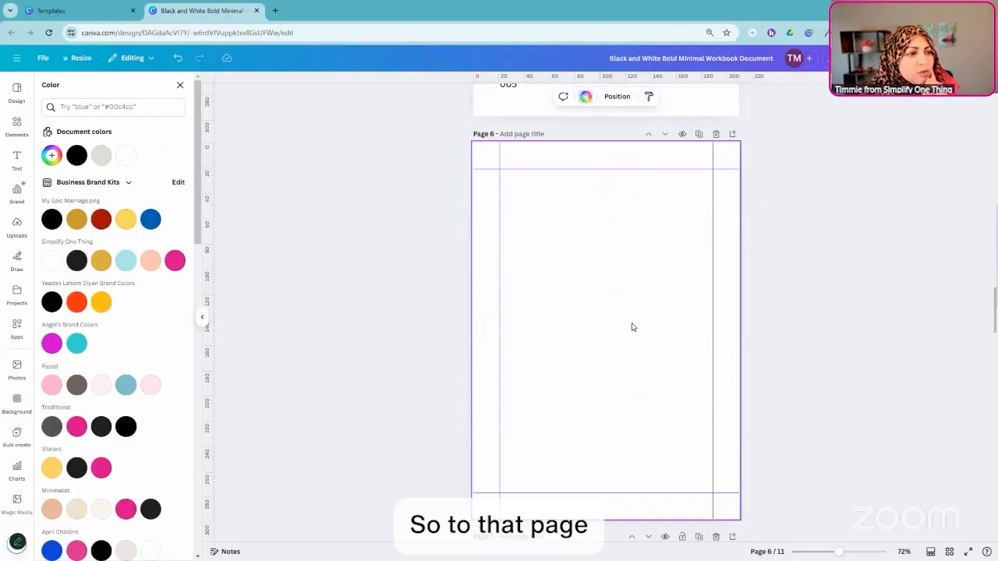
# Step: Browse the suggested design templates for the blank page 6, and search them for "checklist"
pyautogui.click(16, 97)
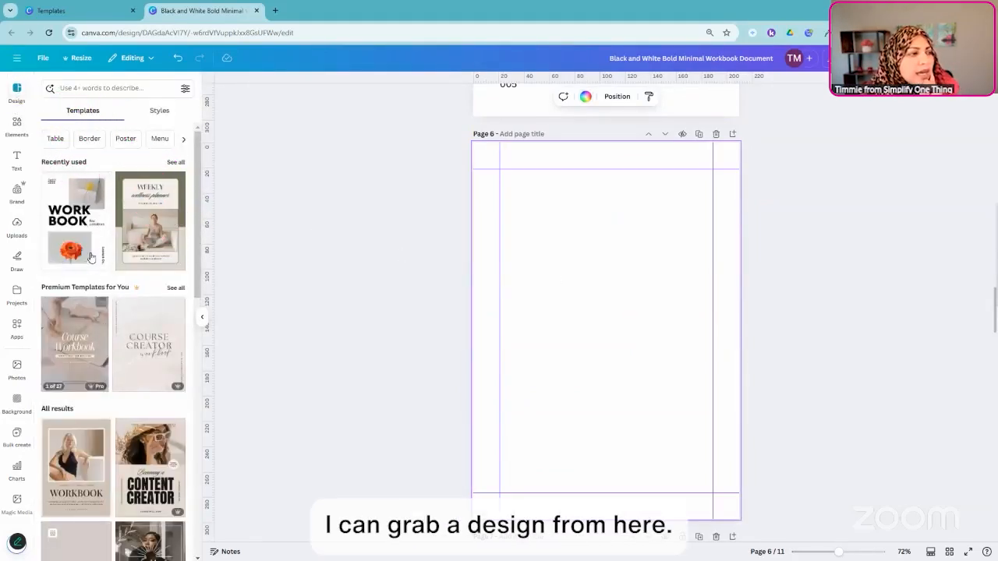
pyautogui.scroll(-10, 88, 340)
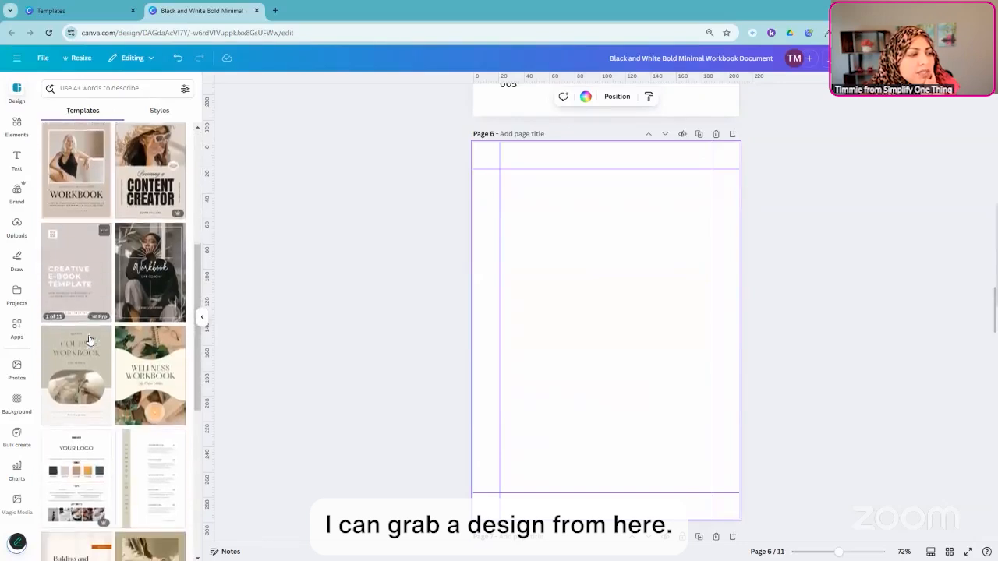
pyautogui.scroll(-10, 88, 357)
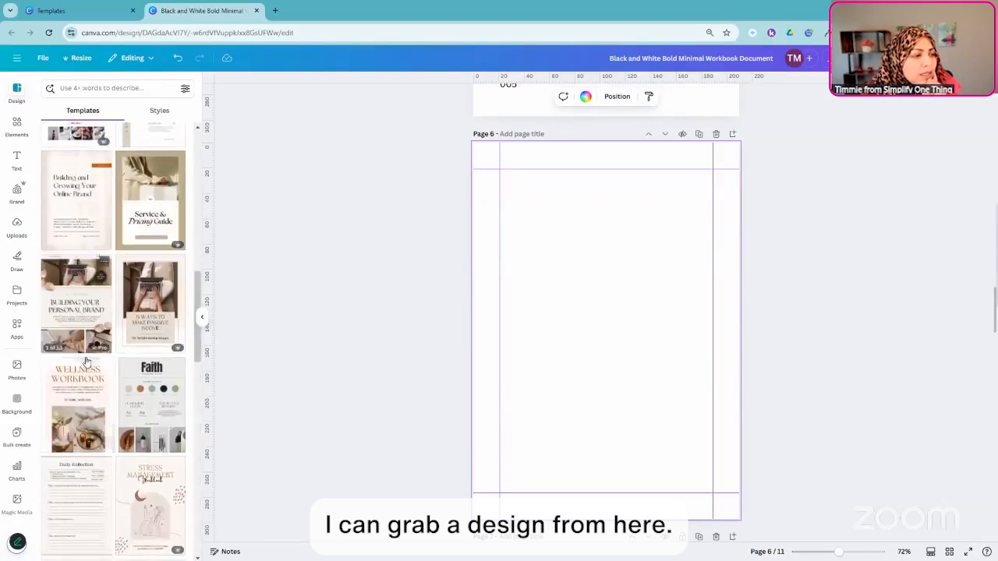
pyautogui.click(128, 89)
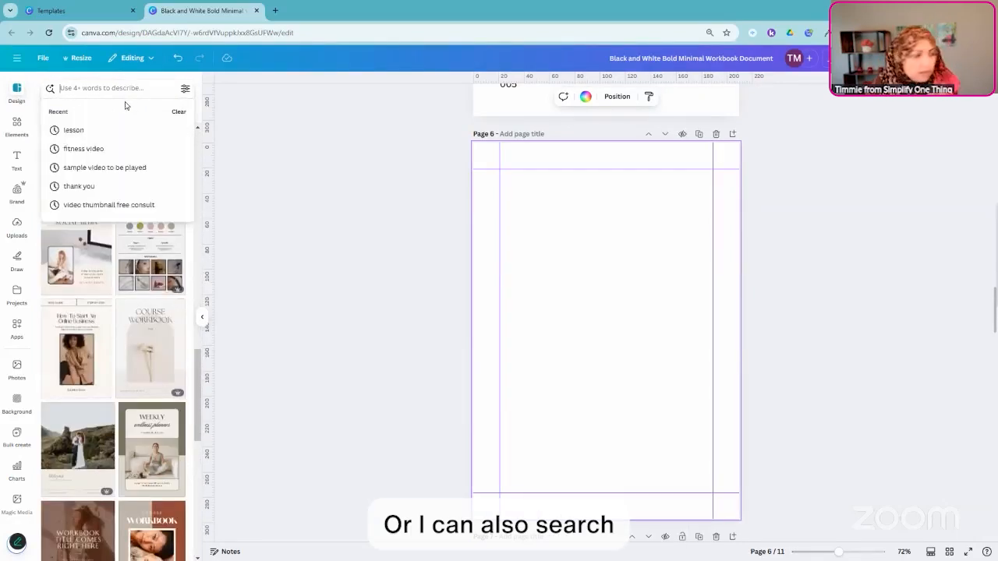
pyautogui.write('checklist')
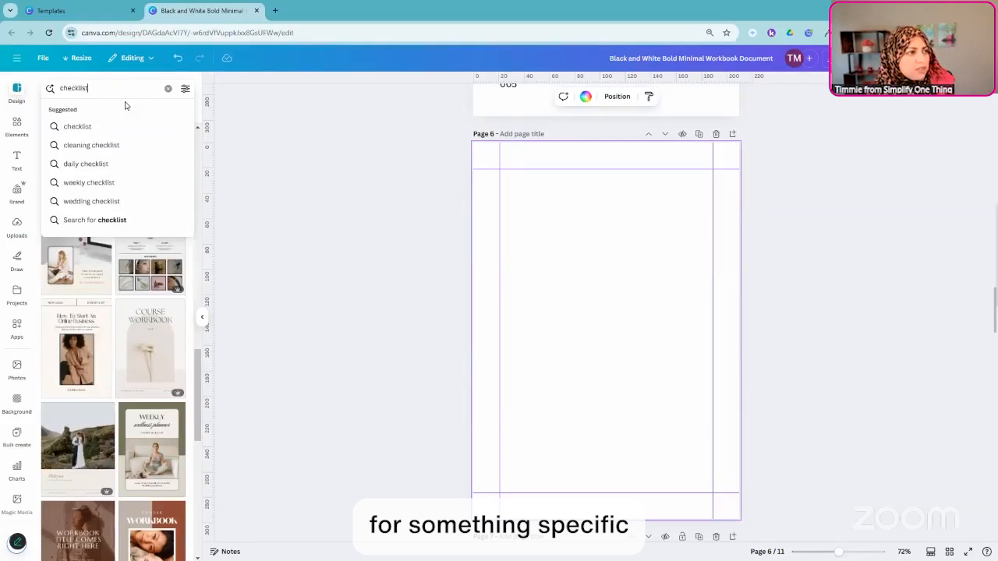
pyautogui.press('Return')
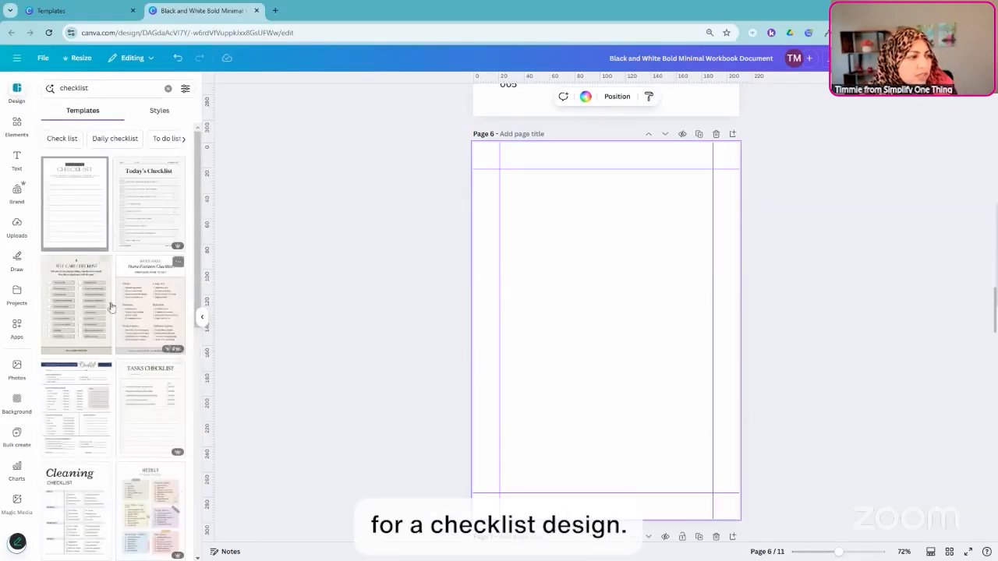
# Step: Browse the checklist templates and apply the Black Simple Weekly Cleaning Checklist design to the blank page 6
pyautogui.scroll(-1, 115, 367)
pyautogui.scroll(-1, 99, 377)
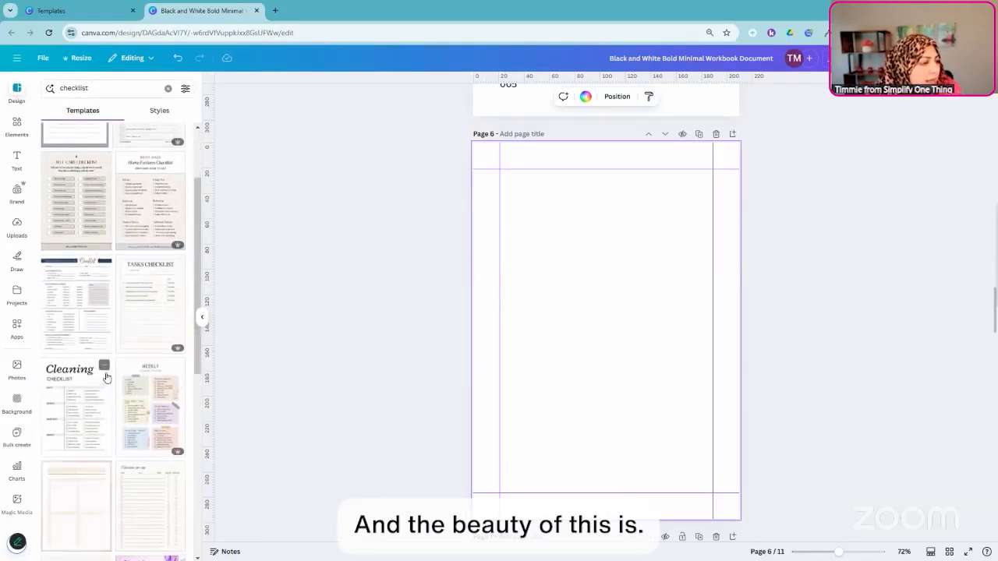
pyautogui.scroll(-5, 153, 472)
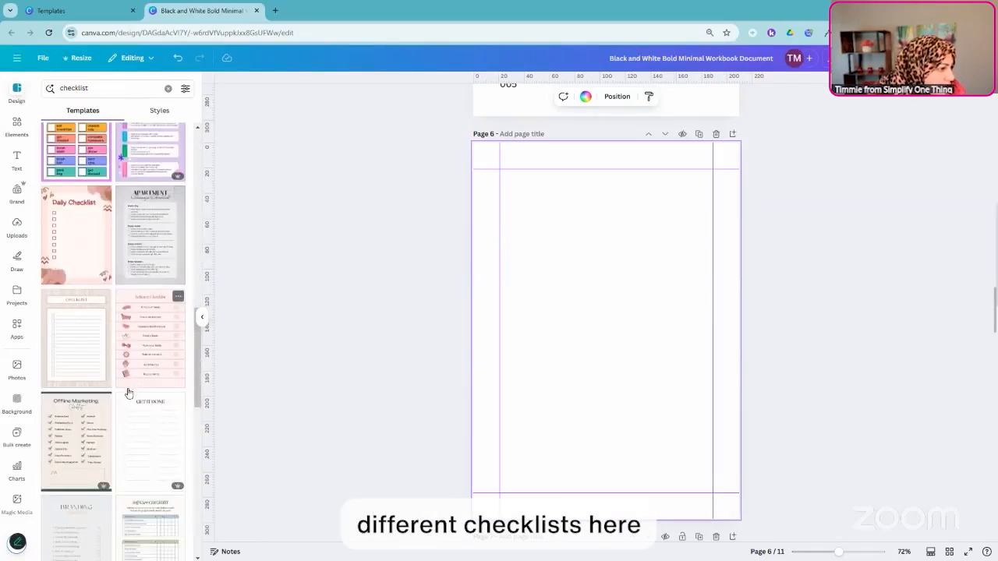
pyautogui.scroll(-5, 131, 390)
pyautogui.scroll(-2, 162, 452)
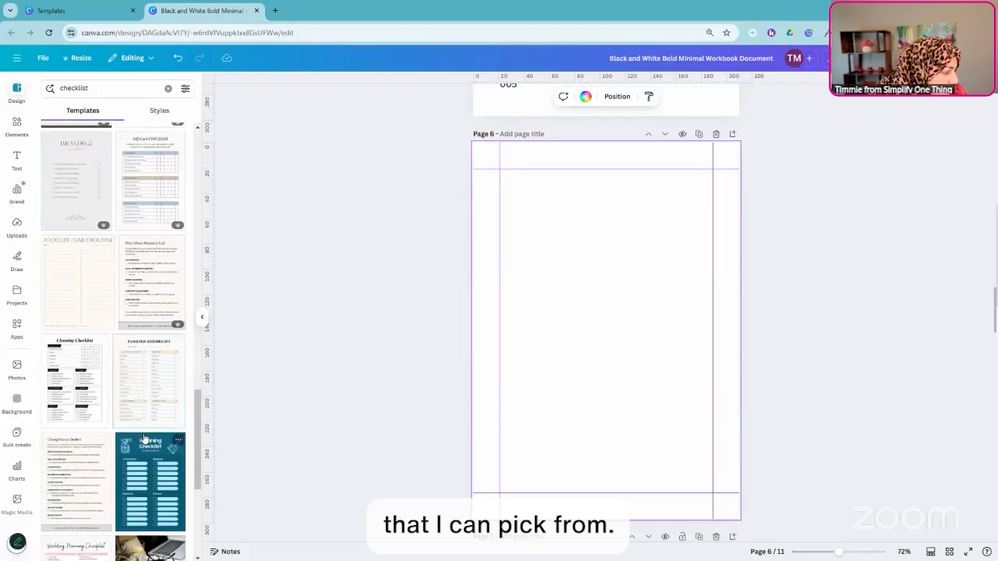
pyautogui.scroll(-1, 144, 439)
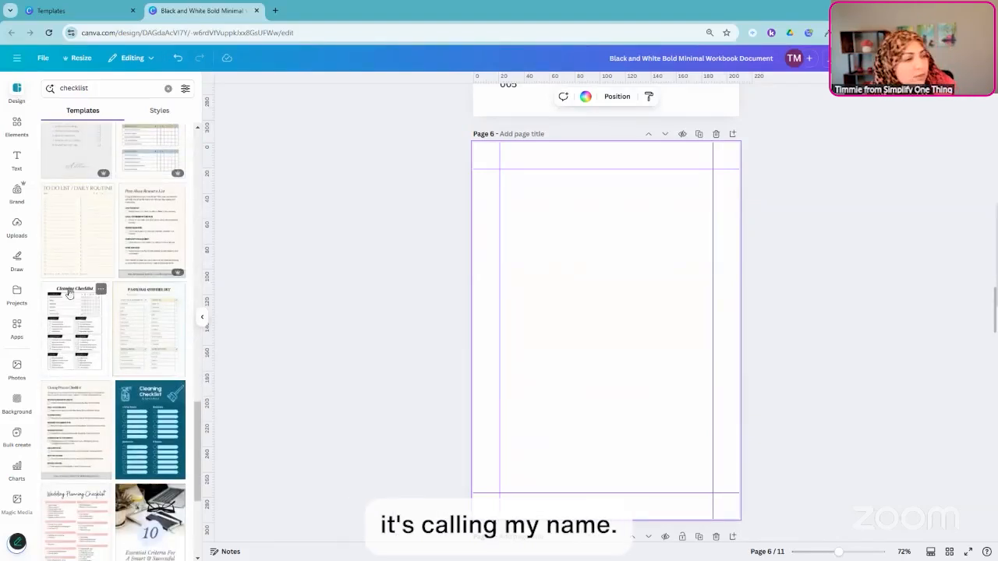
pyautogui.click(66, 293)
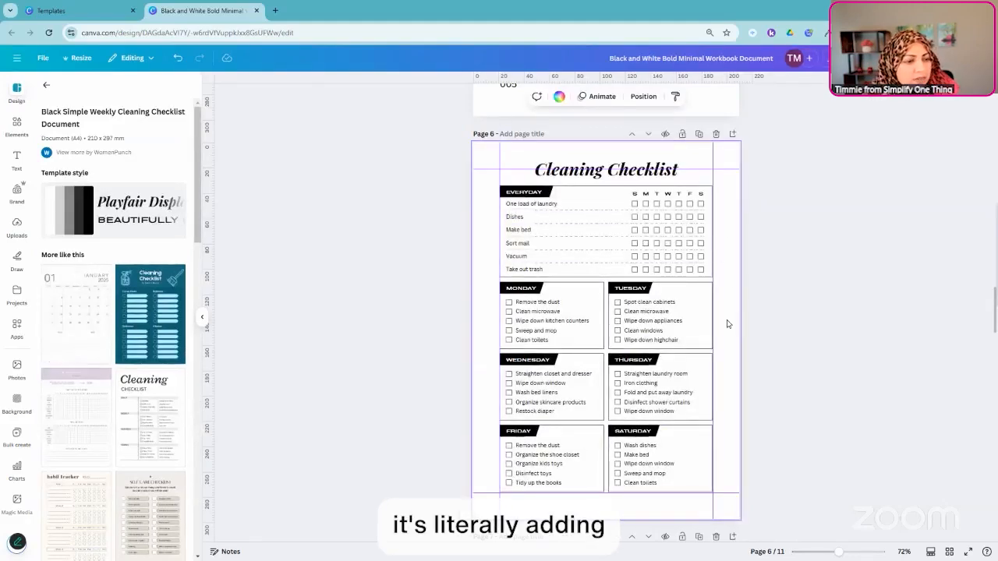
# Step: Change the font of the "Cleaning Checklist" title on page 6 to Now
pyautogui.scroll(-1, 727, 335)
pyautogui.scroll(3, 727, 343)
pyautogui.scroll(-1, 729, 347)
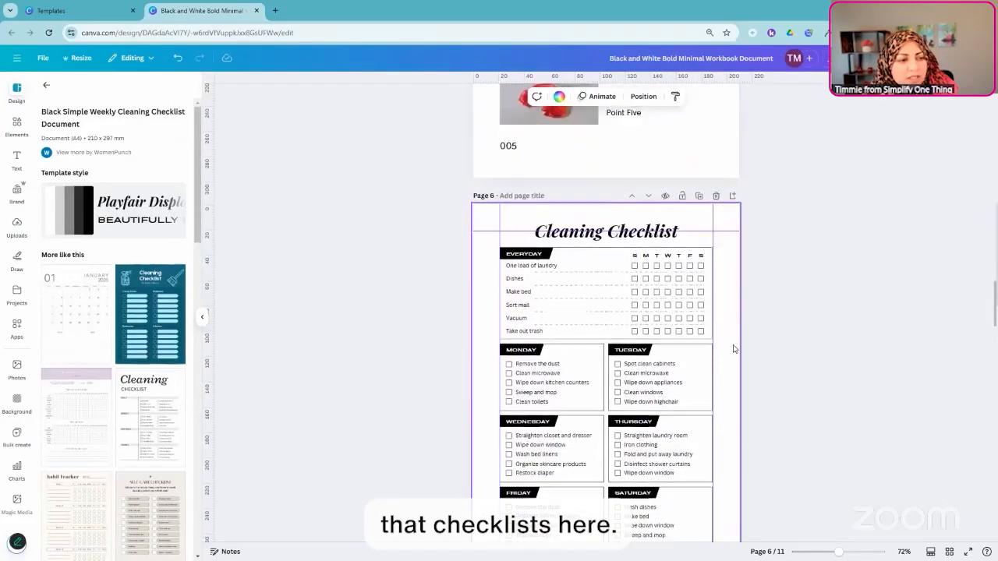
pyautogui.scroll(-1, 733, 348)
pyautogui.click(612, 221)
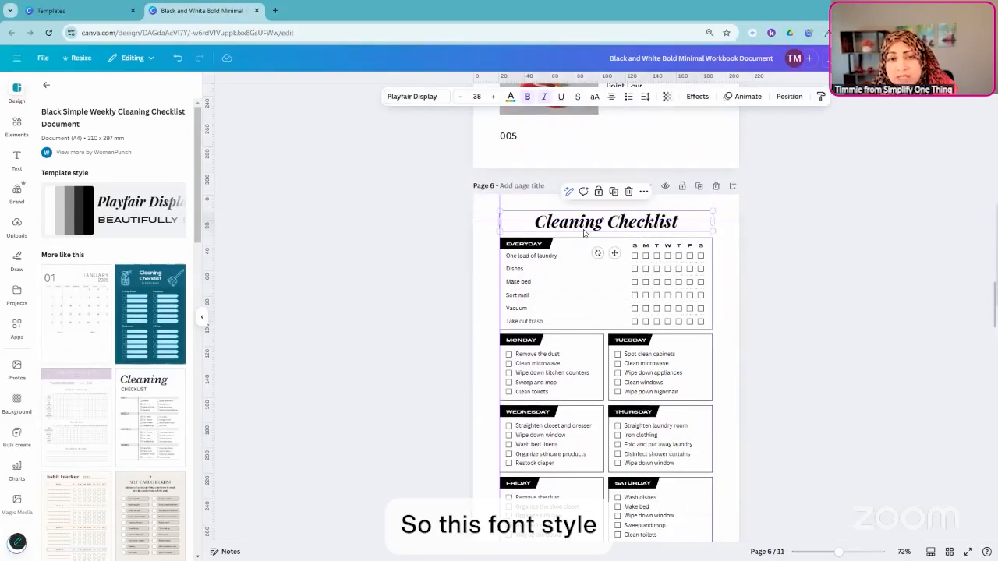
pyautogui.click(414, 95)
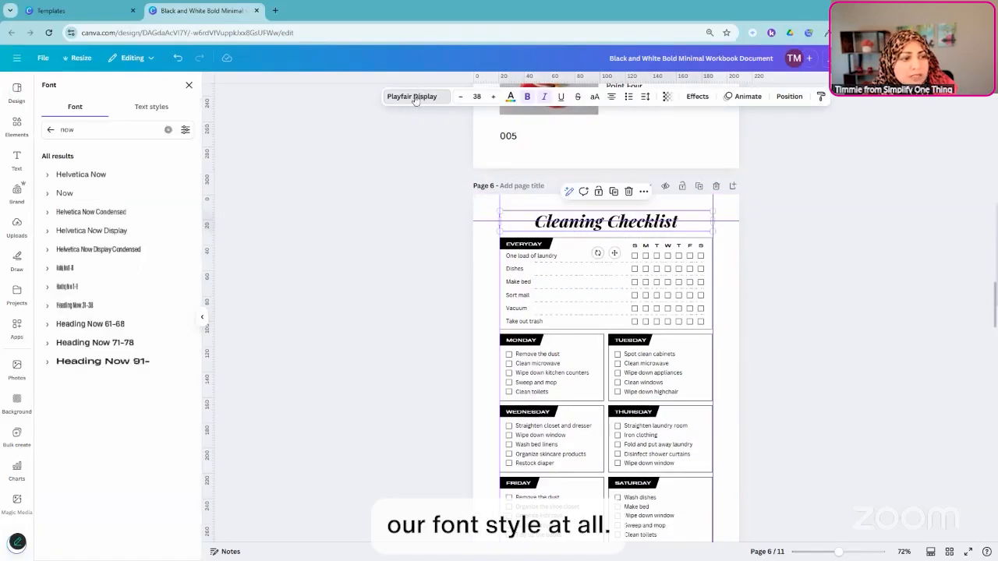
pyautogui.click(87, 193)
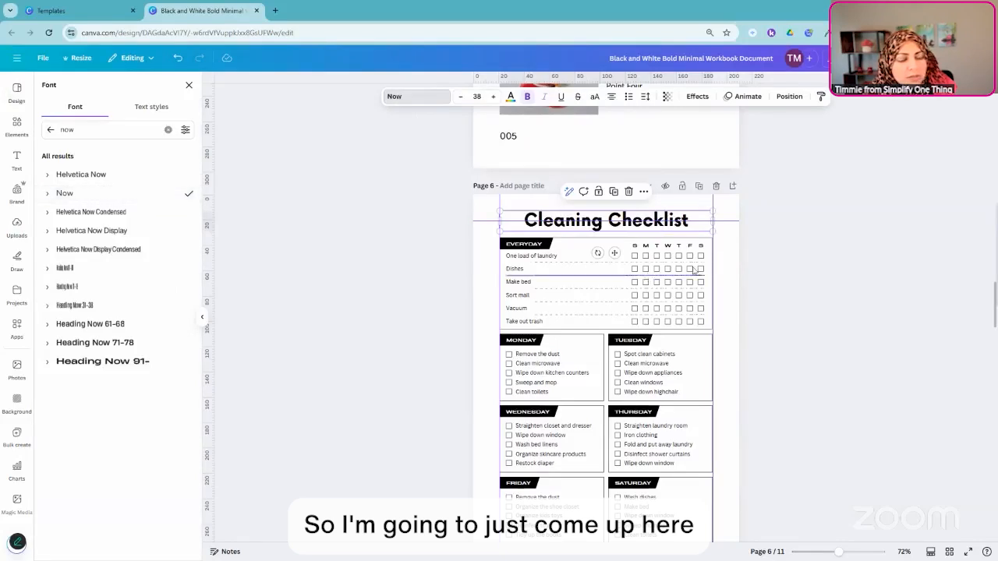
# Step: Change the font of the "One load of laundry" item on page 6 to Now and apply it to all matching text in the design
pyautogui.click(516, 256)
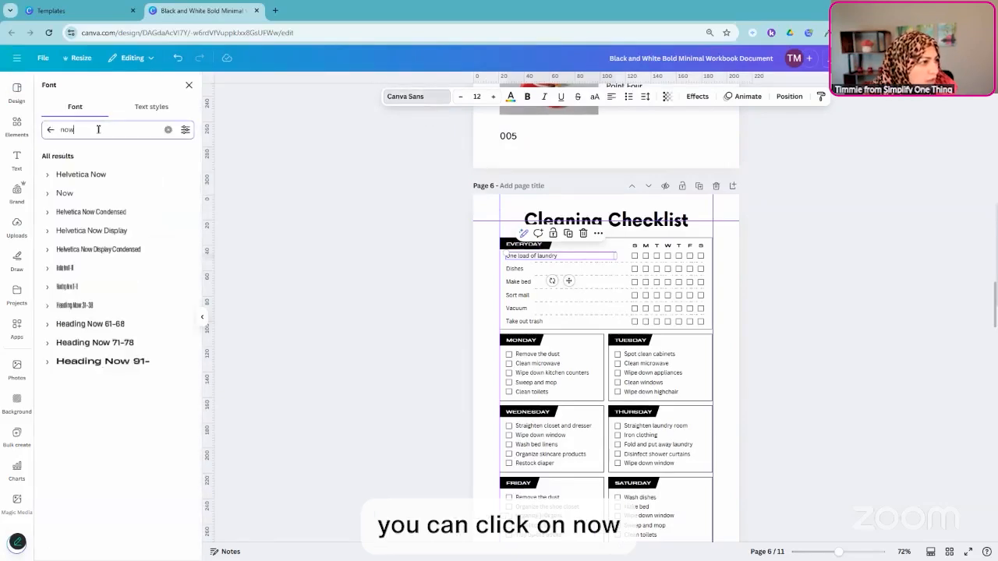
pyautogui.click(80, 195)
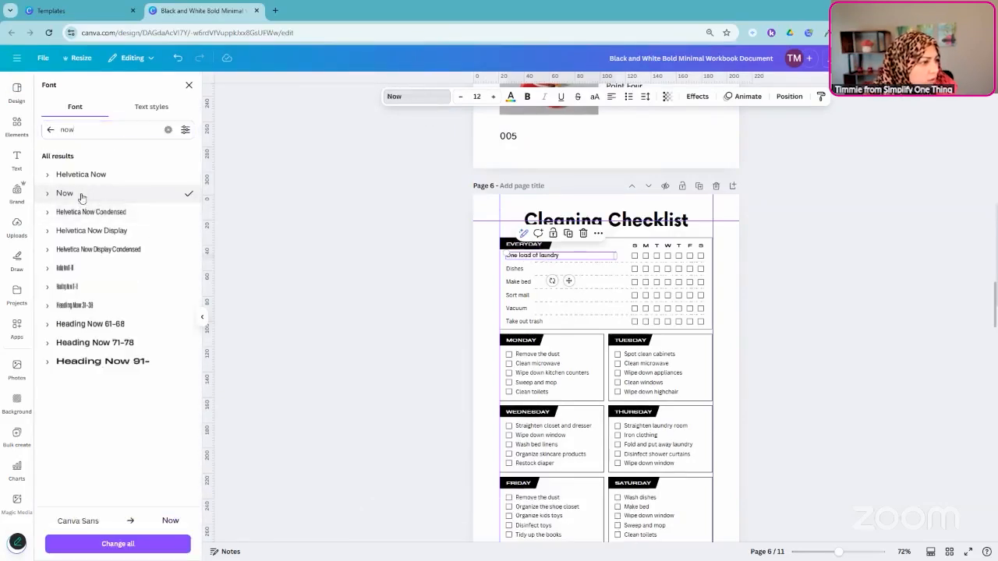
pyautogui.click(121, 544)
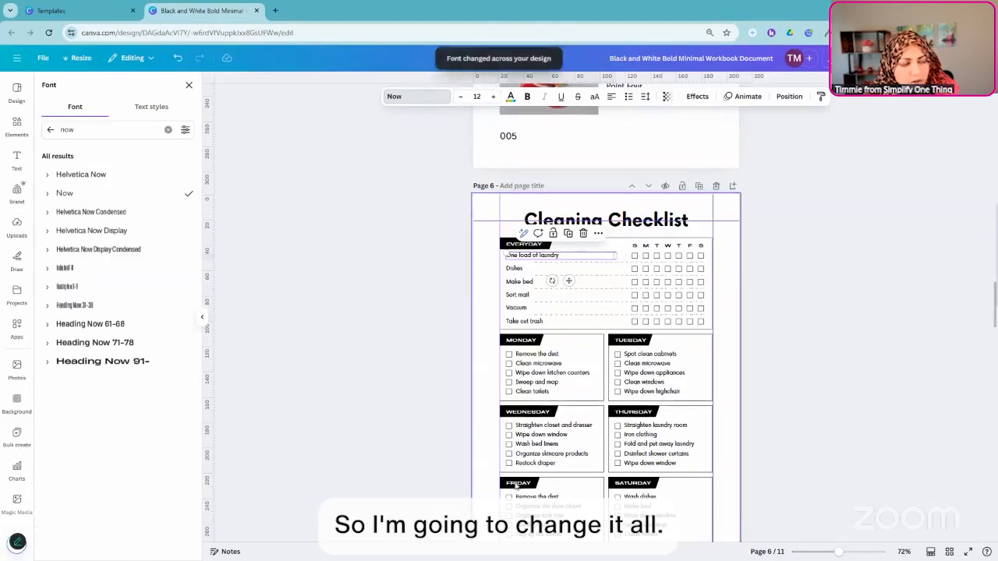
pyautogui.scroll(-2, 639, 448)
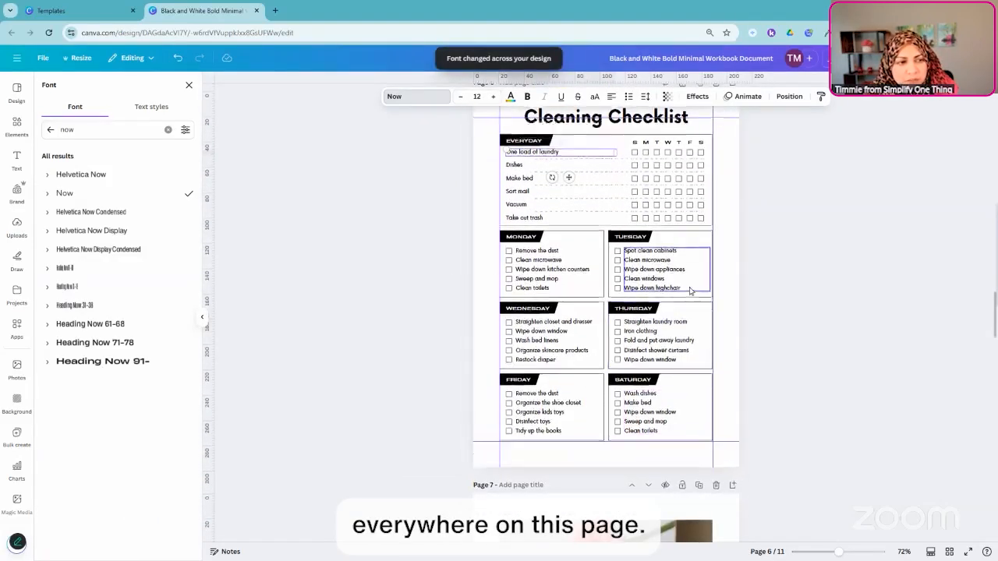
pyautogui.scroll(2, 662, 296)
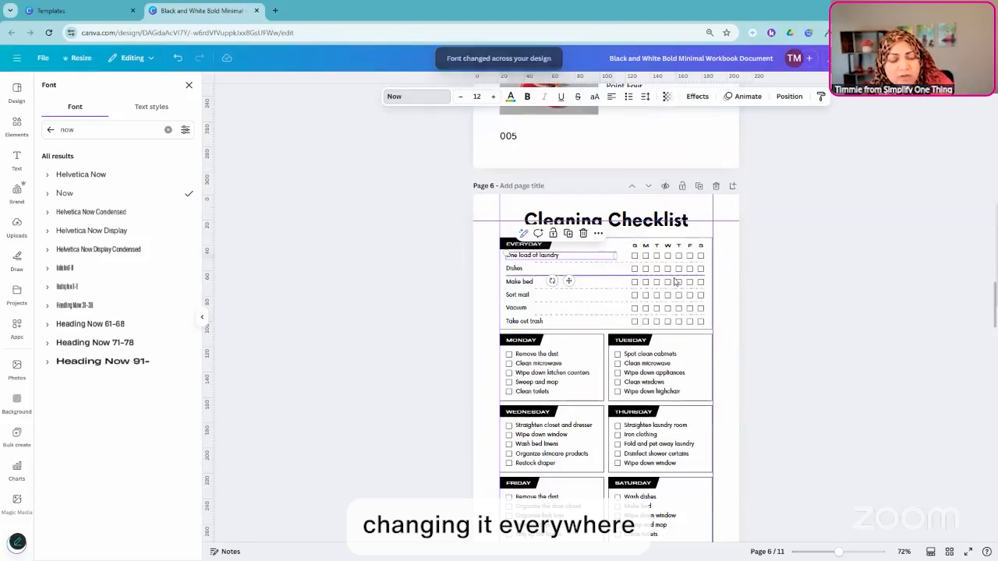
pyautogui.scroll(-2, 739, 354)
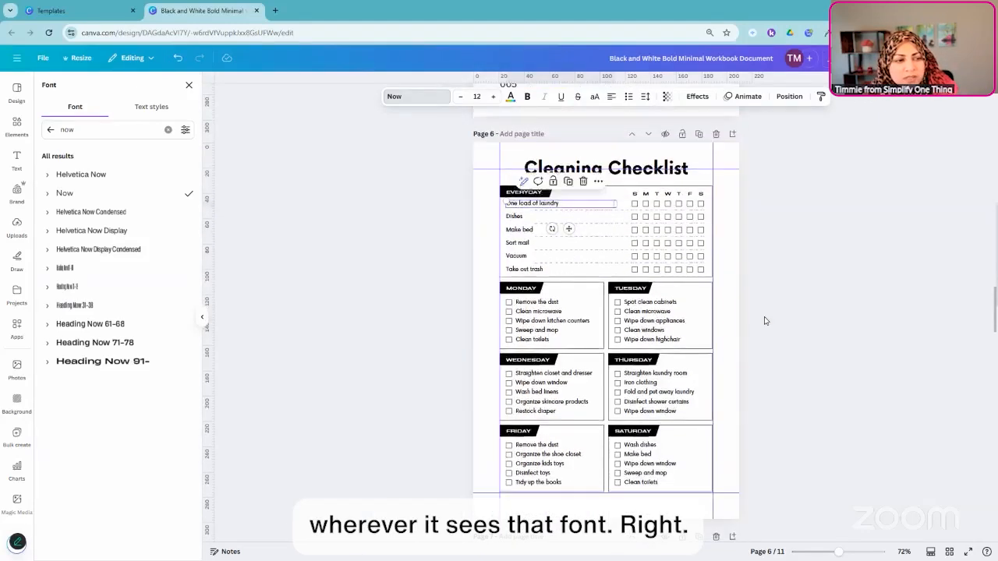
pyautogui.scroll(1, 744, 305)
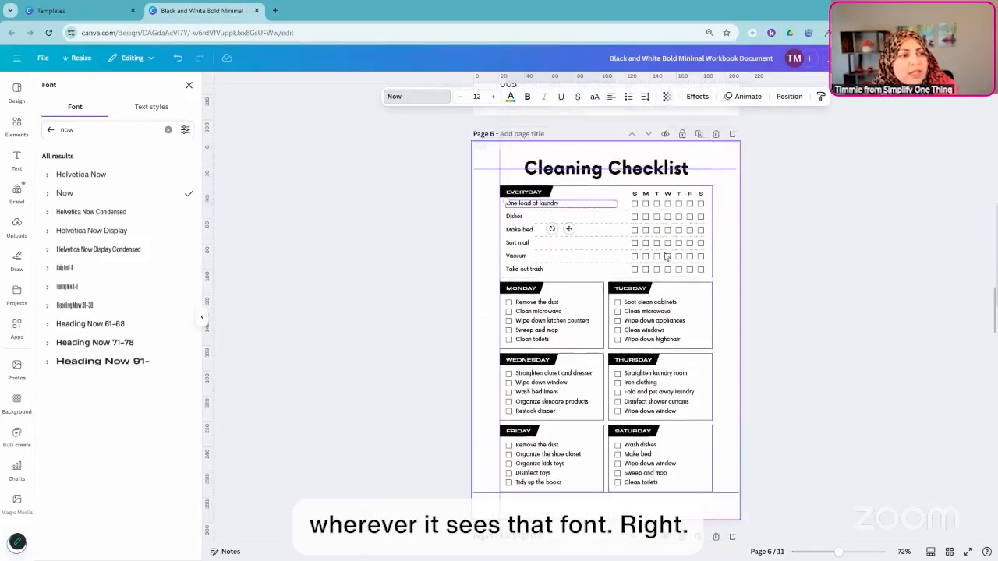
# Step: Recolor the "Everyday" label box with the Simplify One Thing brand pink and apply that color change to all matching elements in the design
pyautogui.click(501, 187)
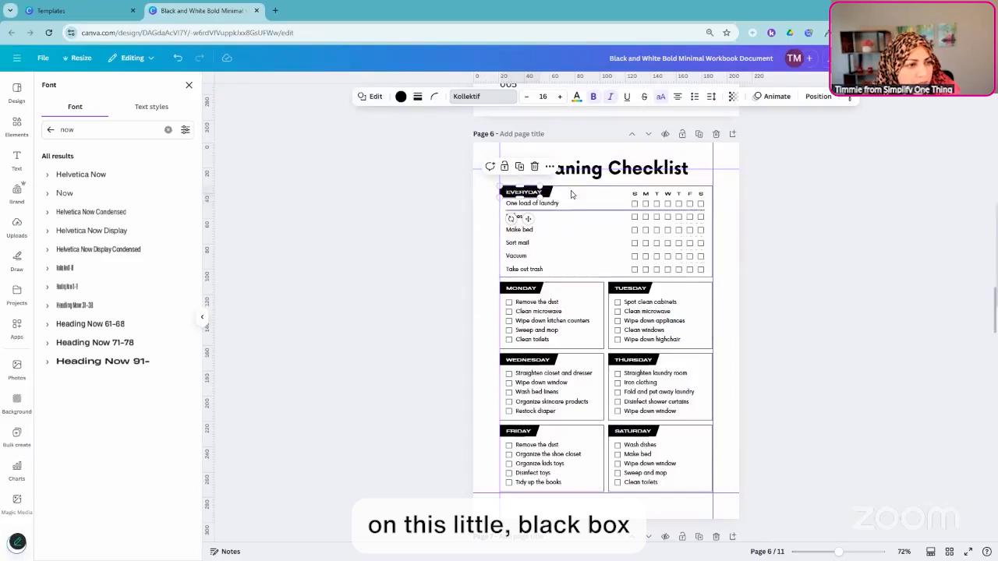
pyautogui.click(401, 98)
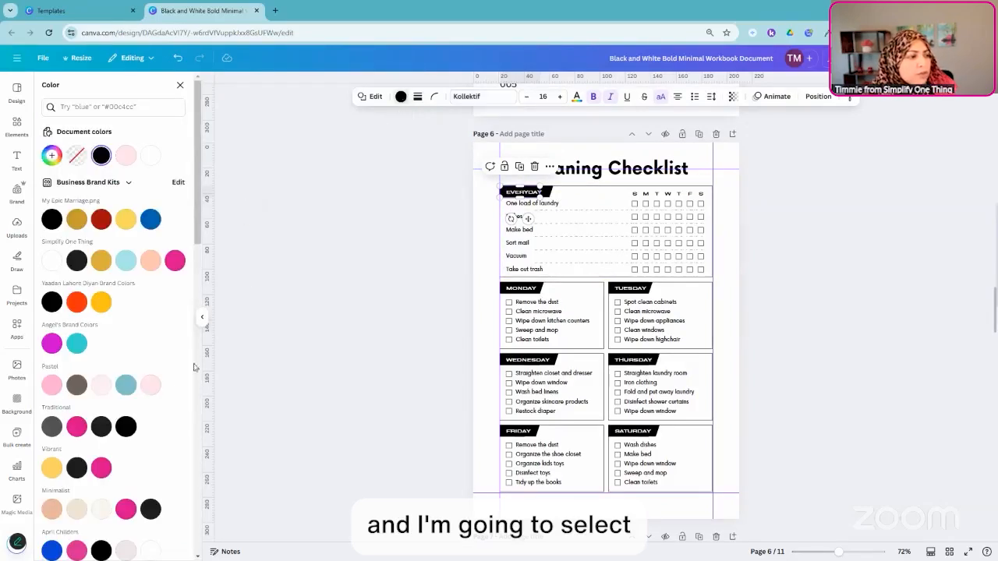
pyautogui.click(151, 385)
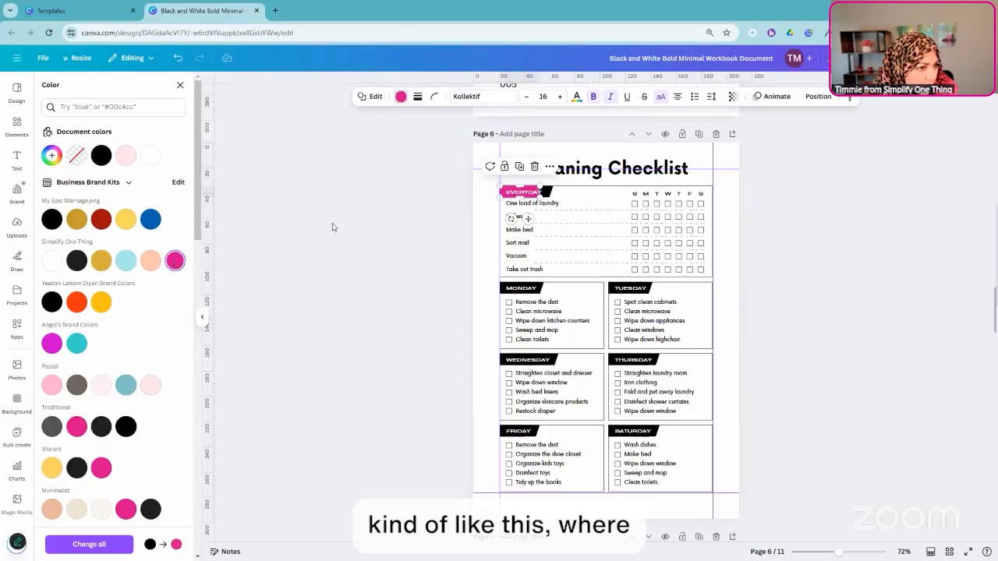
pyautogui.click(88, 545)
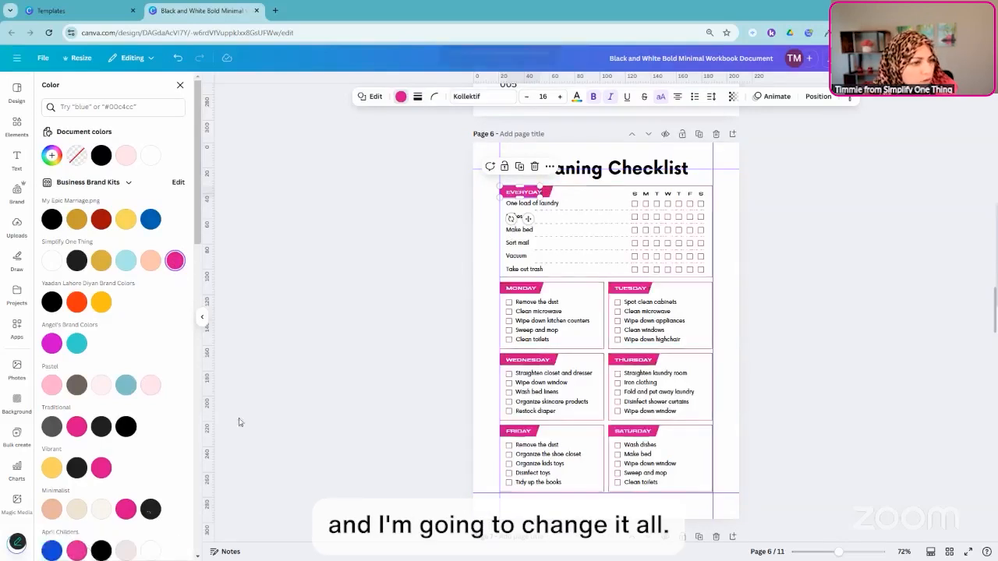
pyautogui.click(894, 281)
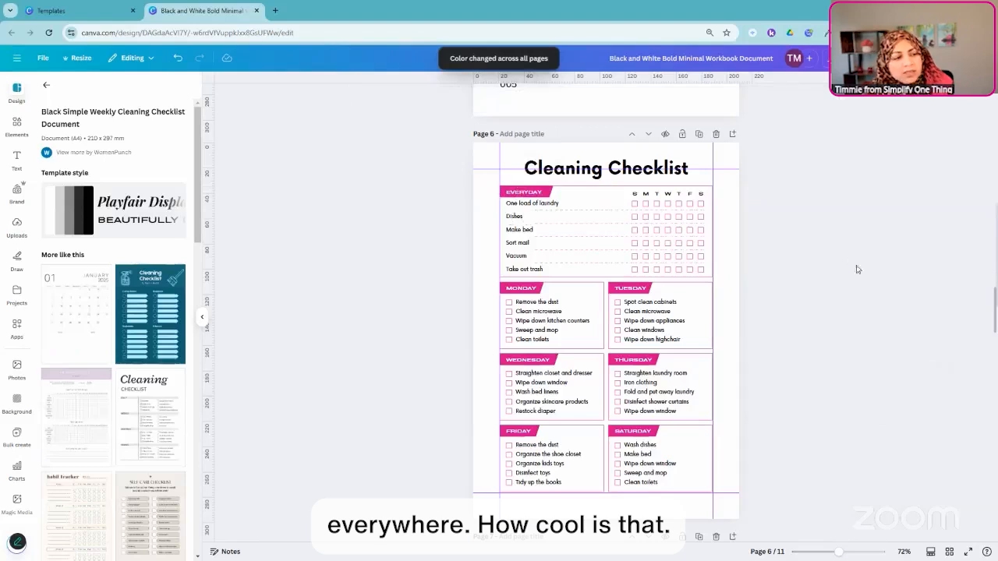
# Step: Check the restyled checklist on page 6, including its colored labels and the Monday task list
pyautogui.scroll(1, 886, 305)
pyautogui.scroll(-1, 887, 305)
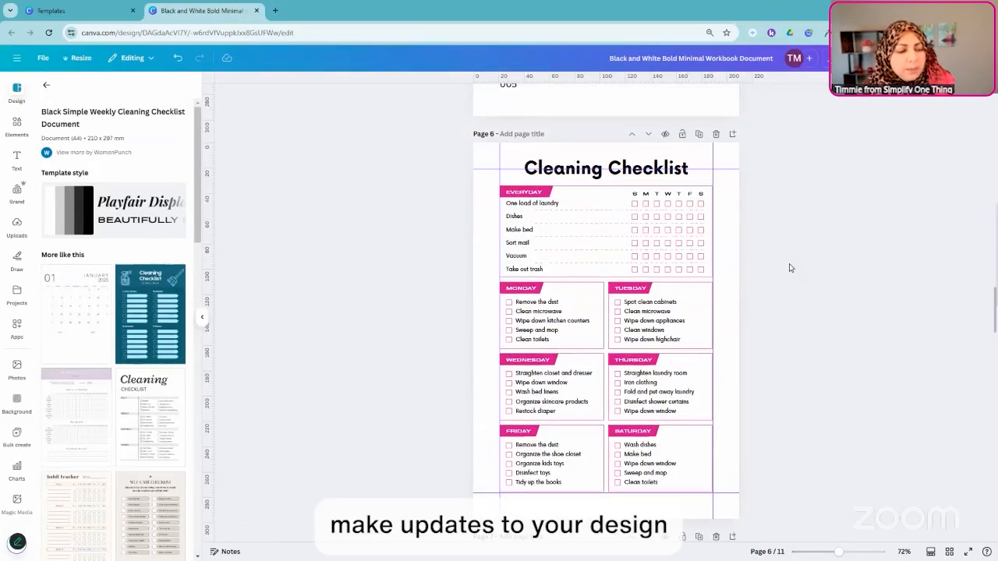
pyautogui.scroll(-1, 776, 300)
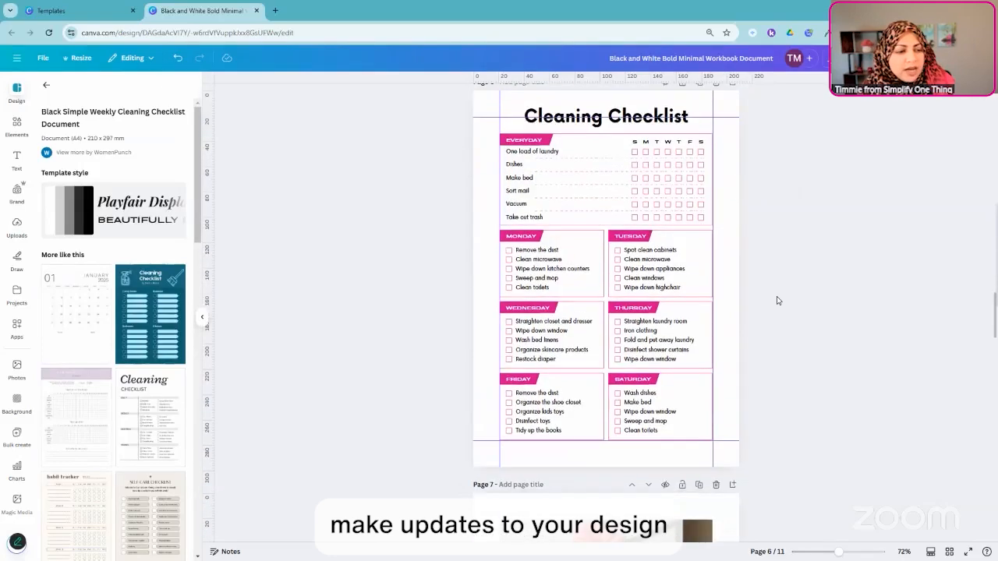
pyautogui.scroll(2, 775, 298)
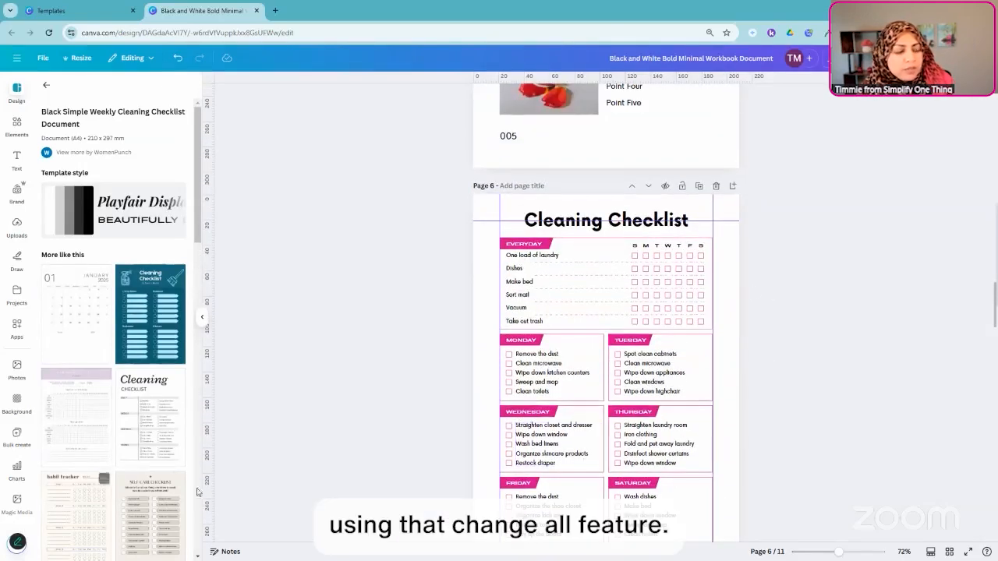
pyautogui.scroll(-2, 743, 332)
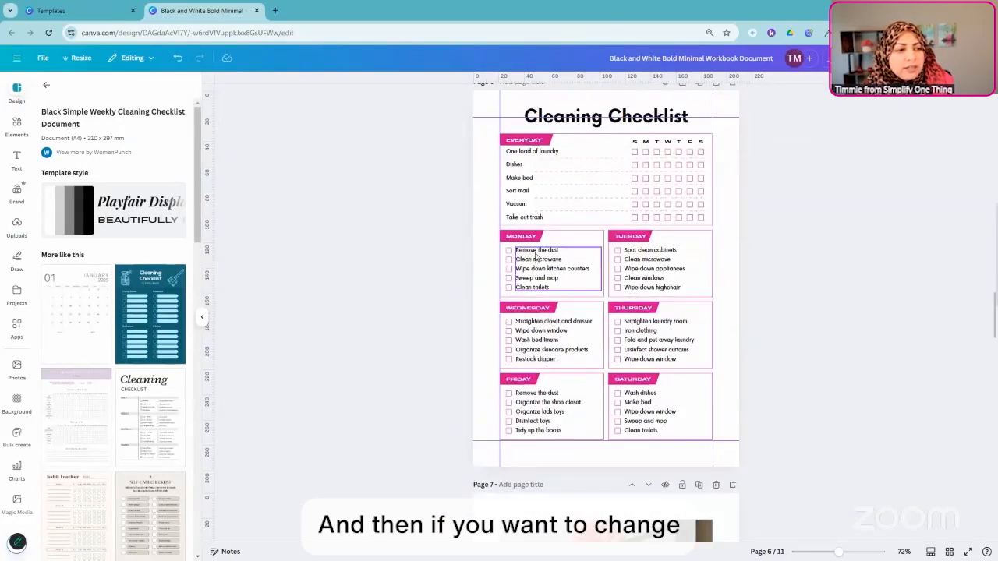
pyautogui.click(534, 255)
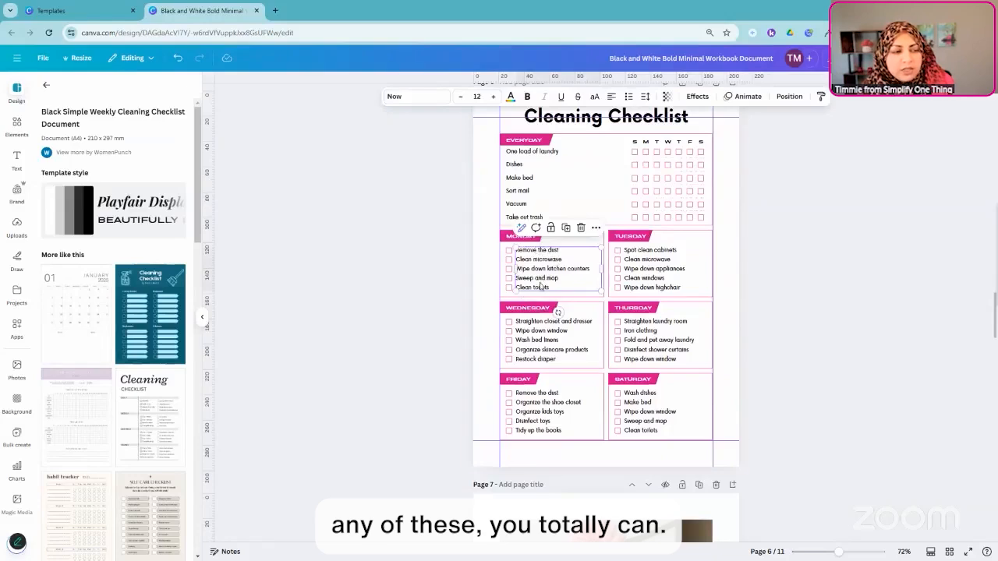
pyautogui.scroll(-2, 727, 297)
pyautogui.scroll(5, 740, 289)
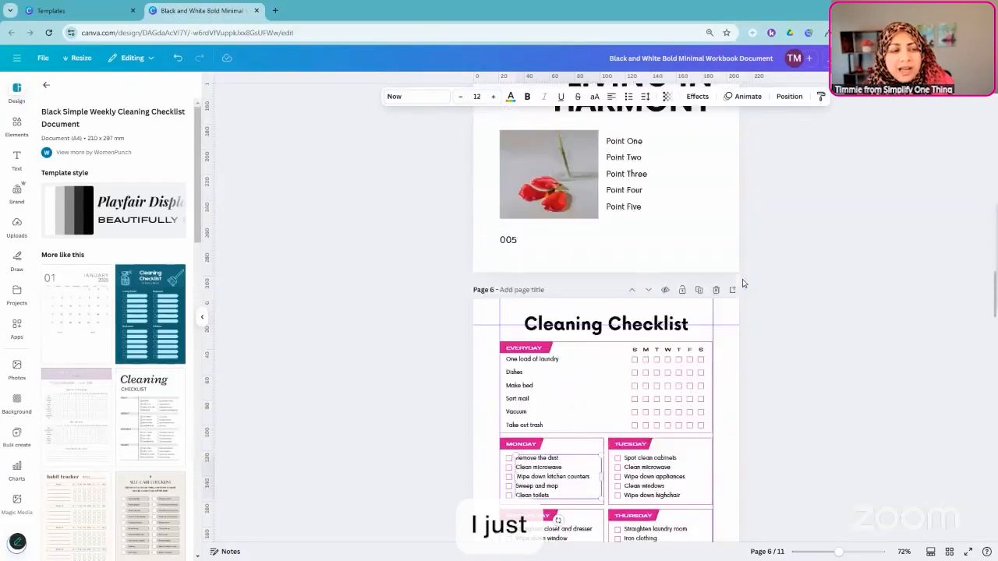
pyautogui.scroll(-4, 745, 289)
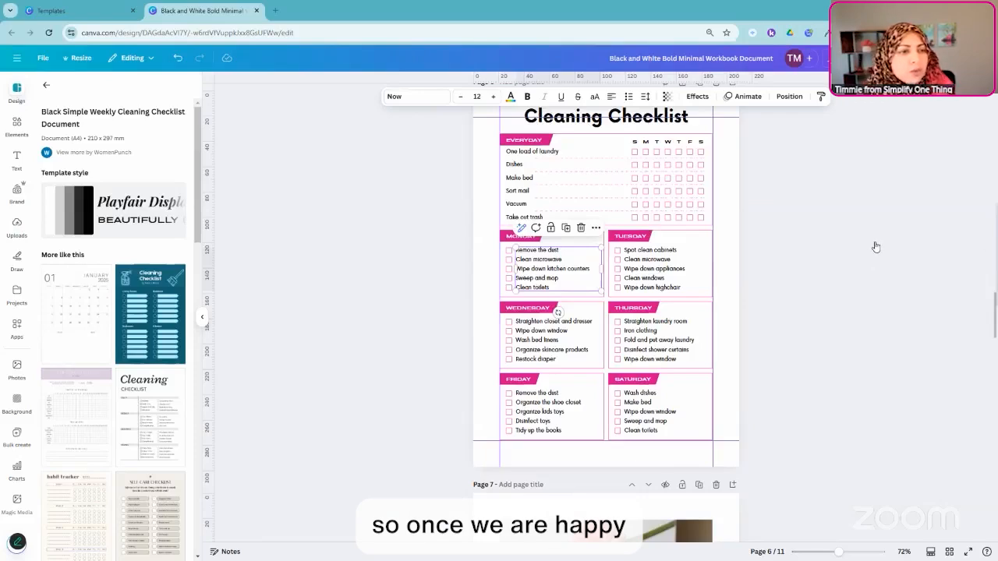
# Step: Look through the workbook pages from the intro to the examples to review the fonts, colors and placeholder content
pyautogui.scroll(6, 874, 246)
pyautogui.scroll(12, 874, 243)
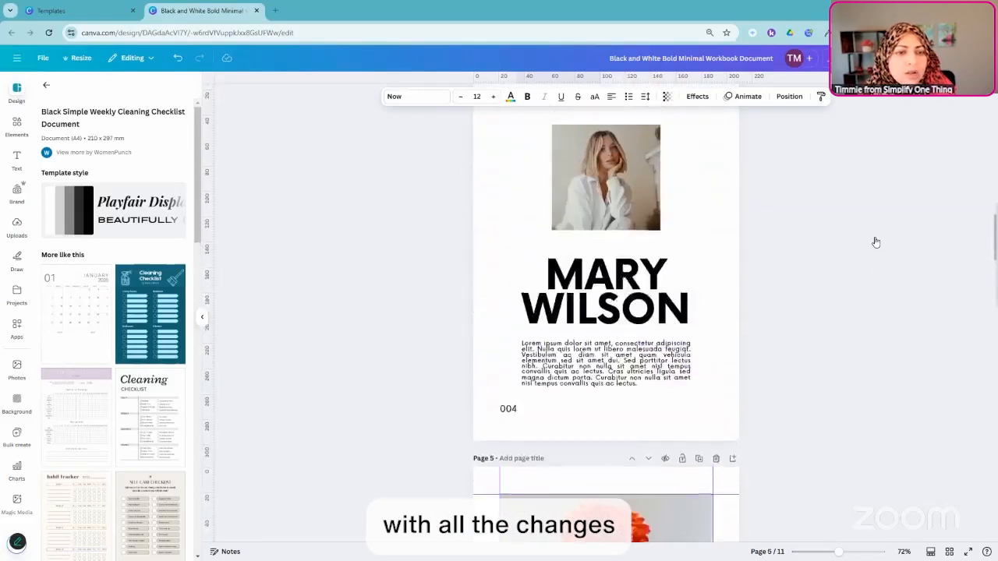
pyautogui.scroll(3, 870, 218)
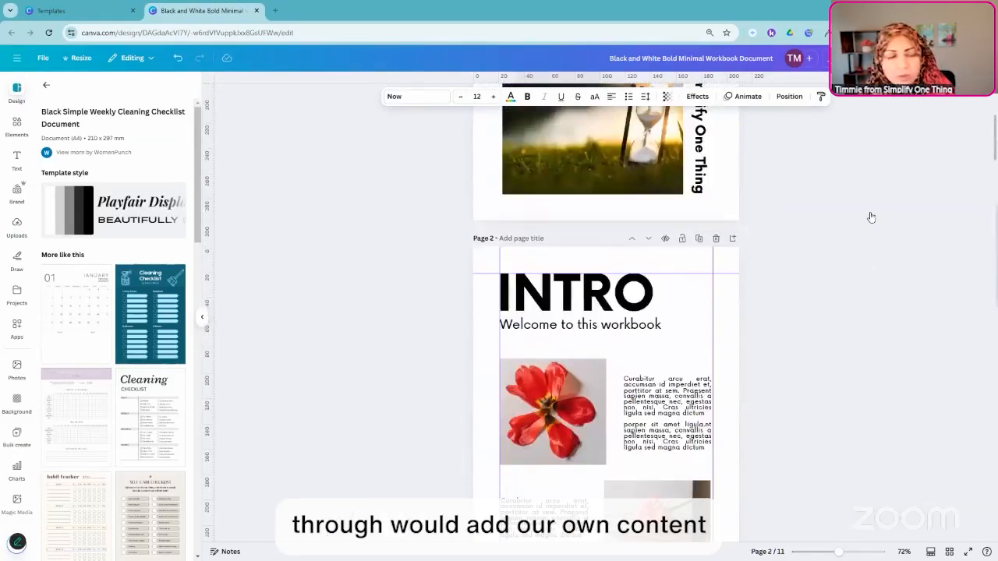
pyautogui.scroll(-6, 871, 218)
pyautogui.scroll(-8, 659, 225)
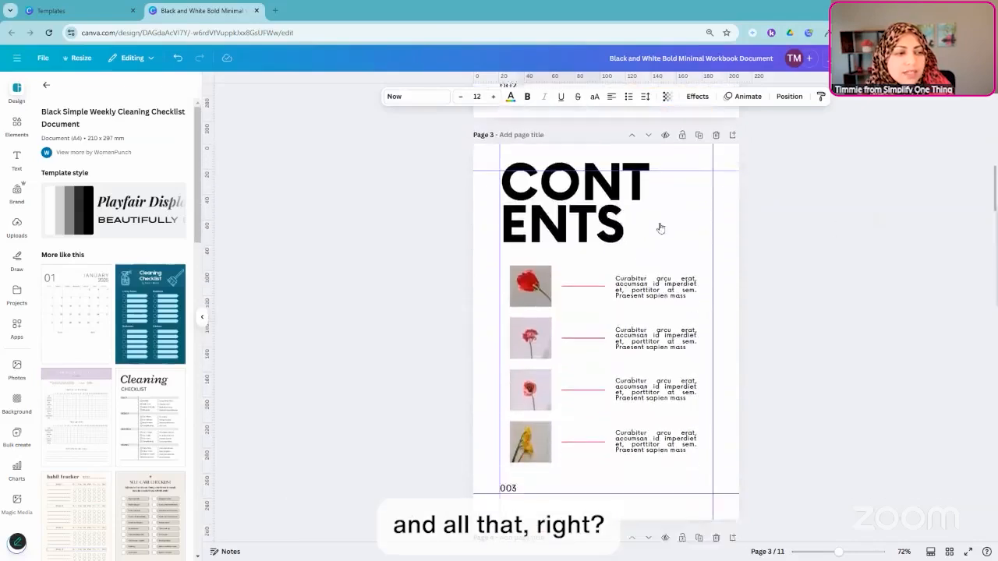
pyautogui.scroll(-15, 738, 352)
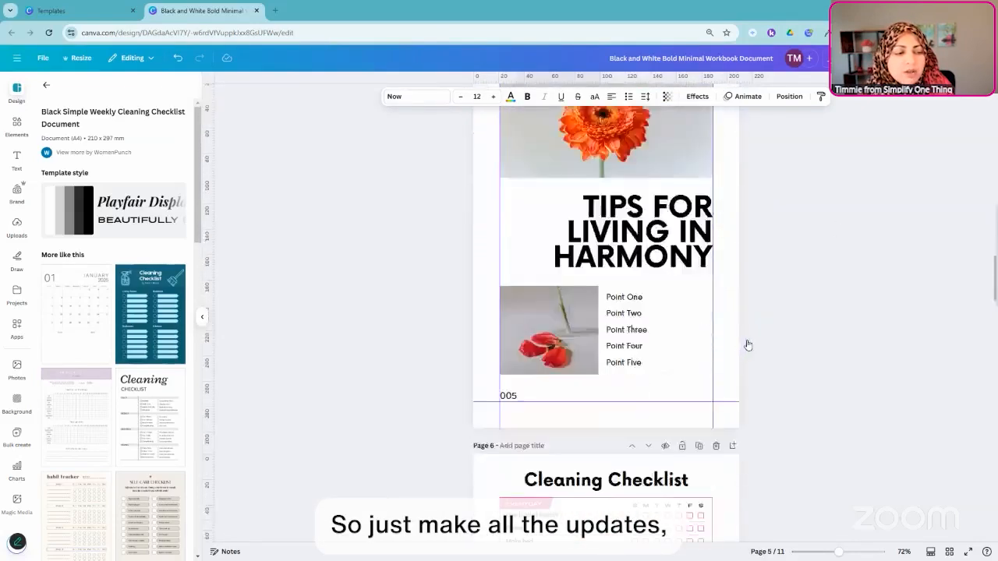
pyautogui.scroll(-10, 751, 339)
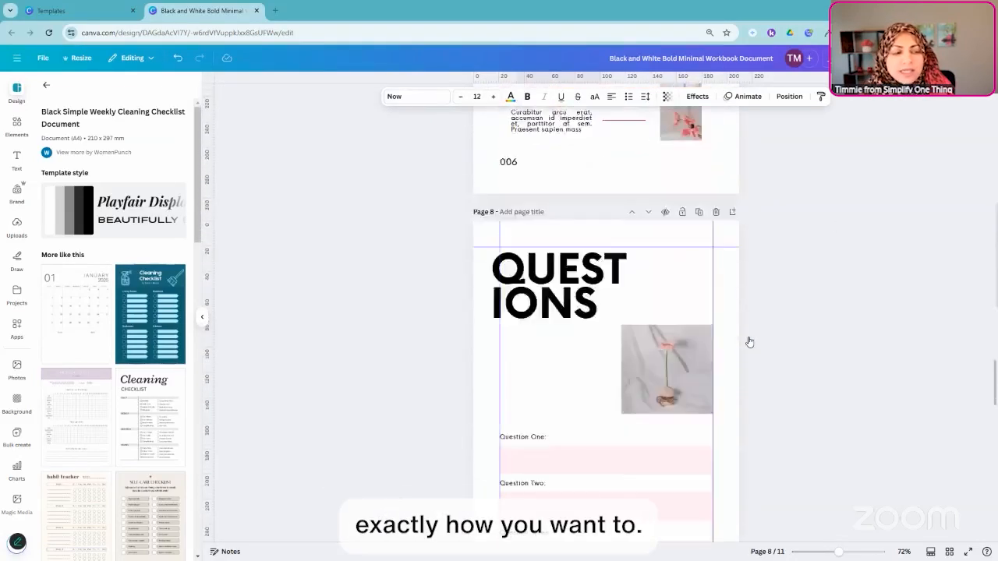
pyautogui.scroll(-3, 814, 166)
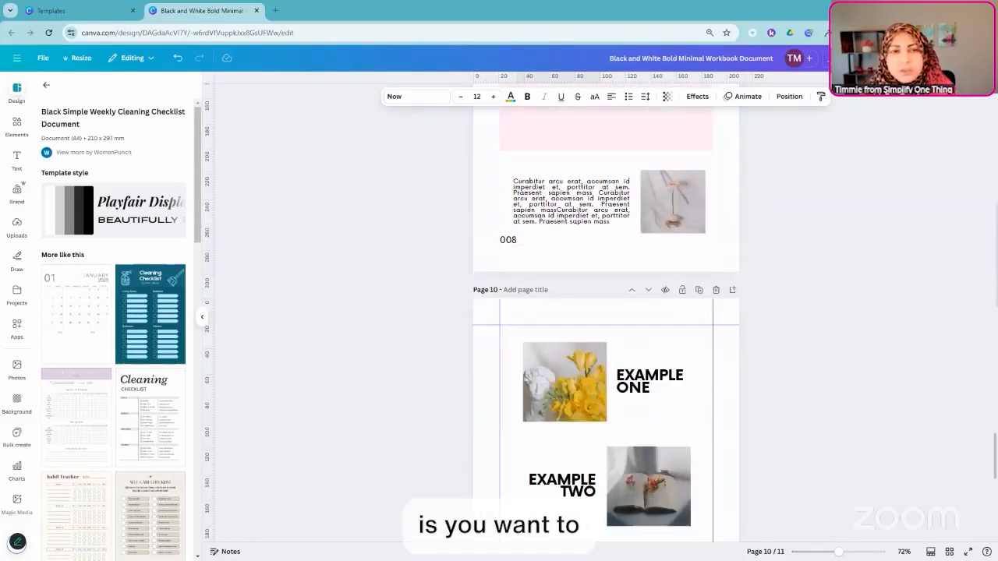
# Step: Rename the design as "TEST WORKBOOK"
pyautogui.click(964, 58)
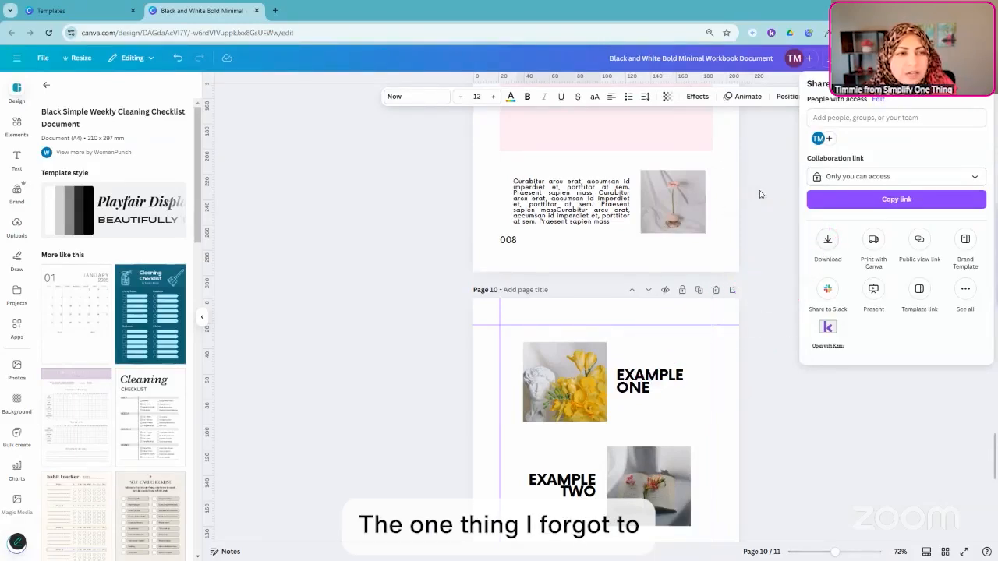
pyautogui.click(703, 60)
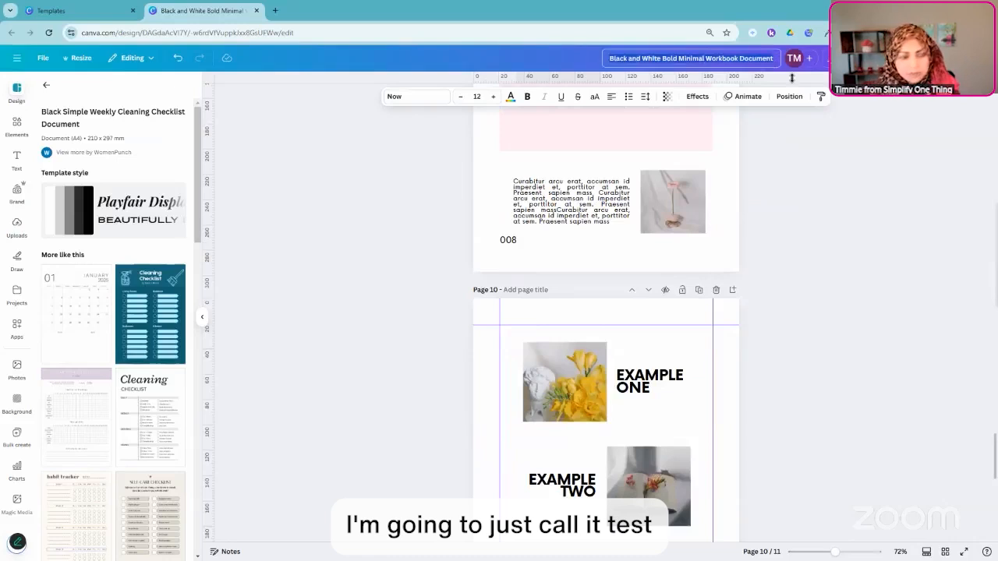
pyautogui.hotkey('ctrl', 'a')
pyautogui.press('BackSpace')
pyautogui.write('TEST WORKBOOK')
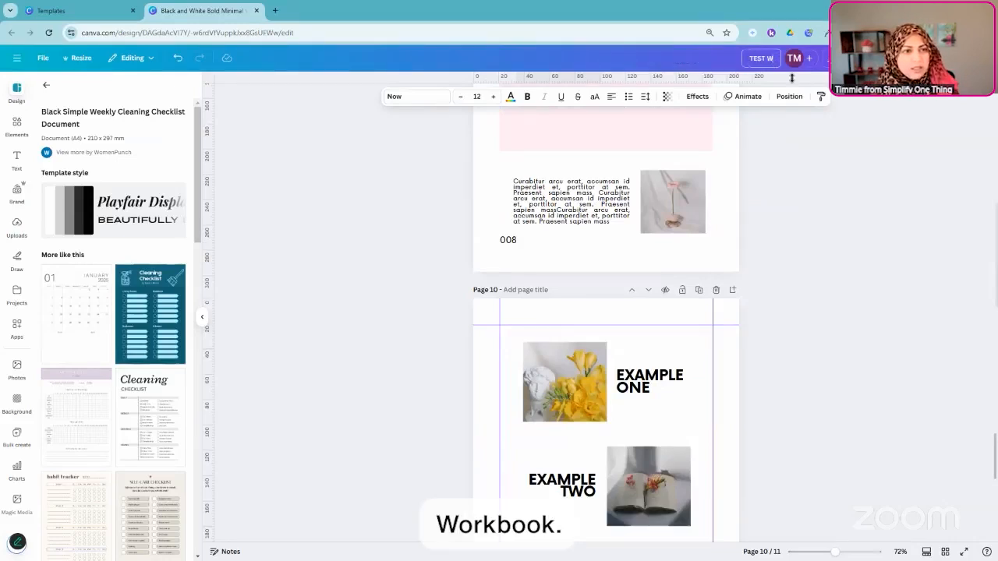
pyautogui.click(876, 188)
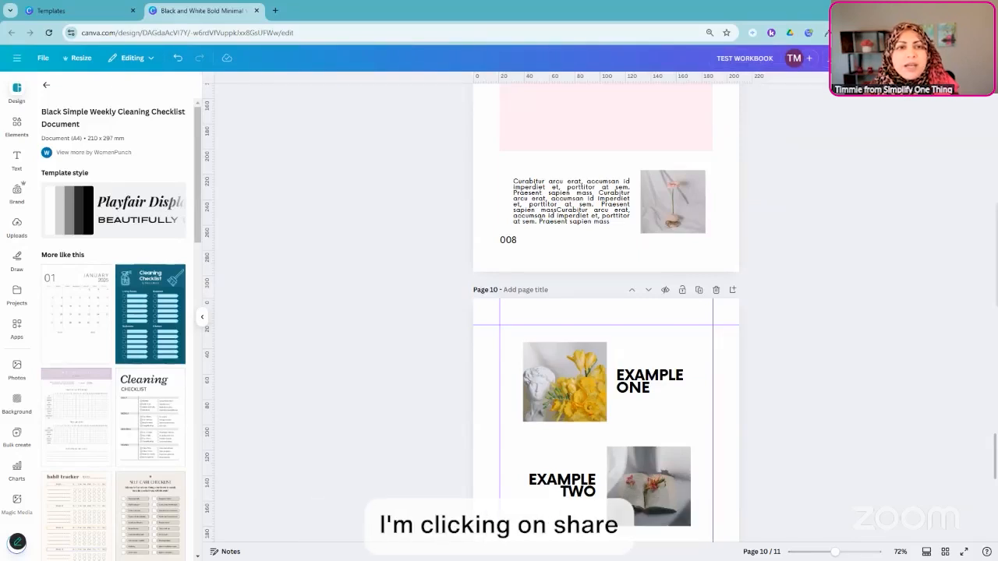
# Step: Download pages 1–11 of the workbook as PDF Standard and open the downloaded file
pyautogui.click(936, 58)
pyautogui.click(832, 241)
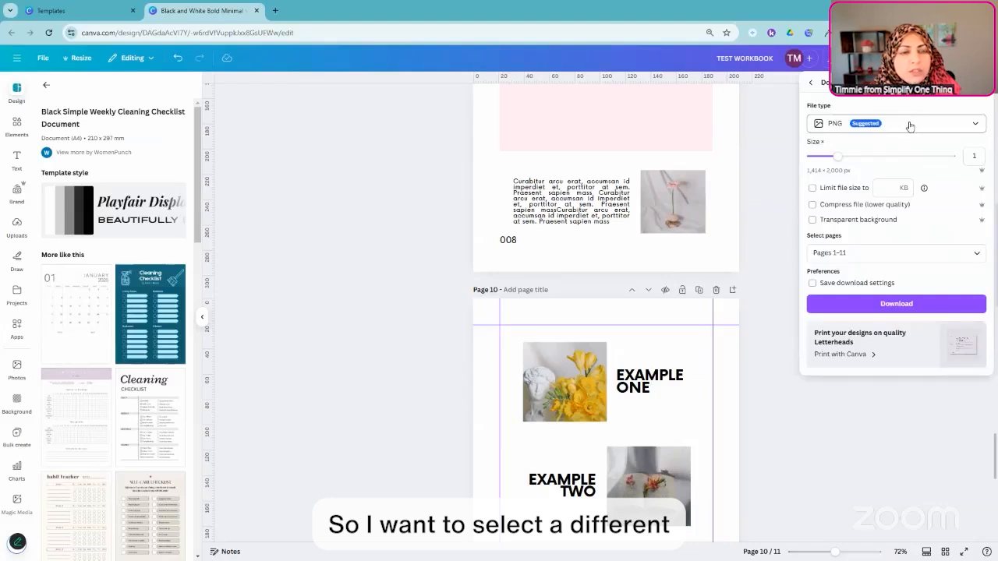
pyautogui.click(866, 126)
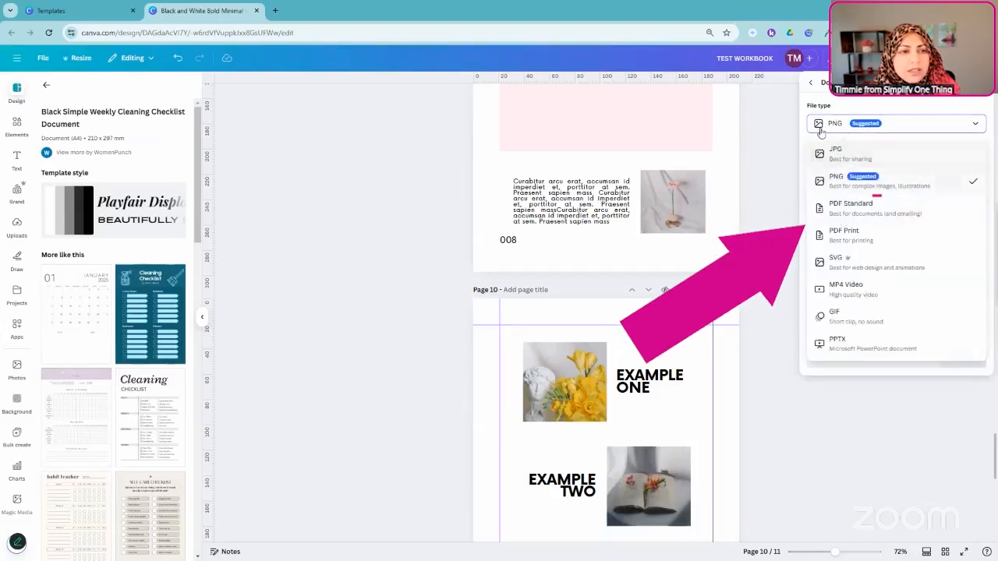
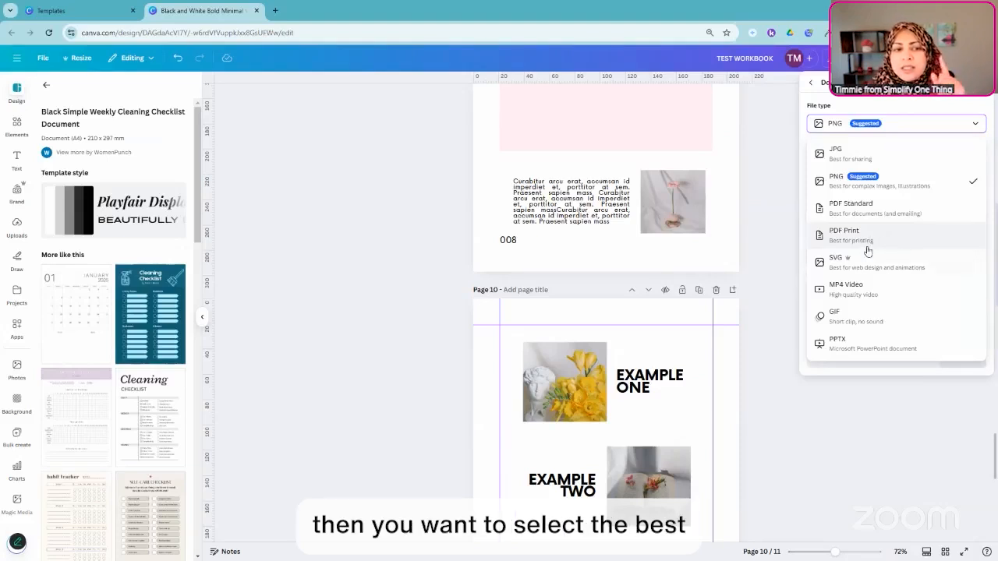
pyautogui.click(872, 208)
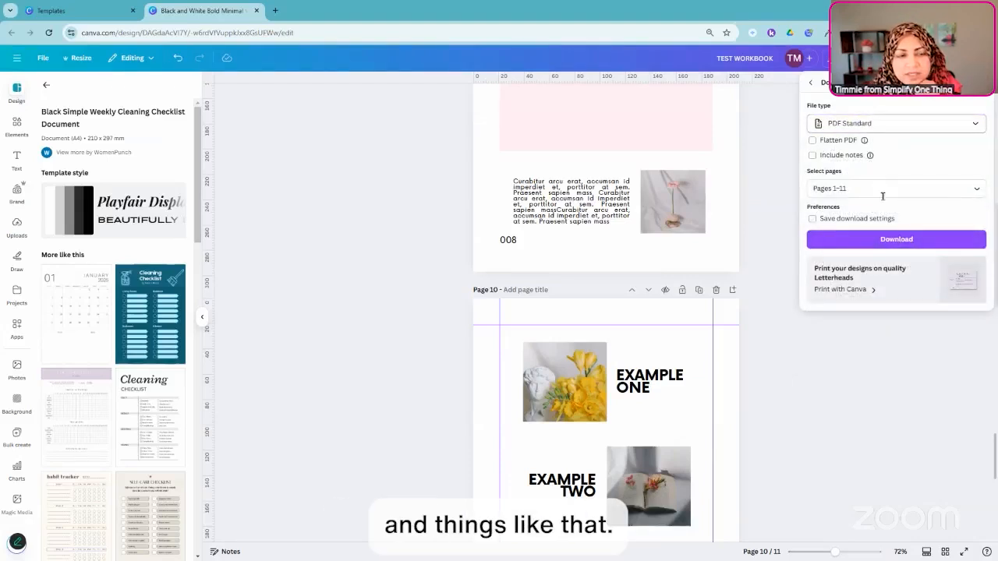
pyautogui.click(898, 245)
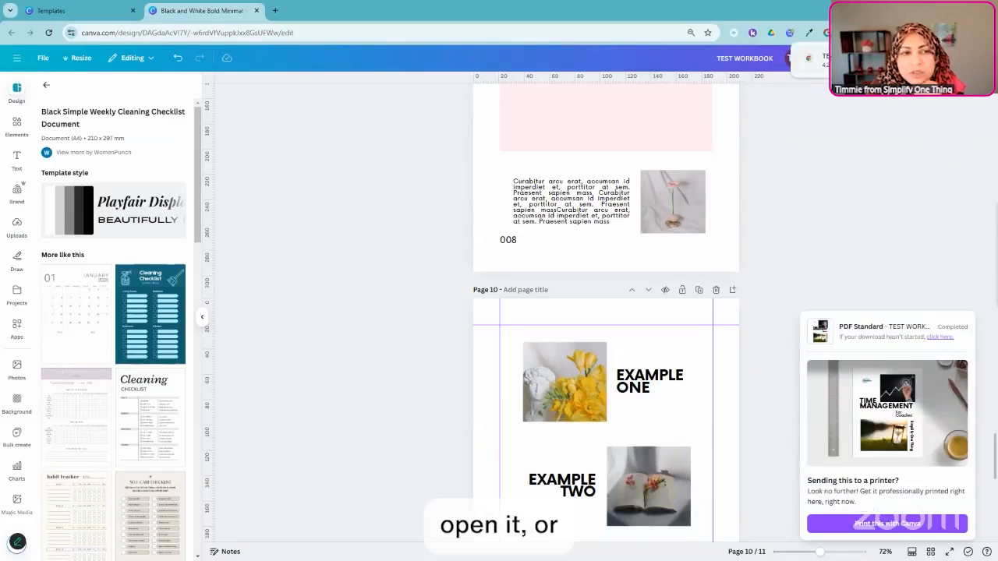
pyautogui.click(850, 60)
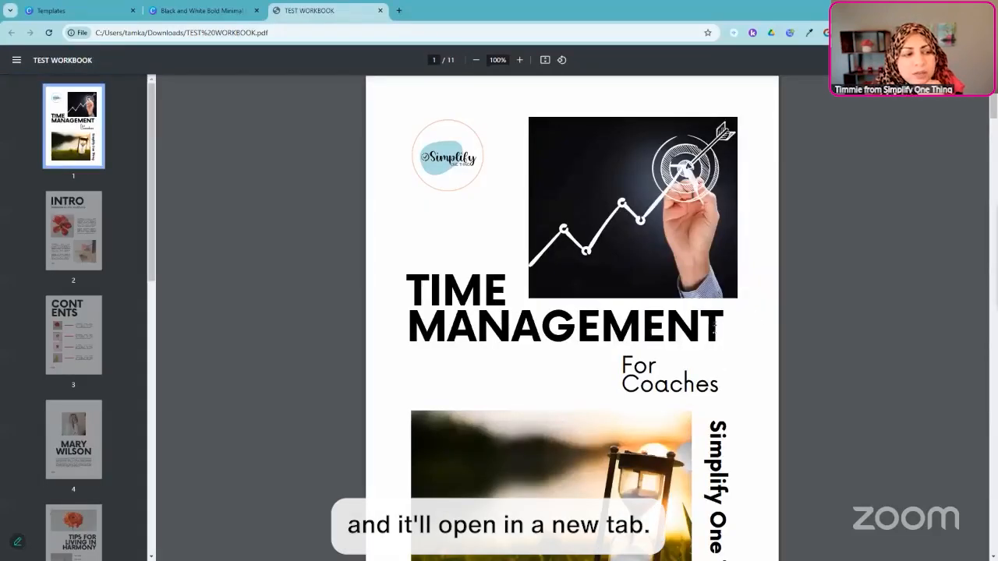
# Step: Look through the downloaded workbook PDF from the cover to the Cleaning Checklist, checking for places readers would fill in
pyautogui.scroll(-5, 687, 265)
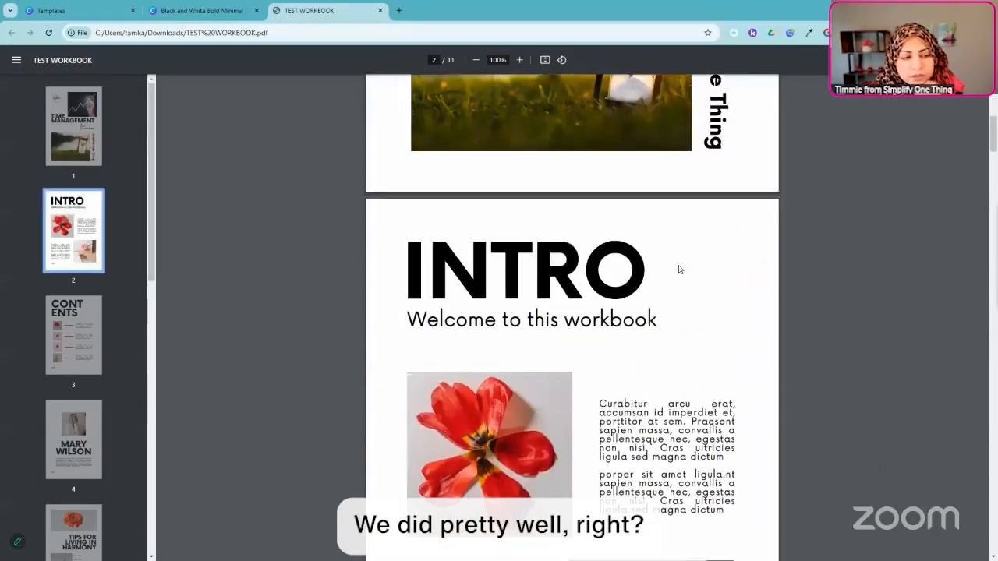
pyautogui.scroll(5, 671, 274)
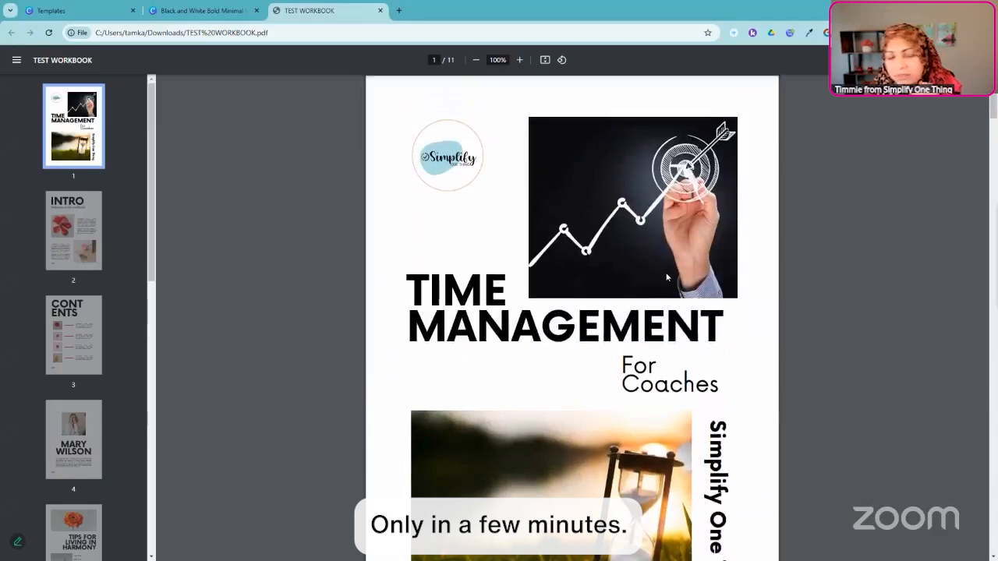
pyautogui.scroll(-3, 109, 339)
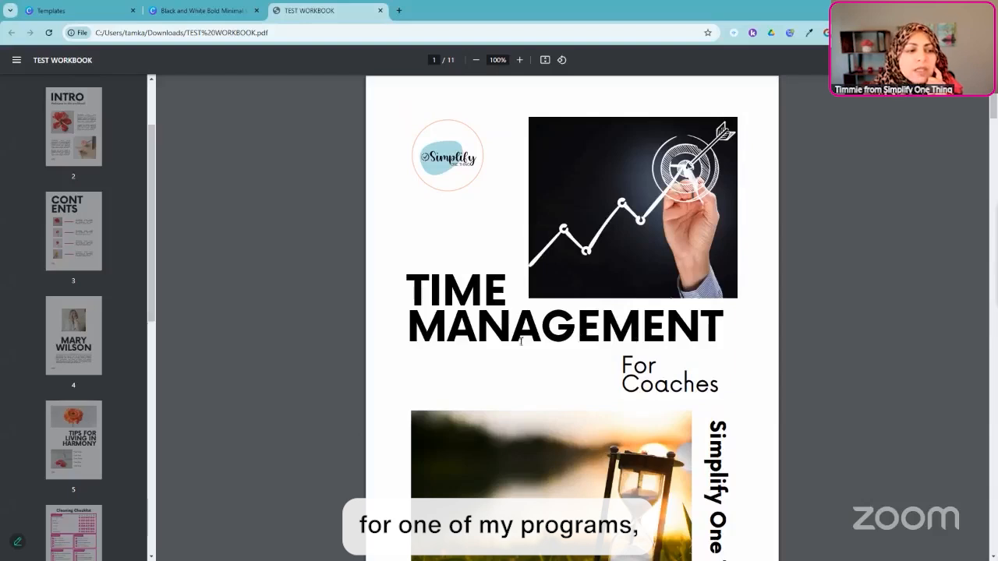
pyautogui.scroll(-4, 621, 363)
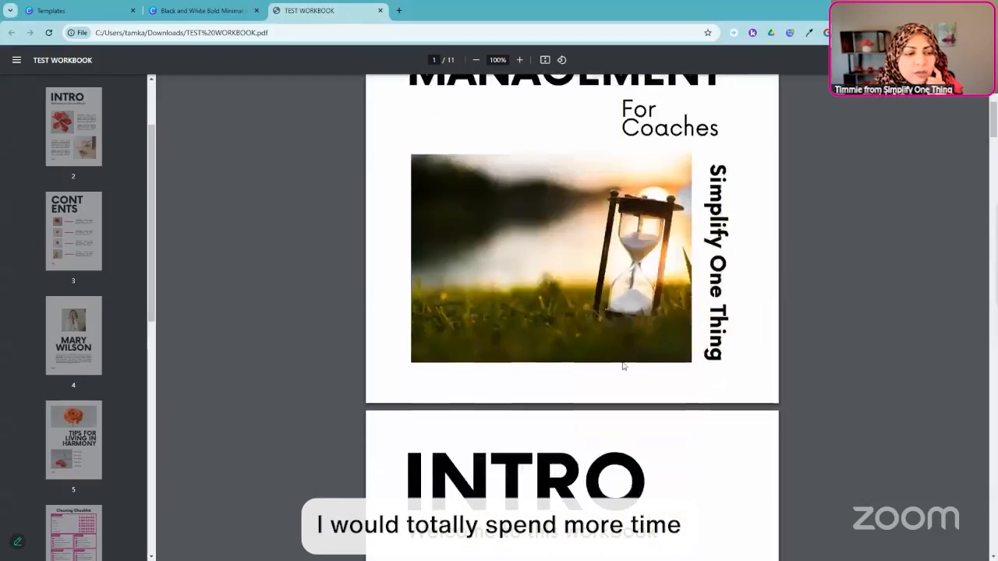
pyautogui.scroll(4, 589, 205)
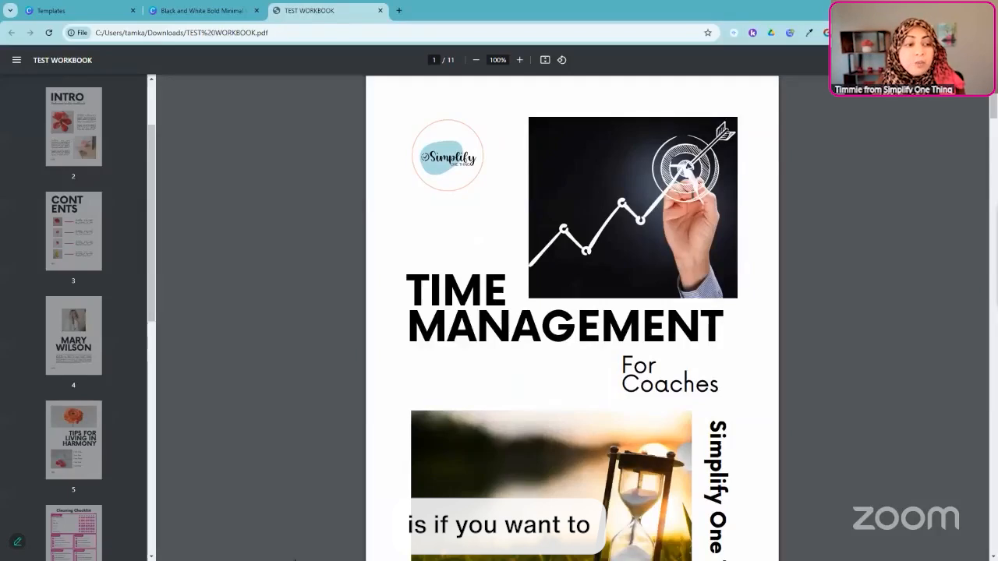
pyautogui.scroll(-20, 514, 350)
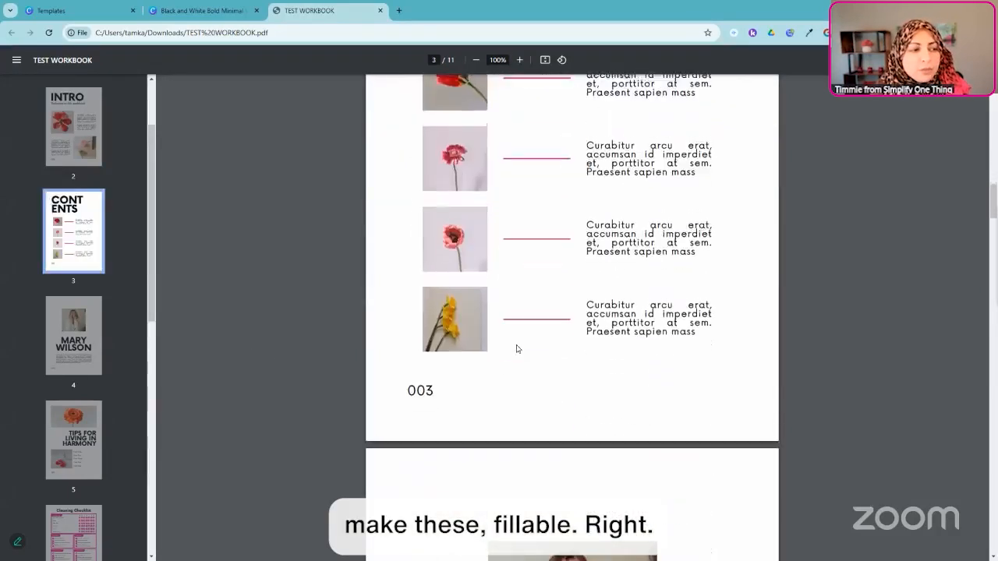
pyautogui.scroll(5, 511, 327)
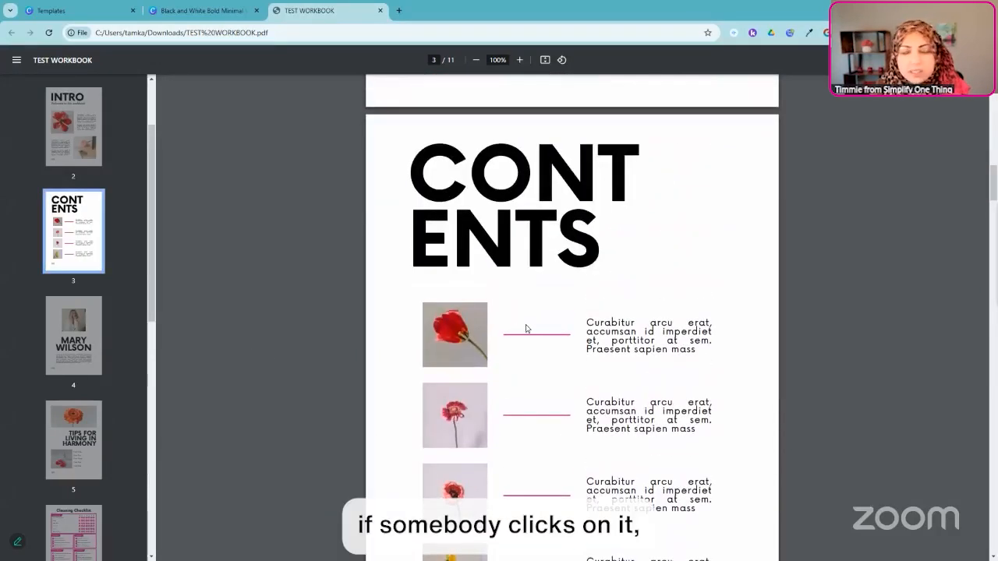
pyautogui.scroll(-9, 557, 400)
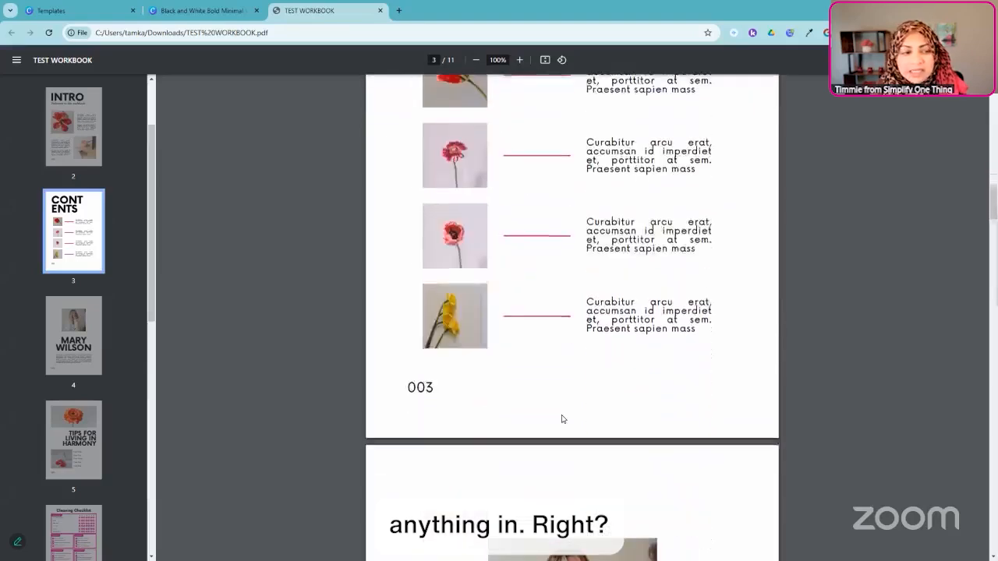
pyautogui.scroll(-12, 556, 401)
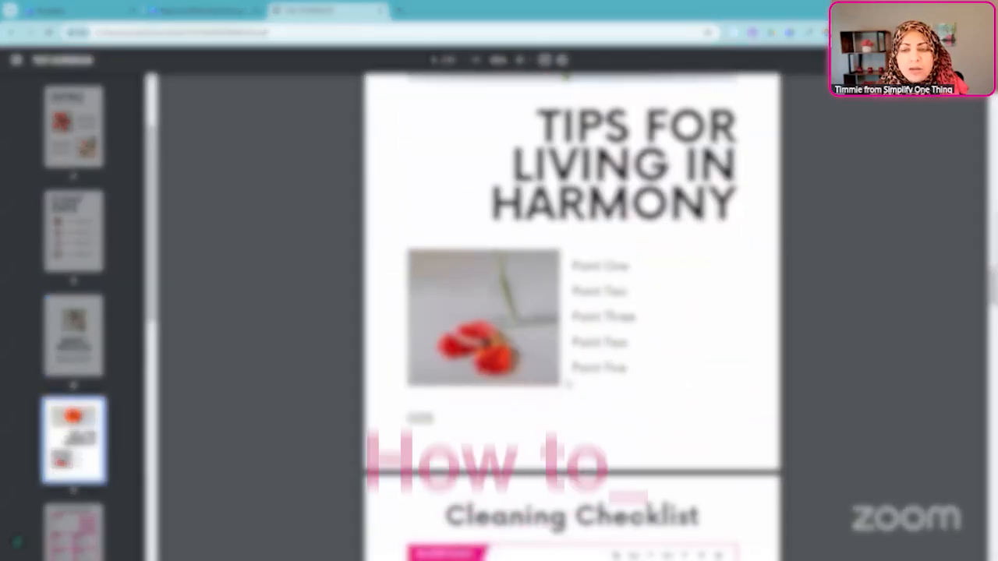
pyautogui.scroll(4, 578, 363)
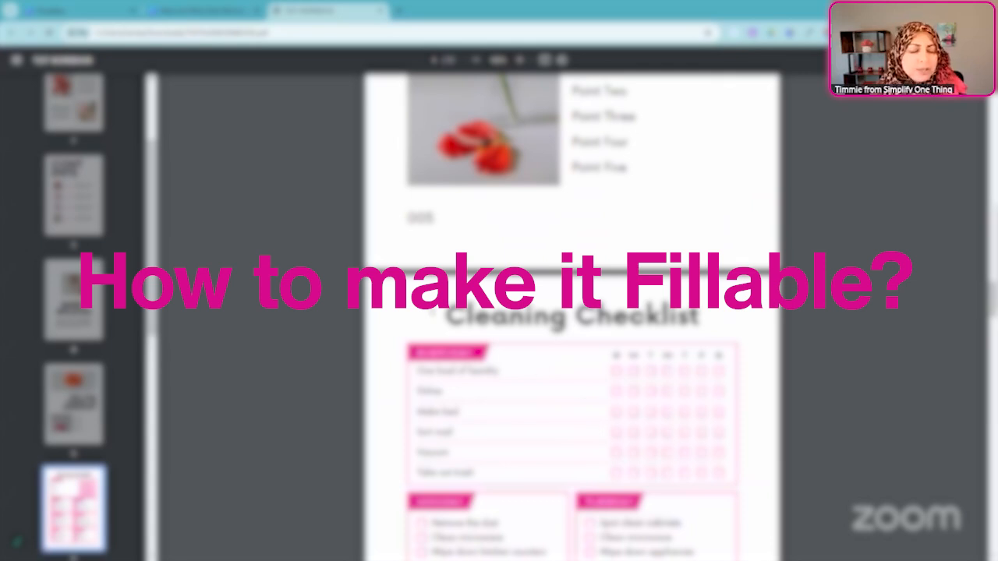
# Step: Search Google for "pdfescape" in a new browser tab and open PDFescape's free online PDF editor
pyautogui.click(399, 10)
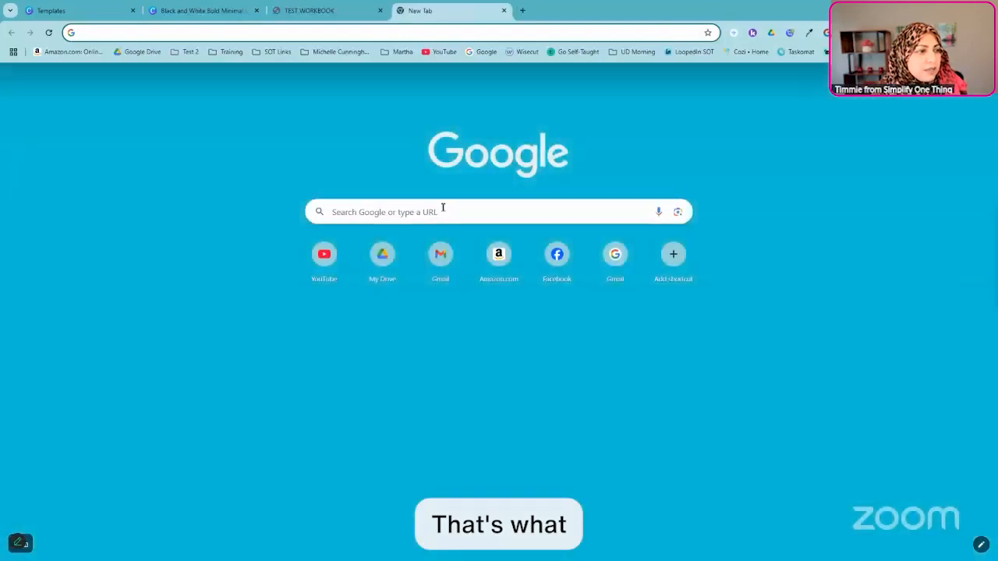
pyautogui.click(438, 204)
pyautogui.write('p')
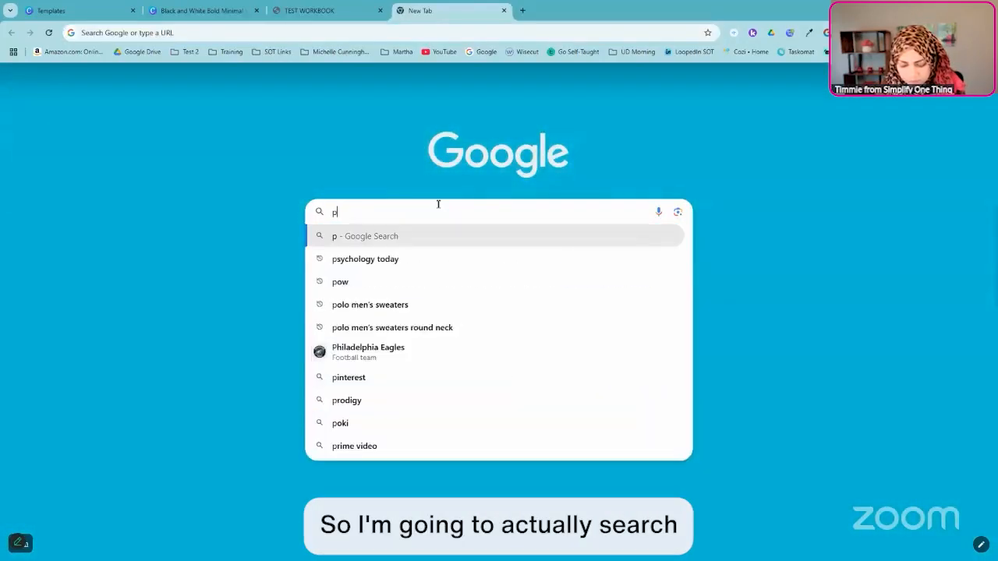
pyautogui.write('dfescape')
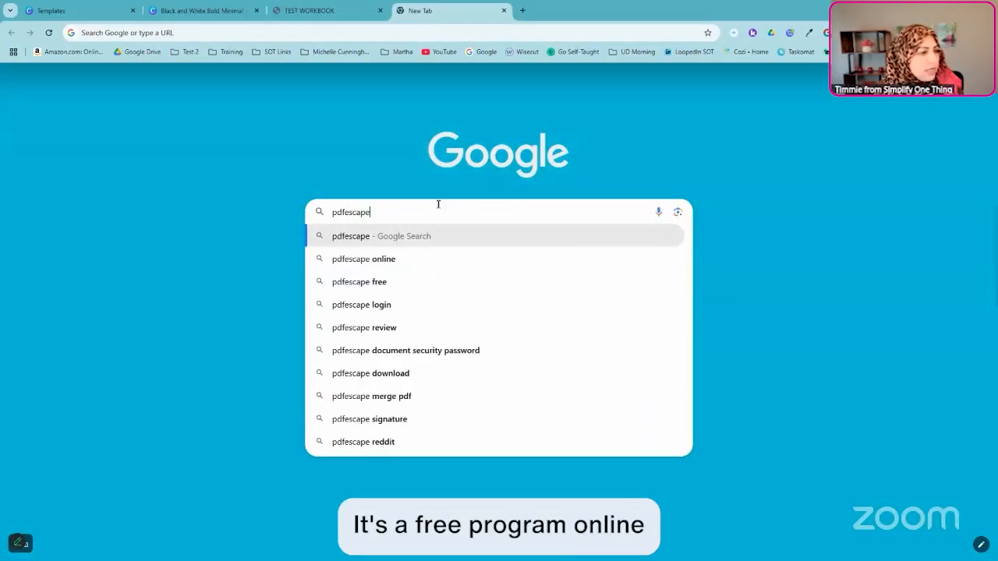
pyautogui.press('Return')
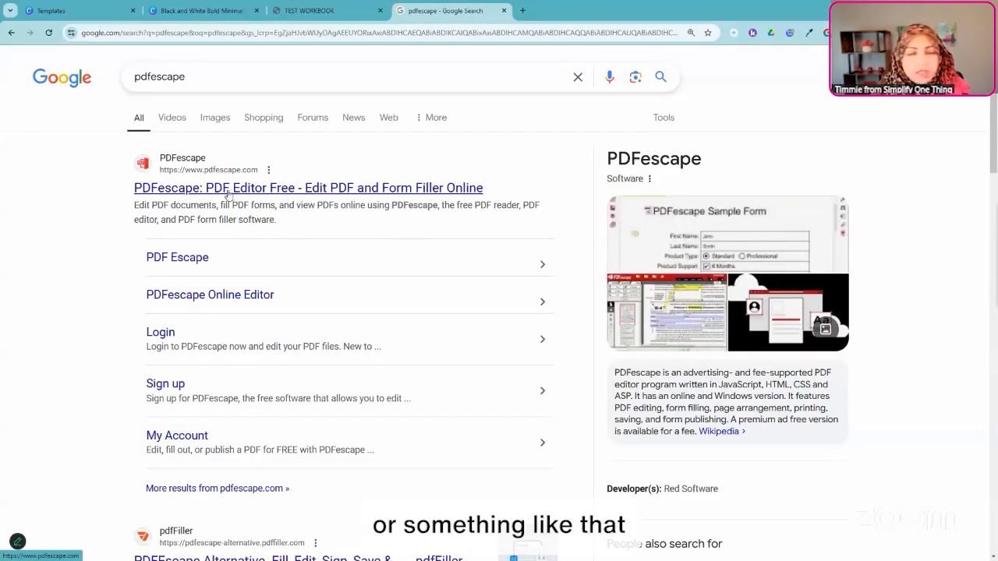
pyautogui.click(226, 194)
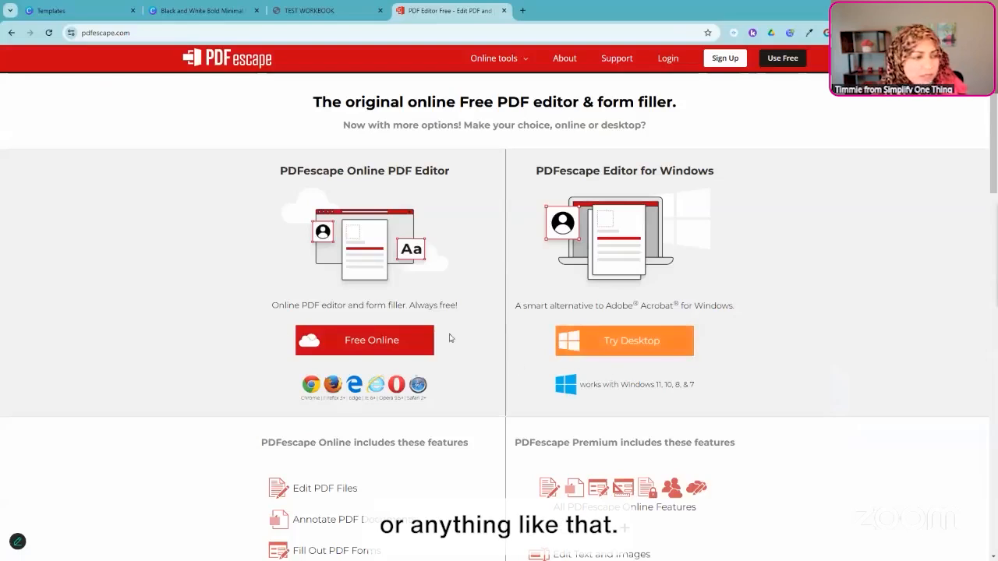
pyautogui.click(374, 345)
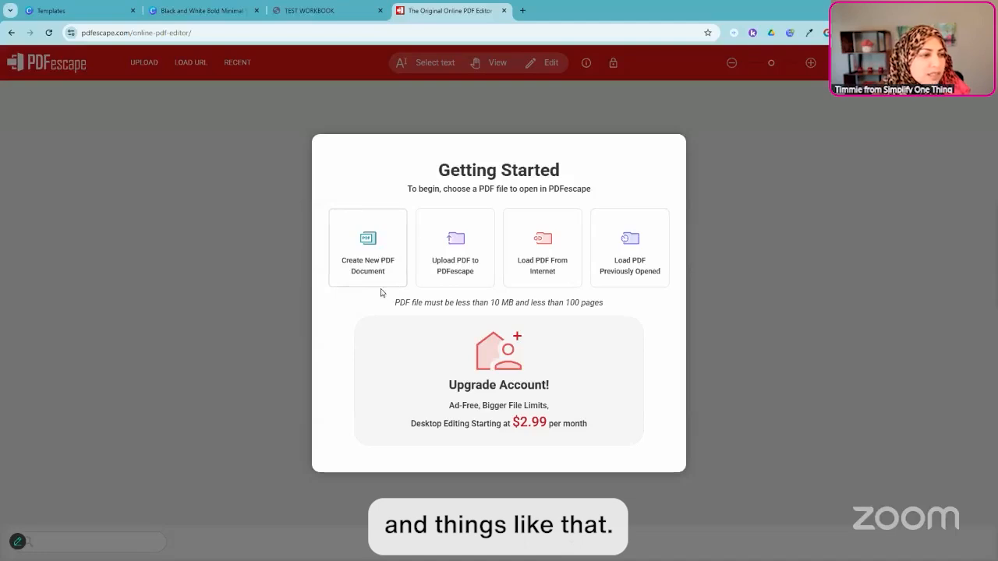
# Step: Upload TEST WORKBOOK.pdf from the Downloads folder to PDFescape and go to its Contents page
pyautogui.click(456, 238)
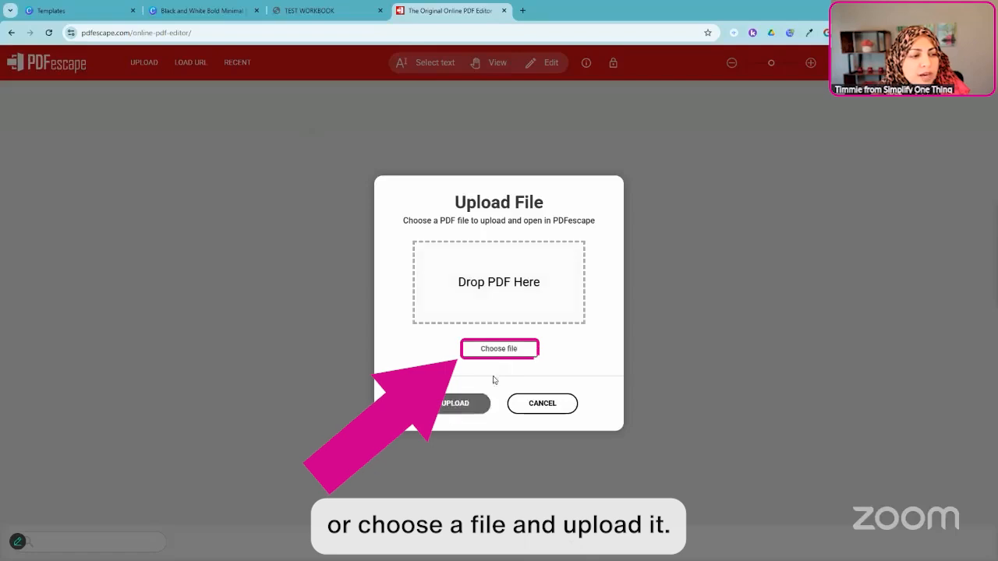
pyautogui.click(503, 356)
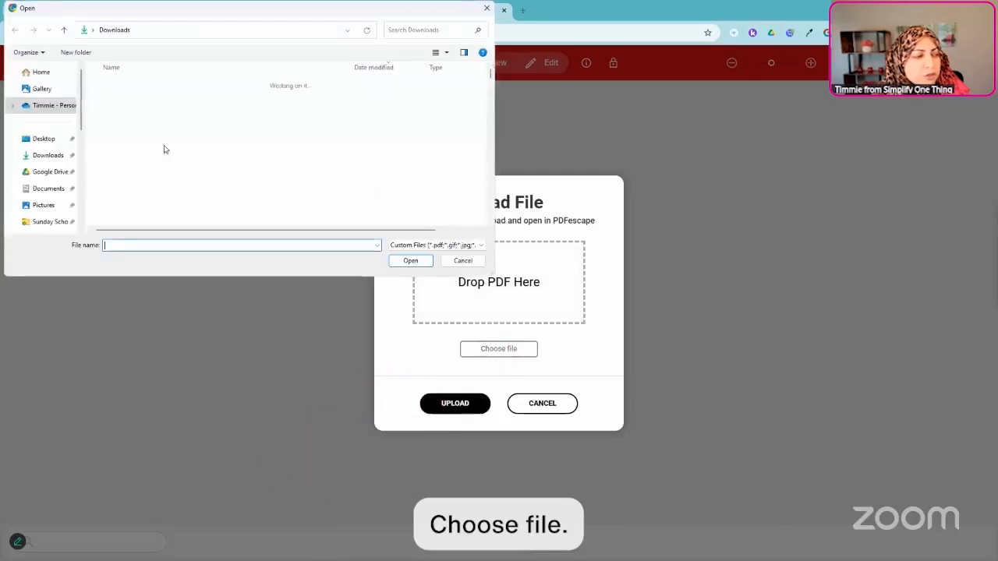
pyautogui.click(132, 99)
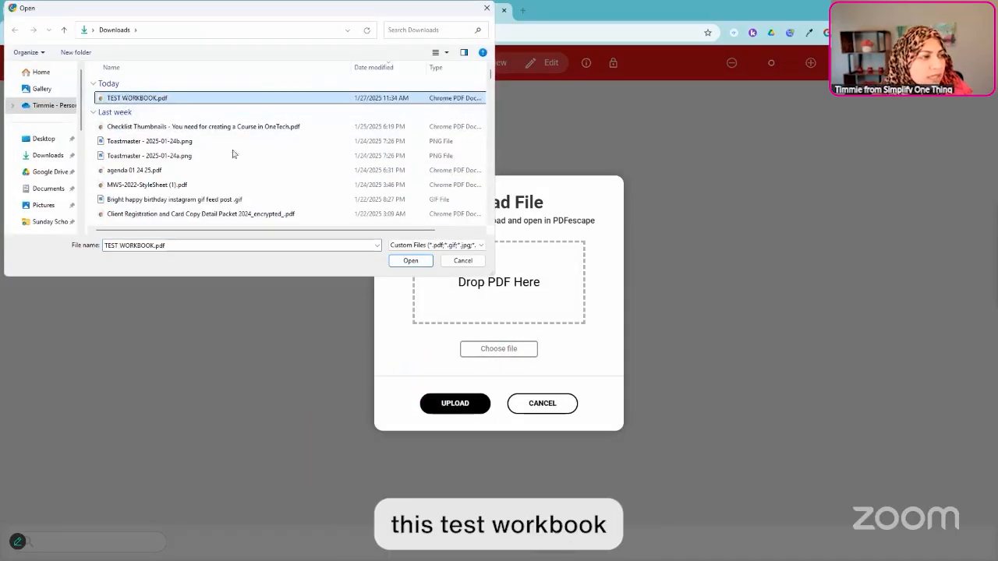
pyautogui.click(395, 262)
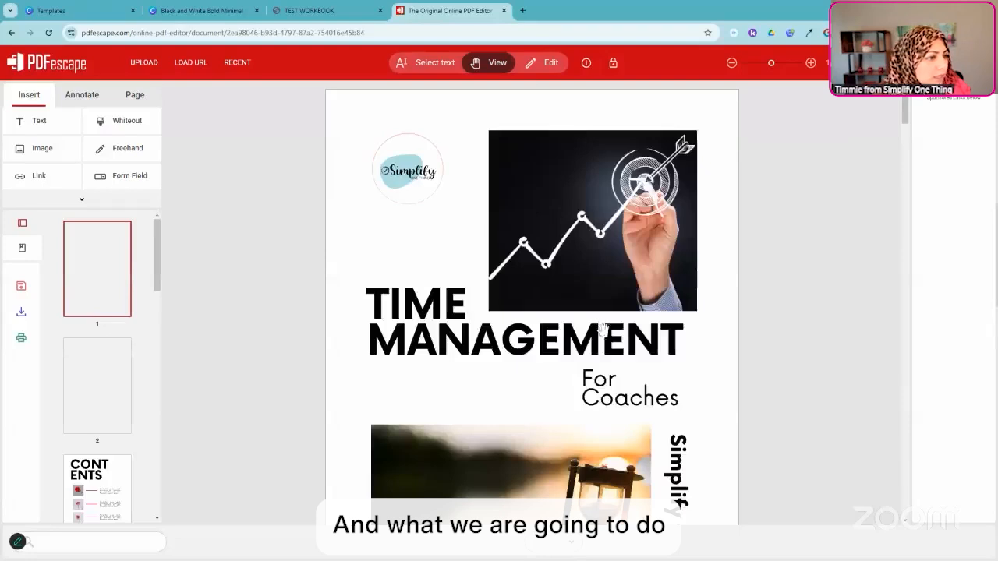
pyautogui.scroll(-3, 568, 292)
pyautogui.scroll(-10, 567, 292)
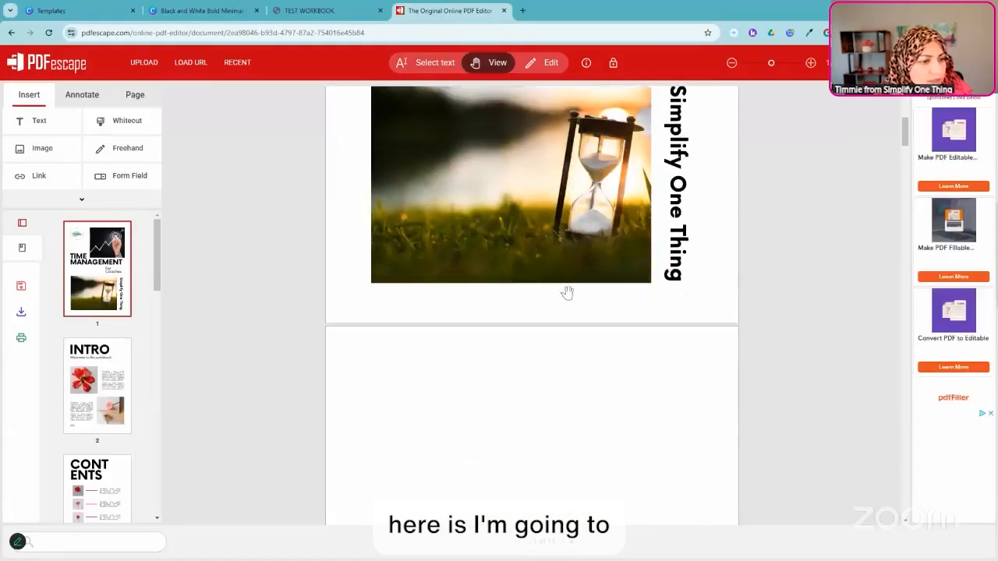
pyautogui.scroll(-10, 558, 294)
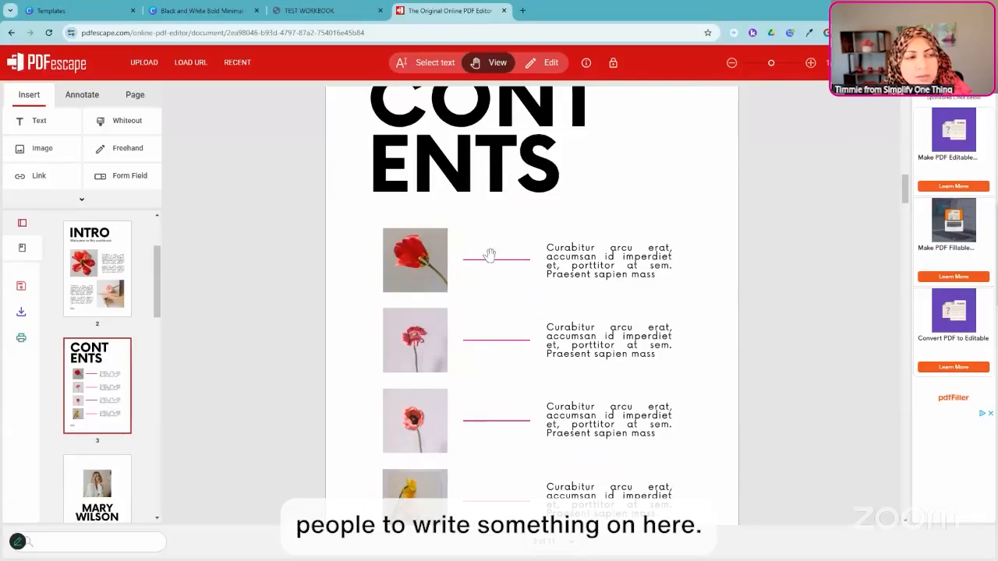
# Step: Try placing a Text form field over the first flower photo on the Contents page, and undo the placement
pyautogui.click(81, 204)
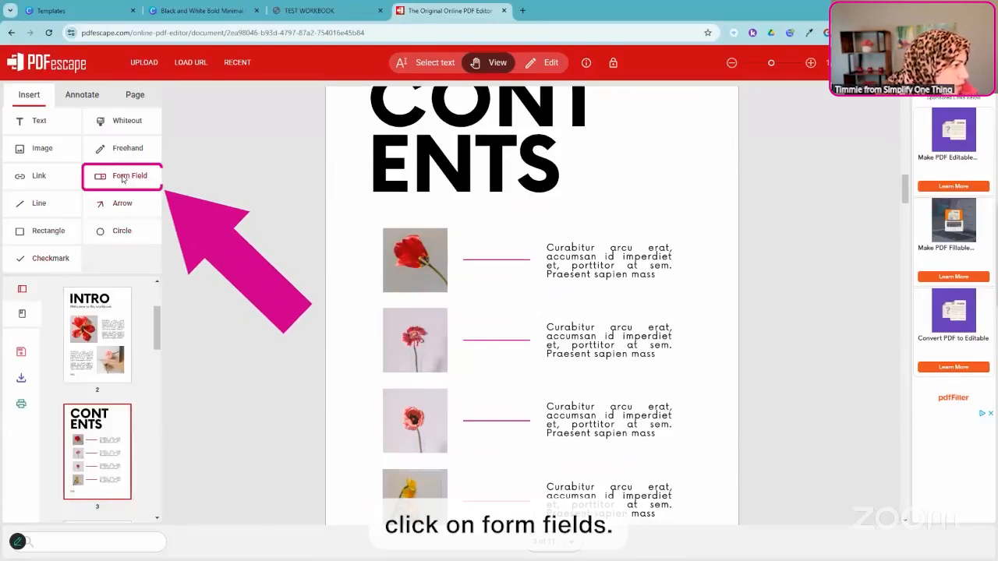
pyautogui.click(122, 182)
pyautogui.click(518, 305)
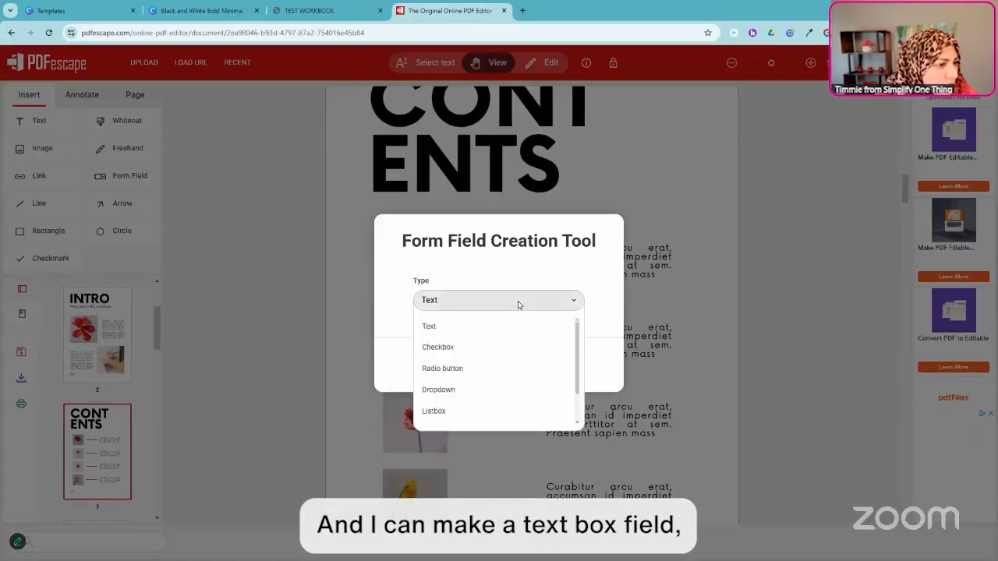
pyautogui.scroll(-2, 509, 340)
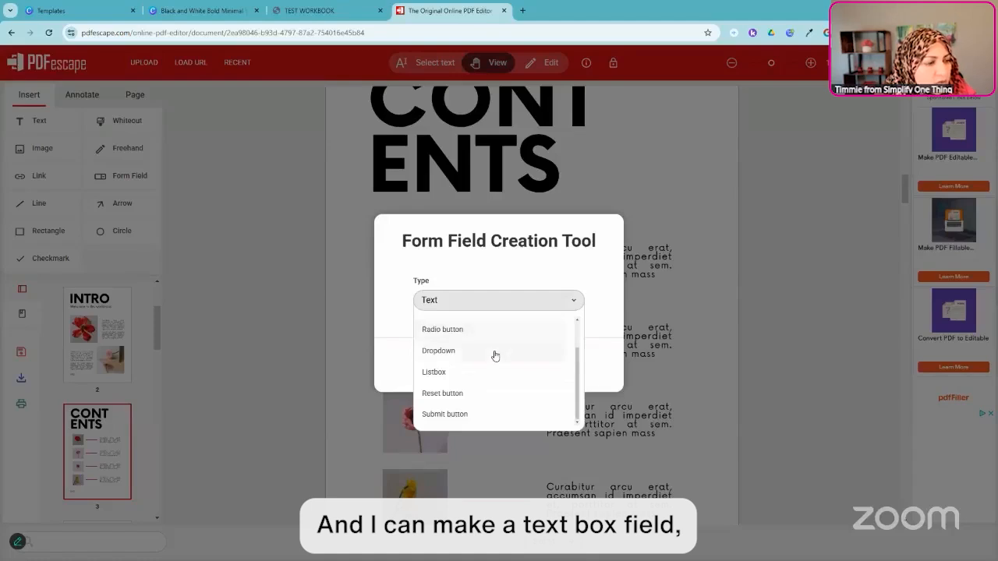
pyautogui.scroll(2, 494, 354)
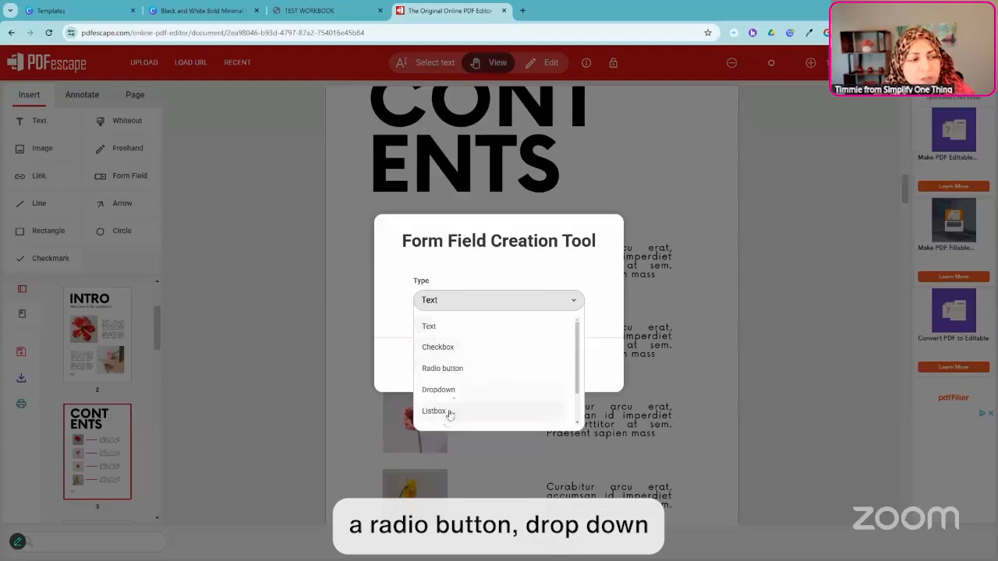
pyautogui.click(435, 328)
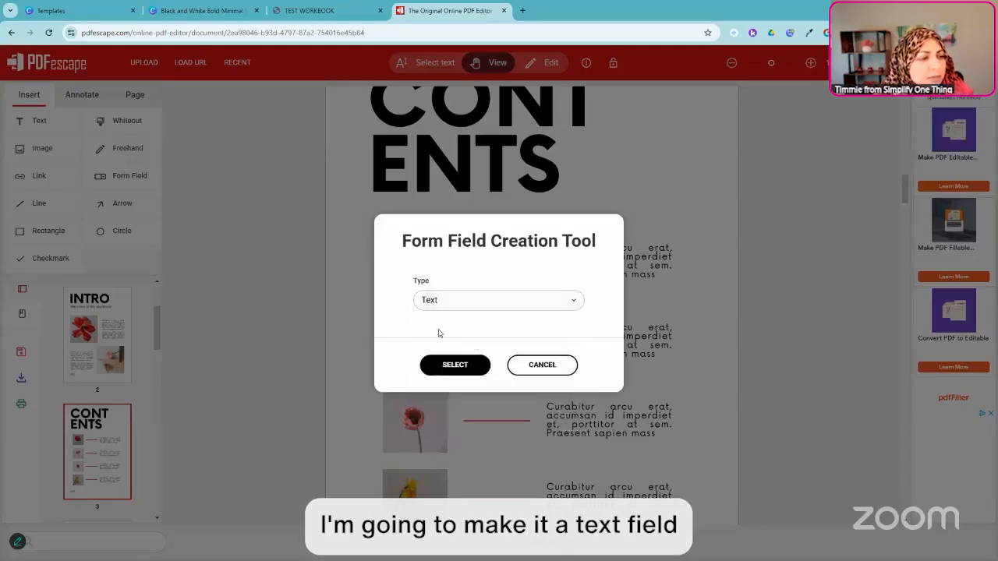
pyautogui.click(457, 365)
pyautogui.moveTo(426, 264); pyautogui.dragTo(469, 270)
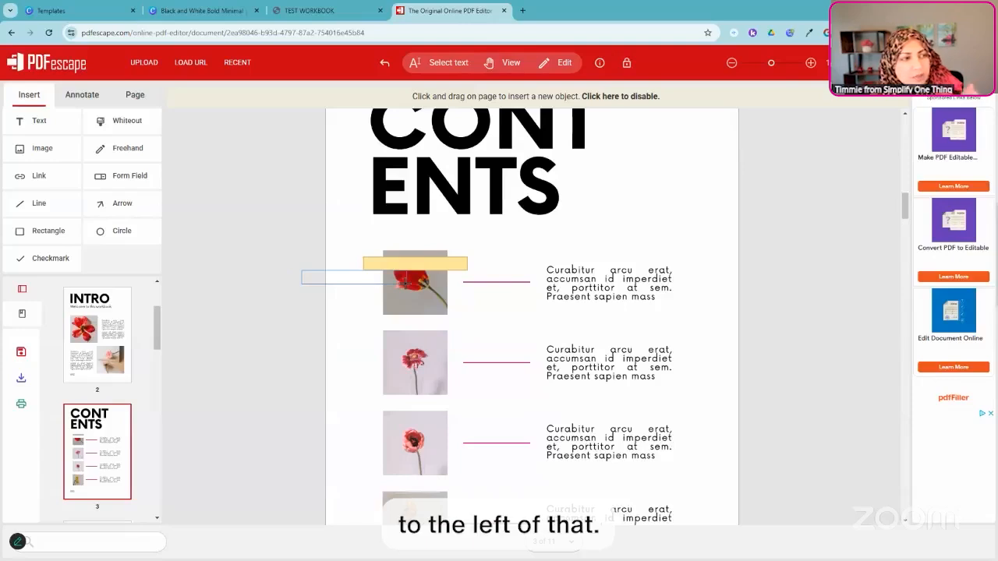
pyautogui.click(385, 65)
# Step: Insert a Text form field above each of the four pink lines beside the flower photos on the Contents page
pyautogui.click(121, 178)
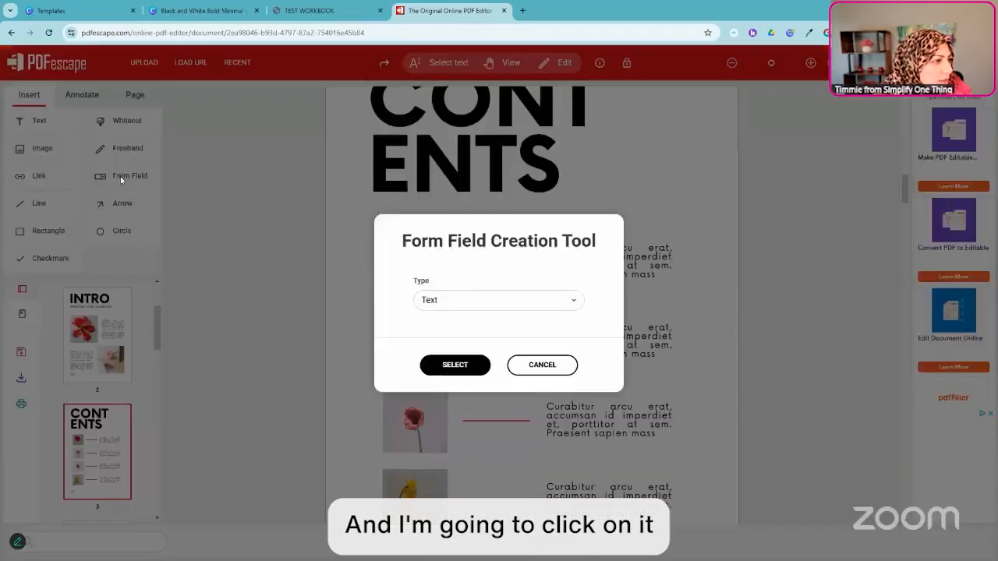
pyautogui.click(452, 365)
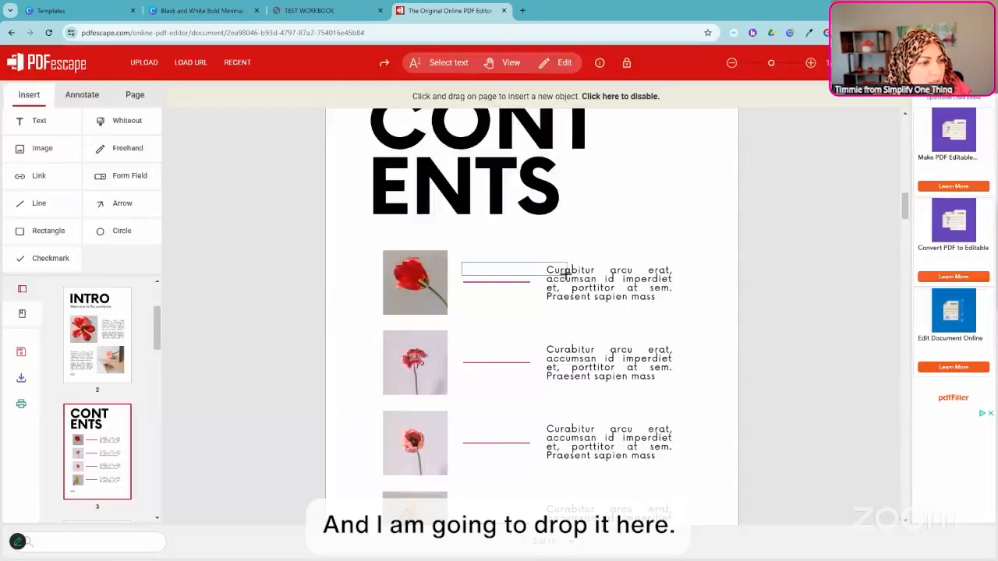
pyautogui.click(569, 275)
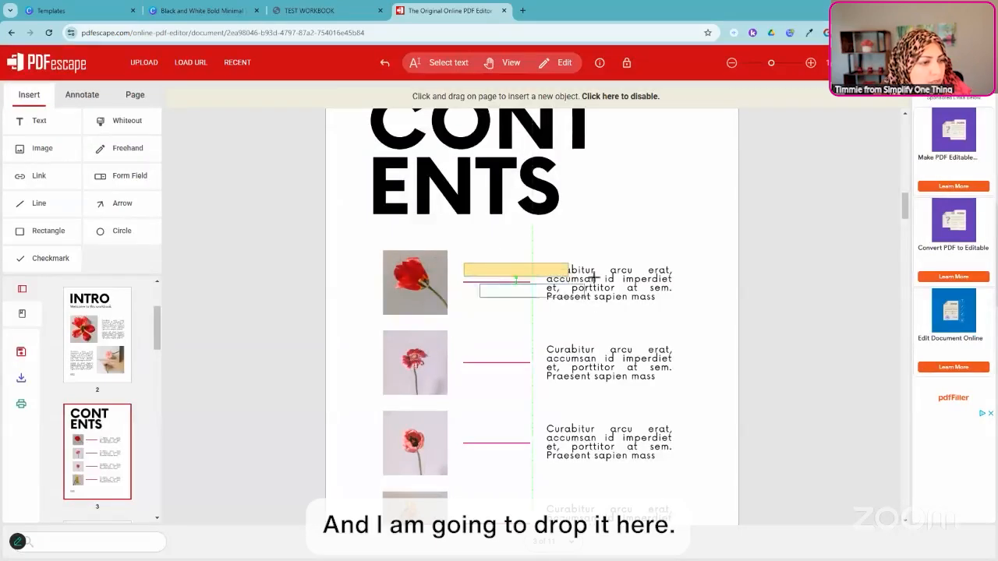
pyautogui.click(567, 358)
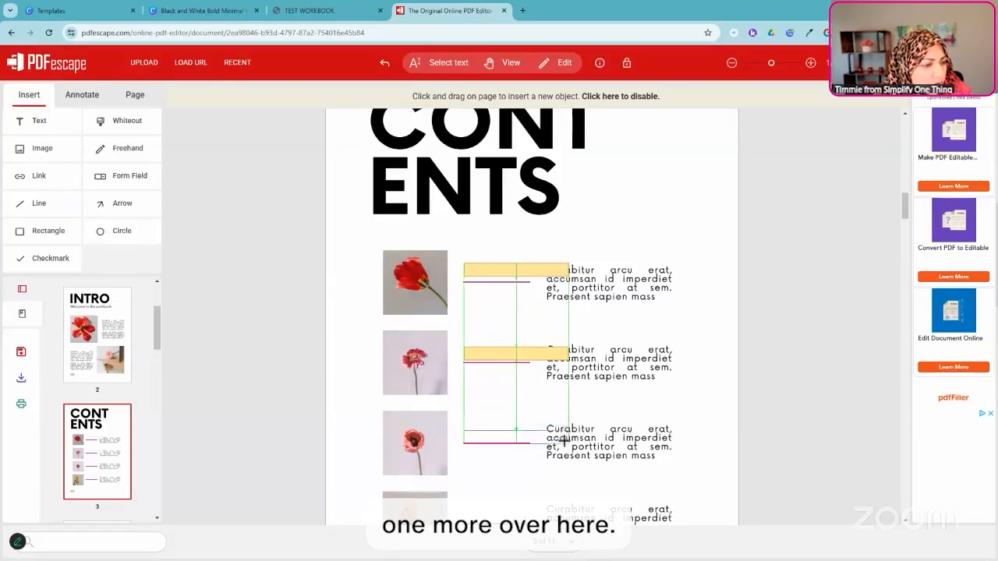
pyautogui.click(565, 439)
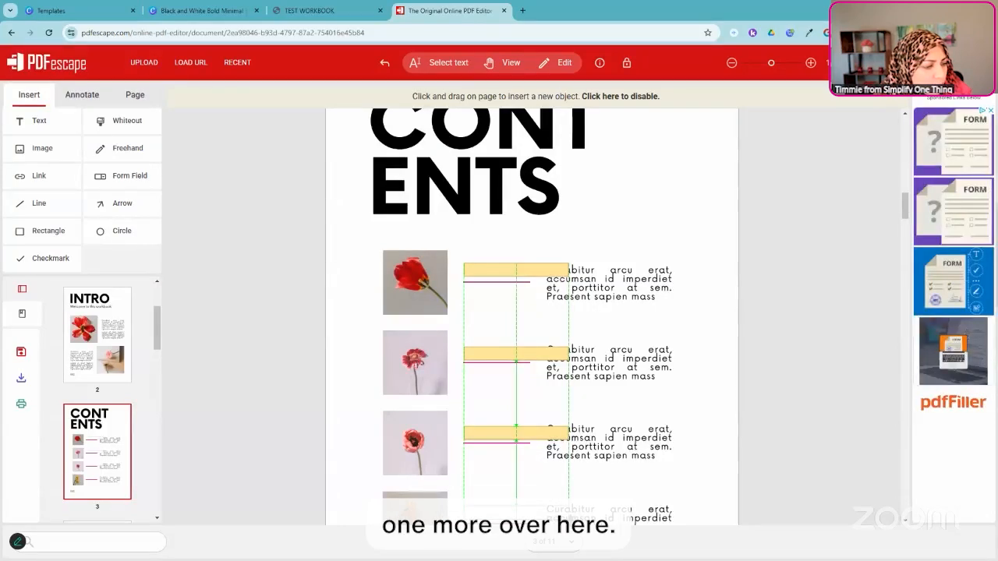
pyautogui.click(568, 519)
pyautogui.scroll(-1, 563, 295)
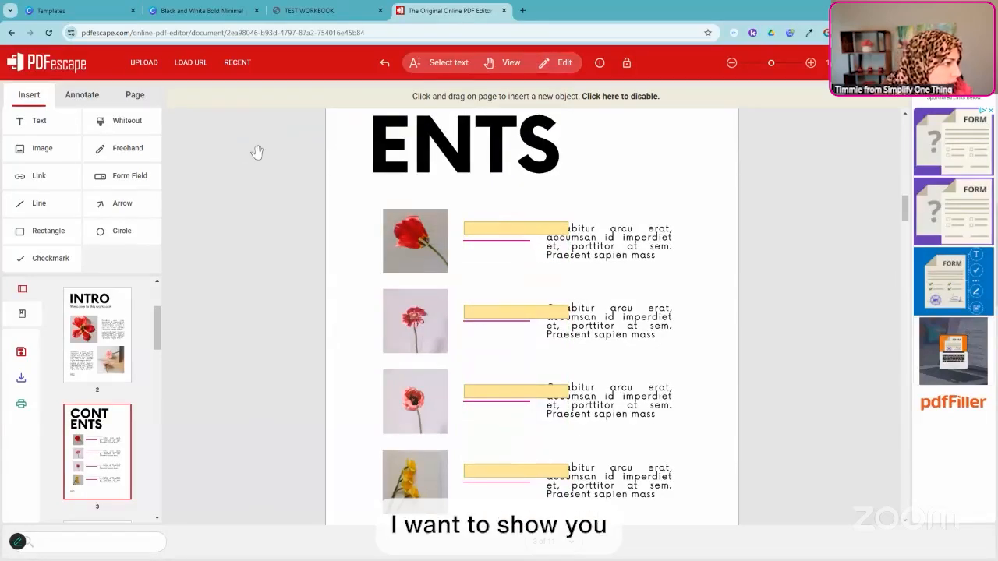
pyautogui.scroll(-1, 258, 150)
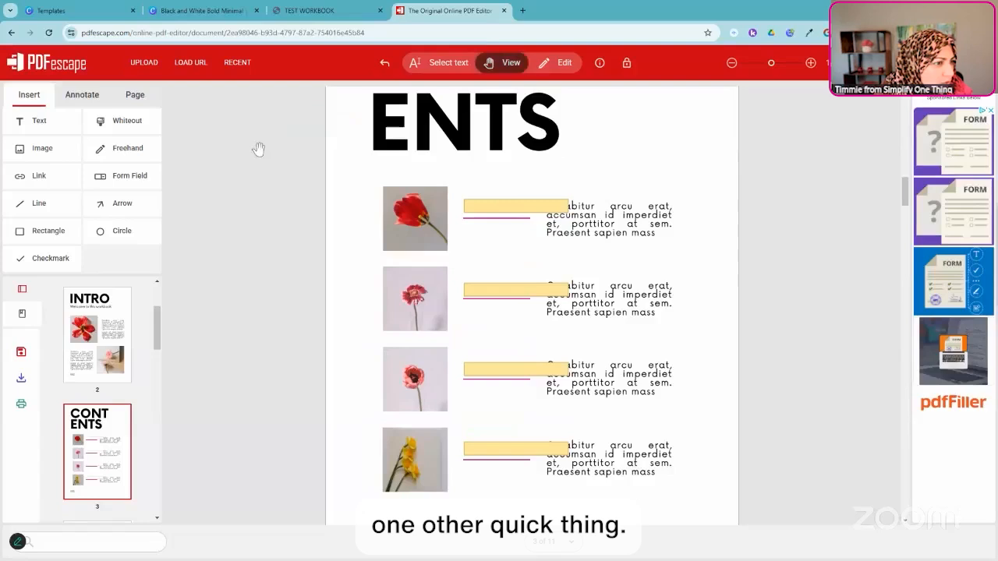
# Step: Narrow the Text form field beside the first flower photo on the Contents page to the width of its pink line
pyautogui.click(544, 204)
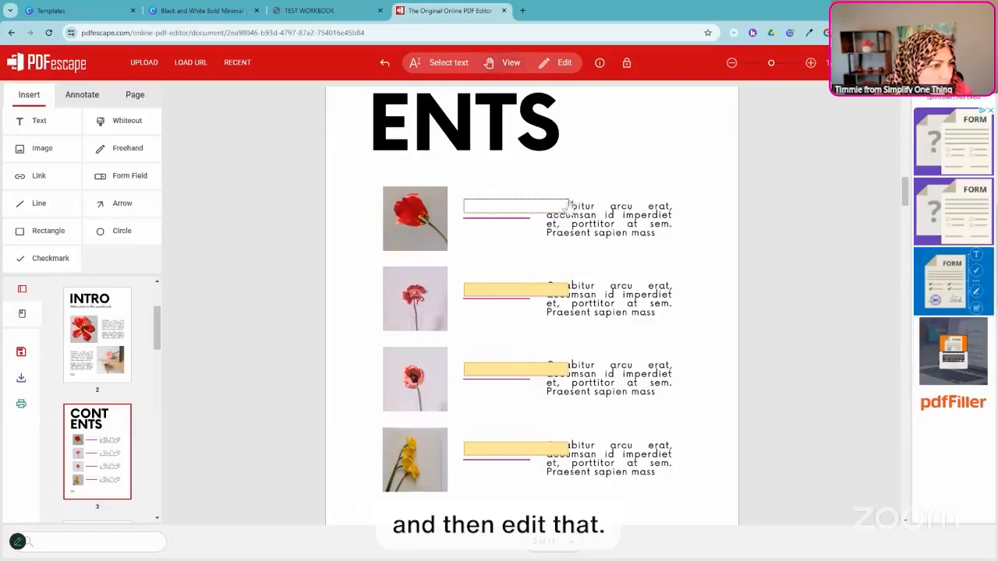
pyautogui.click(687, 194)
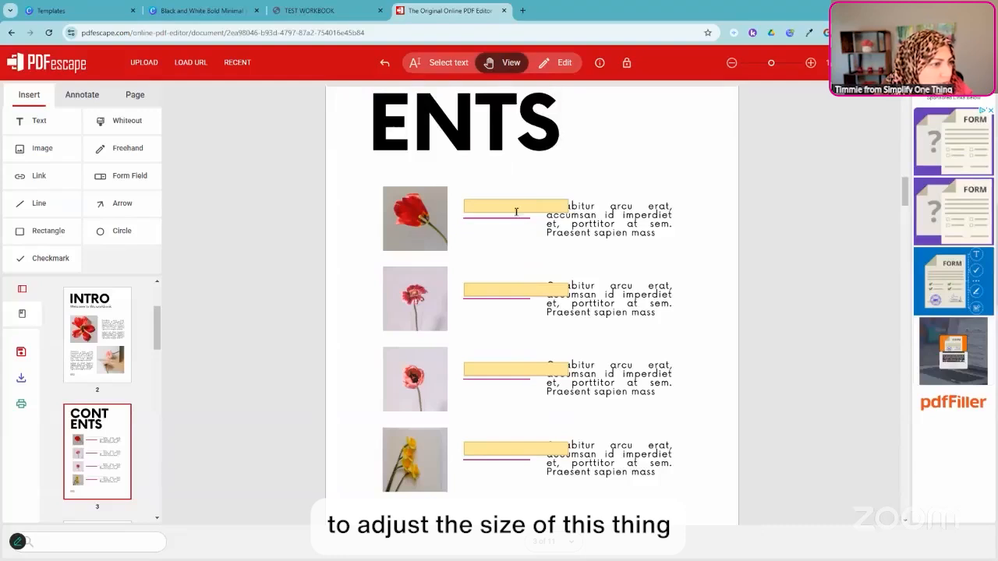
pyautogui.scroll(1, 516, 211)
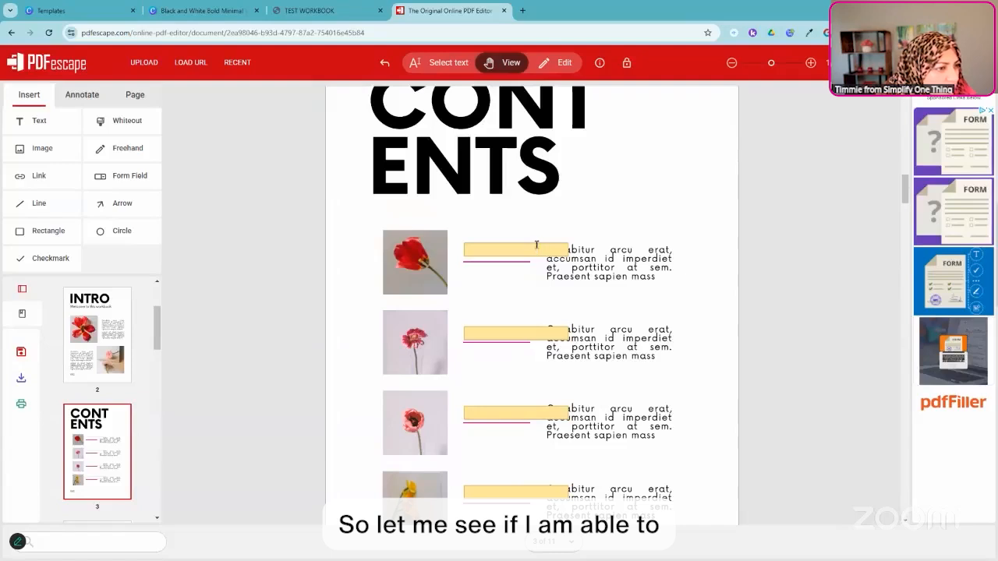
pyautogui.click(544, 63)
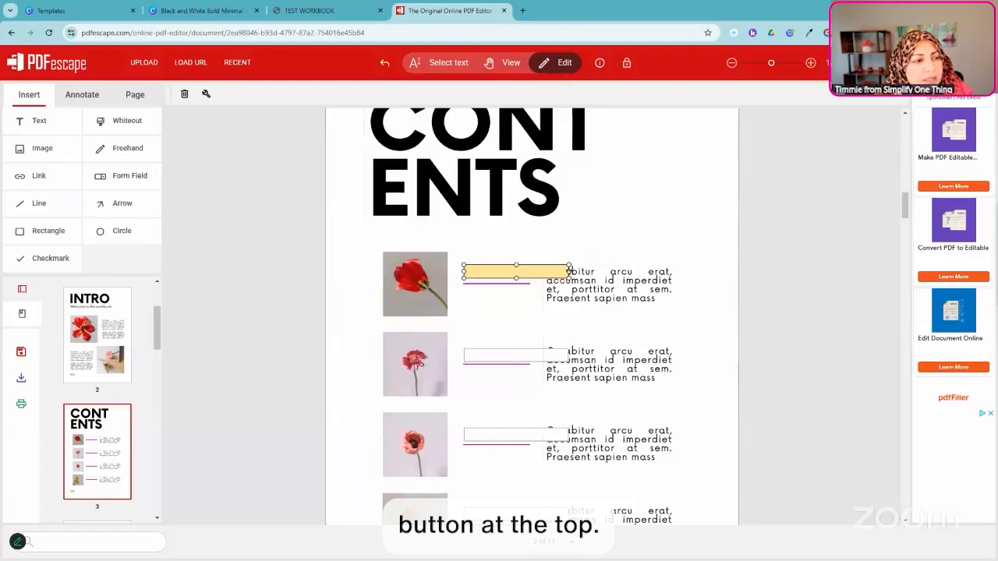
pyautogui.moveTo(569, 271); pyautogui.dragTo(532, 271)
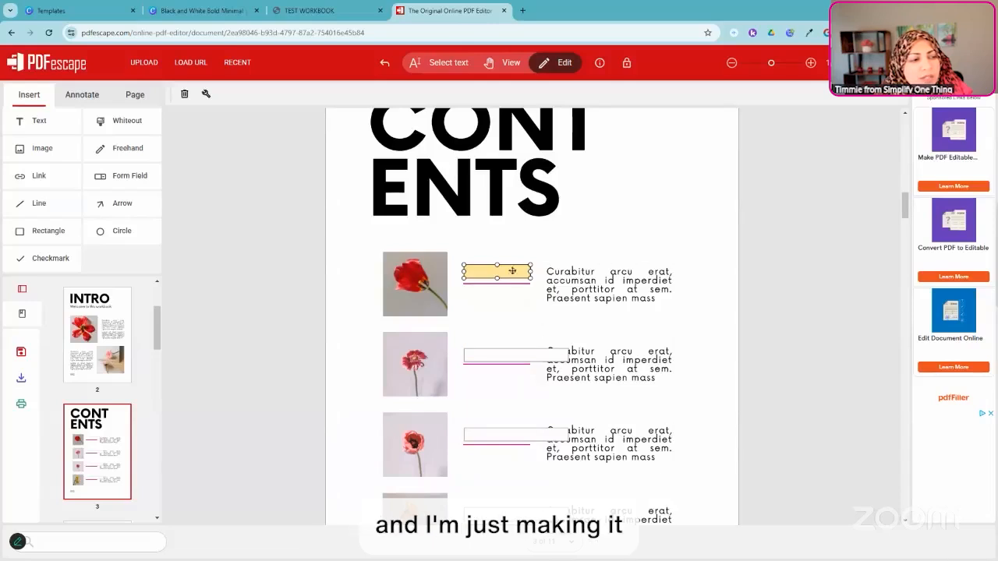
pyautogui.click(500, 318)
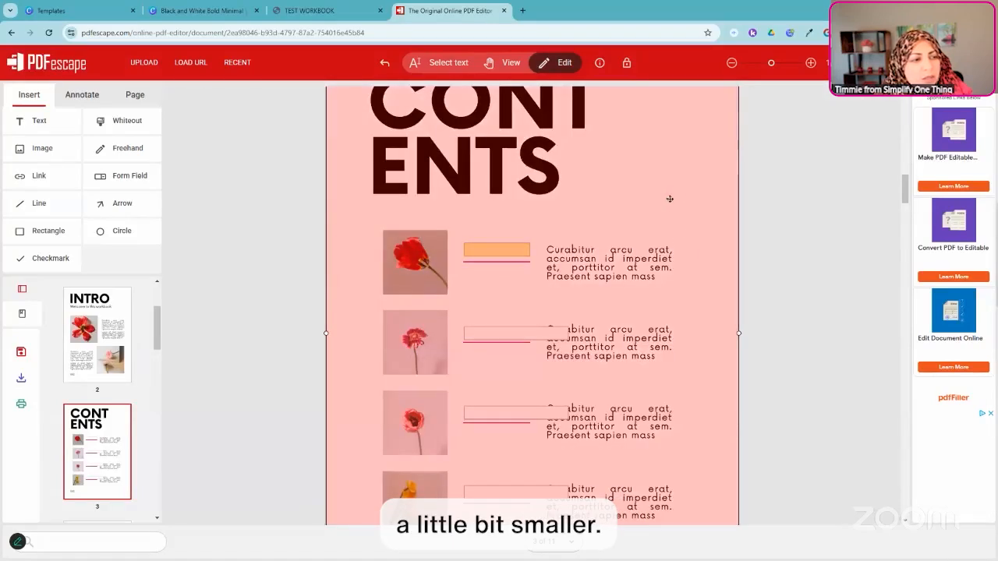
pyautogui.click(523, 250)
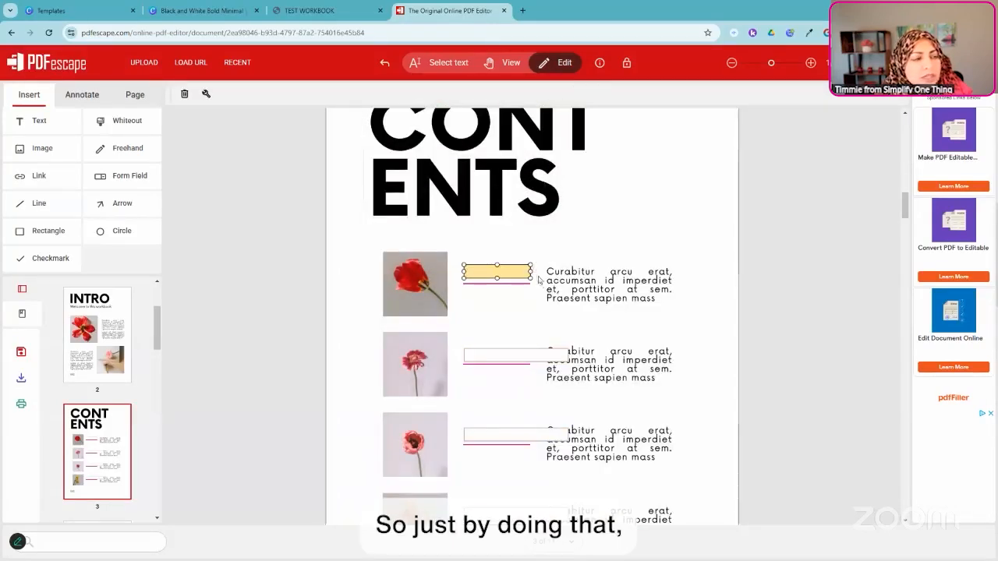
# Step: Narrow the Text form fields beside the second and third flower photos to the width of their pink lines
pyautogui.click(535, 355)
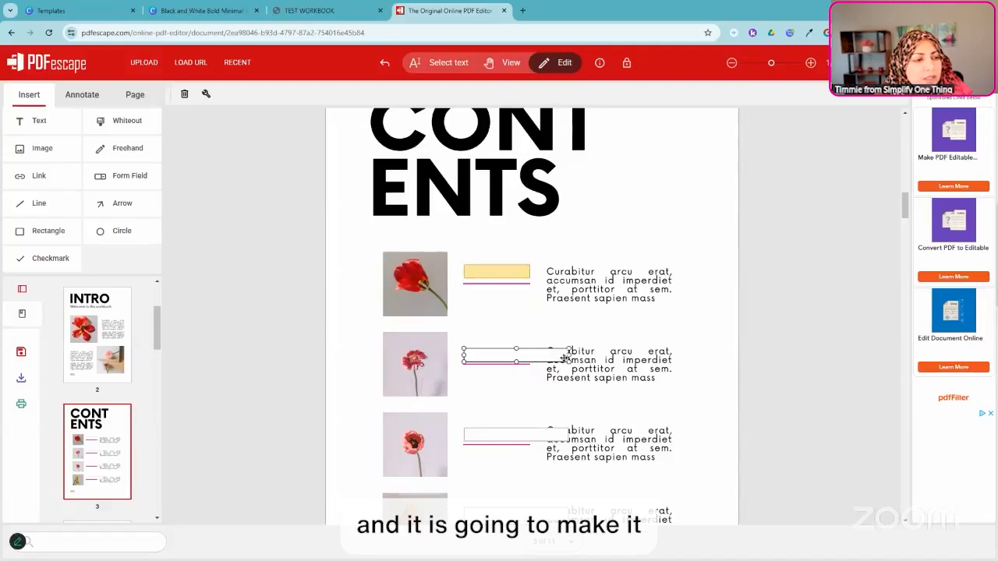
pyautogui.moveTo(535, 355); pyautogui.dragTo(528, 354)
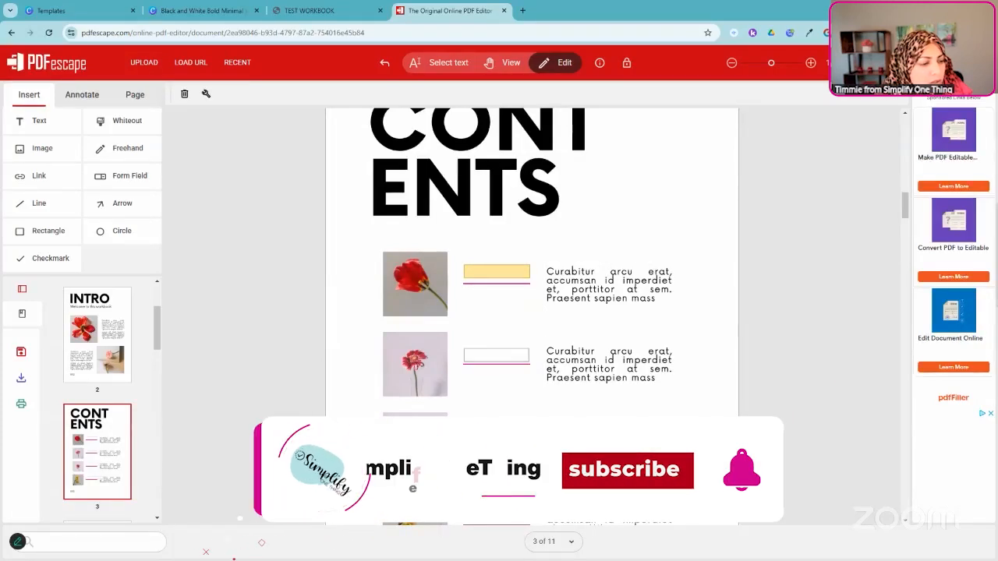
pyautogui.click(605, 394)
pyautogui.click(664, 227)
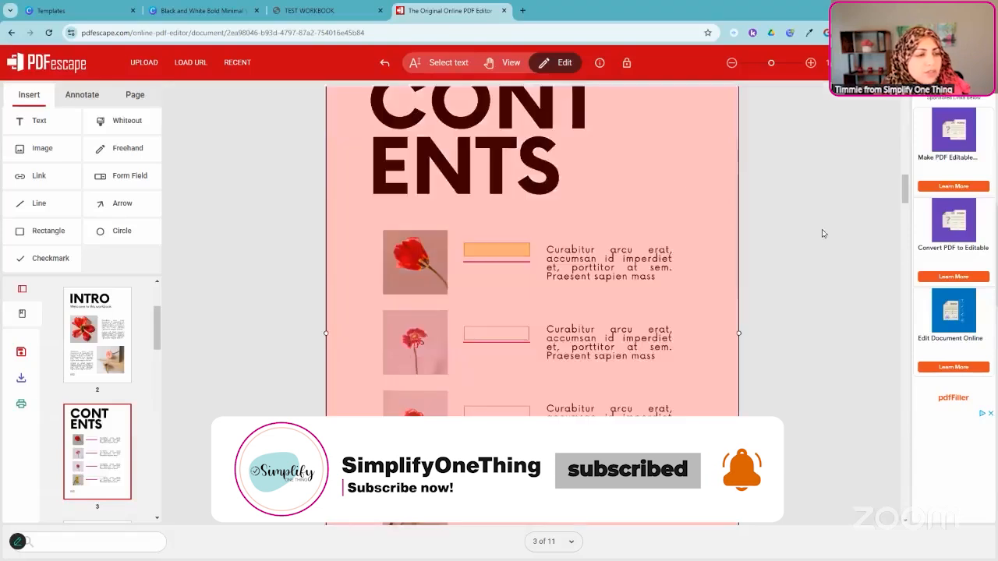
pyautogui.click(837, 296)
pyautogui.scroll(-1, 837, 296)
# Step: Try to adjust the Text form field beside the fourth flower photo, and undo the change to it
pyautogui.click(518, 407)
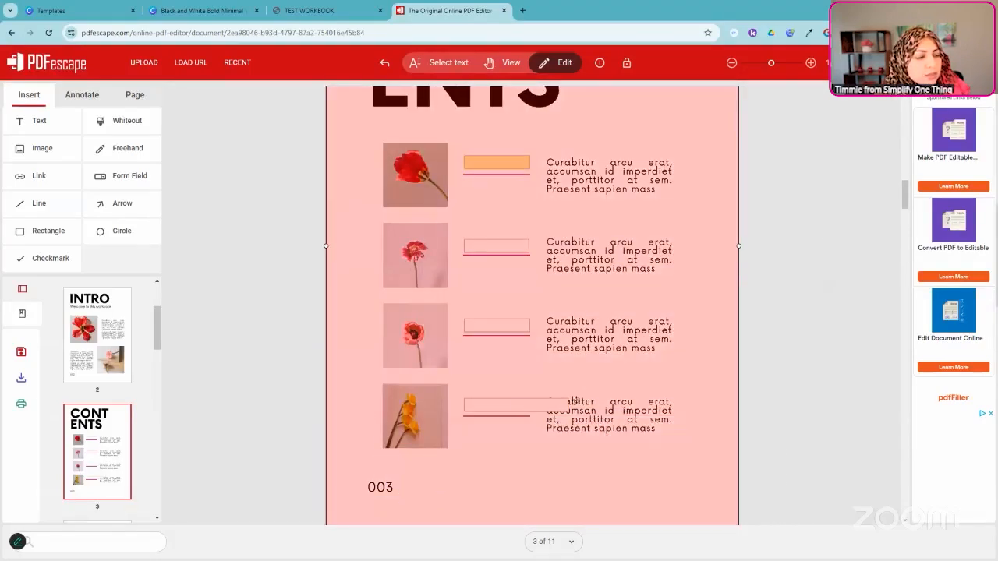
pyautogui.click(518, 406)
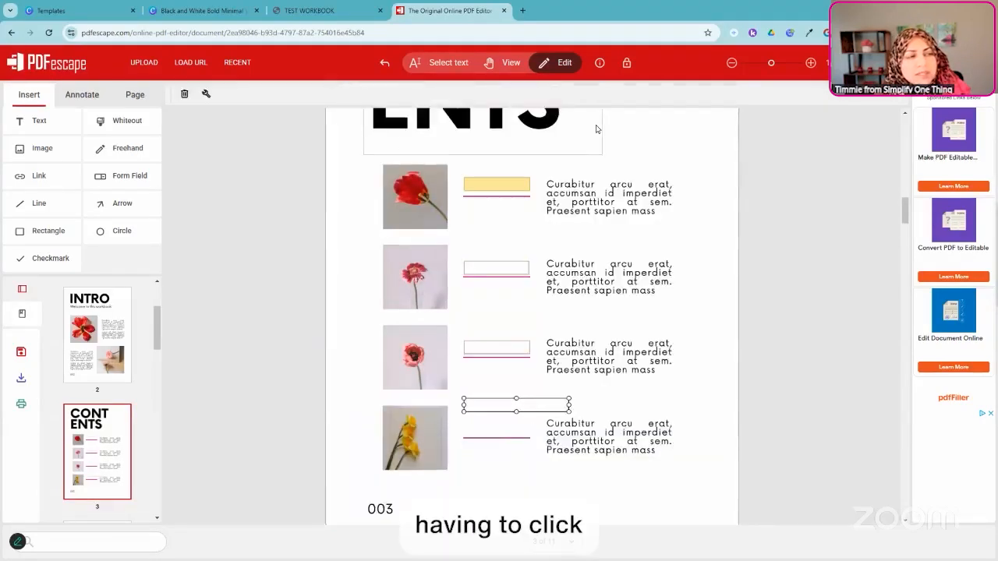
pyautogui.click(384, 63)
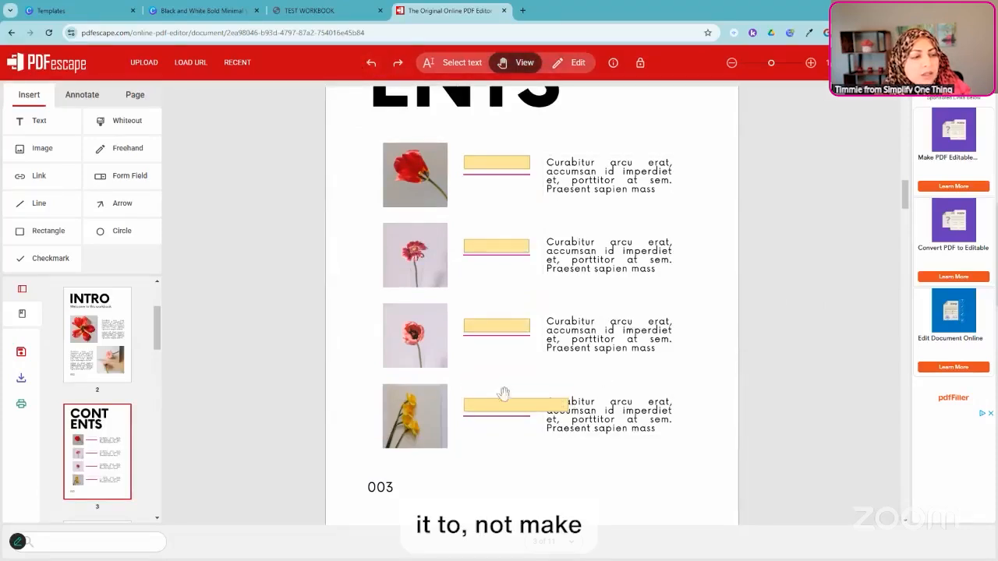
# Step: Narrow the Text form field beside the fourth flower photo to the width of its pink line
pyautogui.click(525, 403)
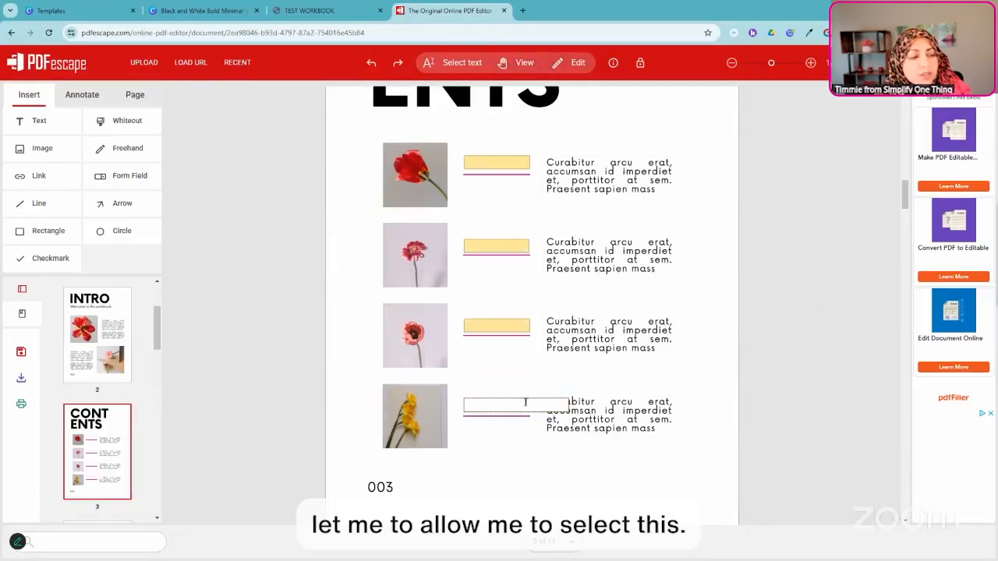
pyautogui.click(769, 431)
pyautogui.click(577, 62)
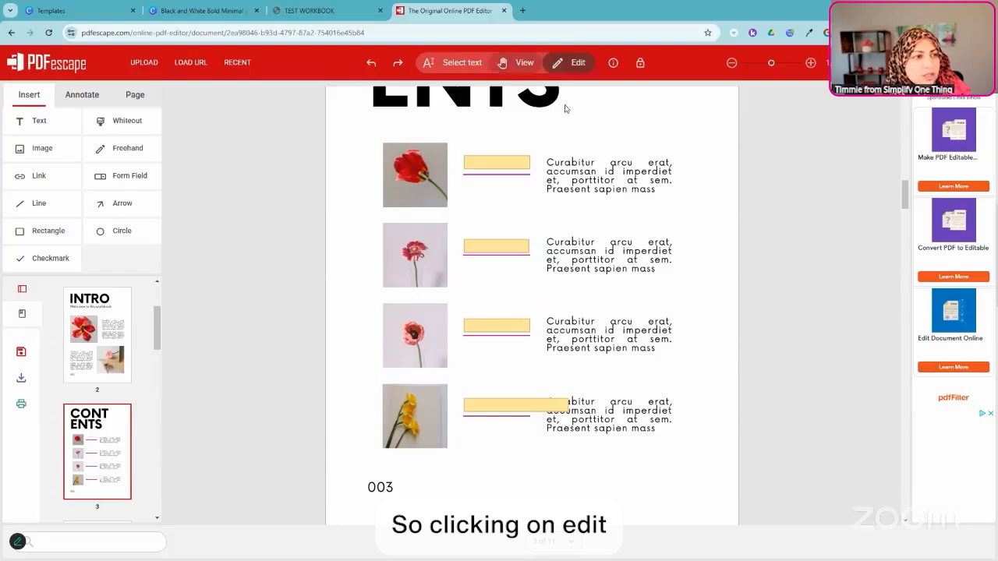
pyautogui.click(514, 401)
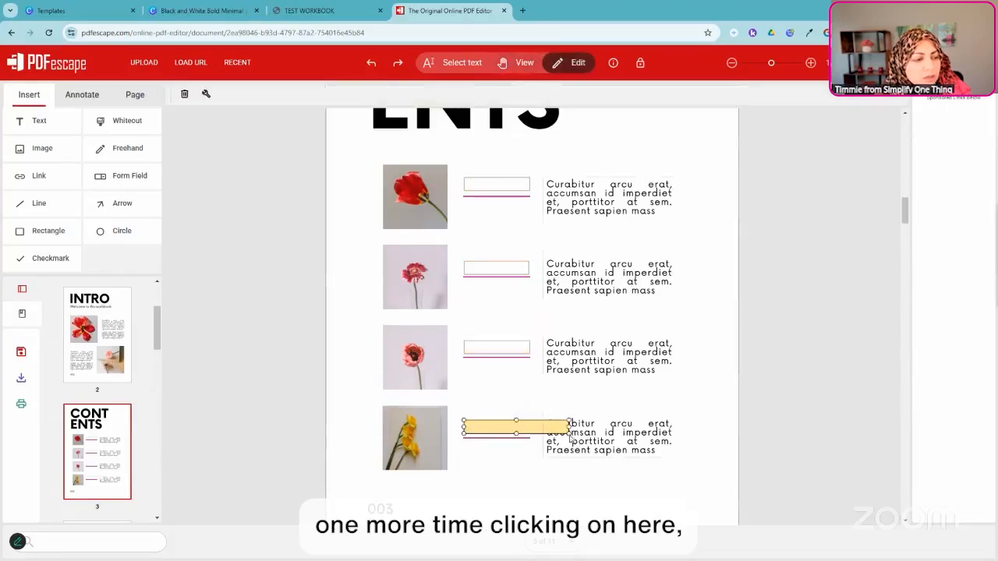
pyautogui.click(530, 425)
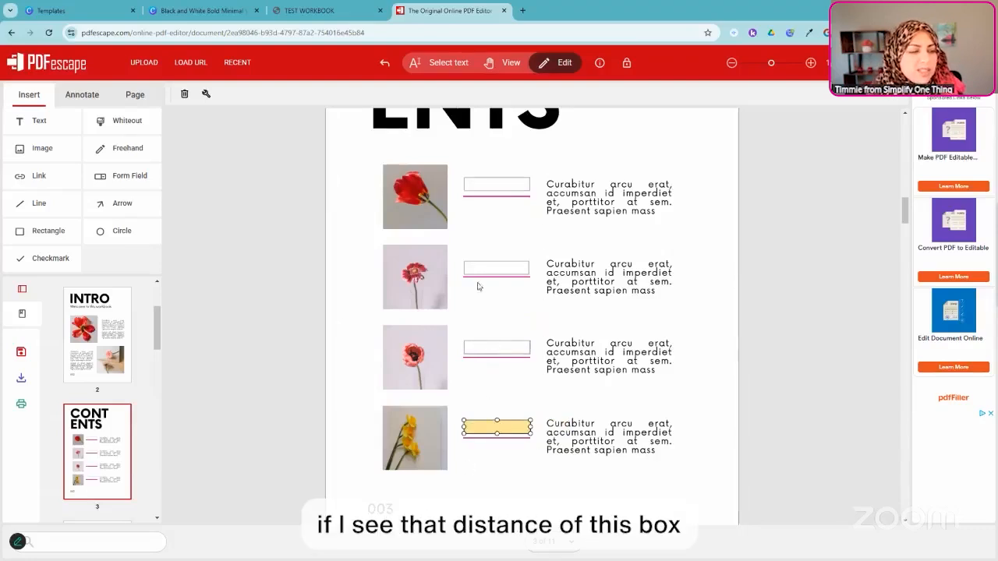
# Step: Move the first flower's Text form field down onto its pink line and nudge the remaining fields into place above theirs
pyautogui.moveTo(496, 180); pyautogui.dragTo(497, 185)
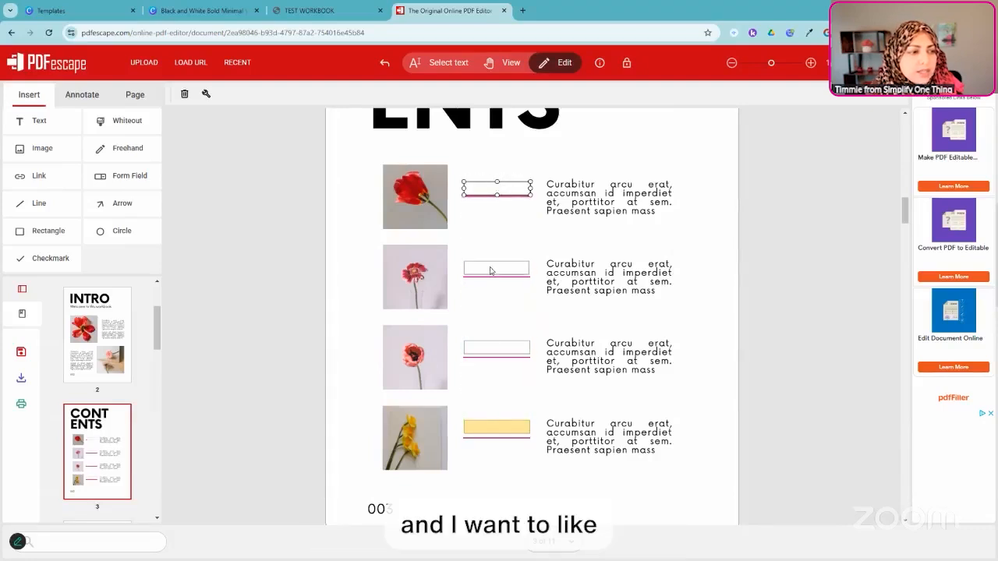
pyautogui.moveTo(491, 268); pyautogui.dragTo(491, 267)
pyautogui.moveTo(476, 346); pyautogui.dragTo(476, 347)
pyautogui.scroll(-1, 795, 323)
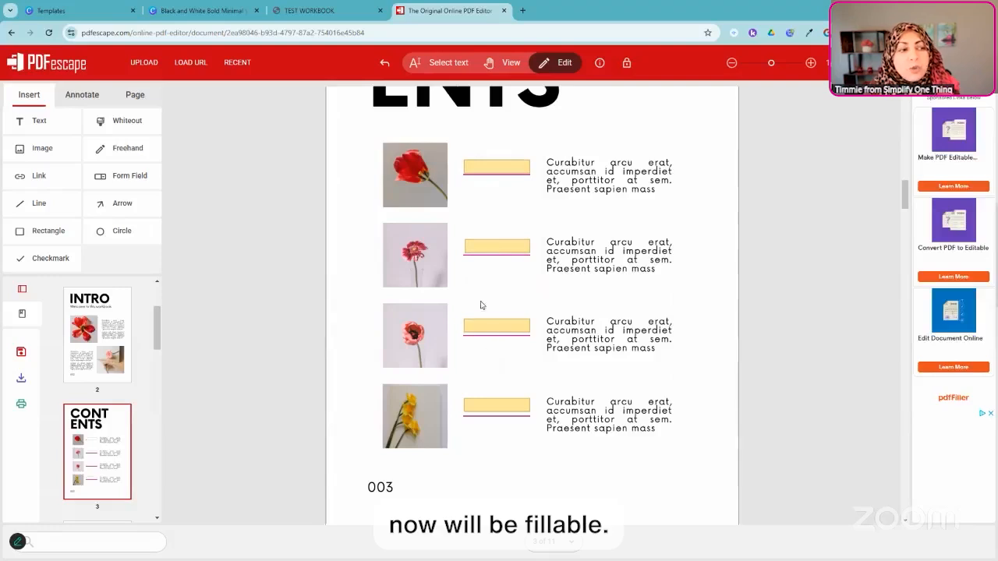
pyautogui.scroll(-1, 549, 315)
pyautogui.scroll(-1, 549, 316)
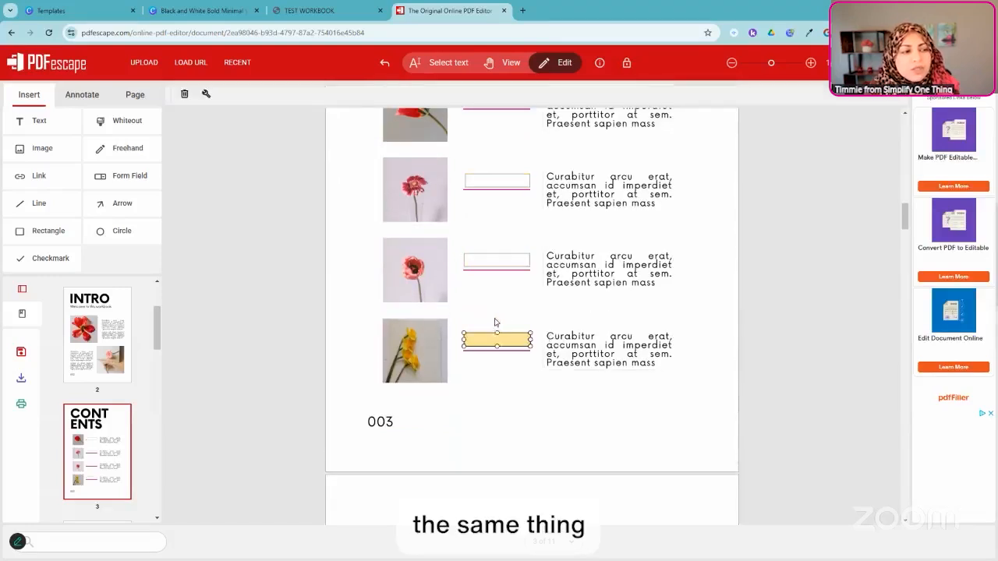
pyautogui.click(494, 320)
pyautogui.moveTo(482, 339); pyautogui.dragTo(482, 343)
pyautogui.scroll(-1, 787, 319)
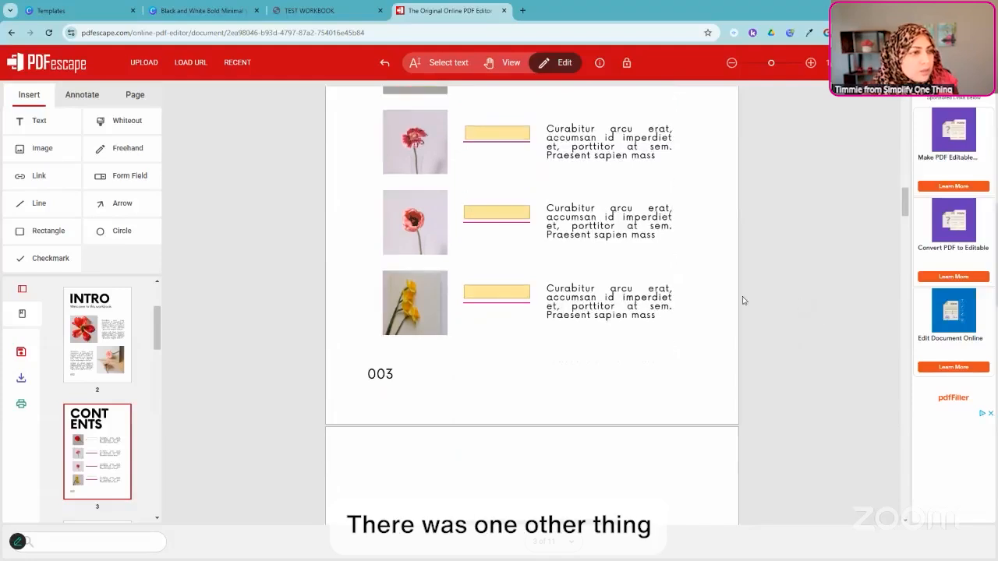
pyautogui.click(511, 216)
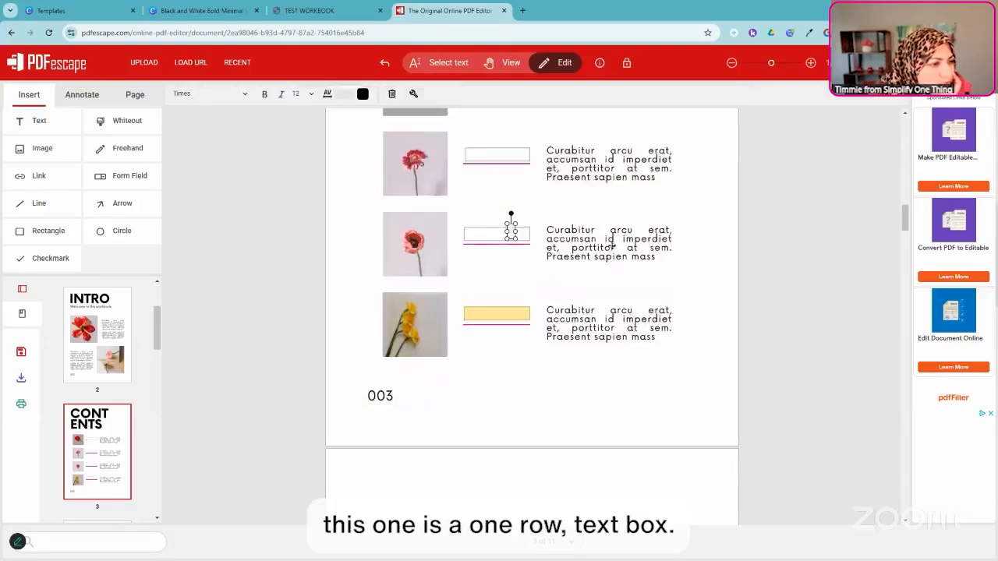
pyautogui.click(383, 63)
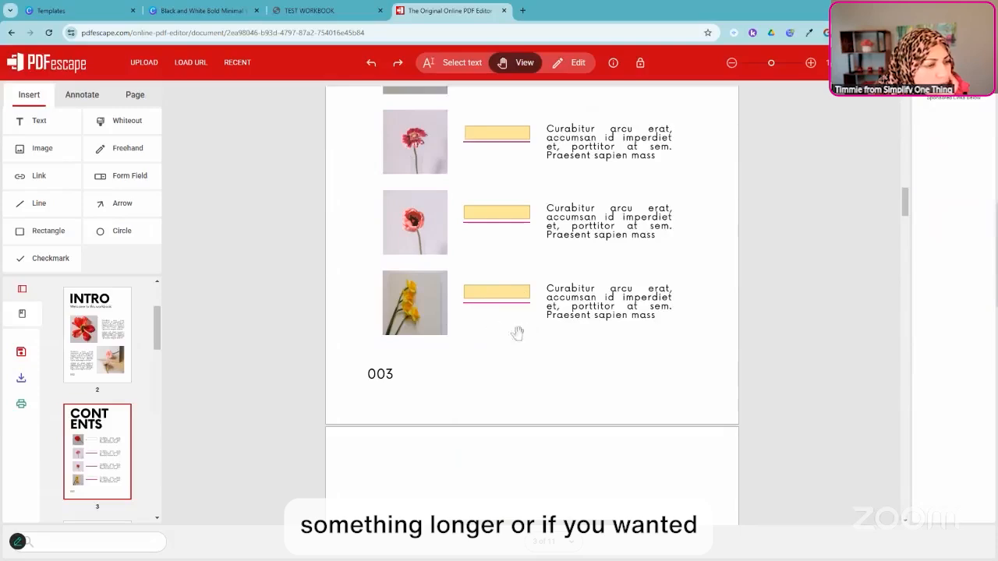
# Step: Insert a Text form field in the upper corner of the pink Question One box on the Questions page, and return to view mode
pyautogui.scroll(-8, 738, 336)
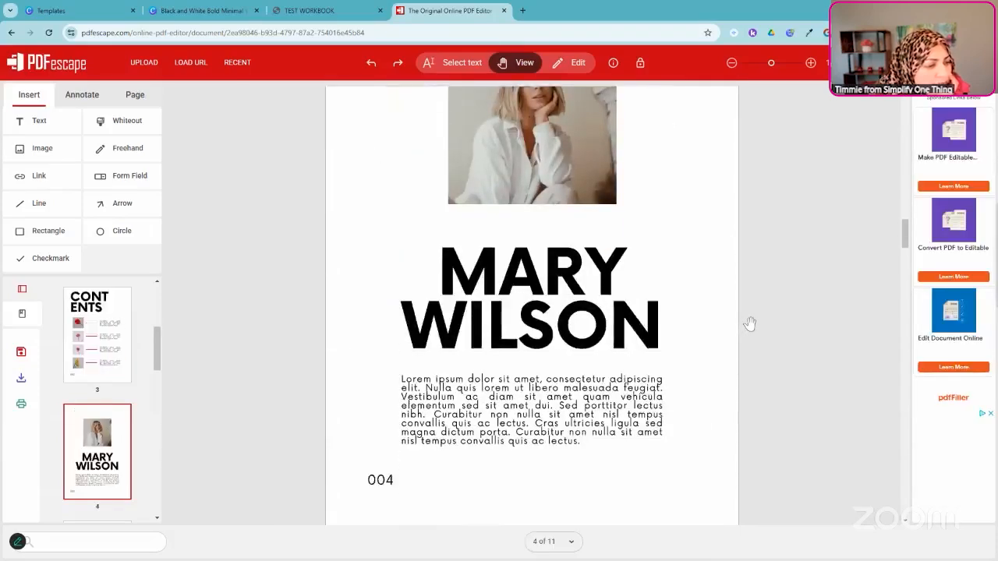
pyautogui.scroll(-8, 752, 326)
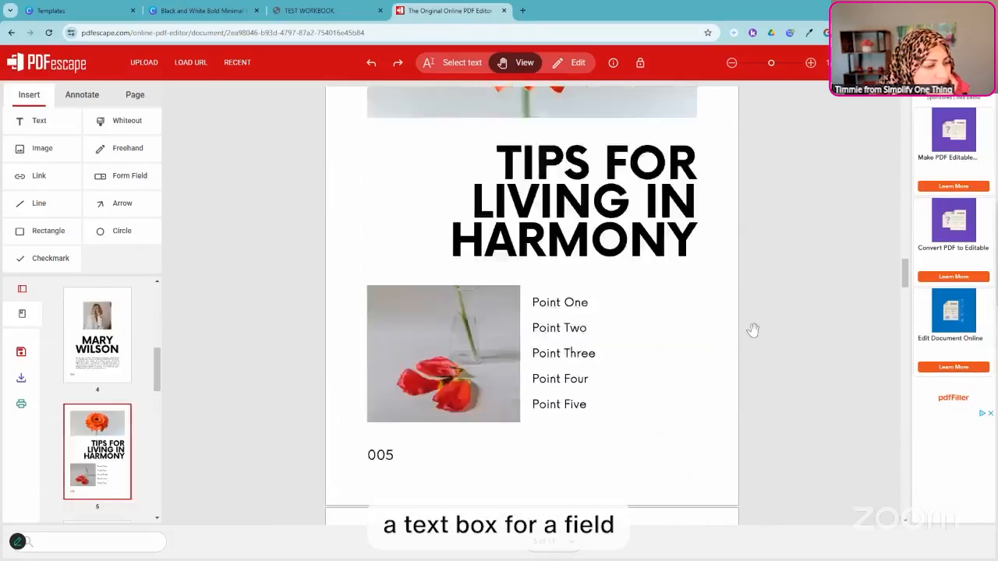
pyautogui.scroll(-10, 752, 328)
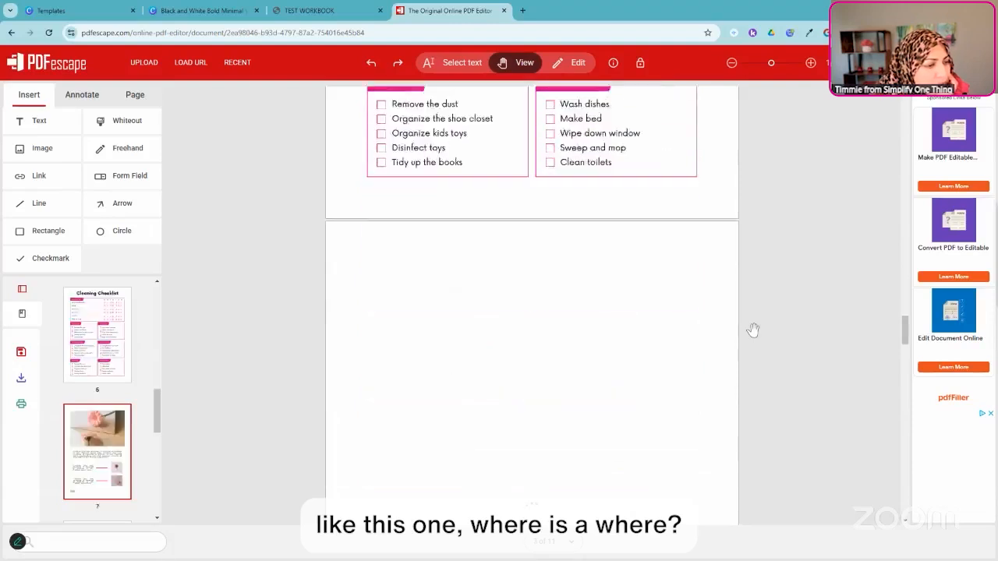
pyautogui.scroll(-10, 755, 326)
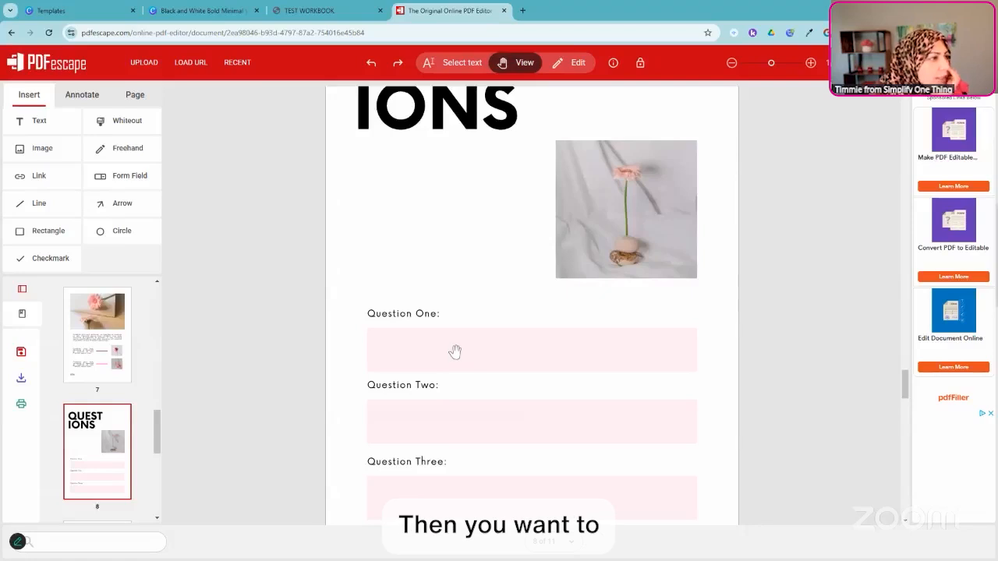
pyautogui.scroll(-1, 464, 340)
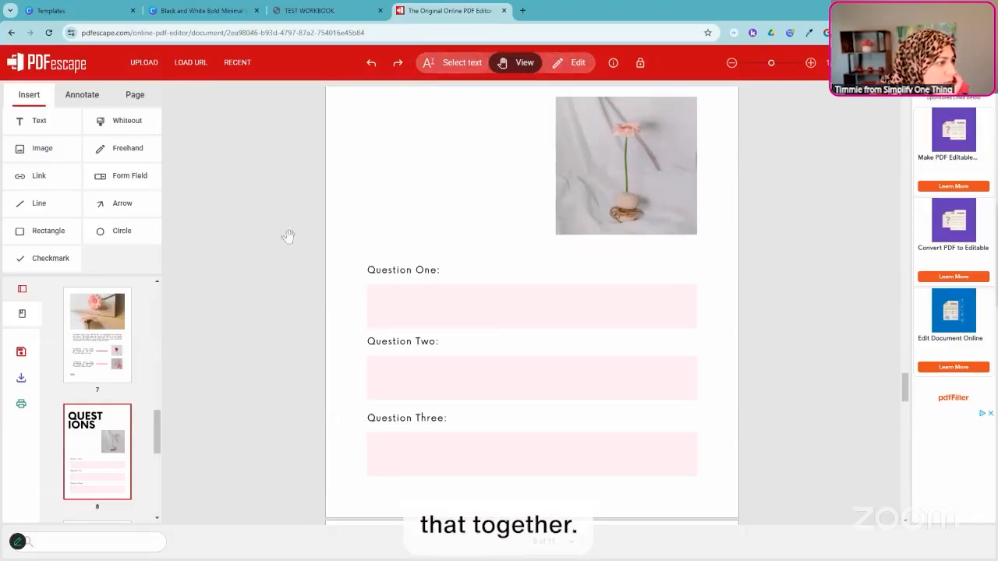
pyautogui.click(118, 179)
pyautogui.click(434, 300)
pyautogui.scroll(-2, 458, 336)
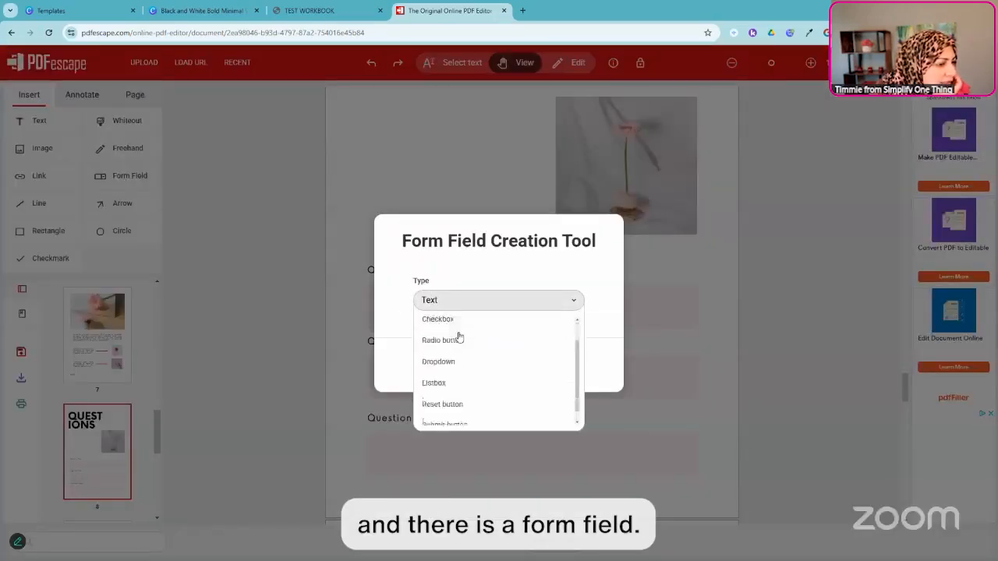
pyautogui.scroll(2, 466, 387)
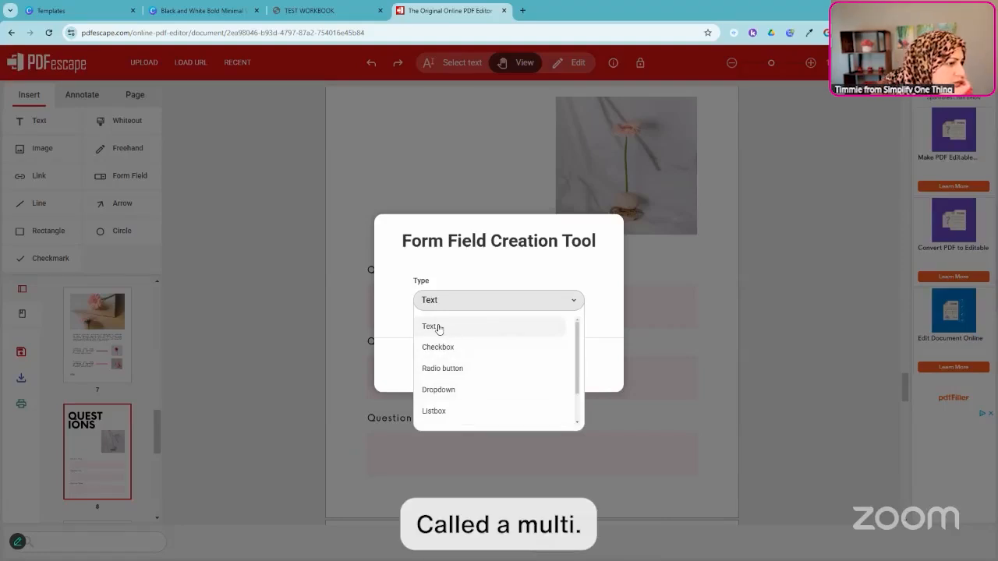
pyautogui.scroll(-2, 448, 330)
pyautogui.scroll(2, 446, 330)
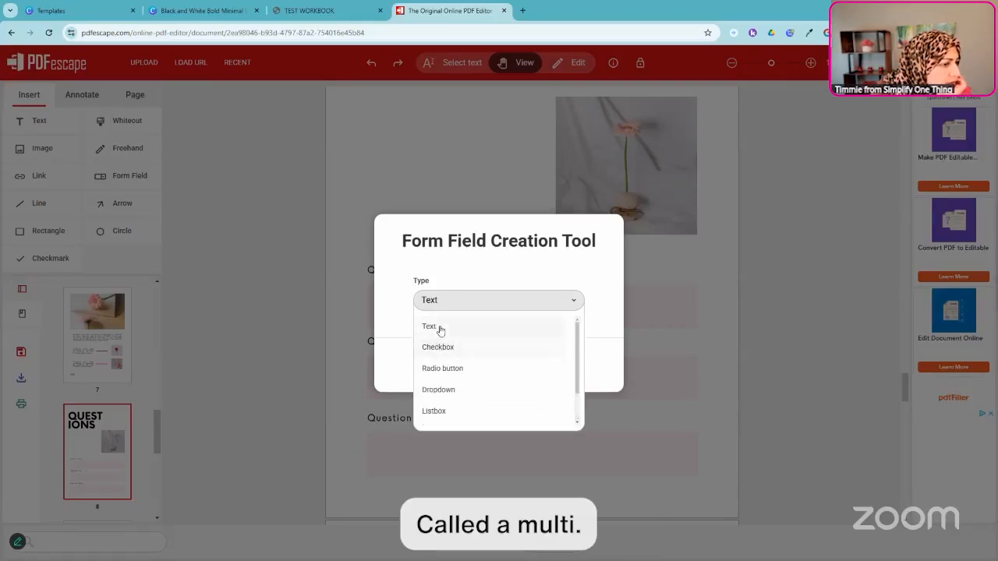
pyautogui.click(441, 328)
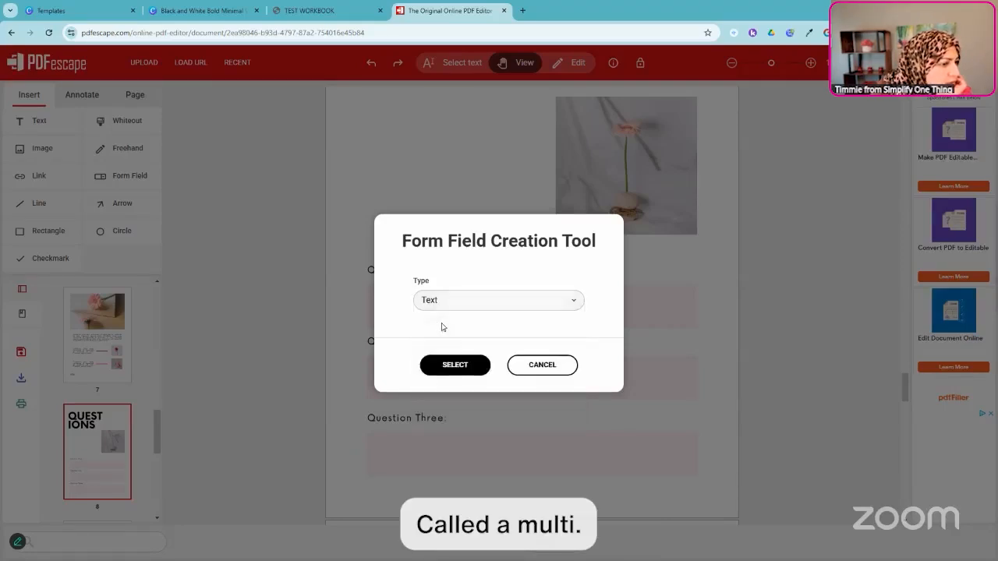
pyautogui.click(457, 364)
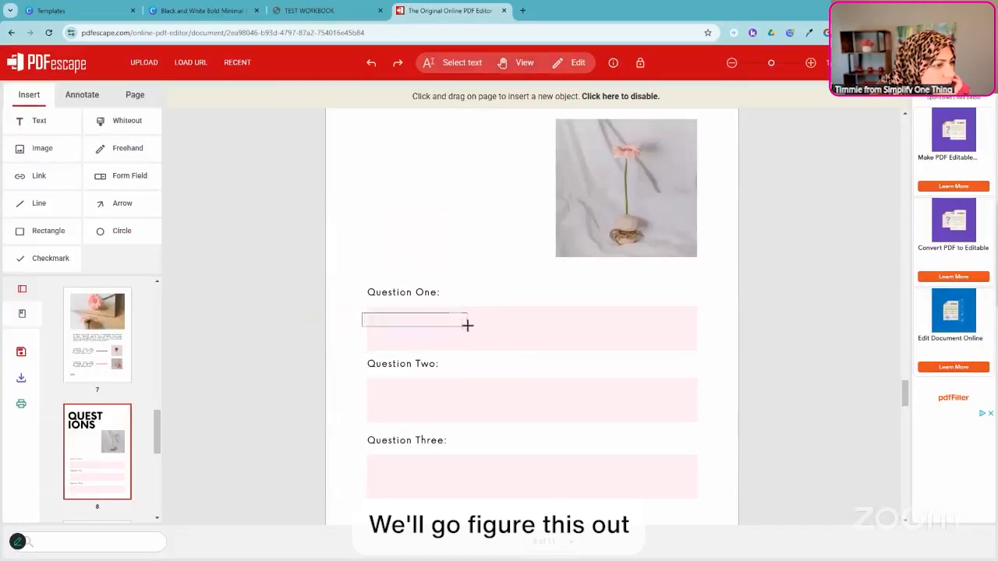
pyautogui.moveTo(471, 319)
pyautogui.mouseDown()
pyautogui.moveTo(474, 312)
pyautogui.moveTo(466, 317)
pyautogui.mouseUp()
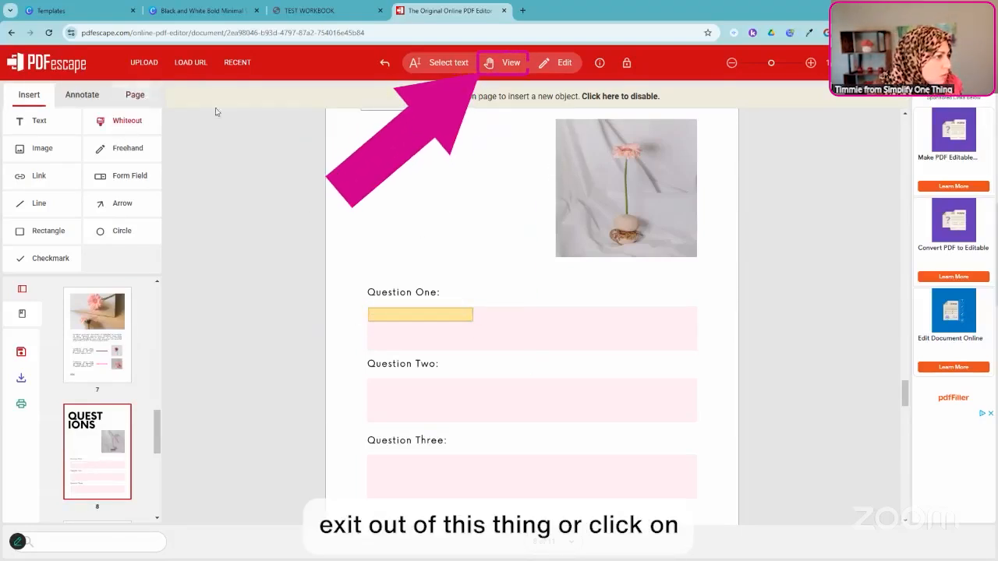
pyautogui.click(501, 63)
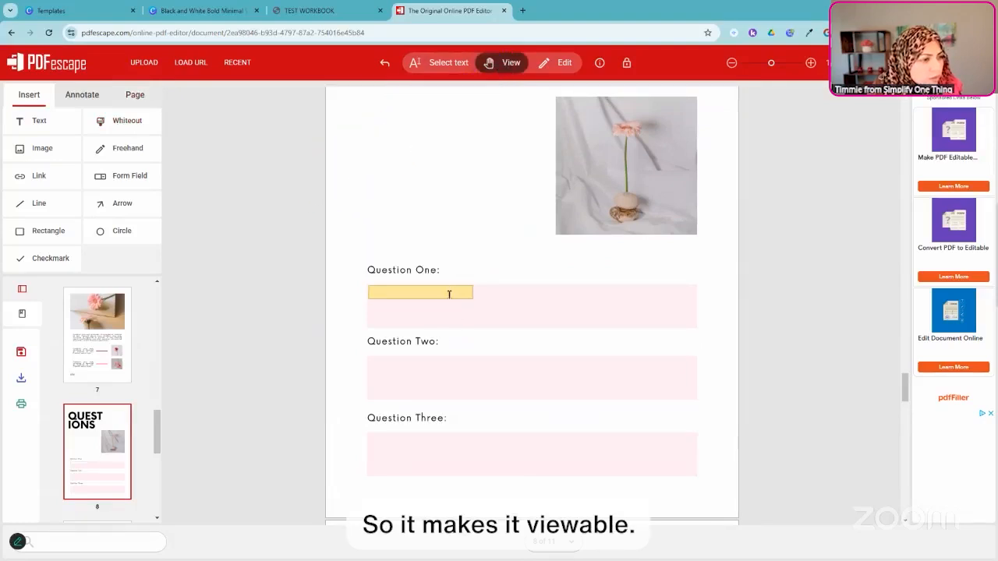
# Step: Enlarge the Question One Text form field to cover its whole pink box
pyautogui.click(555, 63)
pyautogui.click(458, 293)
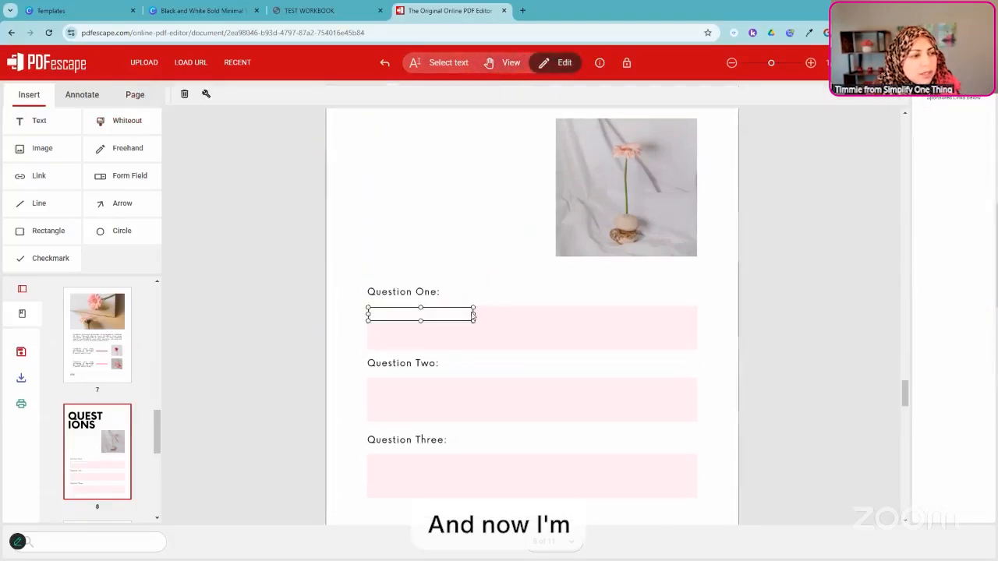
pyautogui.moveTo(473, 319); pyautogui.dragTo(697, 351)
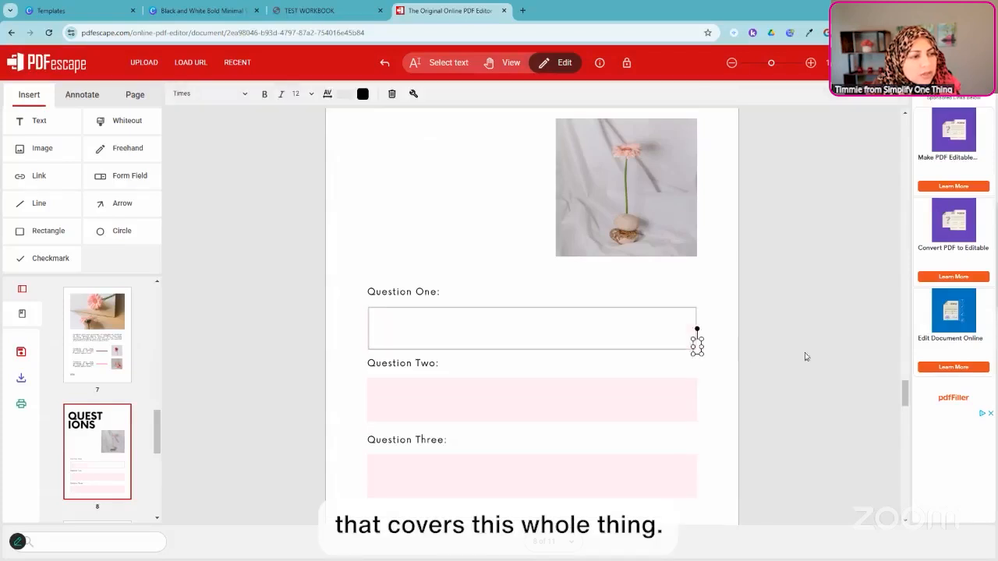
pyautogui.click(351, 167)
# Step: Make the Question One form field multi-line and visible in its properties
pyautogui.click(484, 301)
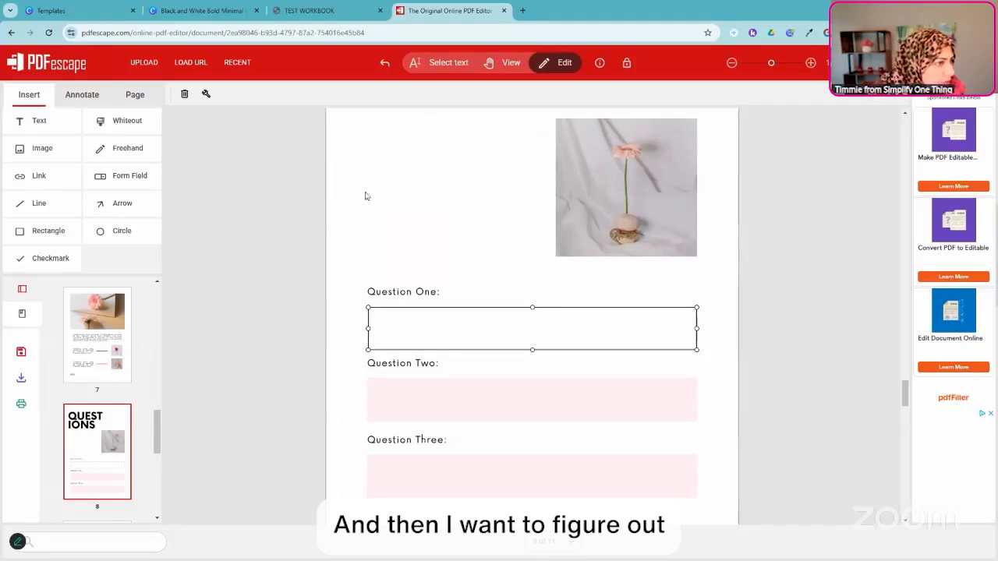
pyautogui.click(206, 94)
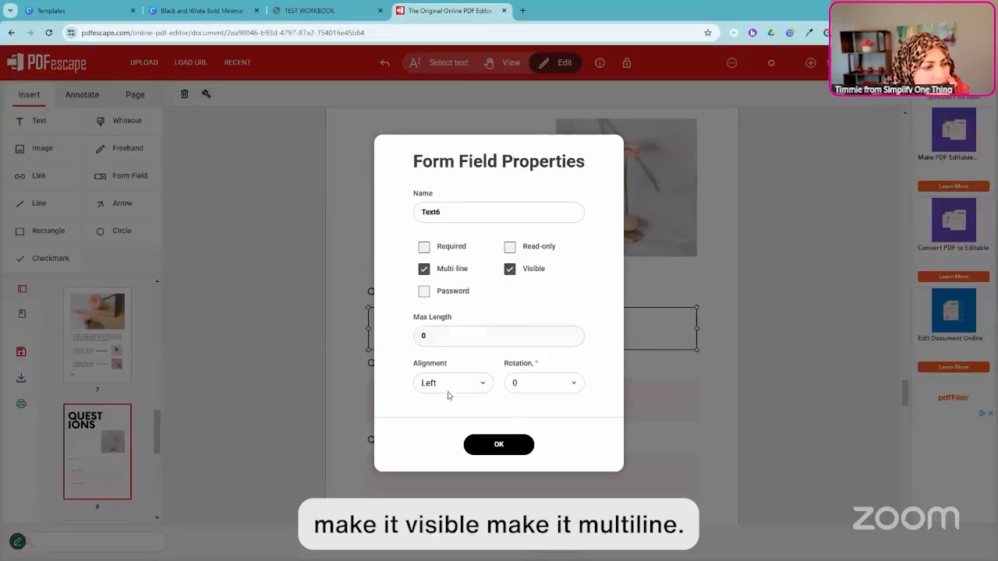
pyautogui.click(497, 445)
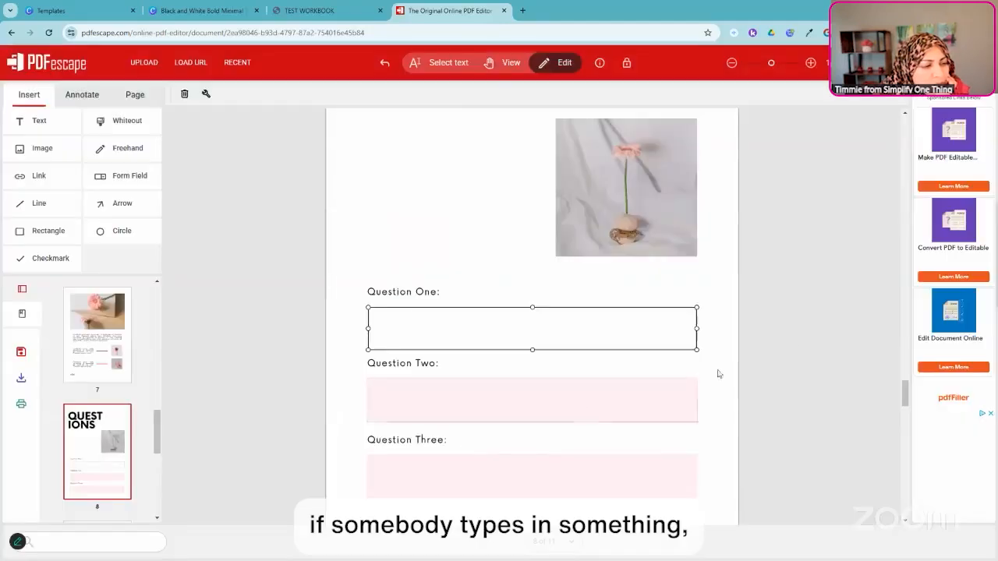
pyautogui.scroll(-1, 496, 329)
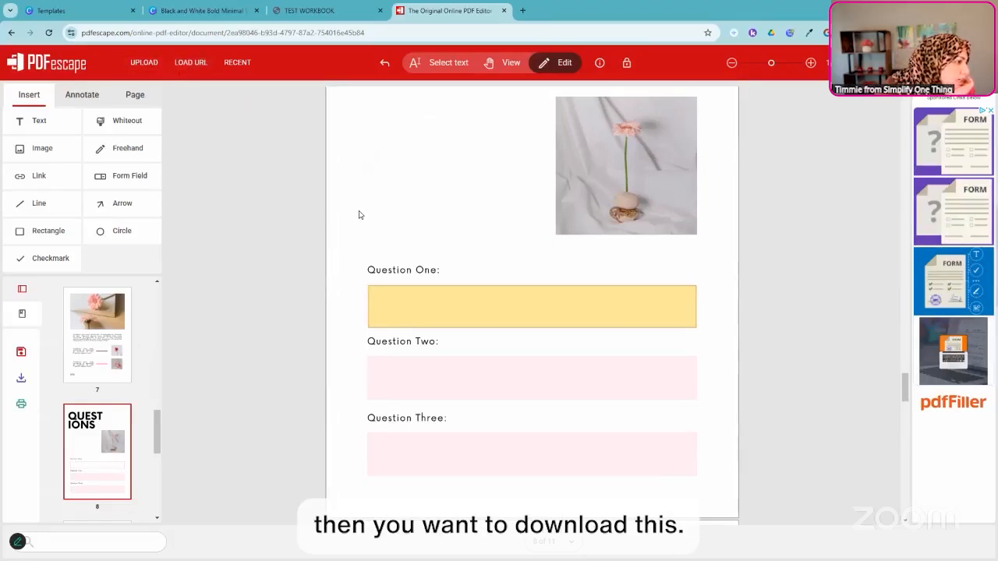
# Step: Download the edited workbook as a PDF and open the downloaded copy at its Contents page
pyautogui.click(20, 380)
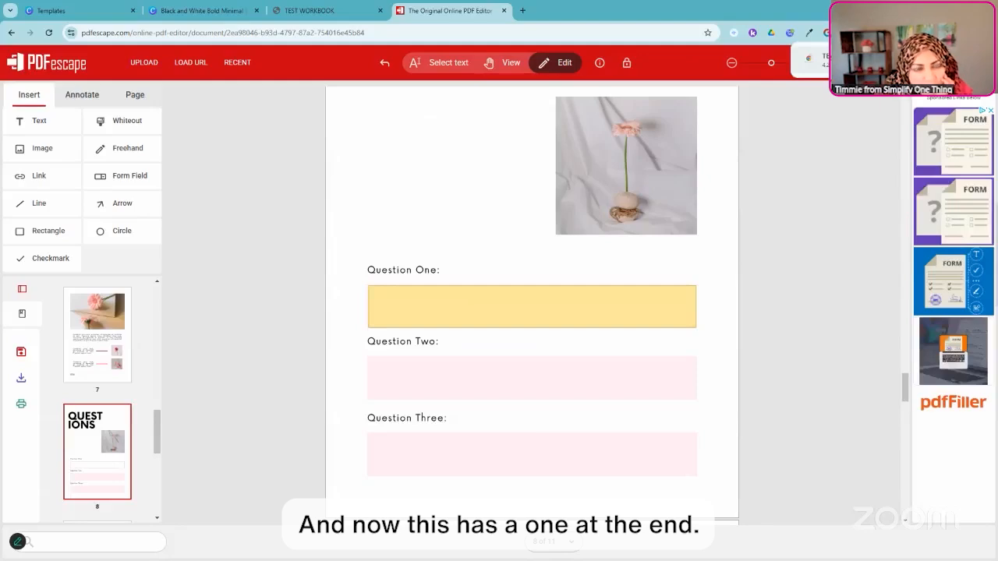
pyautogui.click(842, 62)
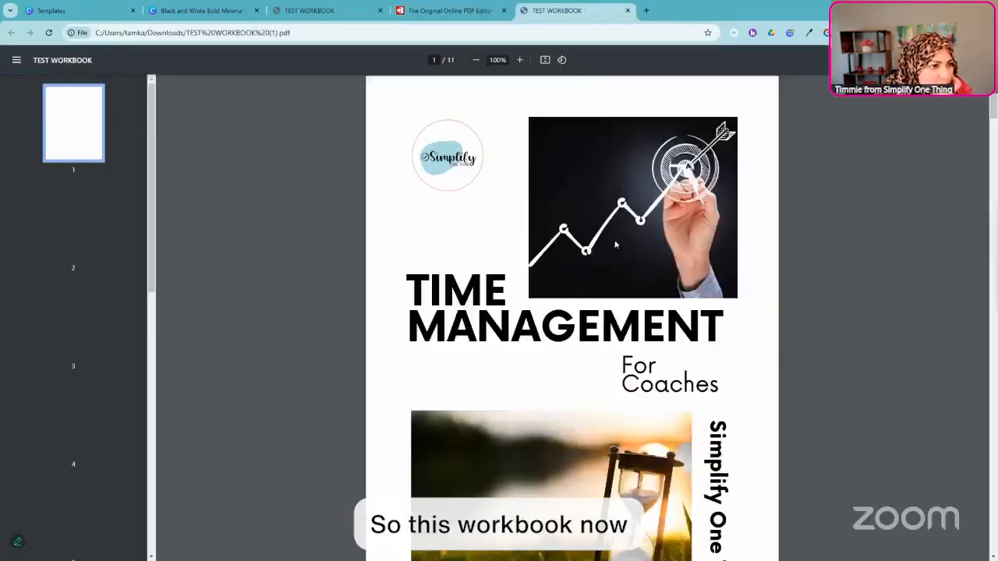
pyautogui.scroll(-20, 621, 319)
pyautogui.scroll(3, 562, 250)
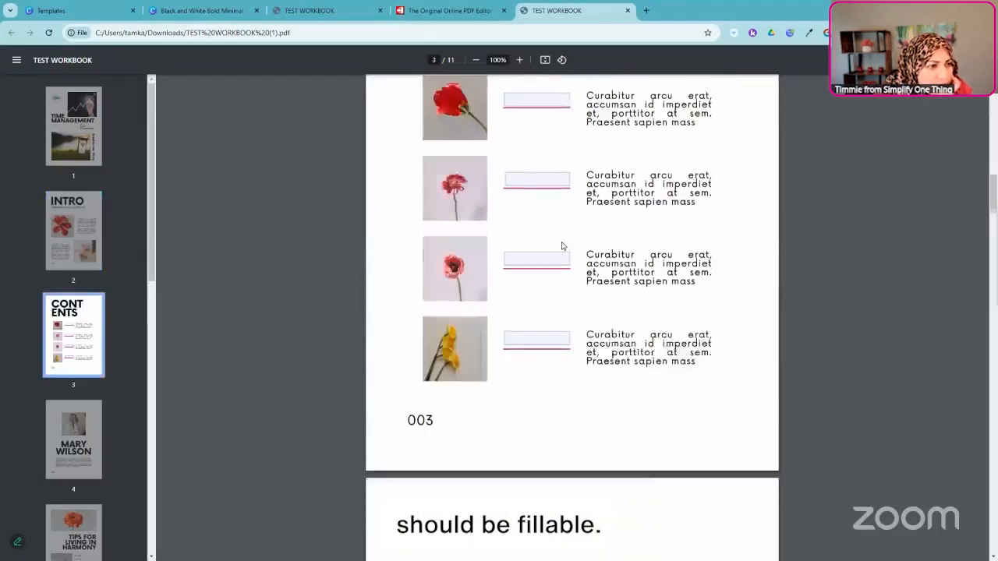
# Step: Test the form field beside the first flower photo by entering "Tada!" and attempting a line break
pyautogui.click(533, 279)
pyautogui.write('Tada!')
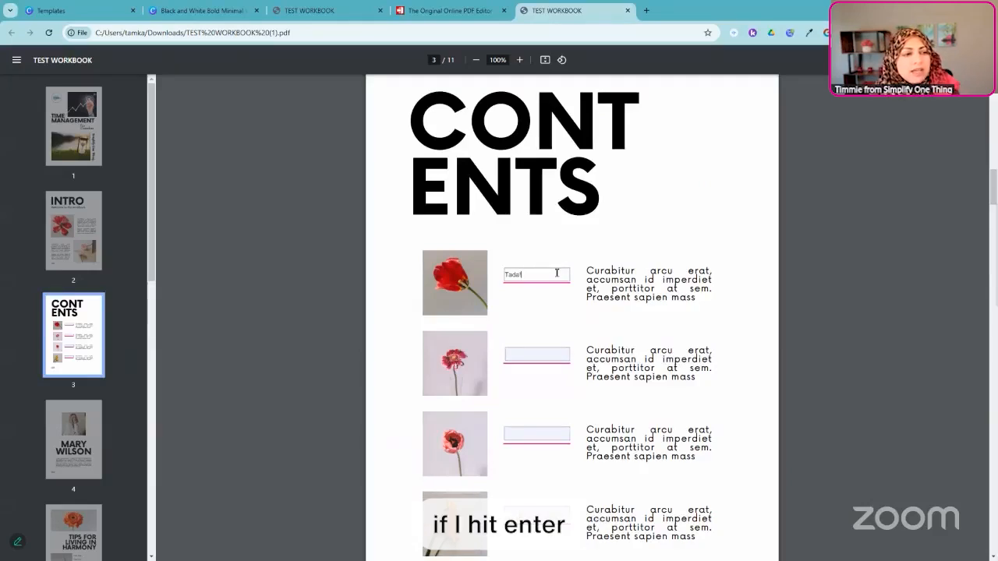
pyautogui.press('Return')
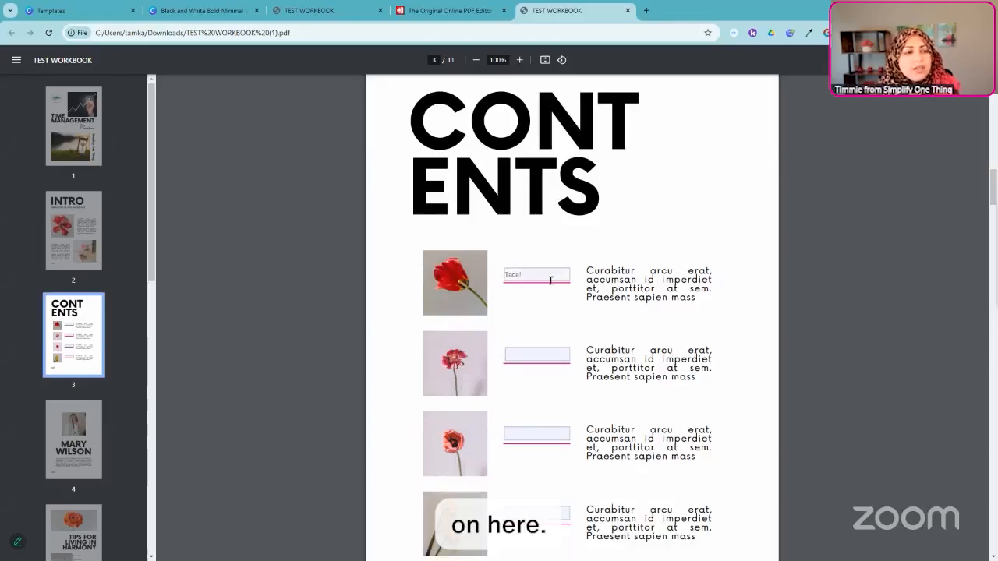
# Step: Fill the Question One field on the Questions page with "Tada!" and "Next line ...." on two lines
pyautogui.scroll(-12, 618, 357)
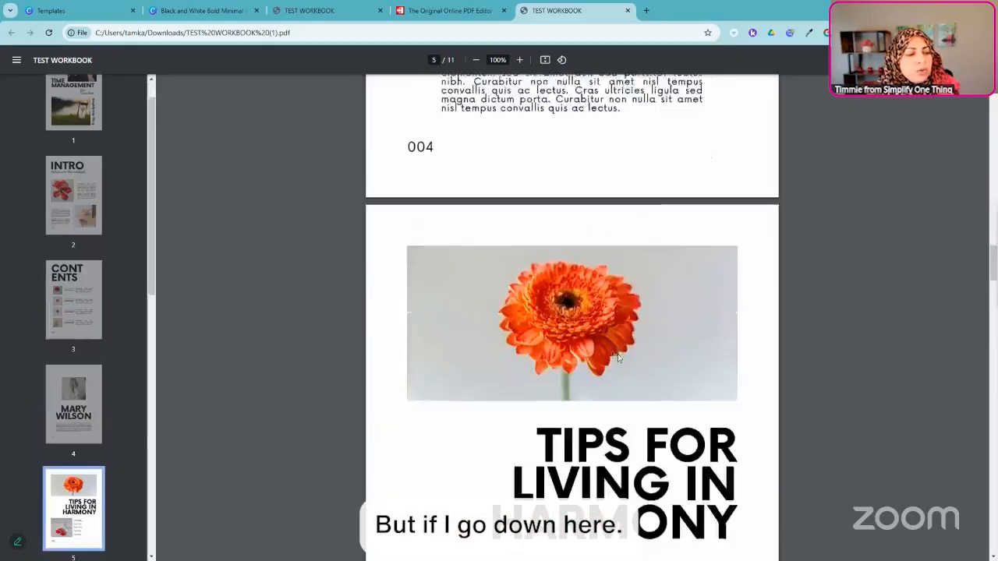
pyautogui.scroll(-18, 618, 357)
pyautogui.click(474, 231)
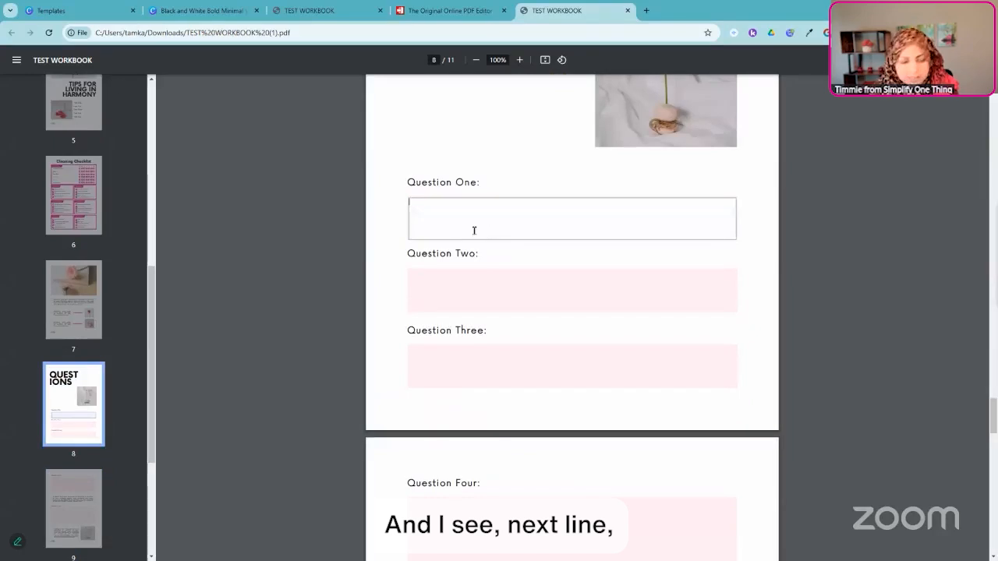
pyautogui.write('Next')
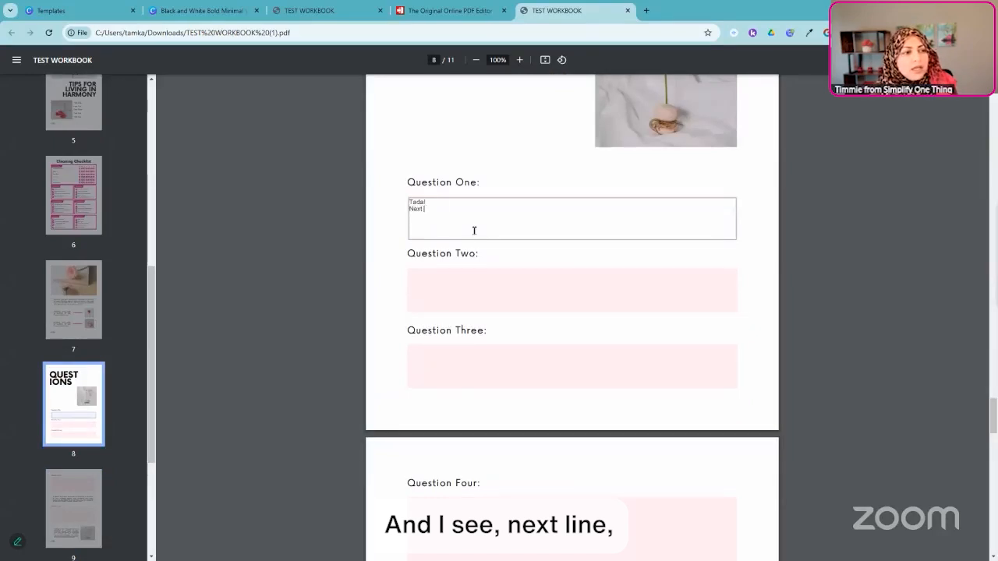
pyautogui.write(' line i')
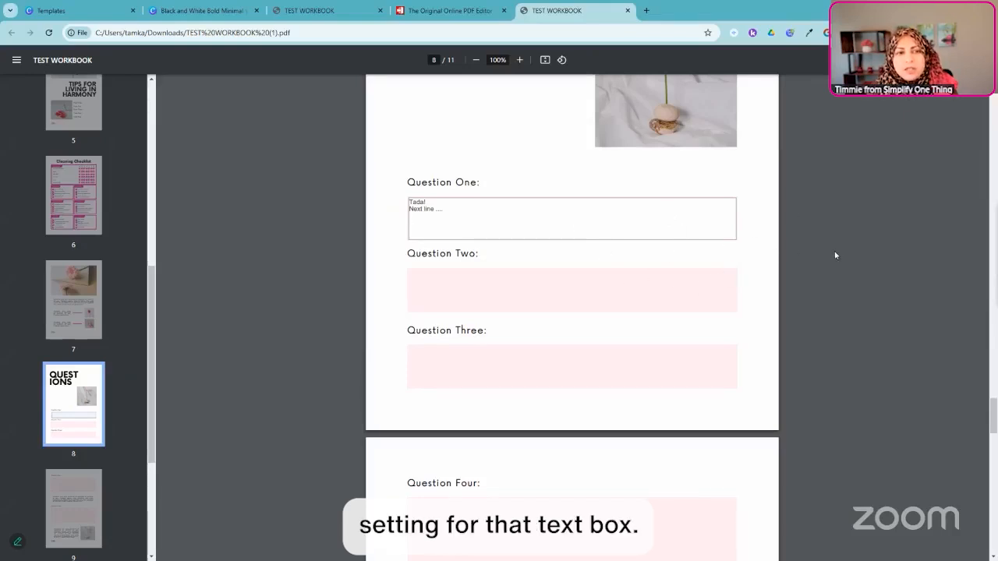
# Step: View the Cleaning Checklist page in the downloaded PDF, and switch to PDFescape to bring up the same page for editing
pyautogui.scroll(15, 834, 251)
pyautogui.scroll(5, 921, 288)
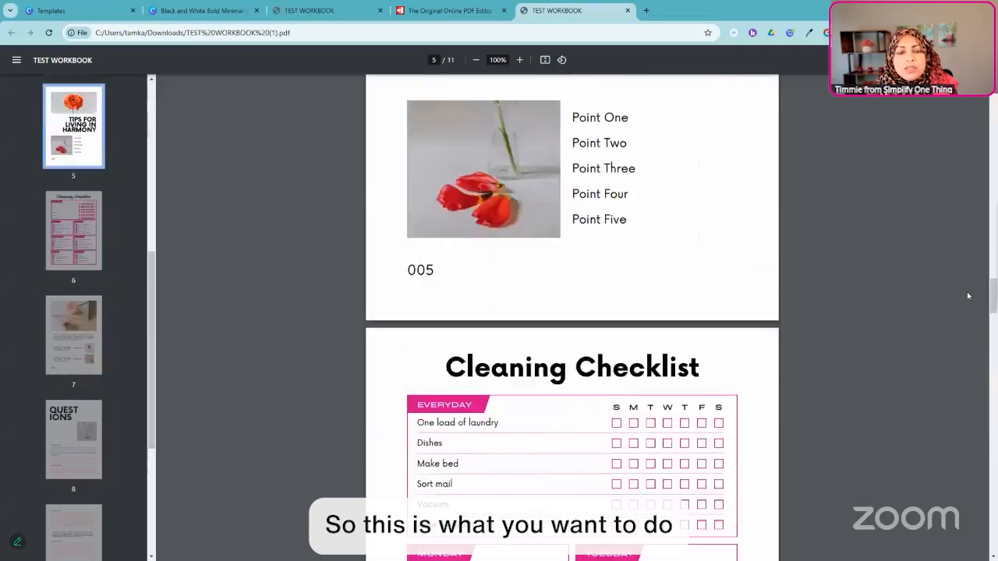
pyautogui.scroll(-3, 715, 283)
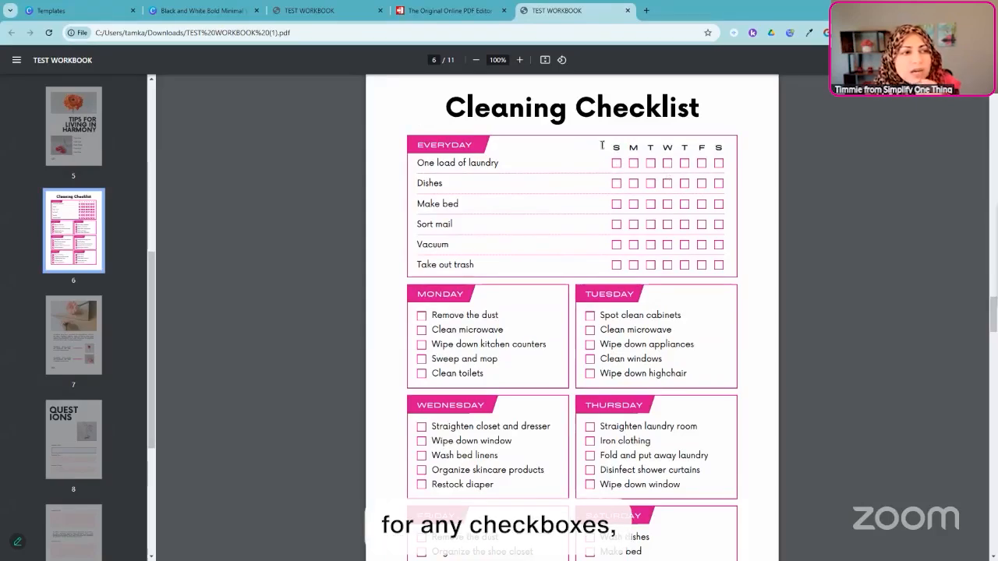
pyautogui.click(450, 10)
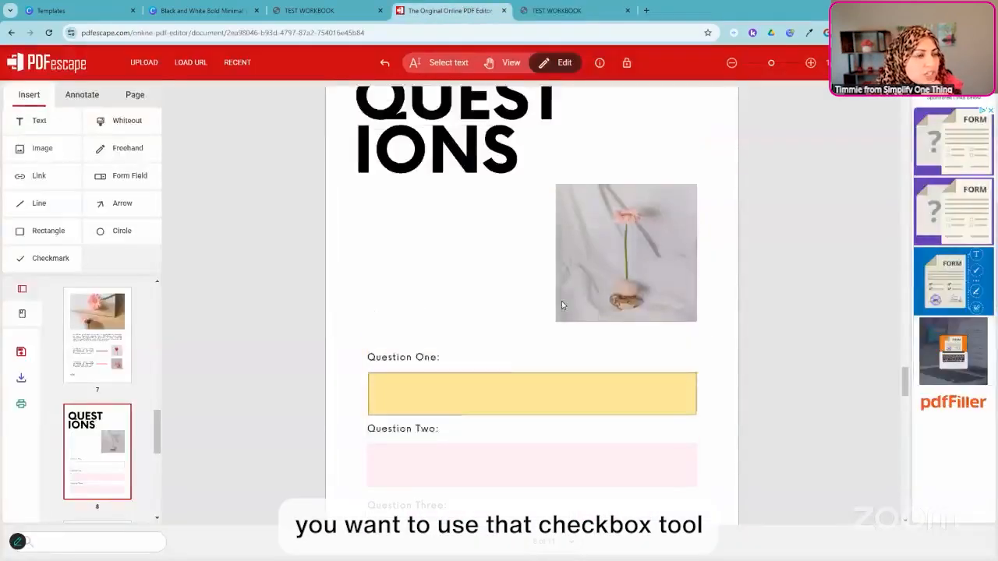
pyautogui.scroll(10, 561, 304)
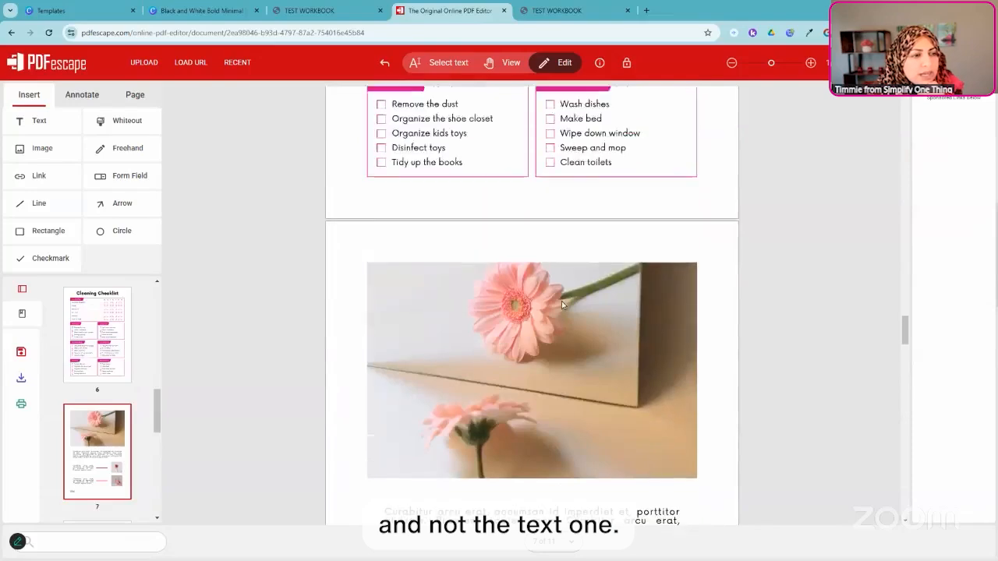
pyautogui.scroll(10, 561, 303)
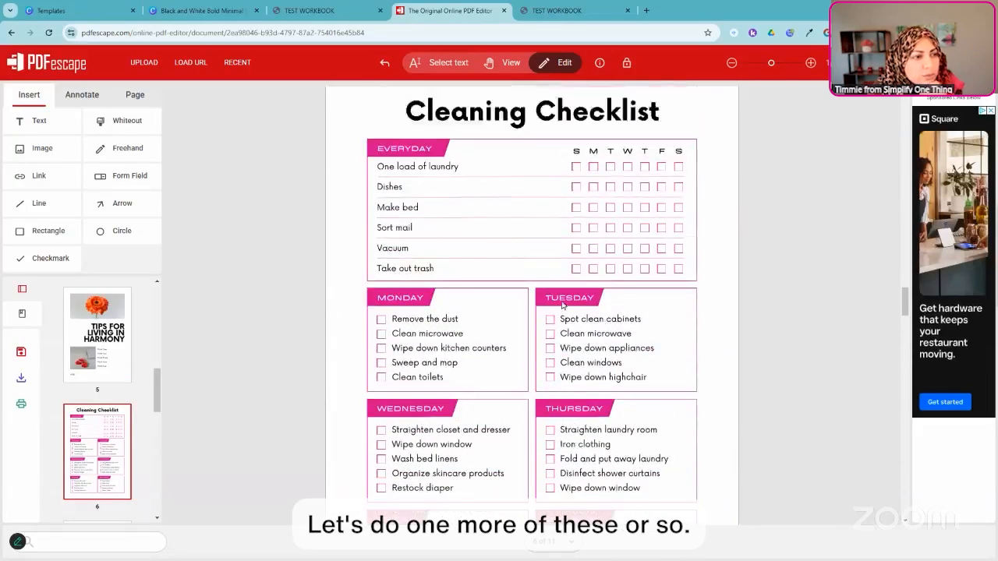
pyautogui.scroll(1, 561, 305)
# Step: Insert Checkbox form fields over all seven day boxes in the One load of laundry row of the Everyday section
pyautogui.click(129, 177)
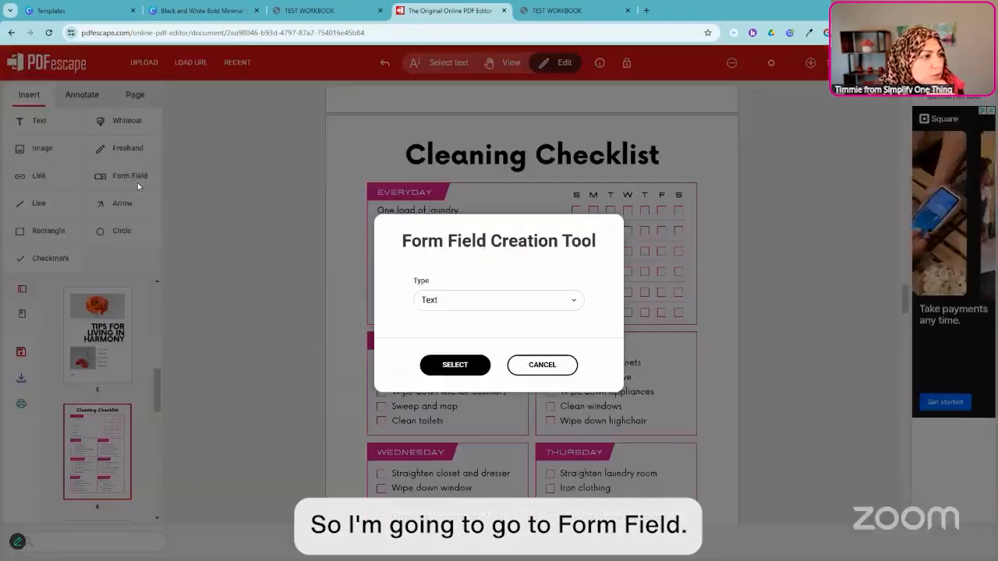
pyautogui.click(438, 300)
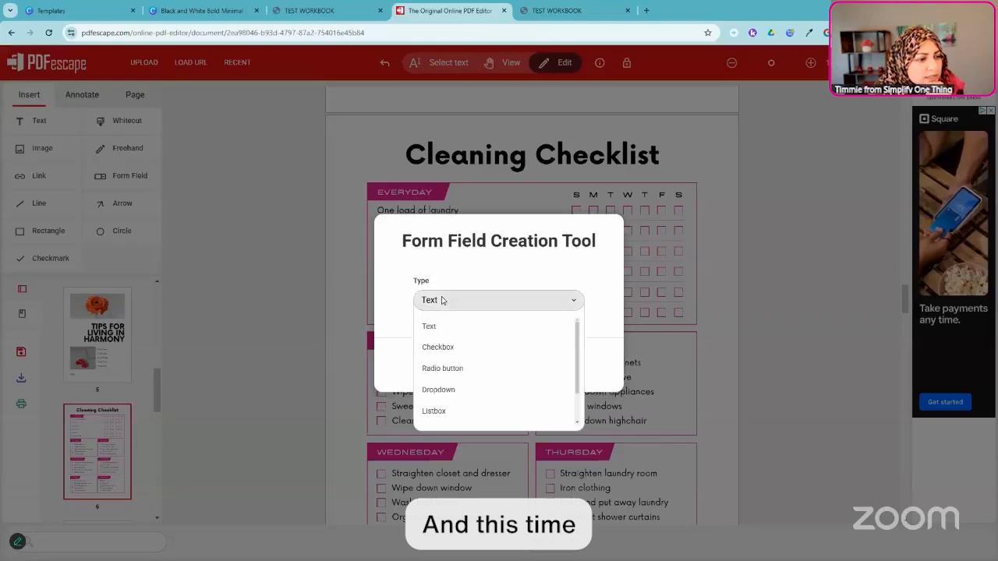
pyautogui.click(437, 347)
pyautogui.click(454, 366)
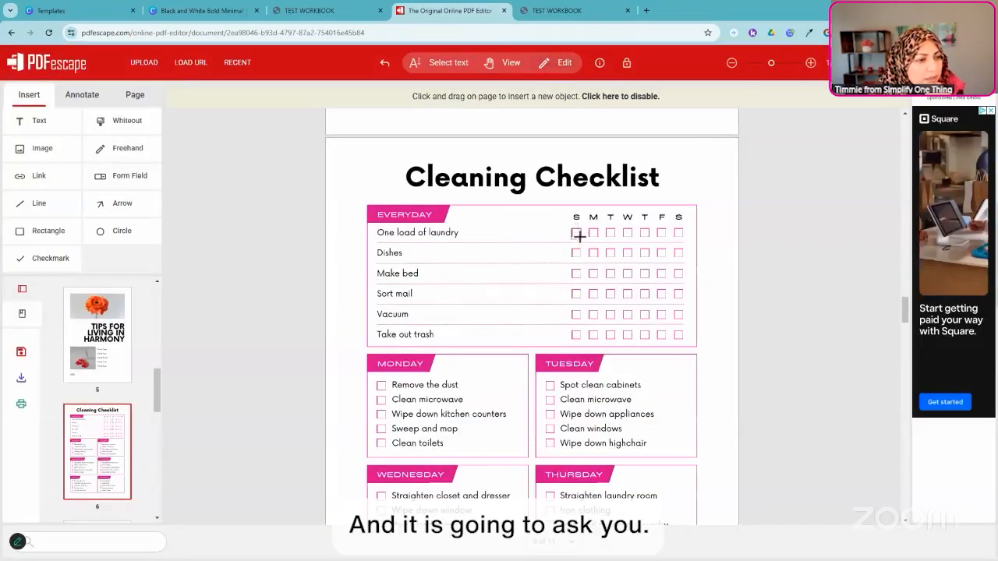
pyautogui.moveTo(572, 229); pyautogui.dragTo(603, 236)
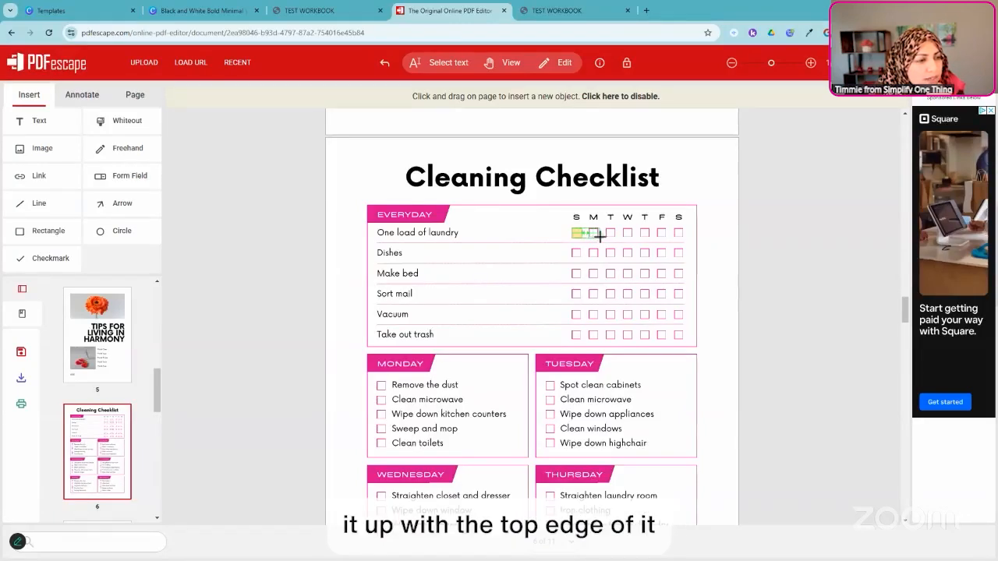
pyautogui.moveTo(599, 238); pyautogui.dragTo(600, 237)
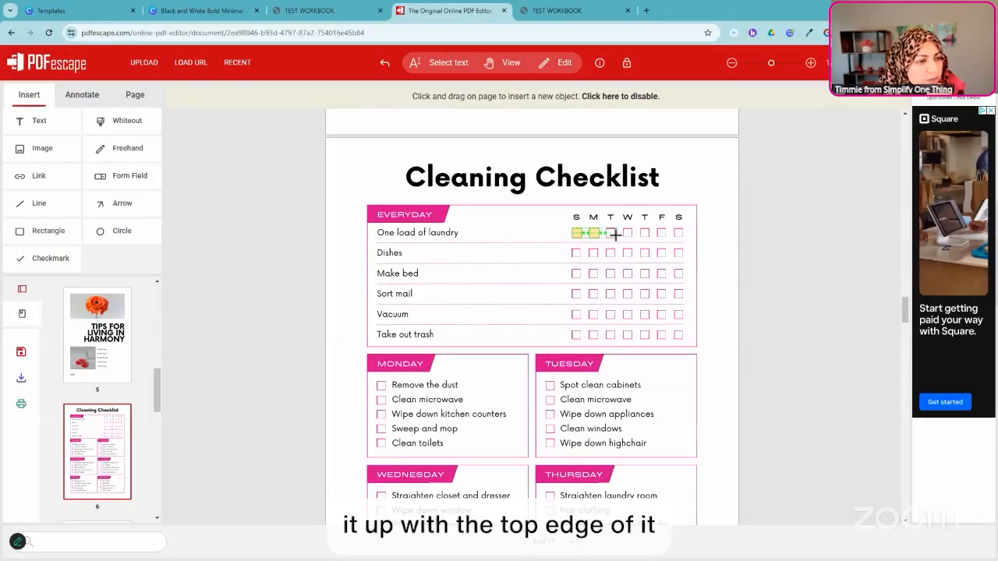
pyautogui.click(621, 236)
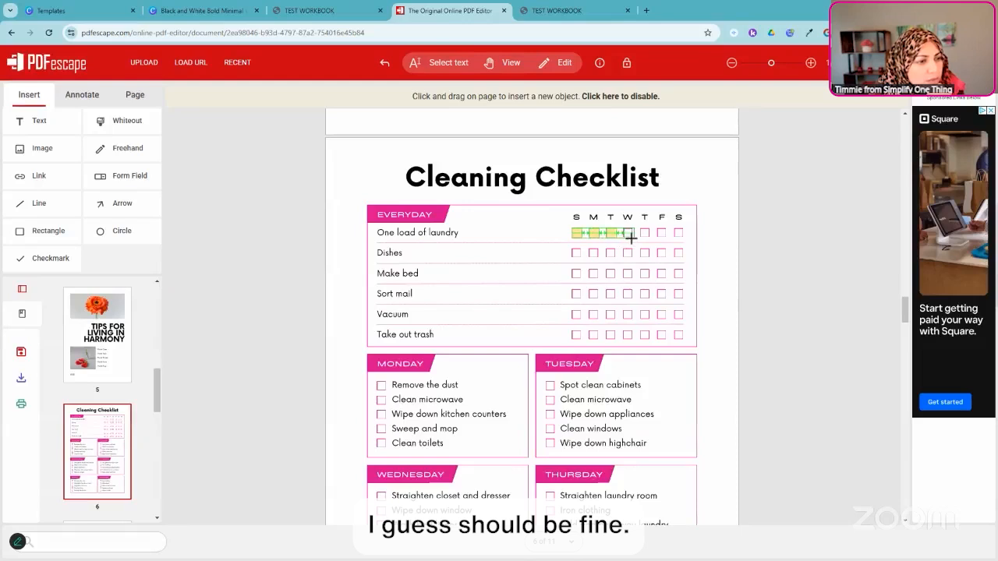
pyautogui.click(631, 237)
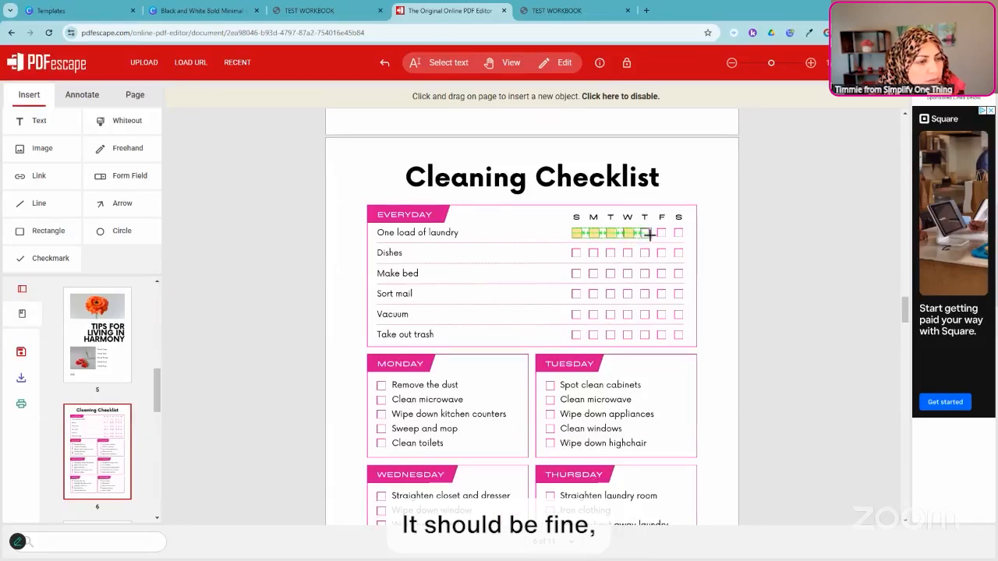
pyautogui.moveTo(649, 235); pyautogui.dragTo(682, 235)
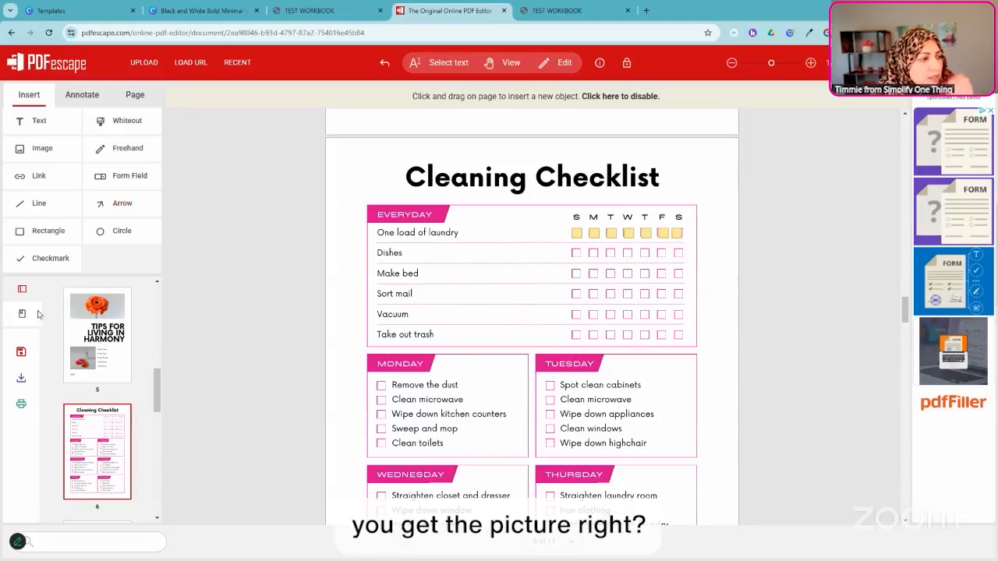
# Step: Download the updated workbook as a PDF and open the new copy at its Cleaning Checklist page
pyautogui.click(22, 379)
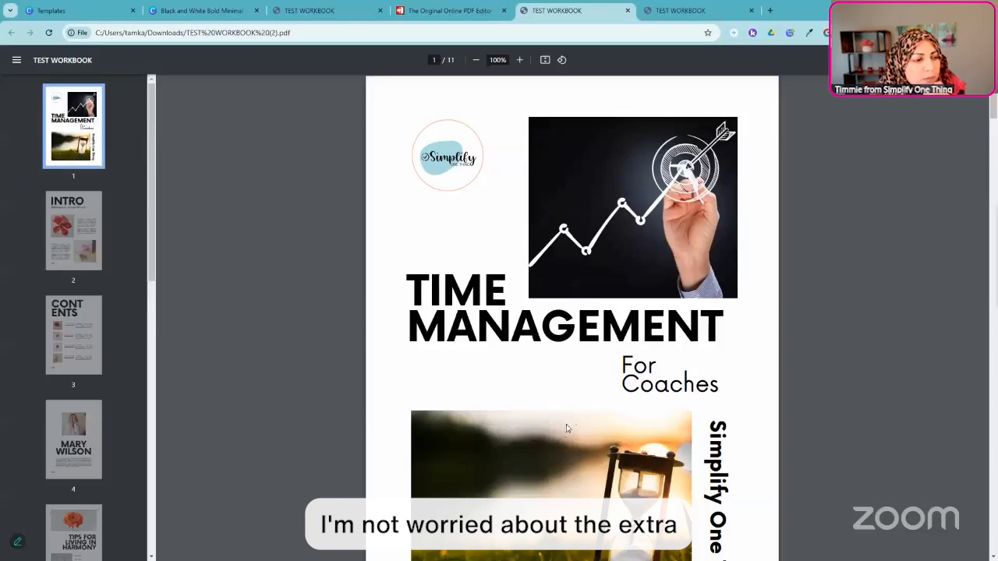
pyautogui.scroll(-15, 566, 428)
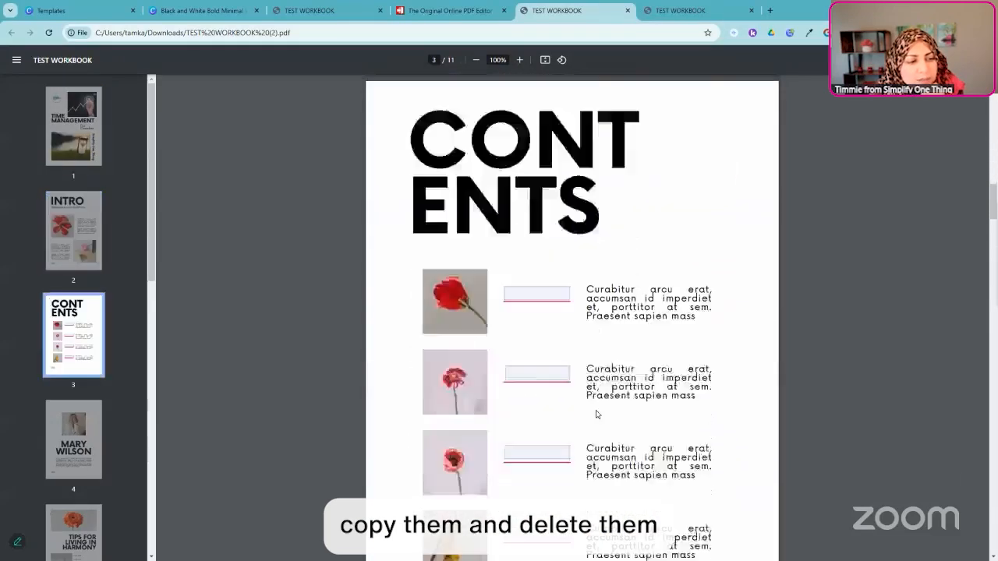
pyautogui.scroll(-15, 596, 414)
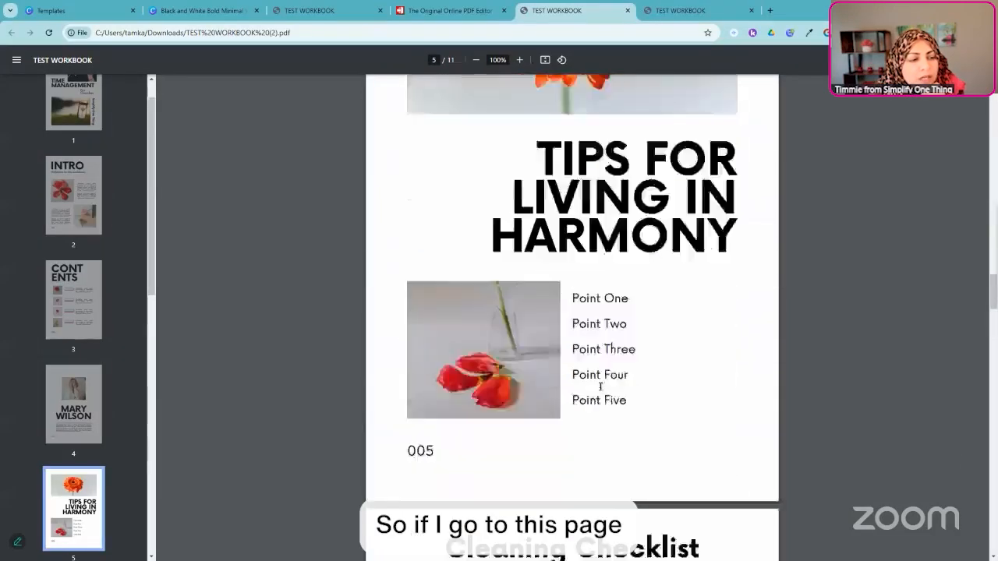
pyautogui.scroll(-5, 600, 385)
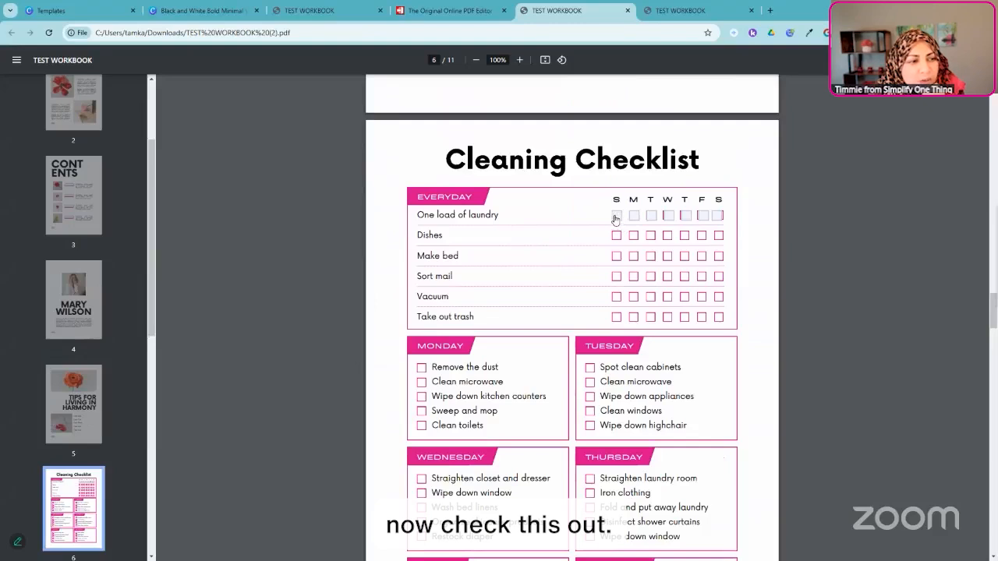
# Step: Check off all seven day boxes in the One load of laundry row to test them
pyautogui.click(634, 216)
pyautogui.click(651, 216)
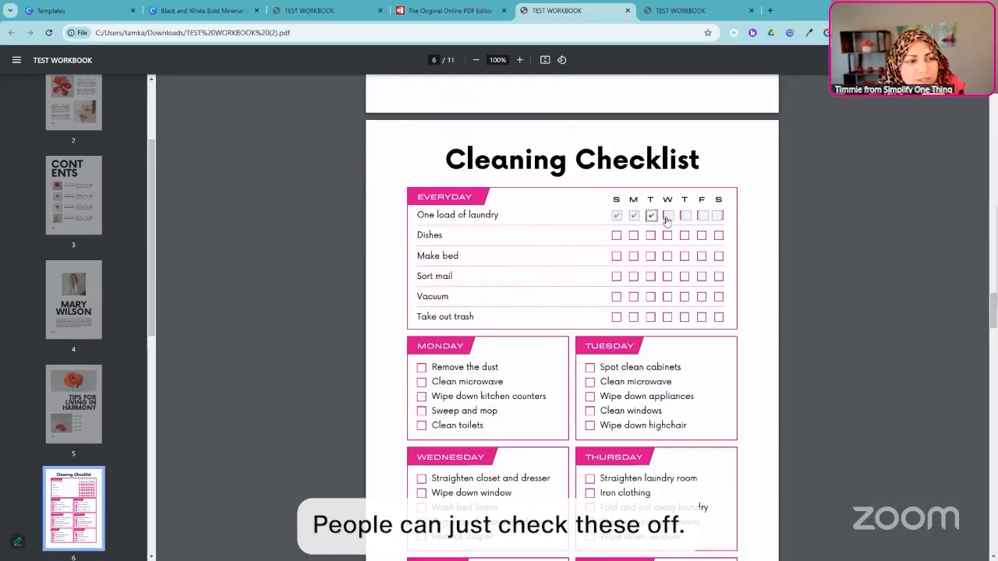
pyautogui.click(668, 216)
pyautogui.click(685, 216)
pyautogui.click(702, 216)
pyautogui.click(718, 216)
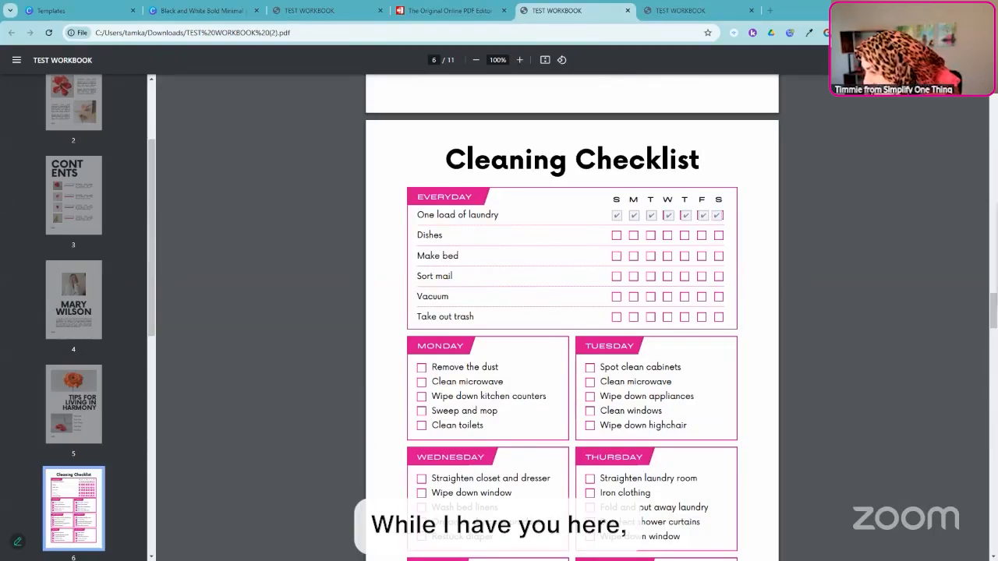
# Step: Open dreambelievelaunch.com in a new browser tab and view the mastermind's introduction and 12-week roadmap
pyautogui.click(770, 11)
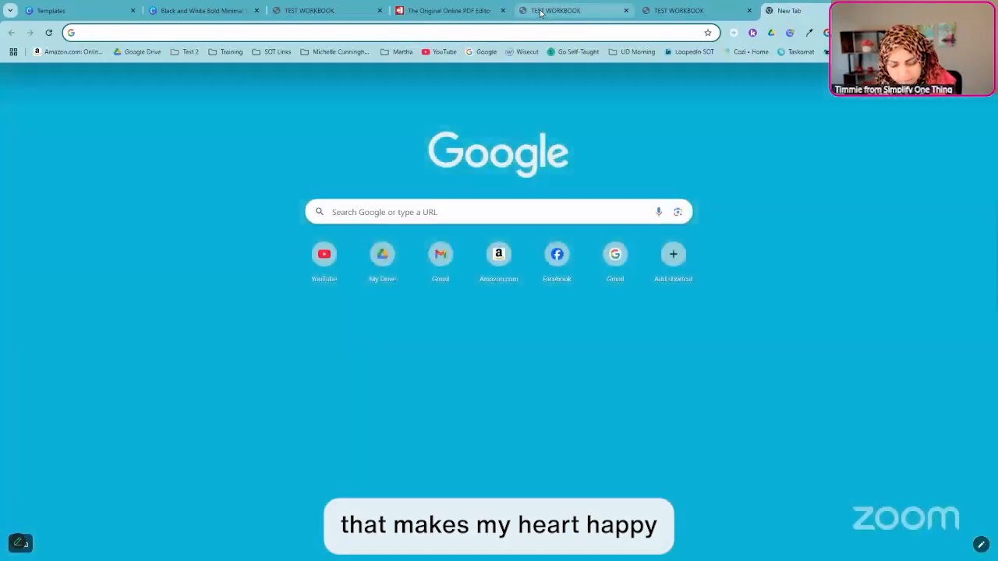
pyautogui.write('drea')
pyautogui.press('Return')
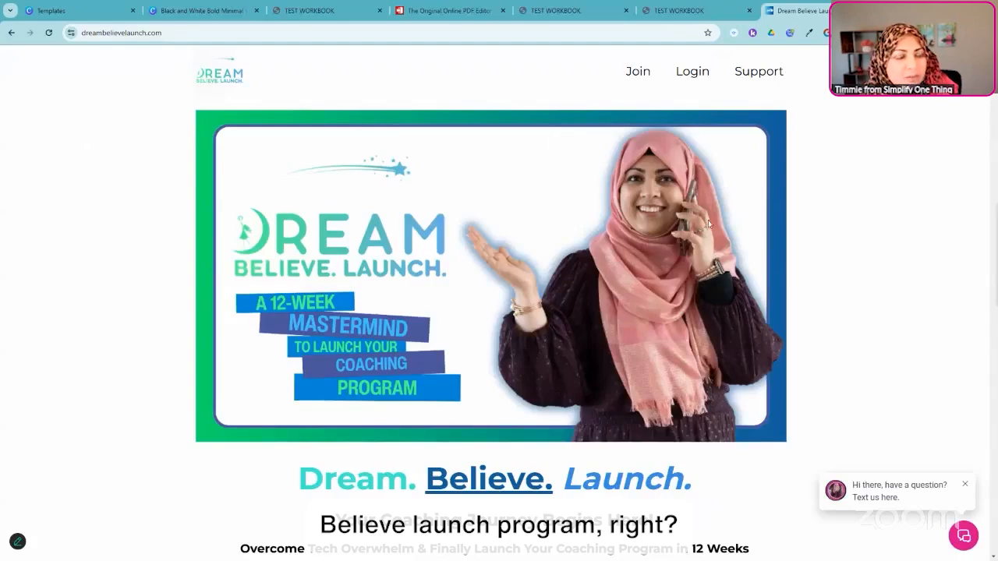
pyautogui.scroll(-5, 775, 256)
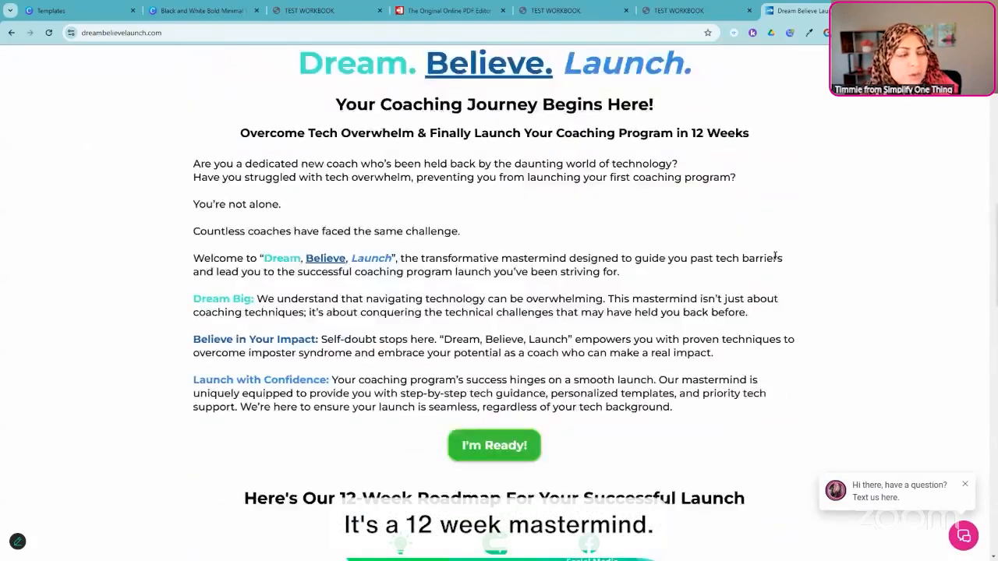
pyautogui.scroll(5, 774, 256)
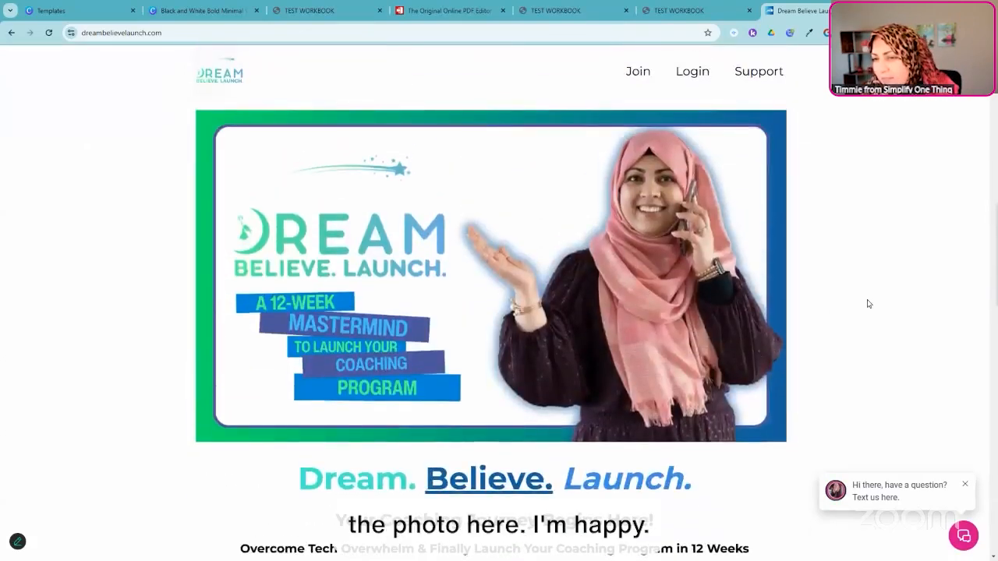
pyautogui.scroll(-6, 866, 303)
pyautogui.scroll(-8, 829, 308)
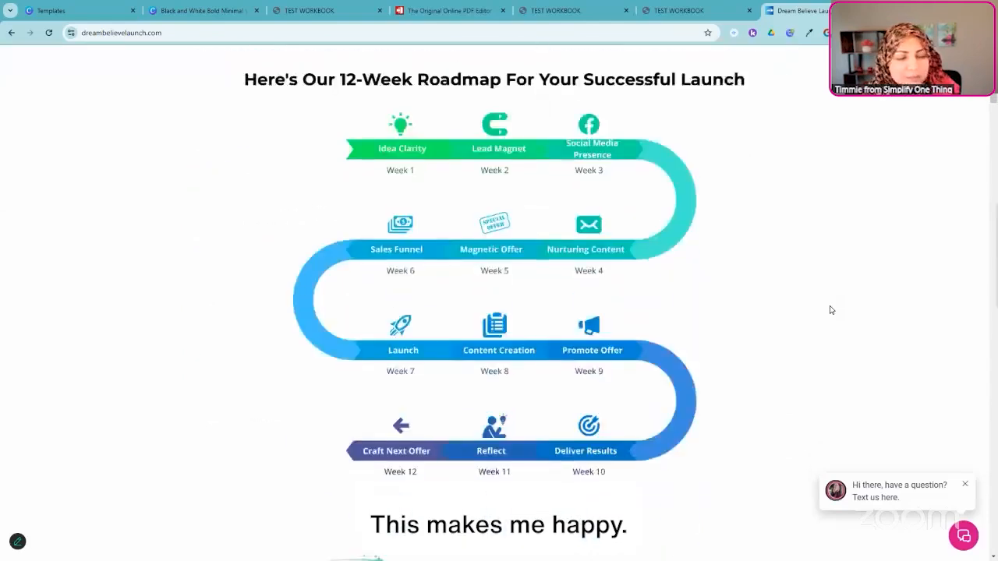
pyautogui.scroll(3, 827, 307)
pyautogui.scroll(1, 831, 312)
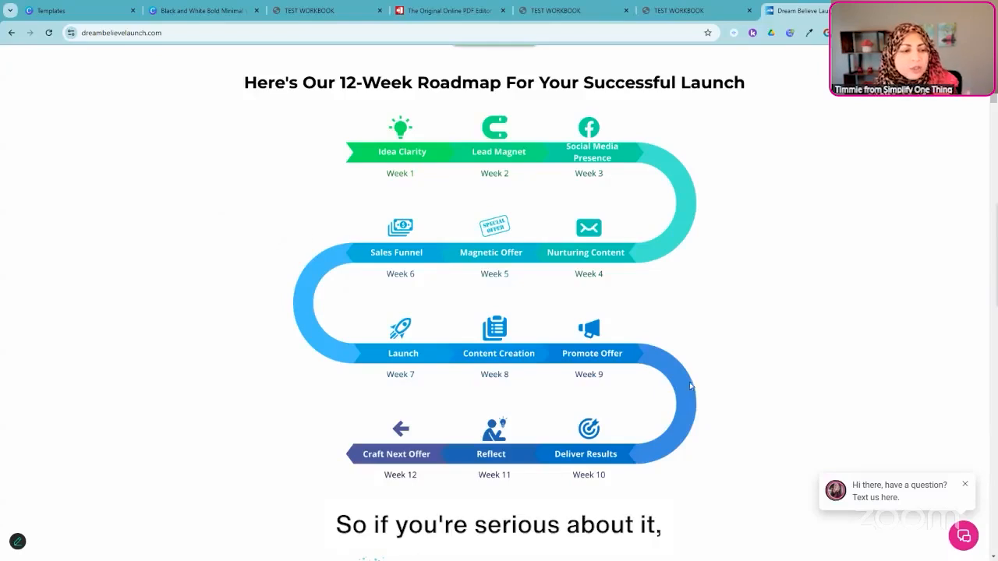
# Step: Review the mastermind's week-by-week descriptions, additional bonuses, session schedule and pricing breakdown
pyautogui.scroll(-7, 689, 382)
pyautogui.scroll(-14, 693, 377)
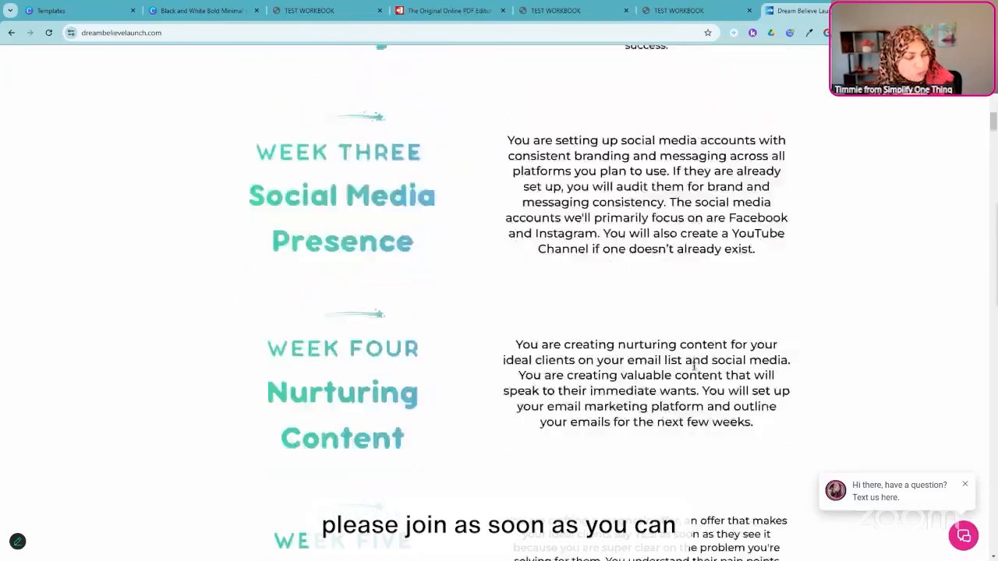
pyautogui.scroll(-11, 696, 355)
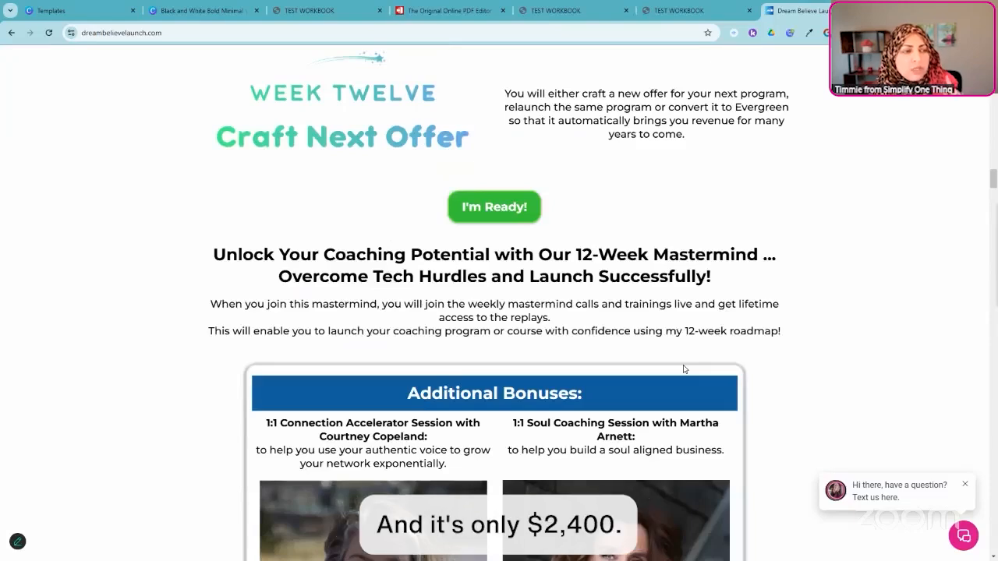
pyautogui.scroll(-7, 684, 367)
pyautogui.scroll(-3, 684, 365)
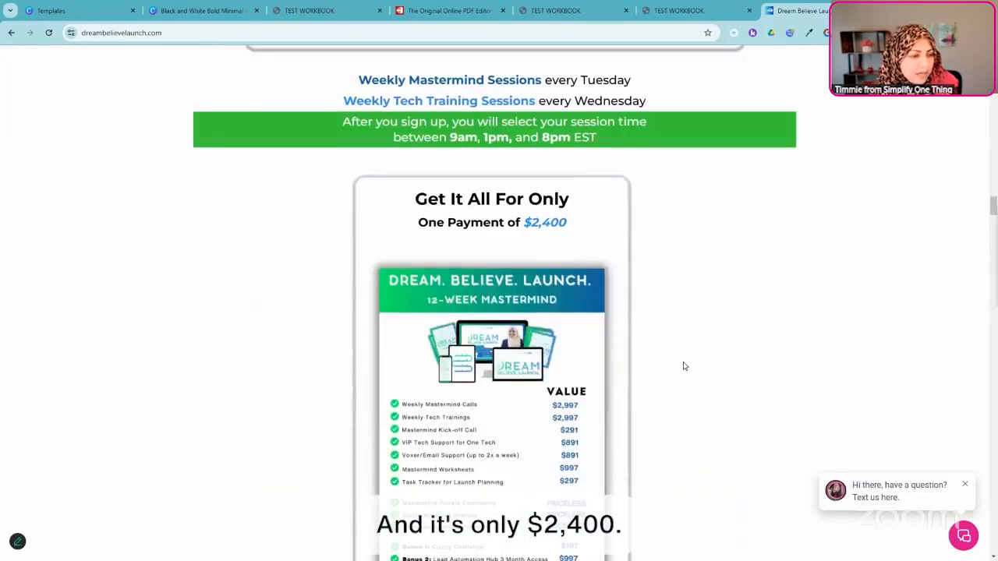
pyautogui.scroll(-2, 683, 362)
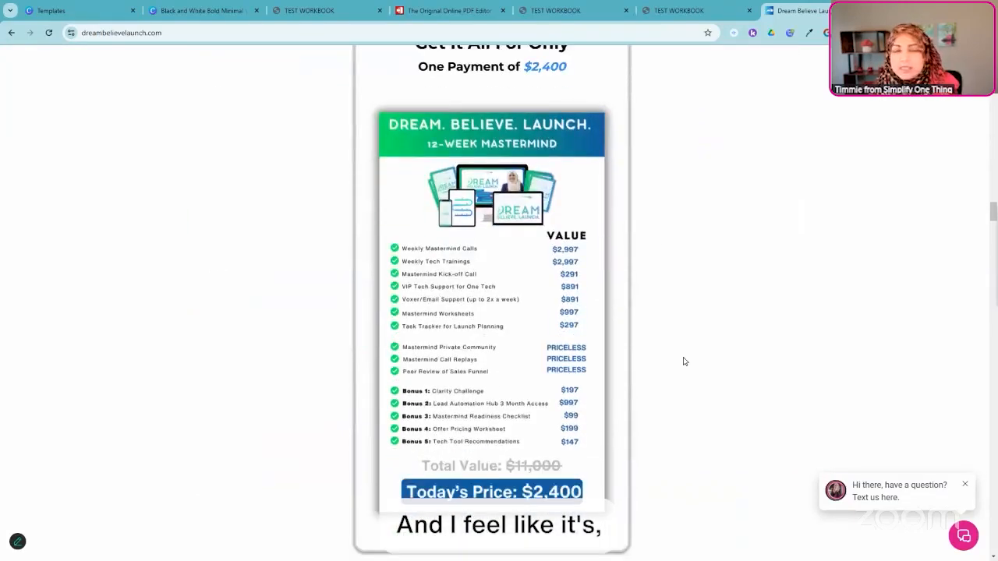